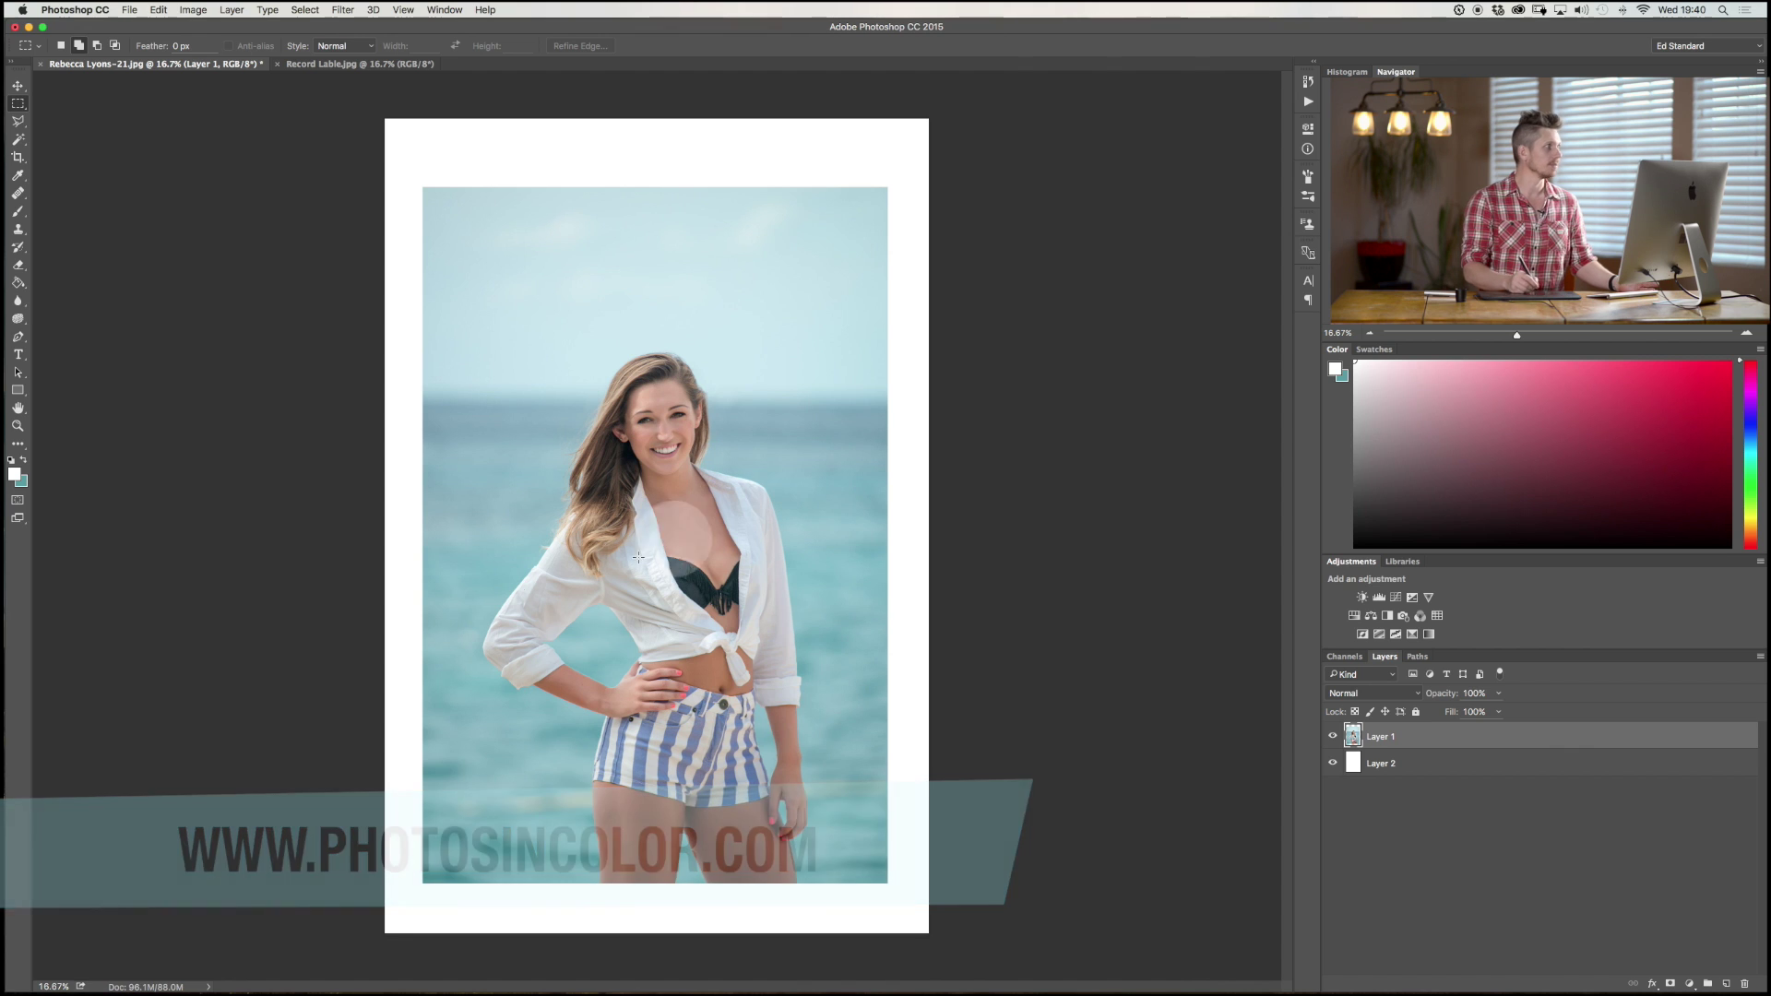
- Try squashing the portrait from its top edge with the Move tool, then undo it
click(19, 87)
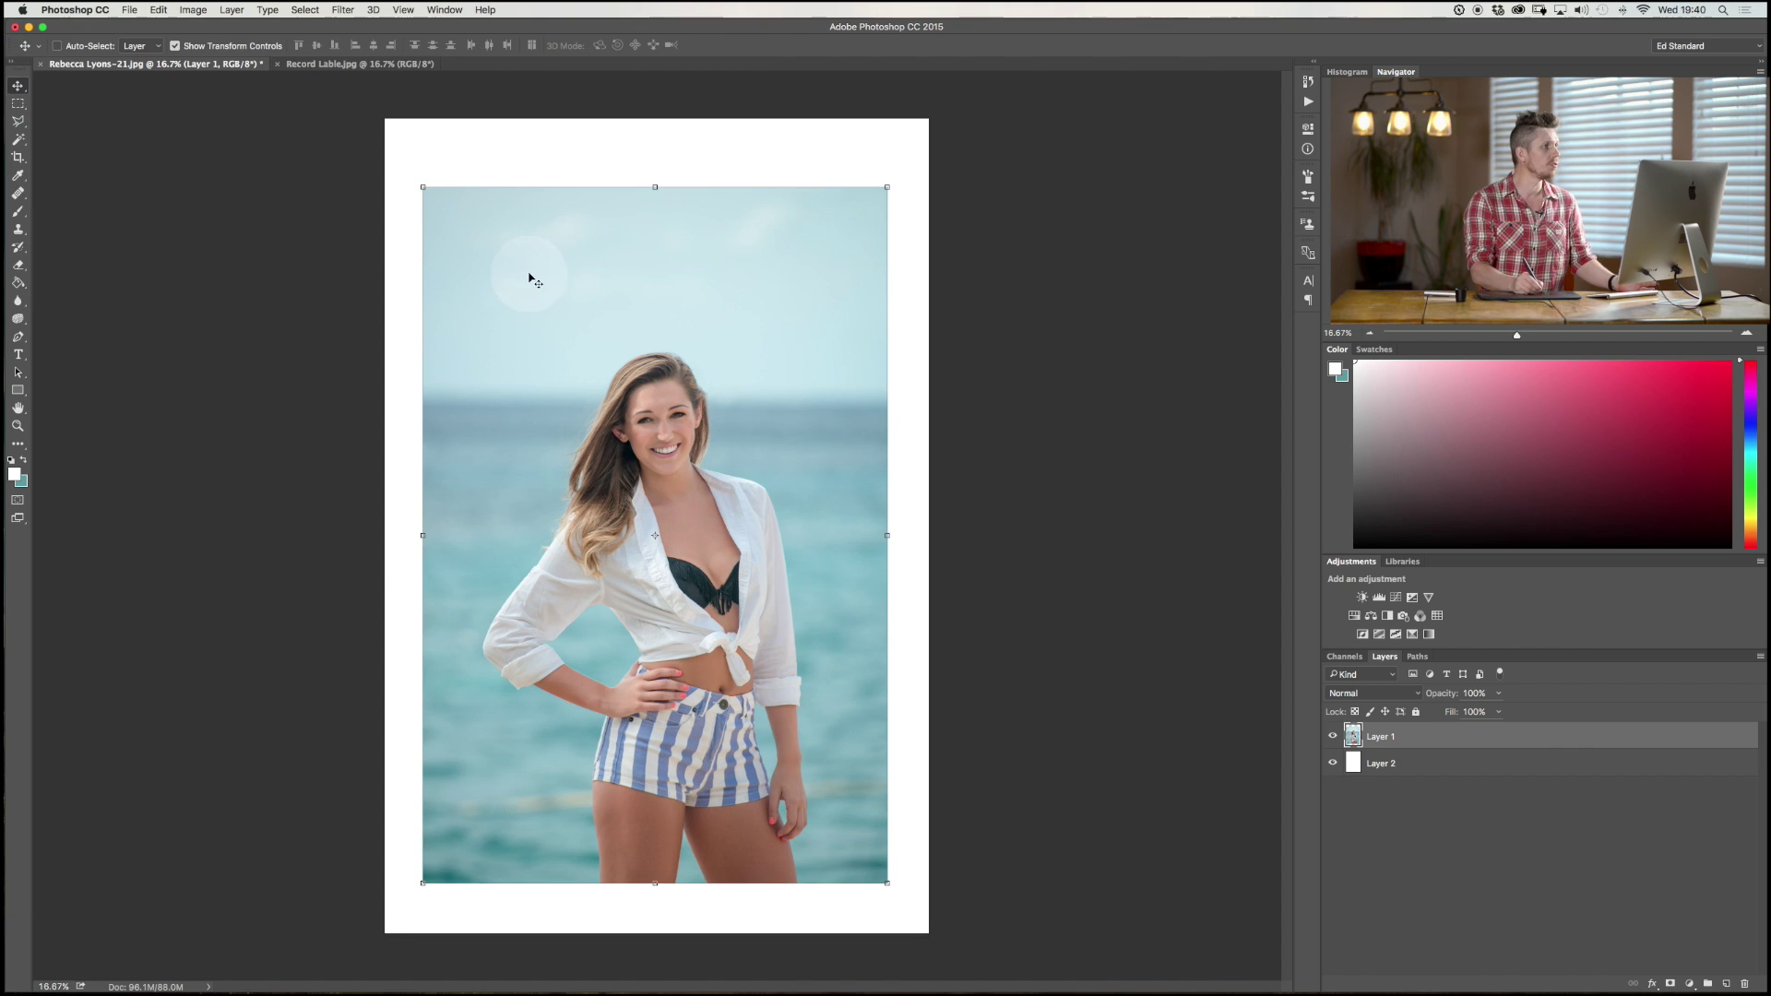
mouse_move(656, 188)
mouse_down()
mouse_move(661, 325)
mouse_move(671, 223)
mouse_move(656, 216)
mouse_up()
key(super+z)
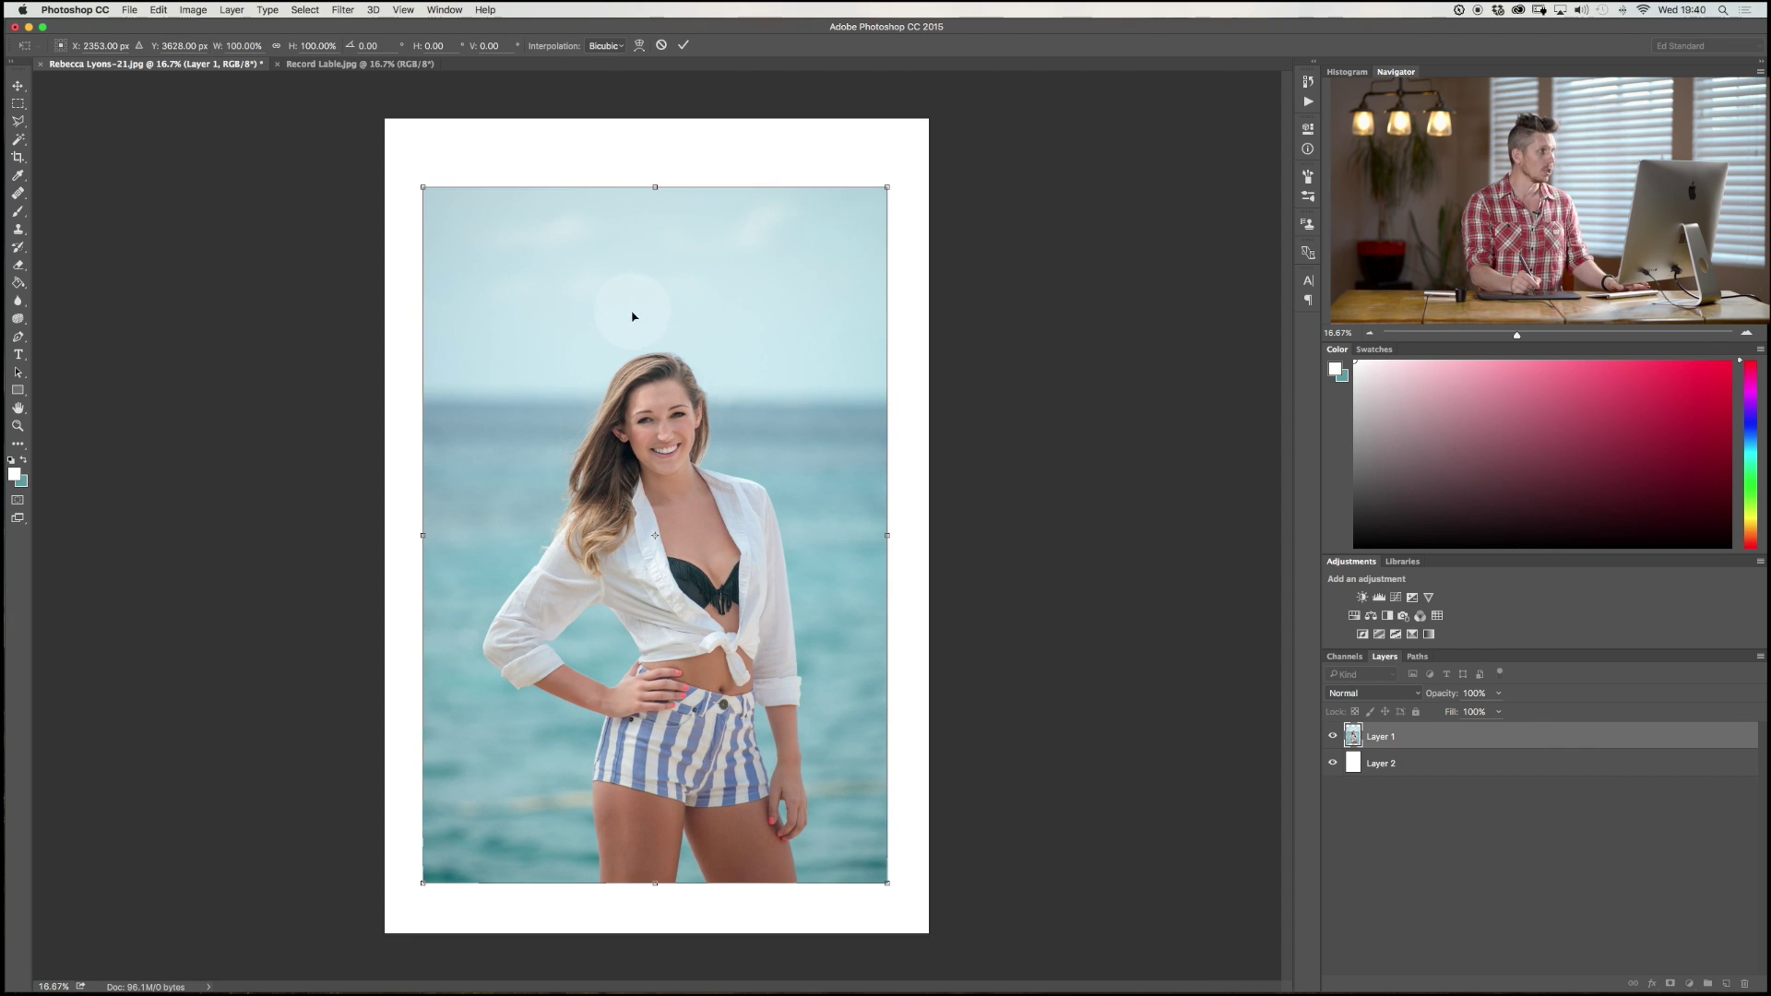
- Discard the pending transform and put Layer 1 into Free Transform
click(11, 168)
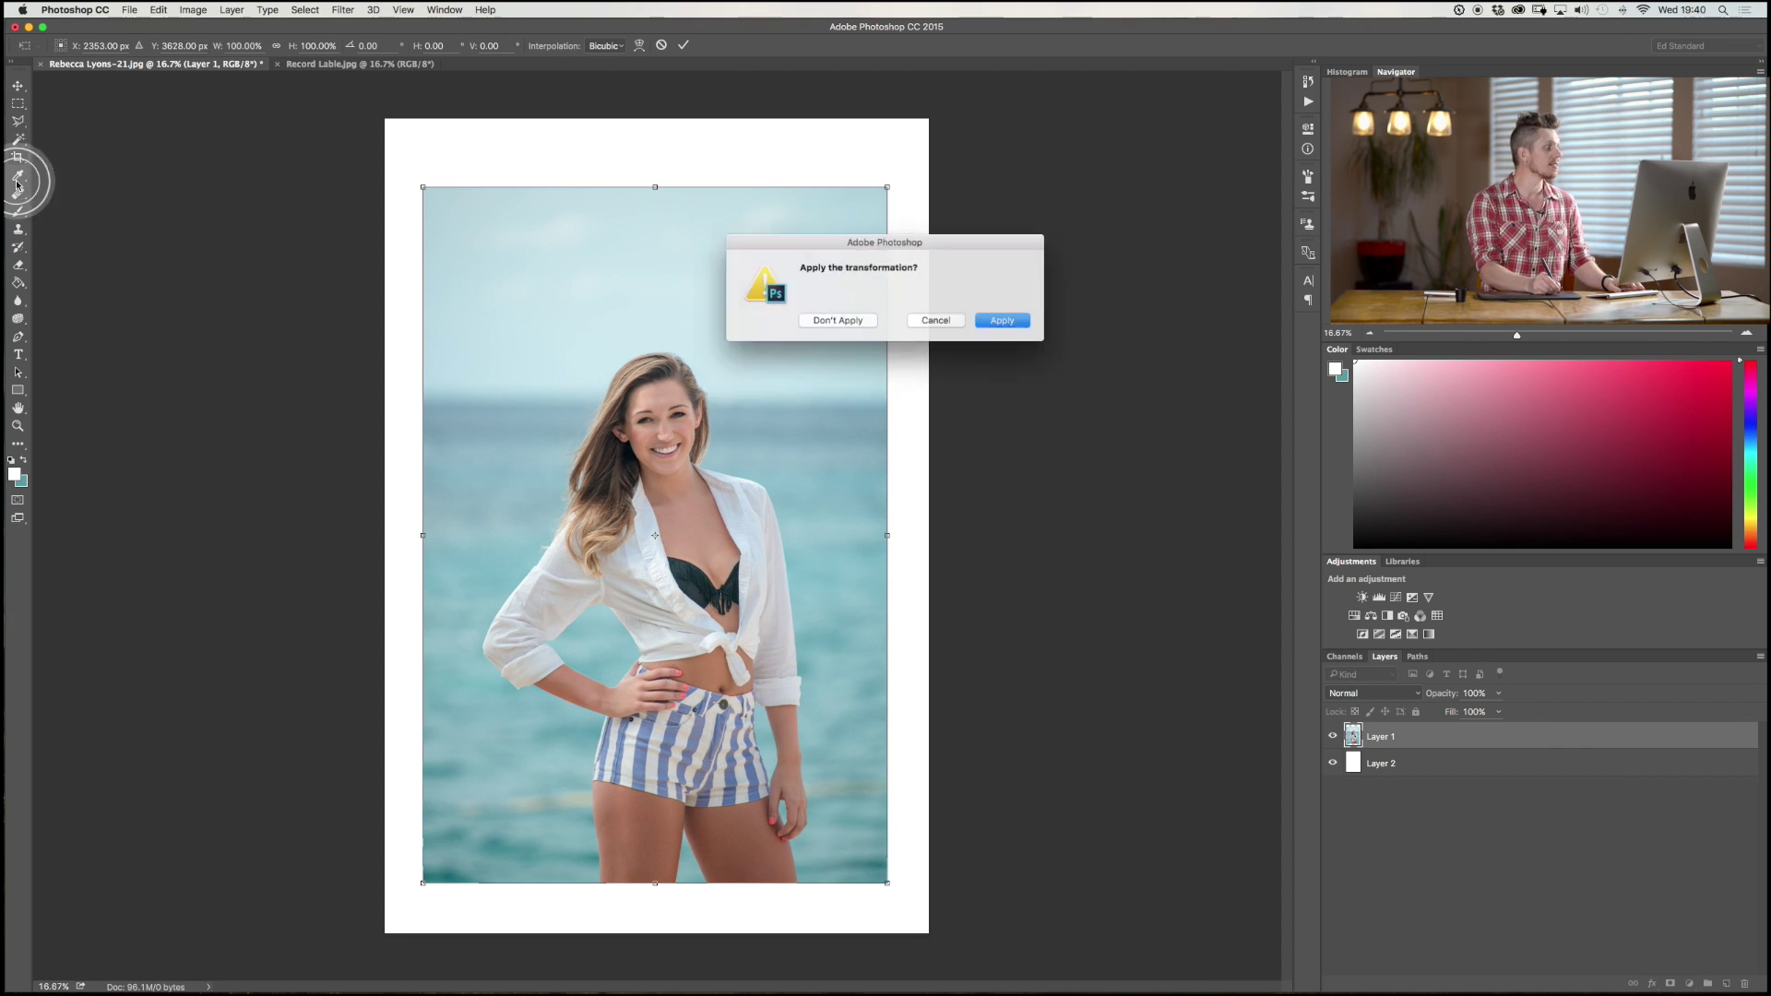
click(847, 320)
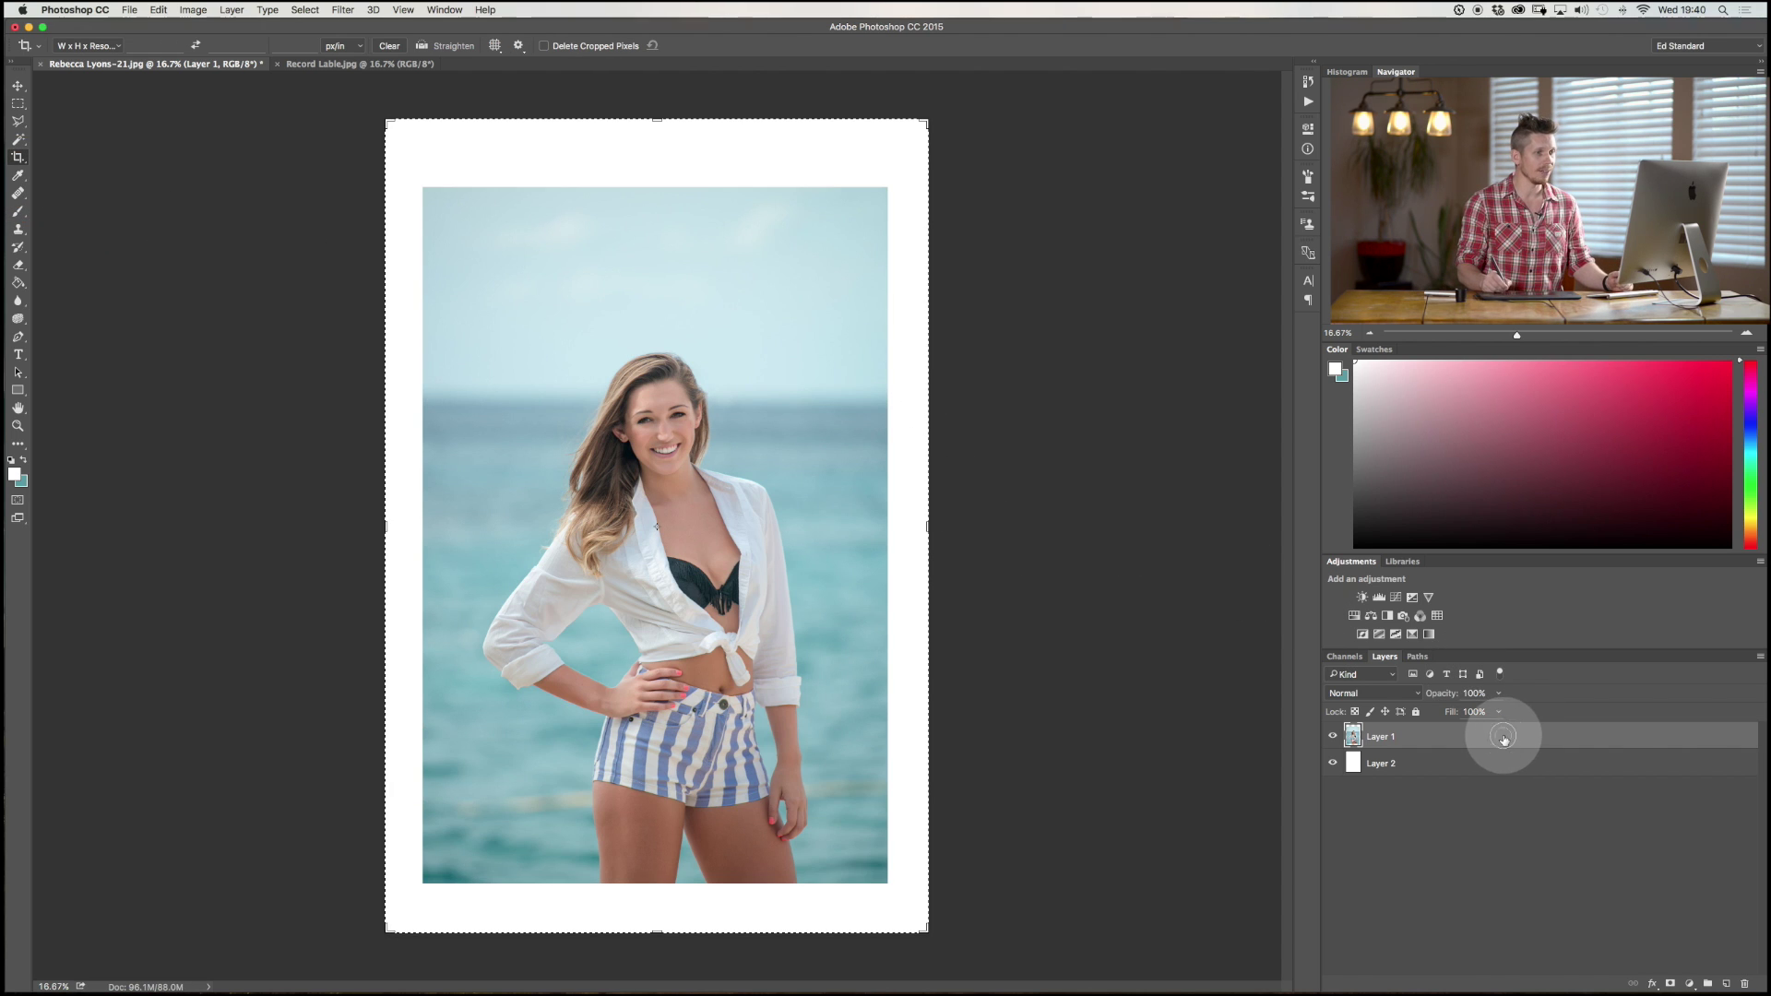
key(super+t)
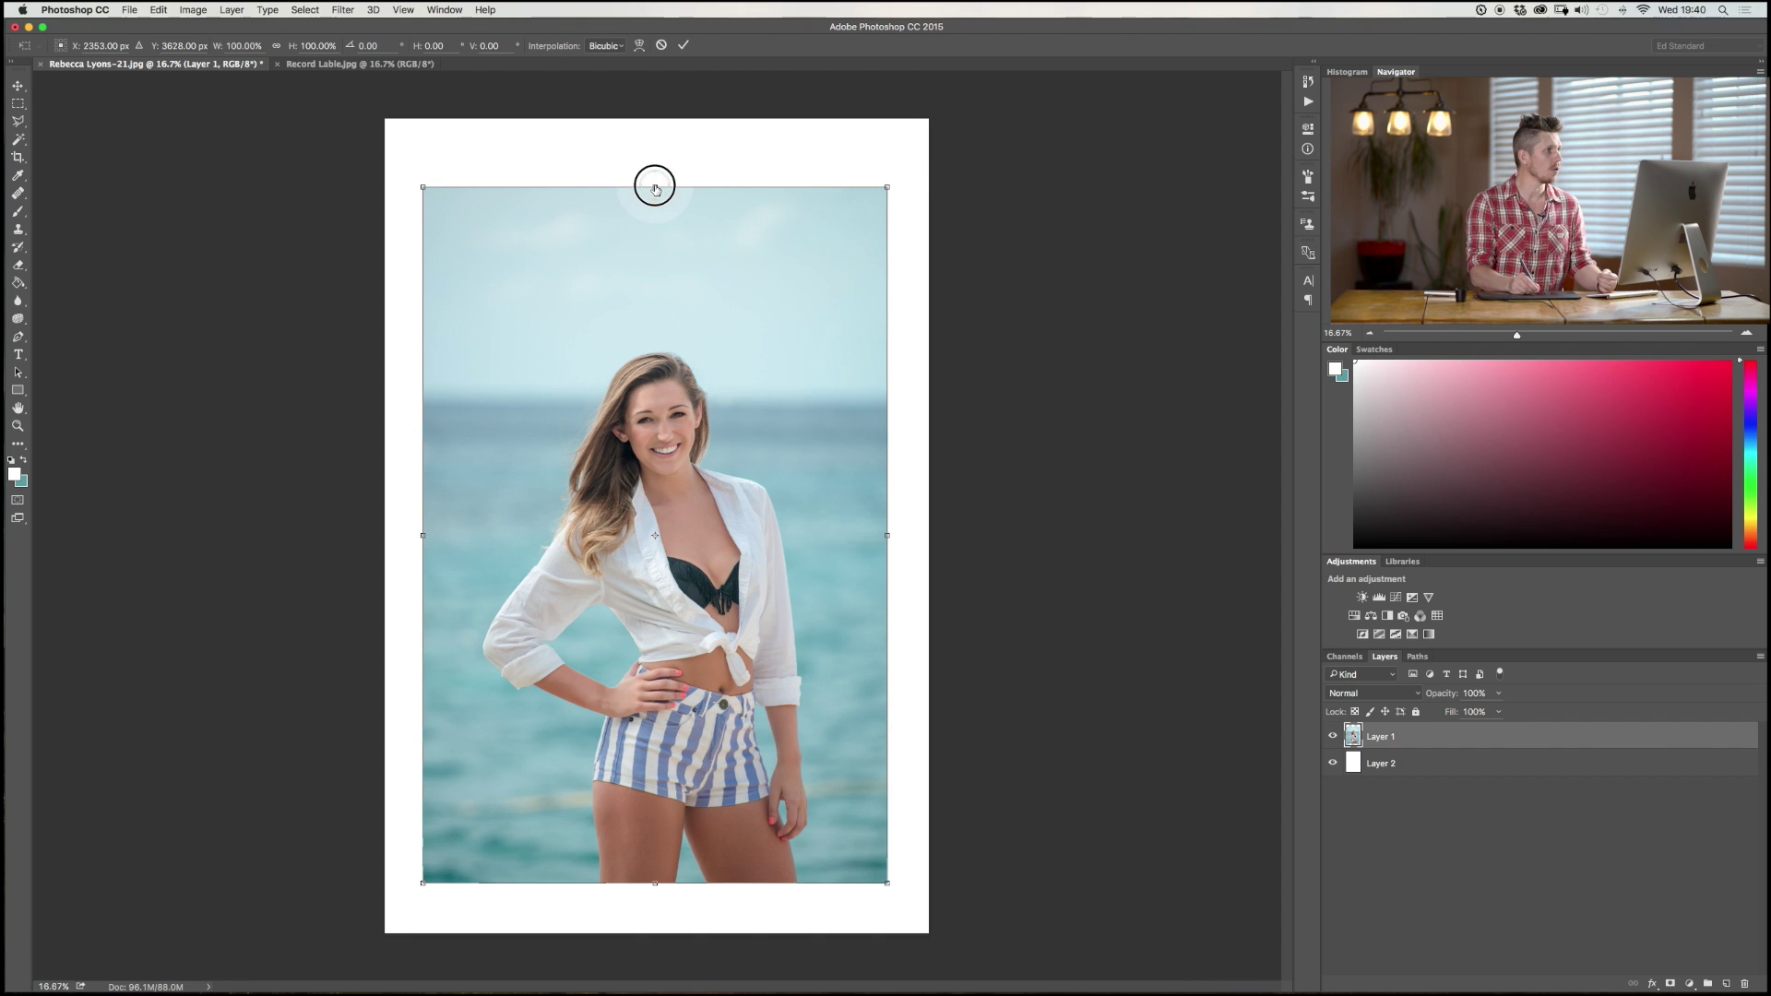
- Test and undo top, corner and side resizes, then scale the portrait proportionally to about 99.56%
drag(655, 187, 663, 137)
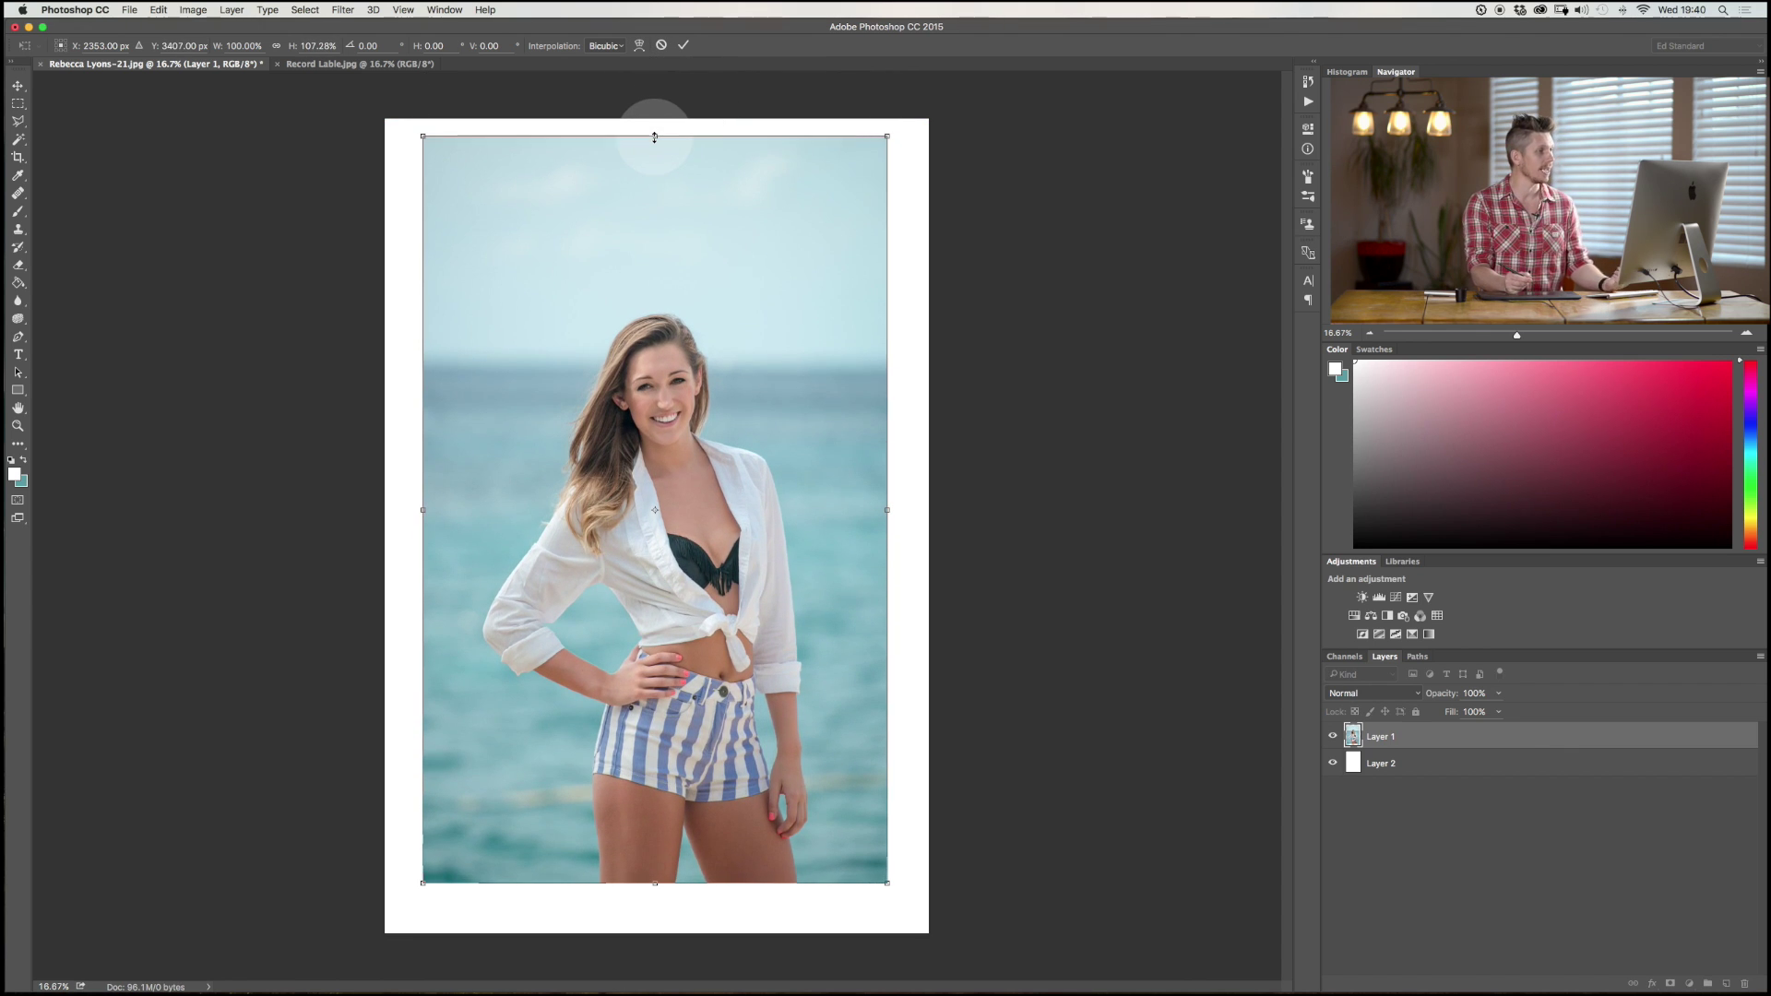
key(super+z)
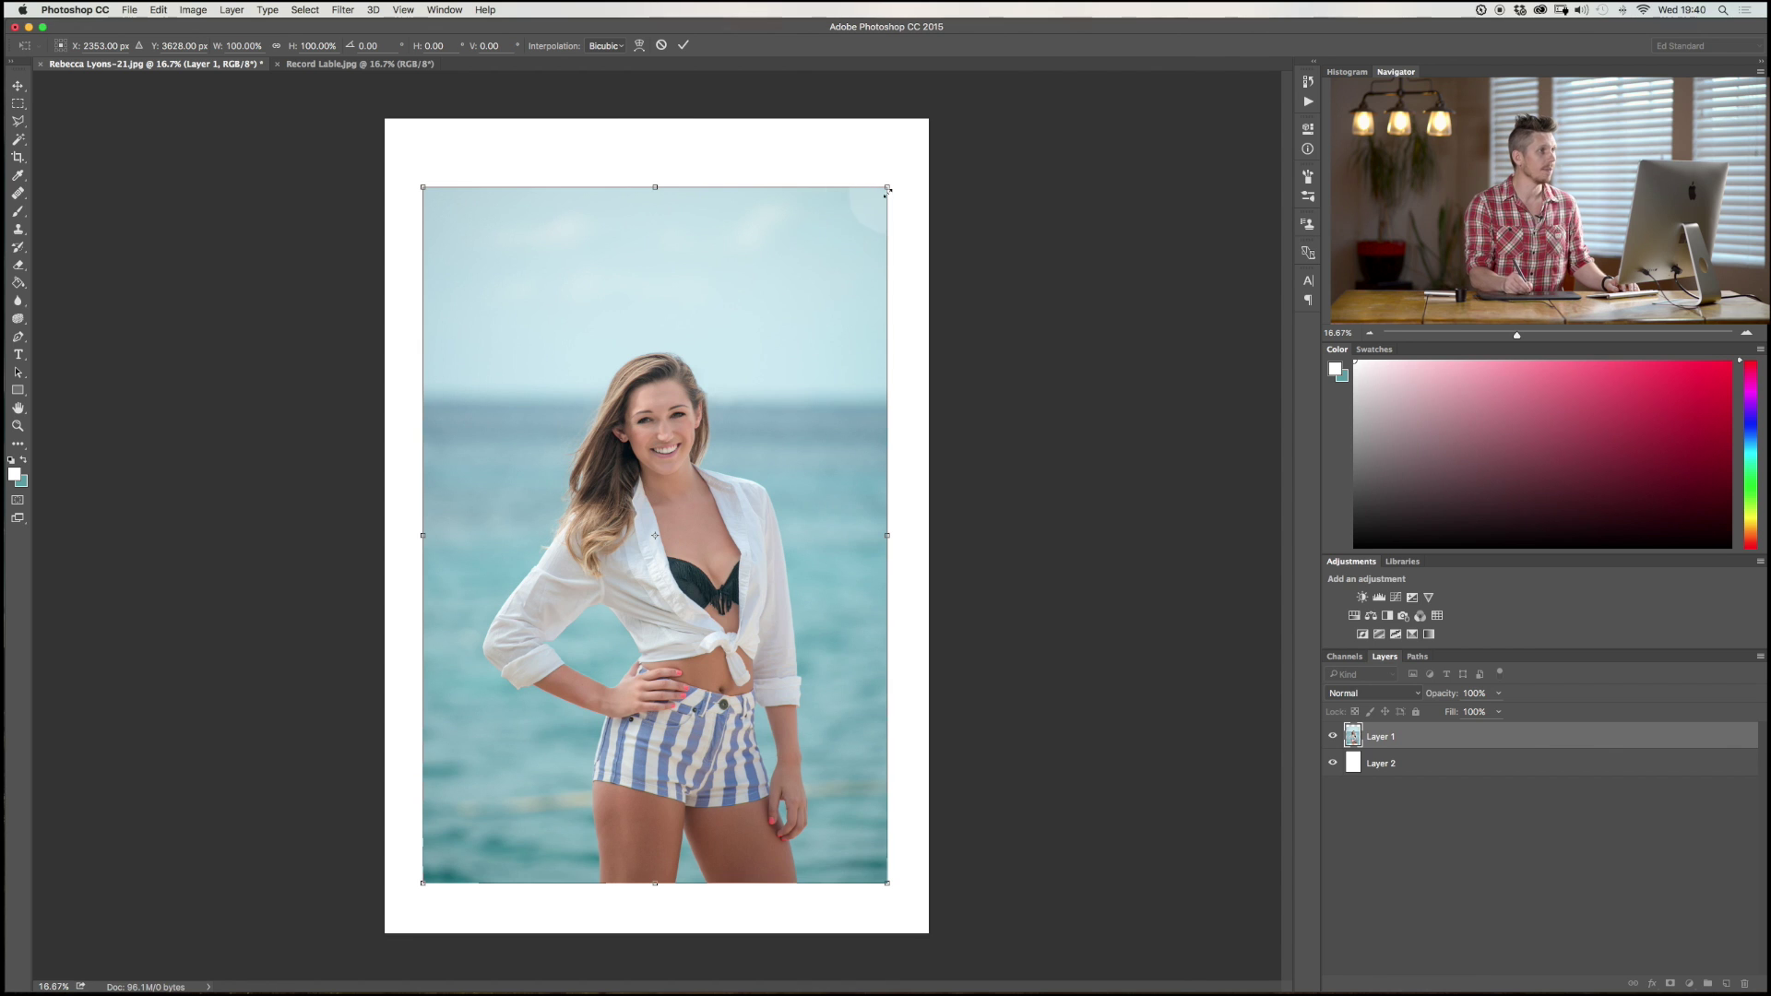
mouse_move(890, 185)
mouse_down()
mouse_move(845, 213)
mouse_move(880, 478)
mouse_move(894, 241)
mouse_move(834, 198)
mouse_move(791, 218)
mouse_move(896, 197)
mouse_up()
key(super+z)
drag(894, 530, 893, 579)
key(super+z)
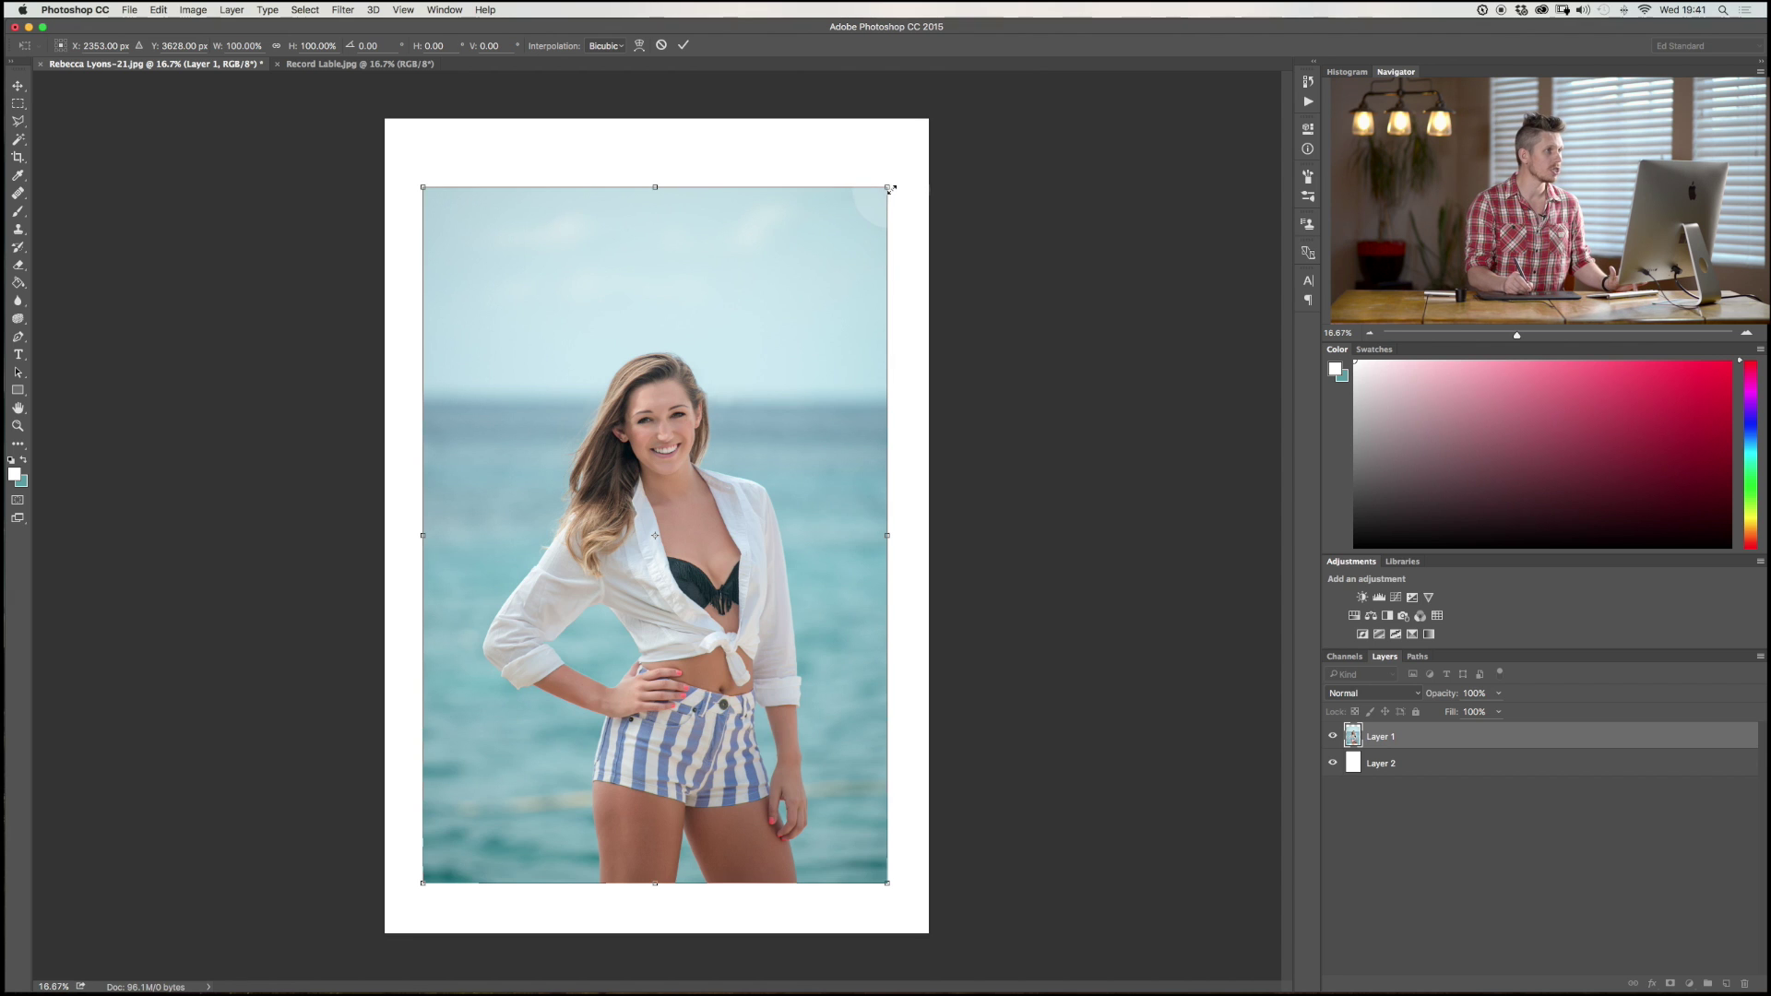
drag(887, 187, 842, 165)
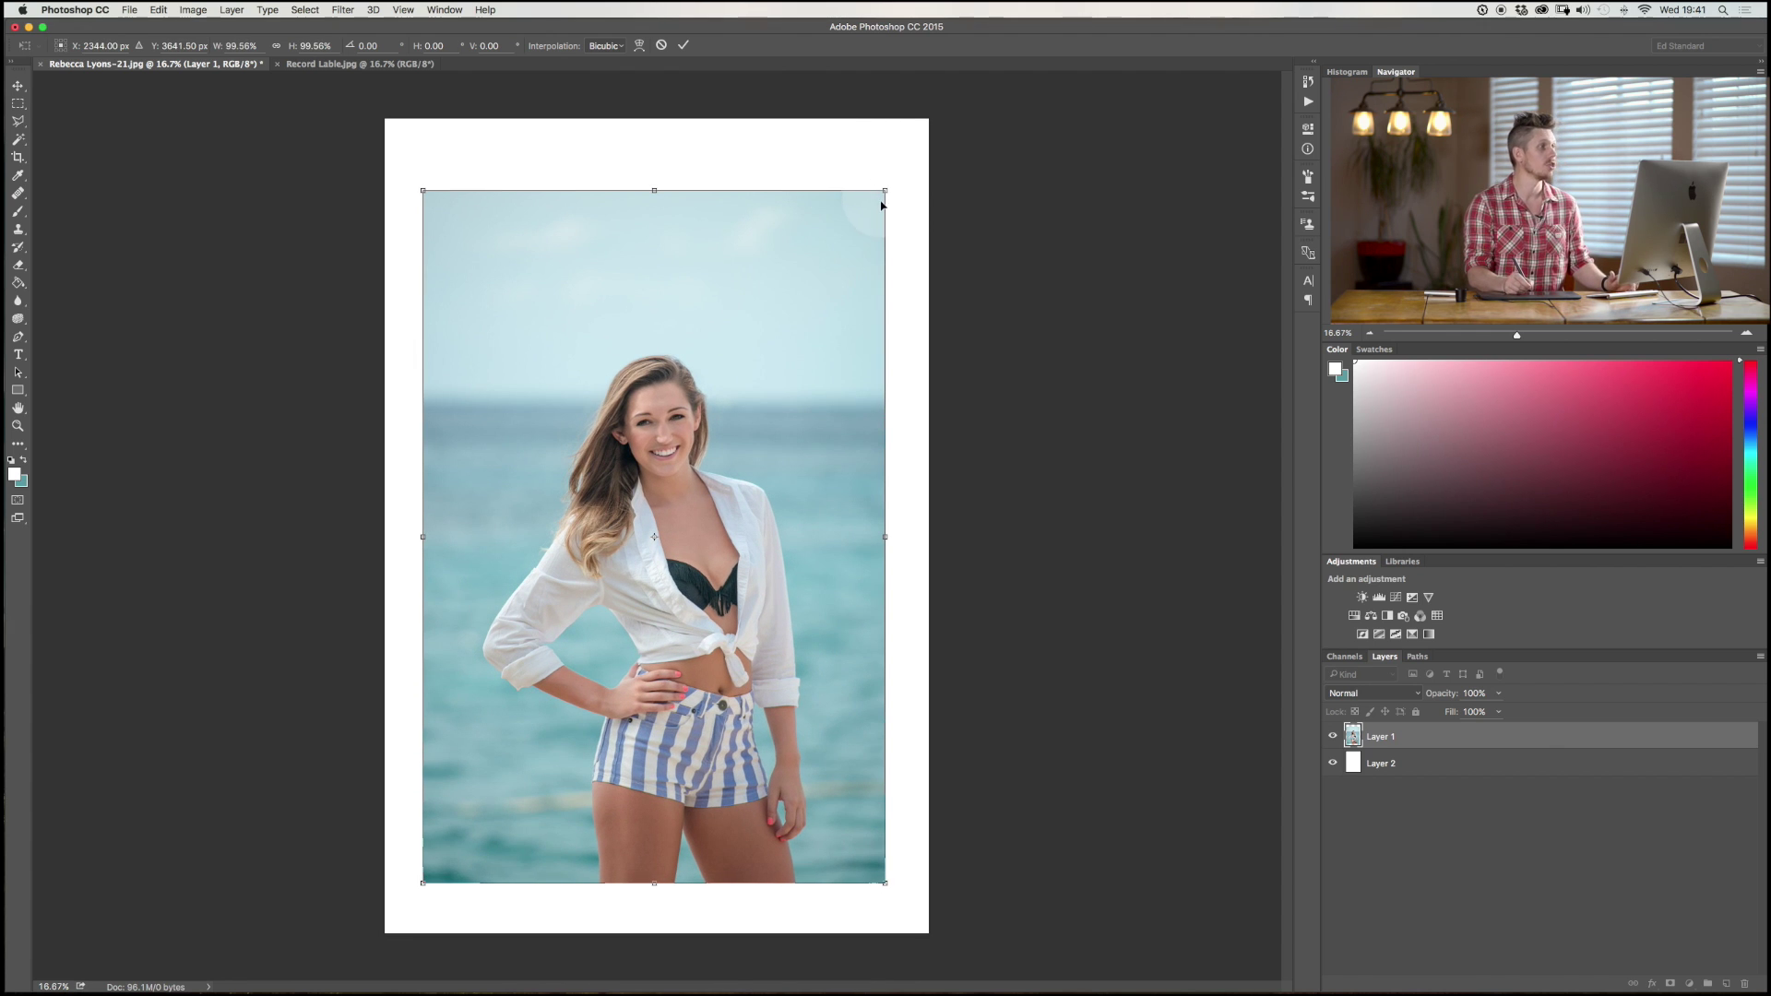
click(151, 367)
key(Return)
key(c)
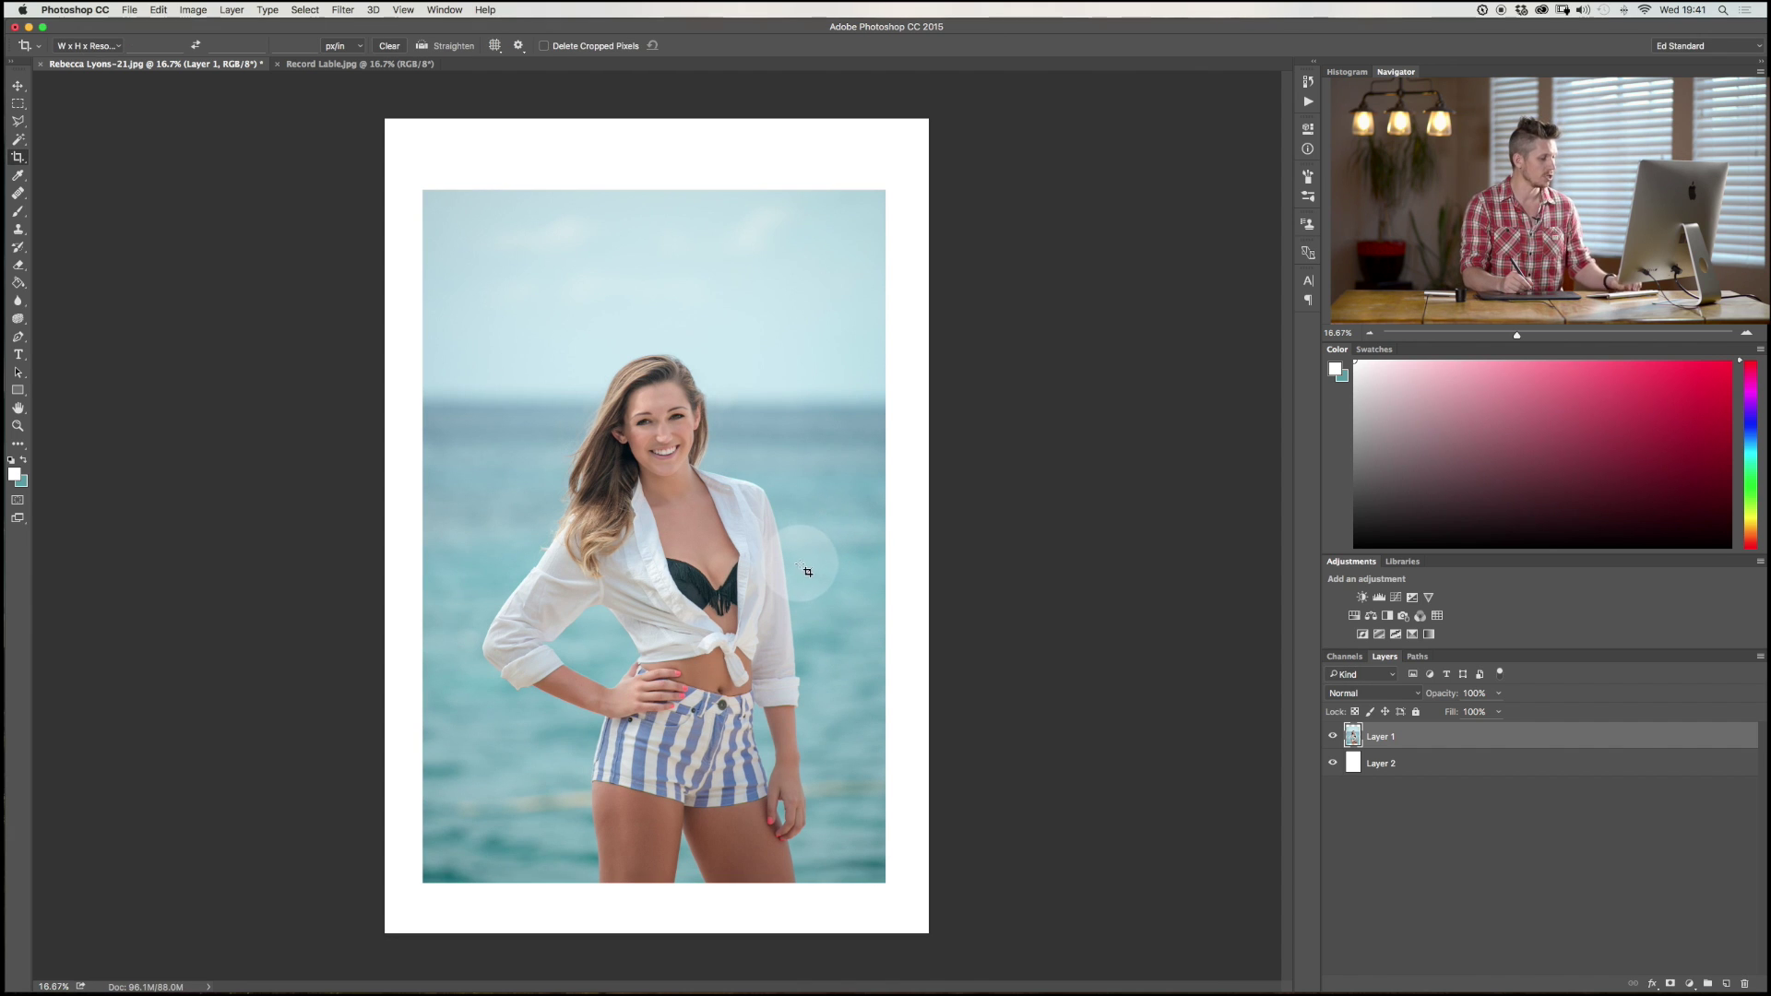
key(super+t)
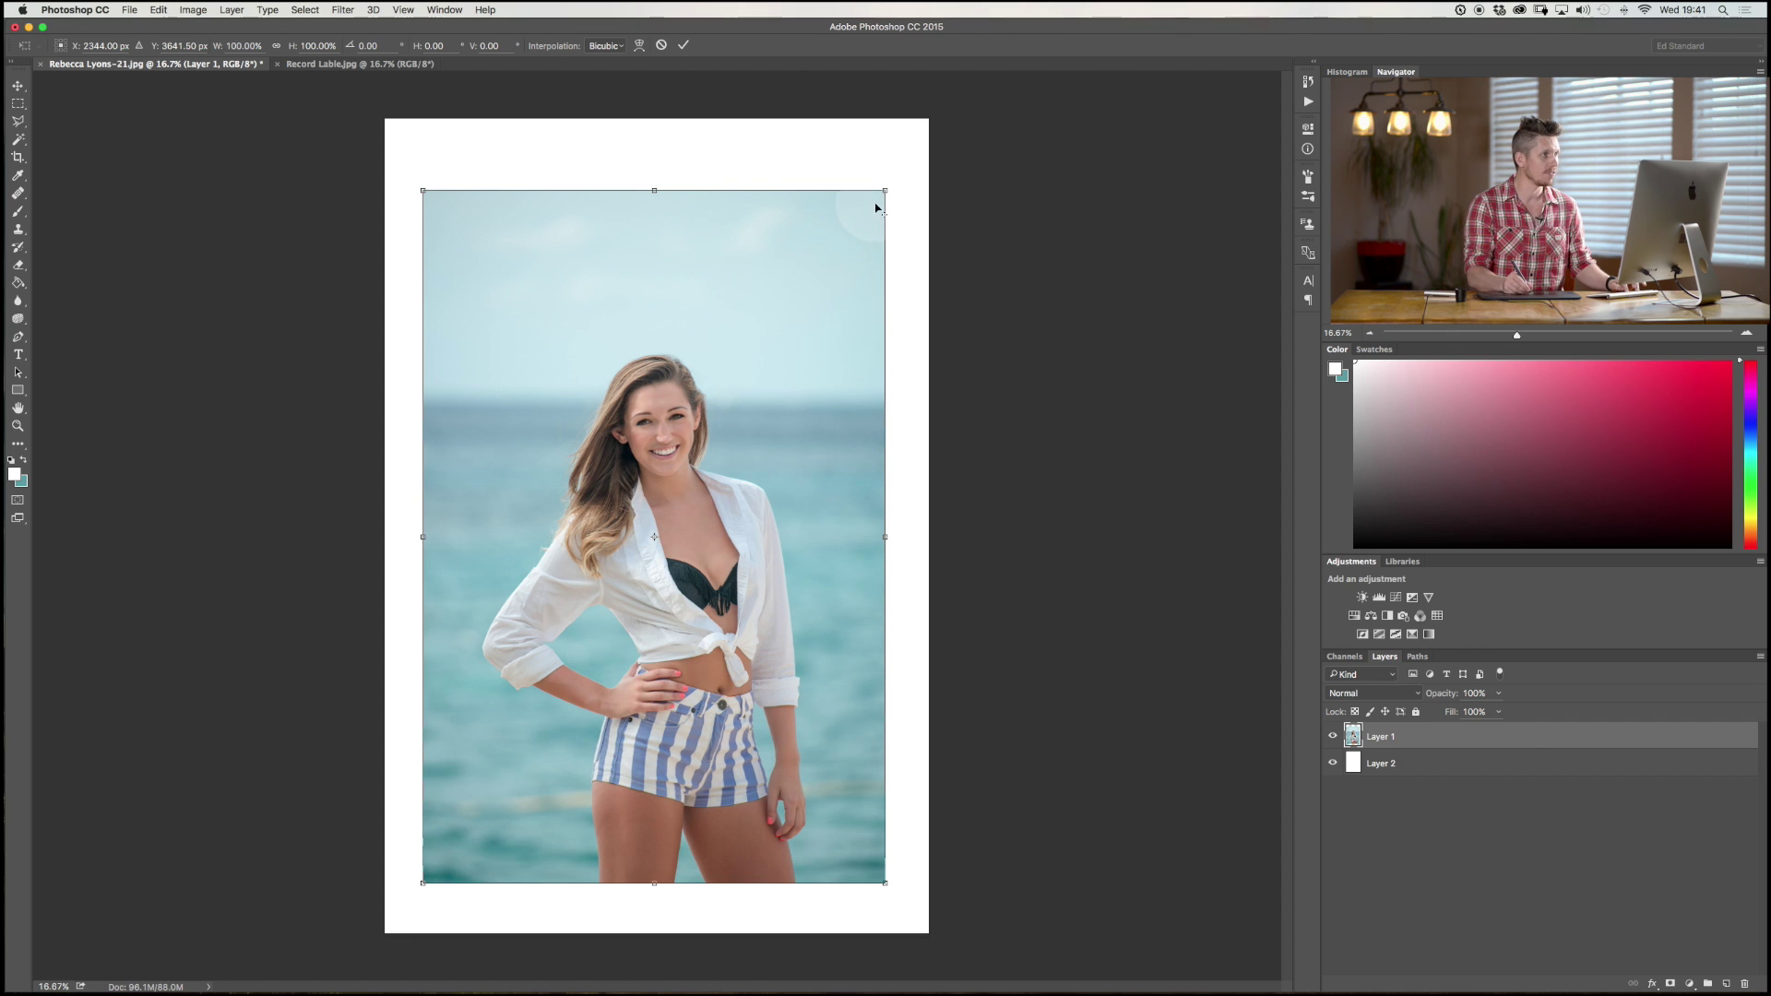
drag(888, 188, 760, 383)
key(Escape)
key(c)
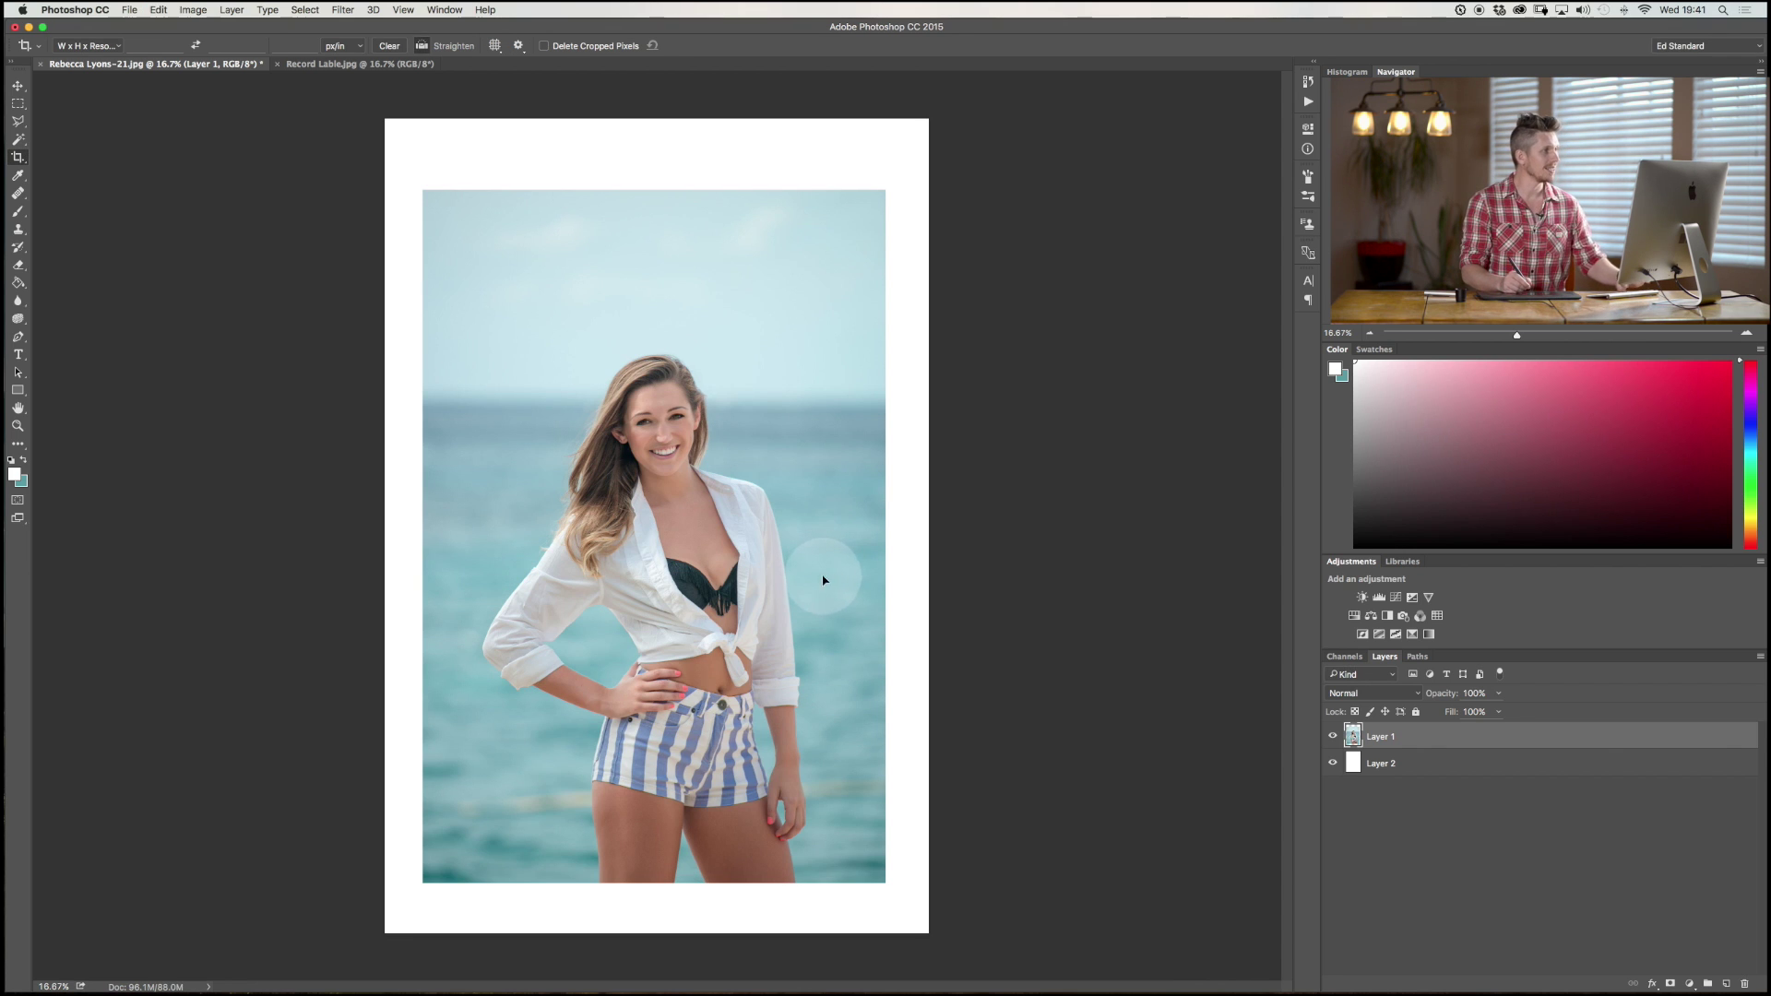
key(ctrl+t)
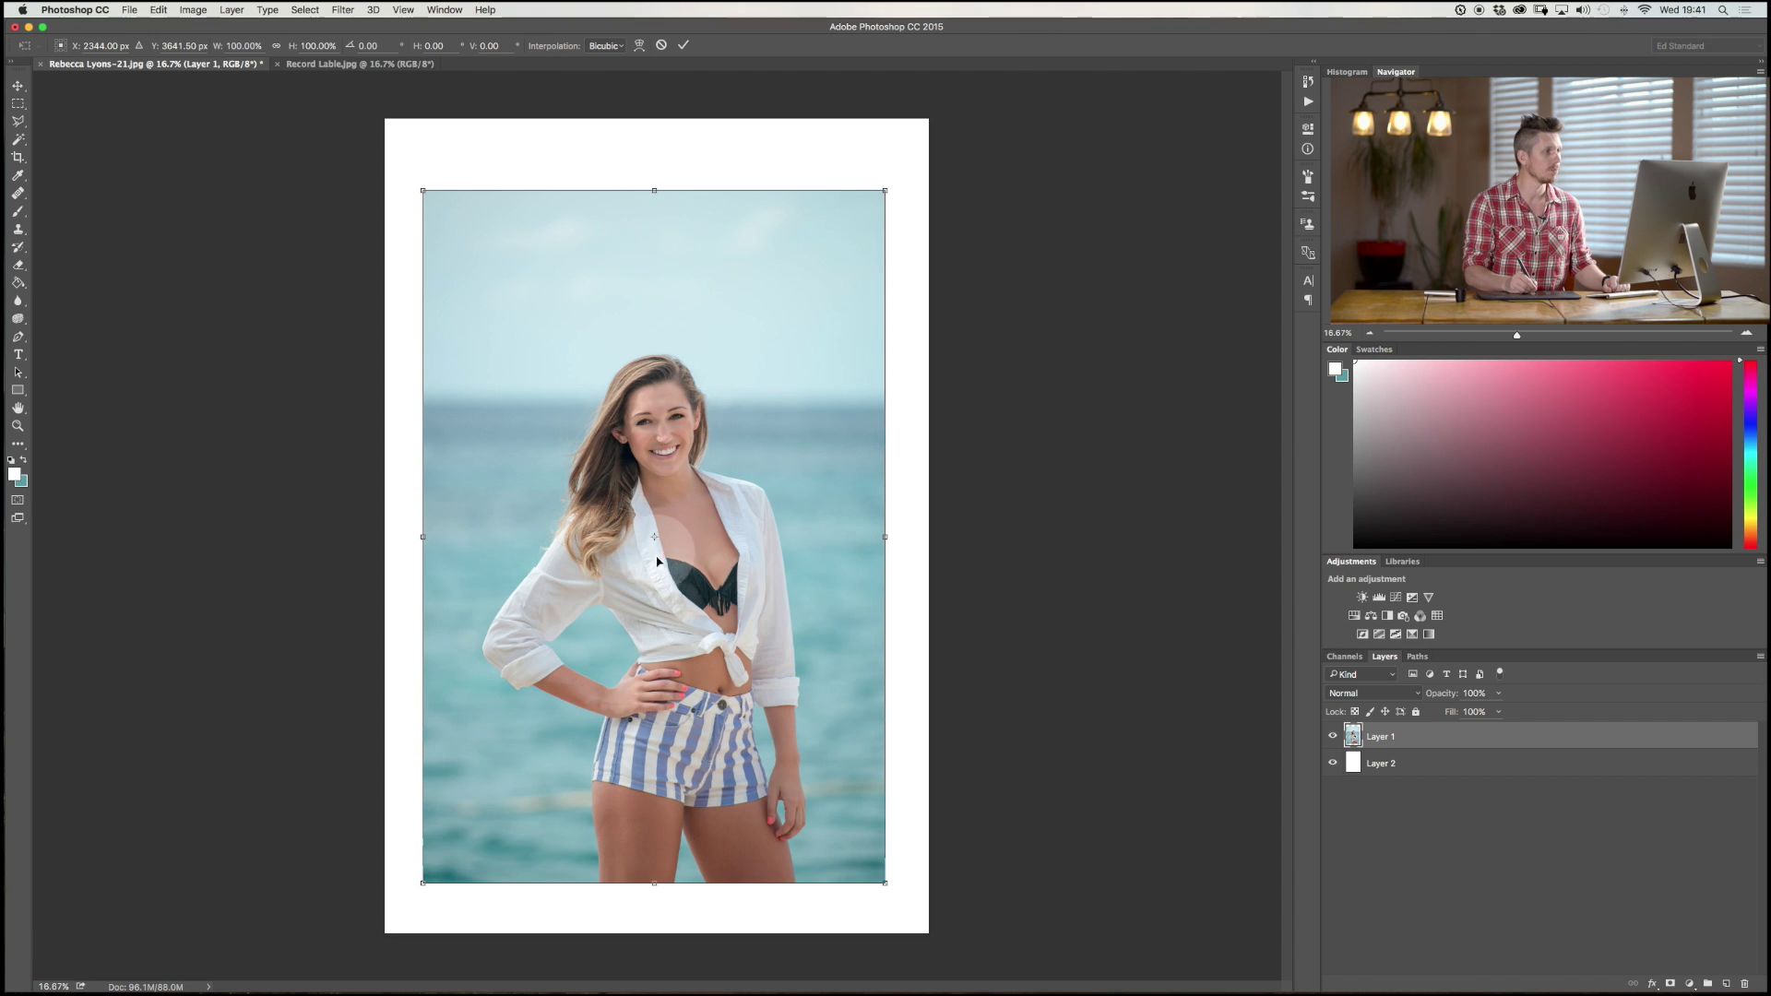
- Scale the portrait to about 97.65% around an upper-left pivot, then move the pivot onto the model's chest
drag(654, 539, 525, 288)
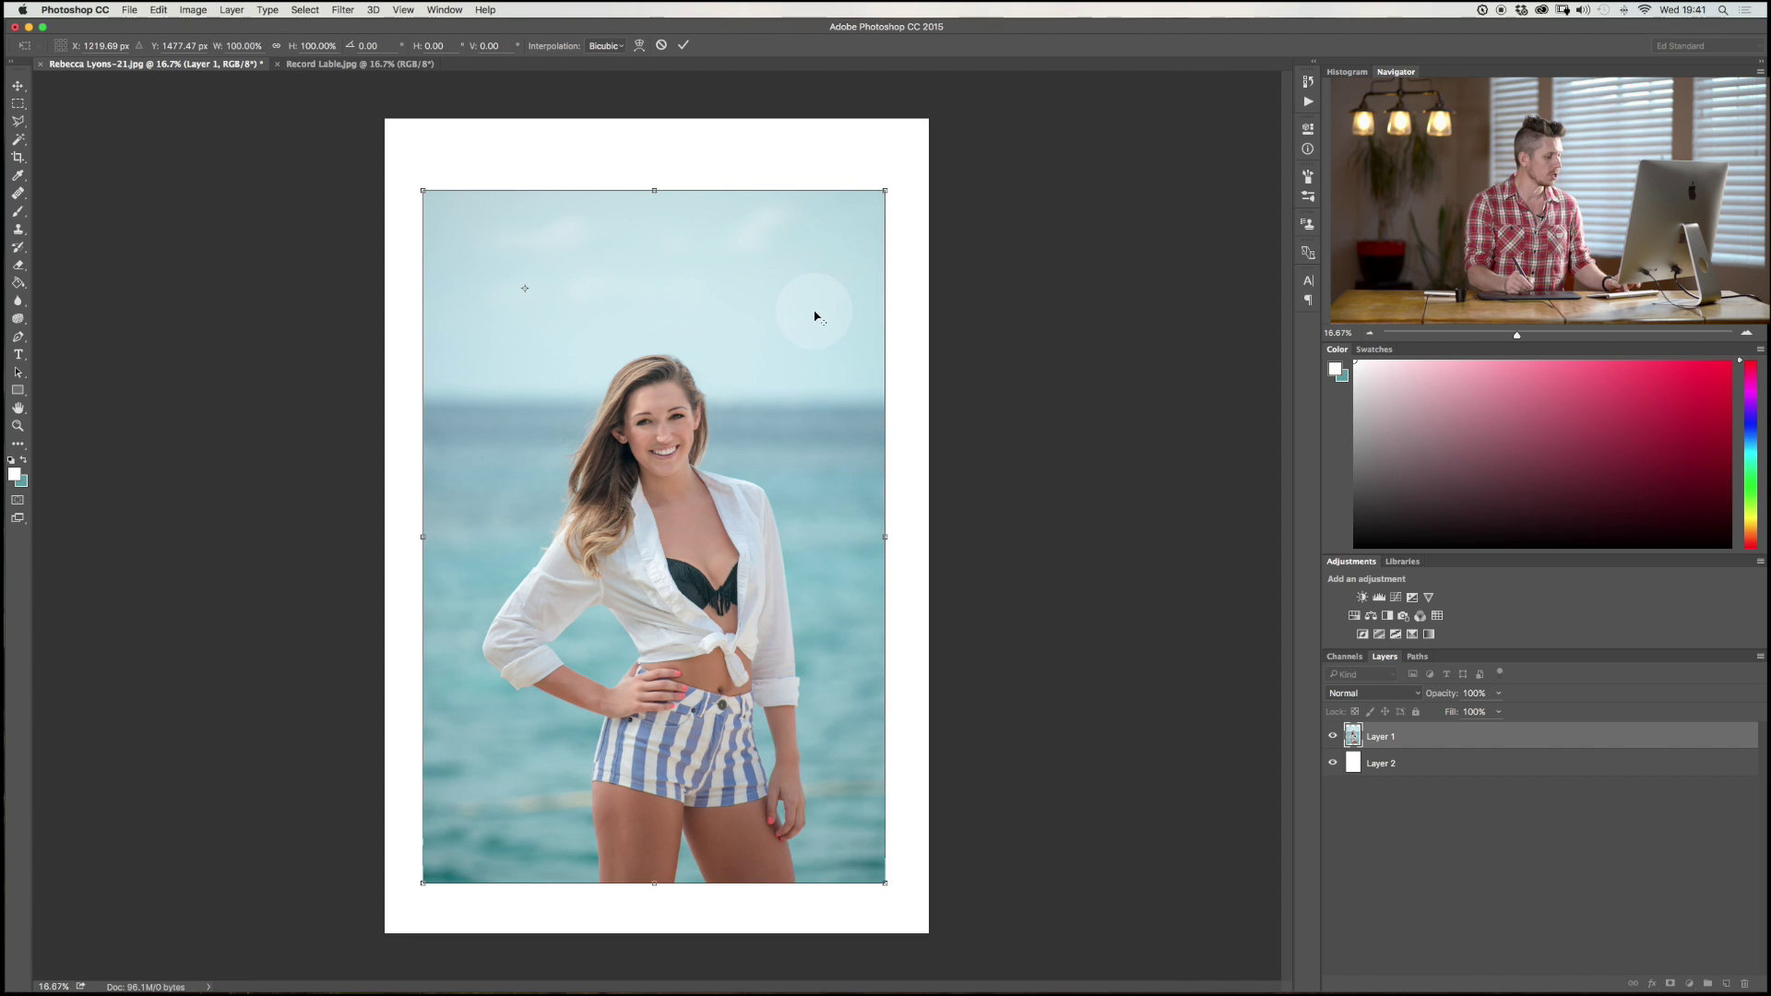
drag(880, 198, 821, 152)
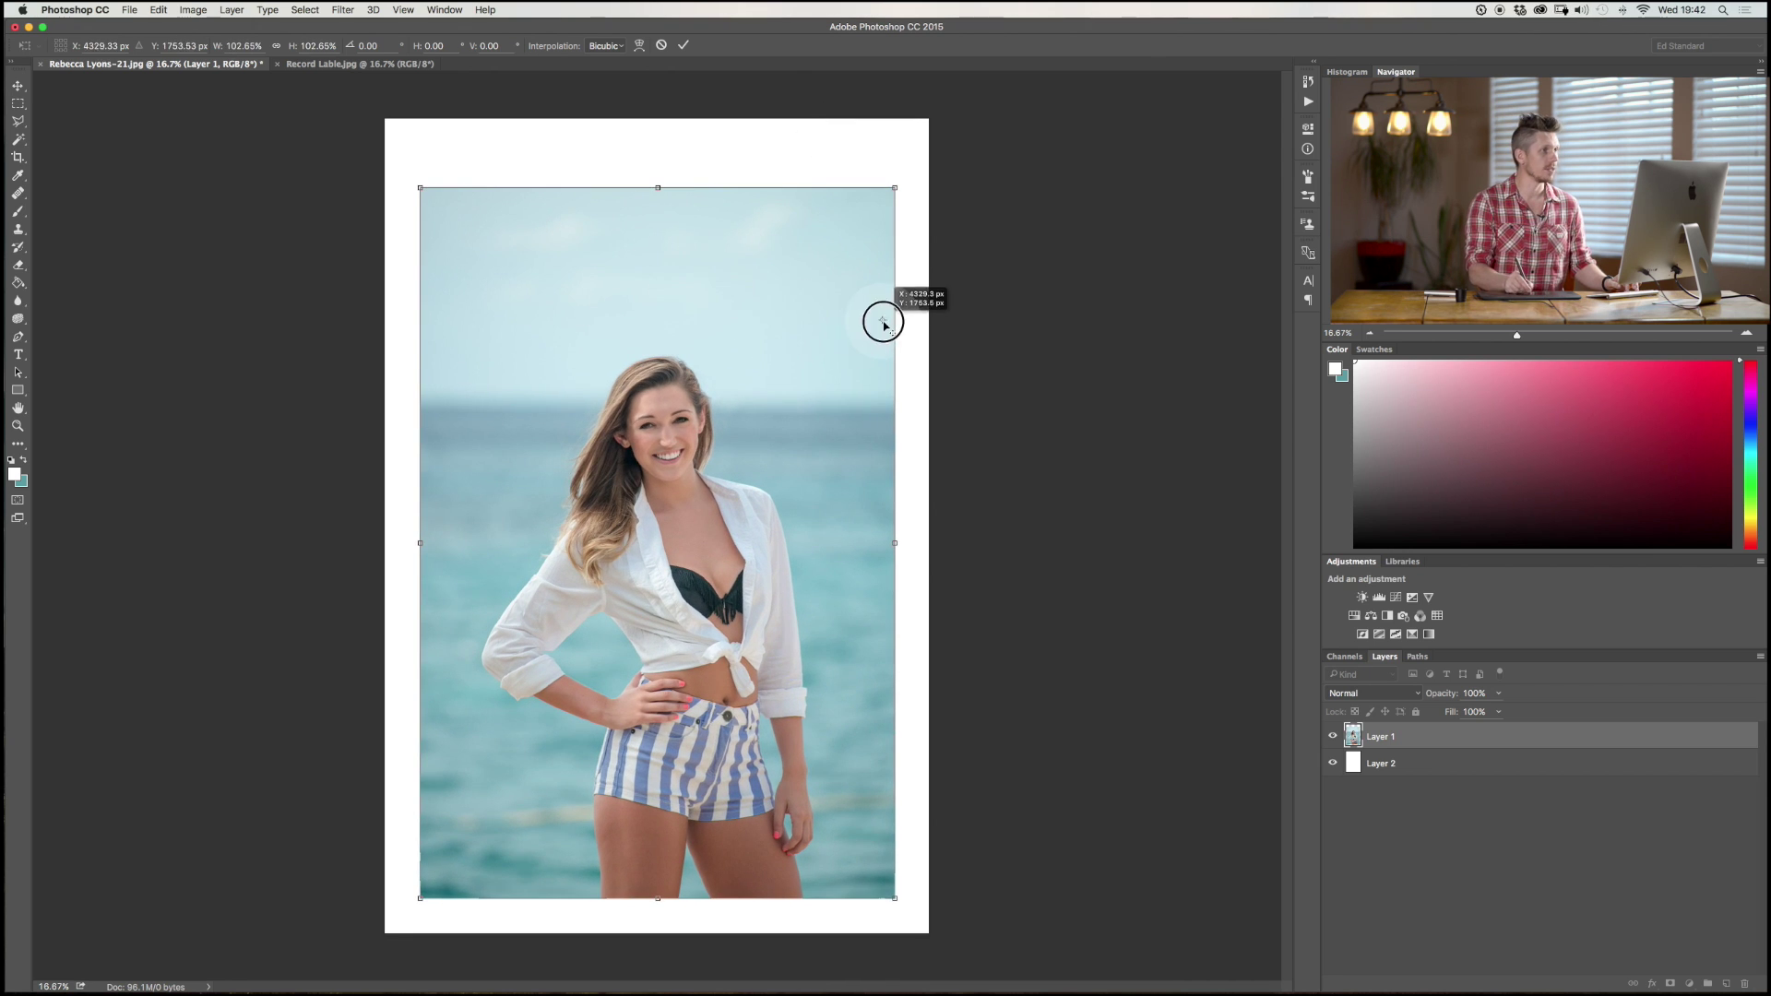
drag(883, 323, 885, 185)
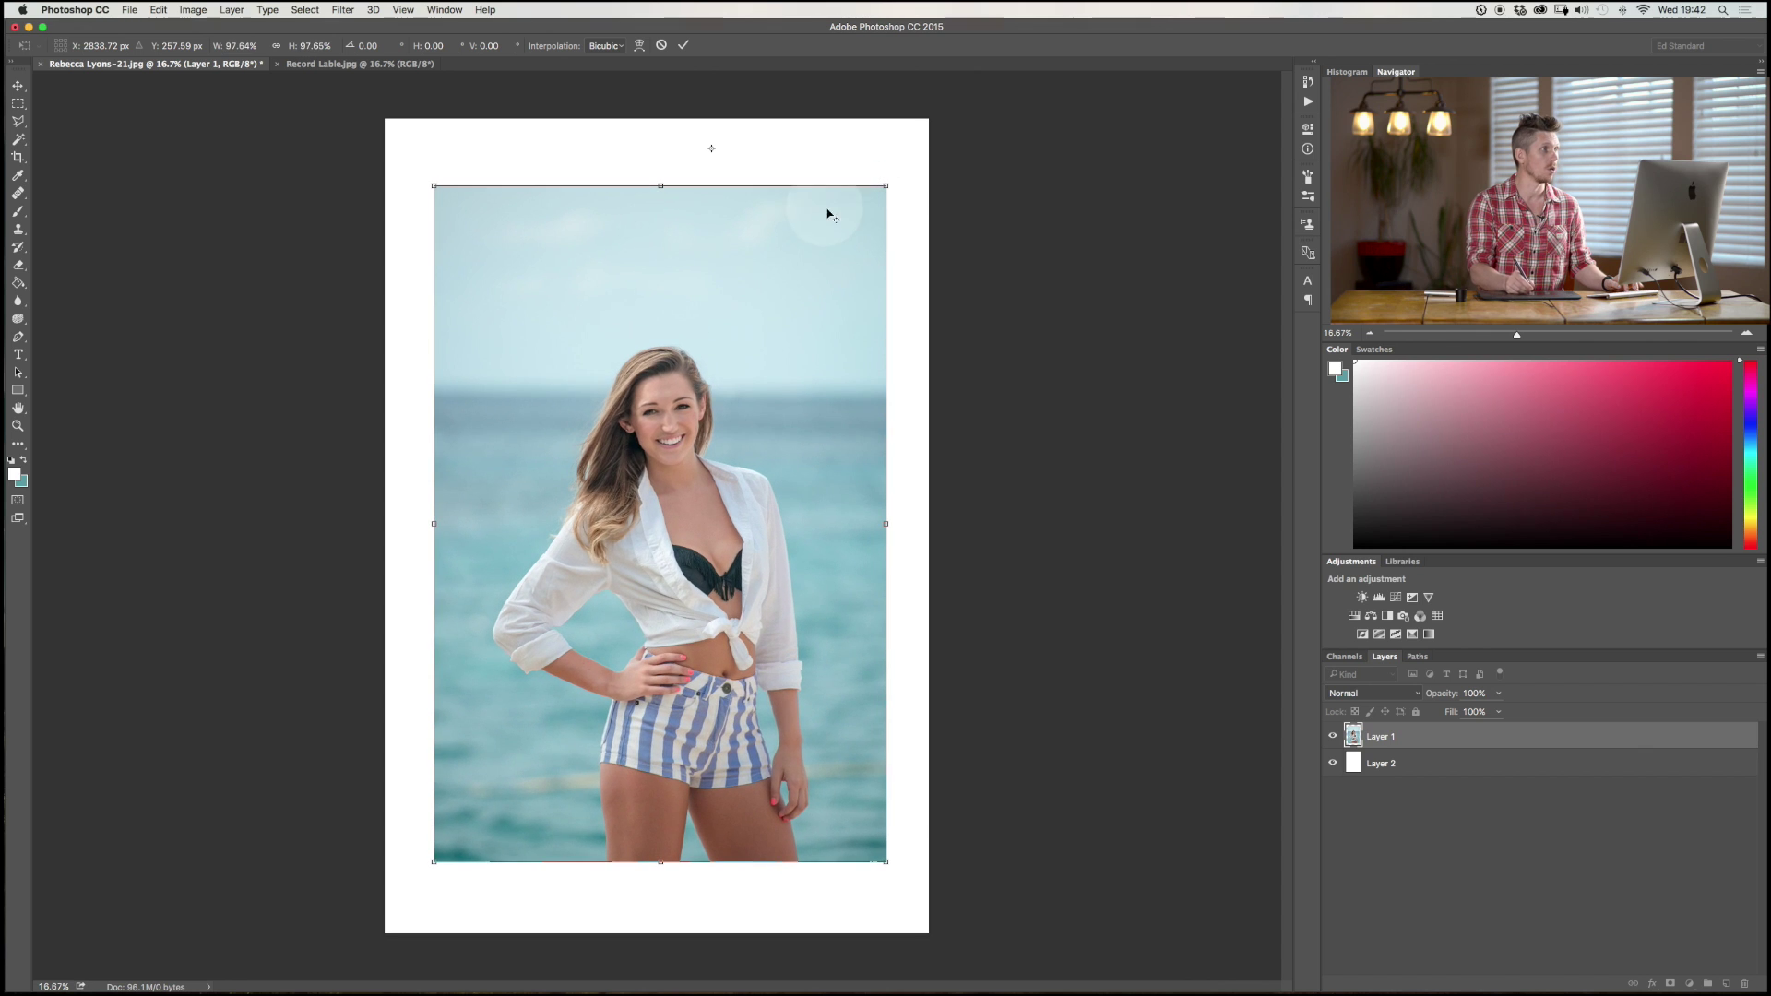
drag(701, 159, 670, 433)
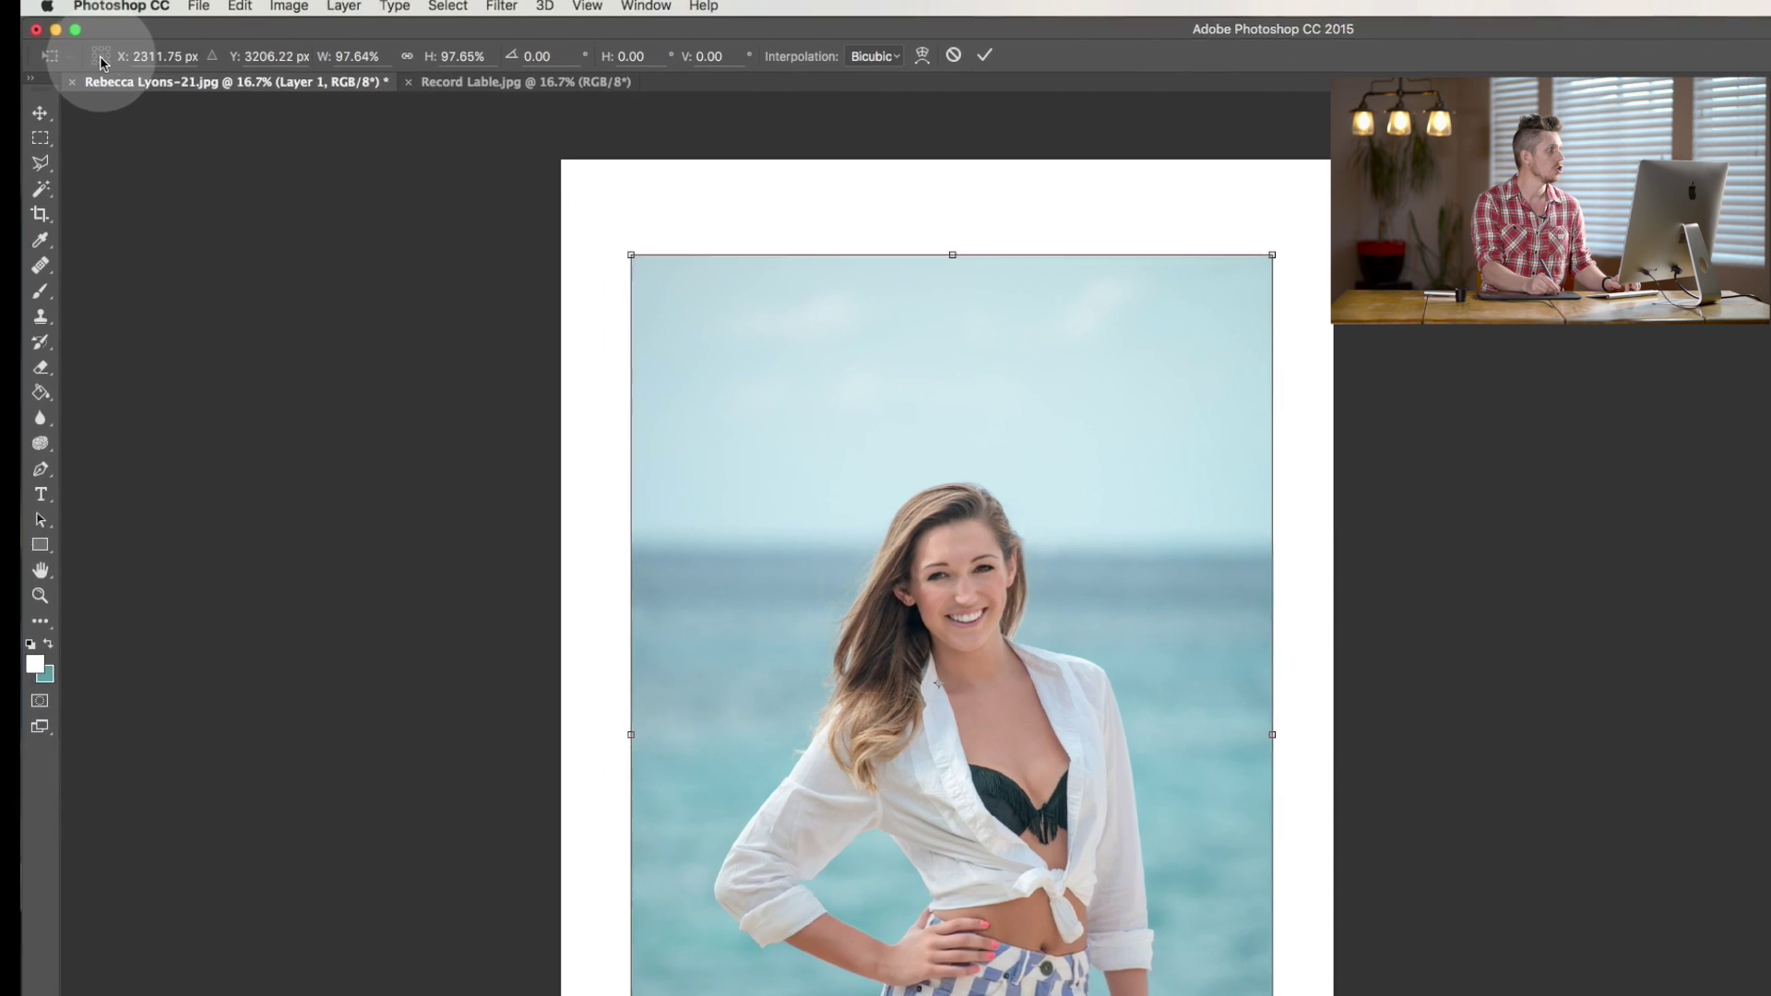
- Set the pivot to centre, then top-left, and try narrowing the portrait before undoing it
click(60, 46)
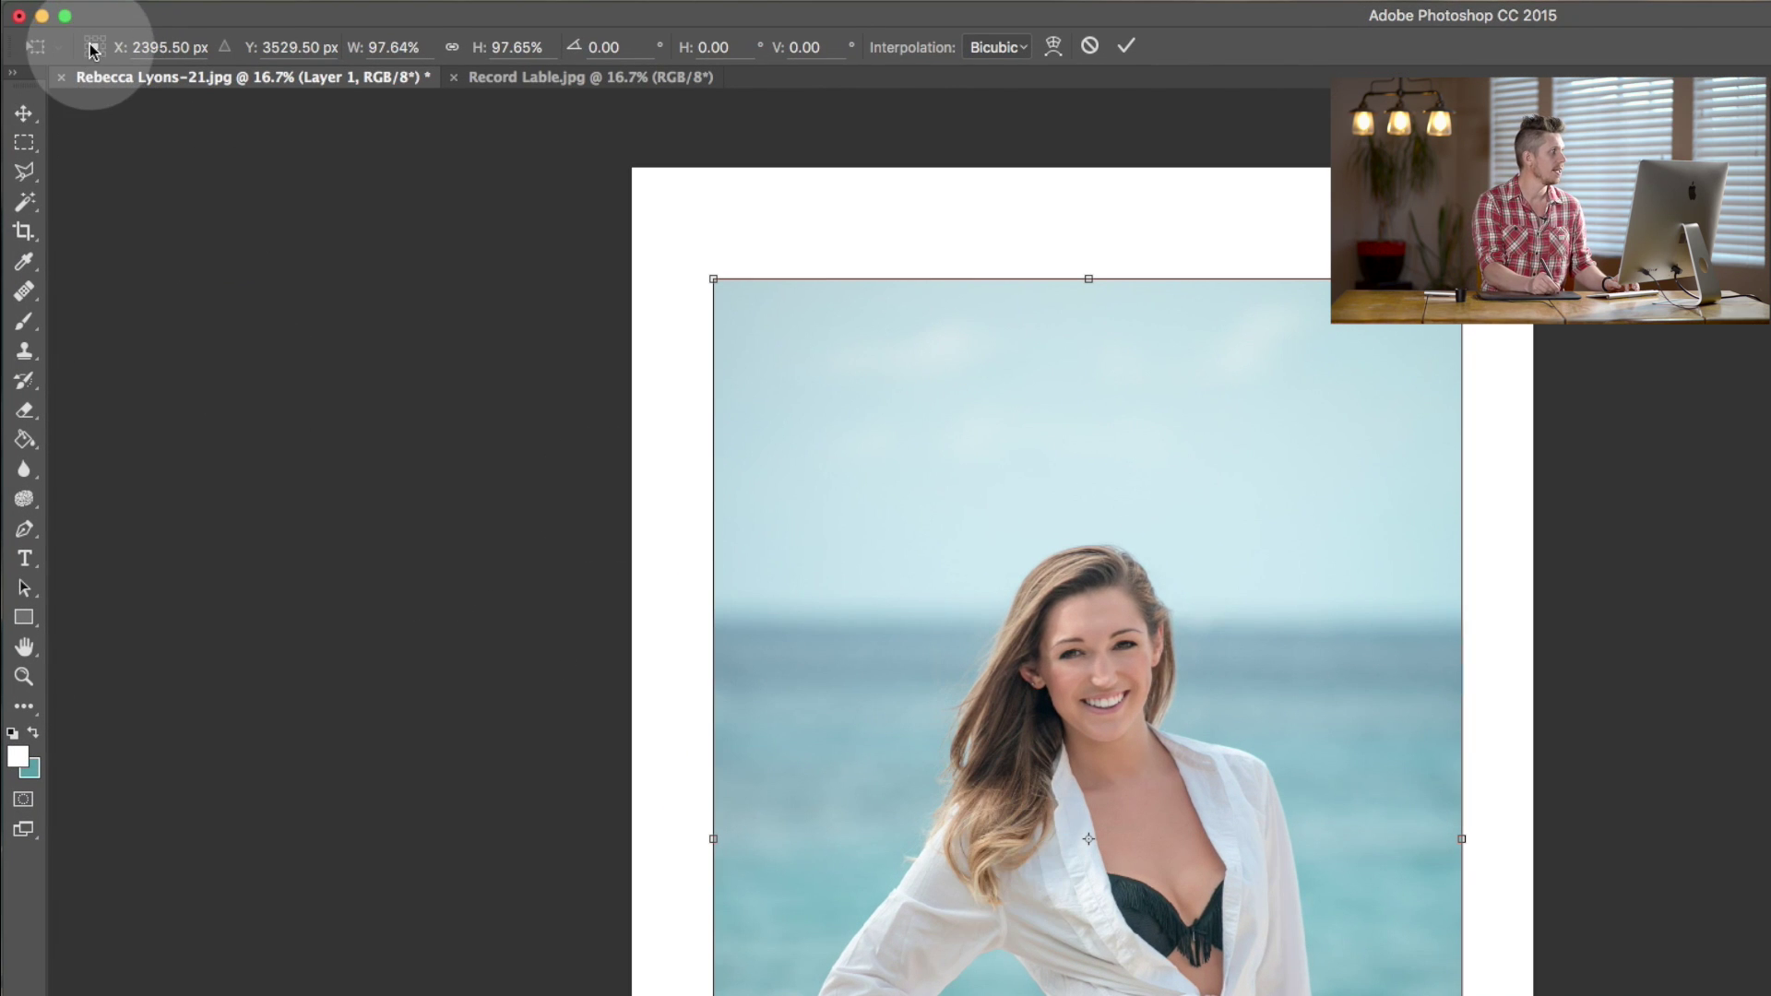
click(88, 40)
drag(1462, 474, 1233, 467)
key(super+z)
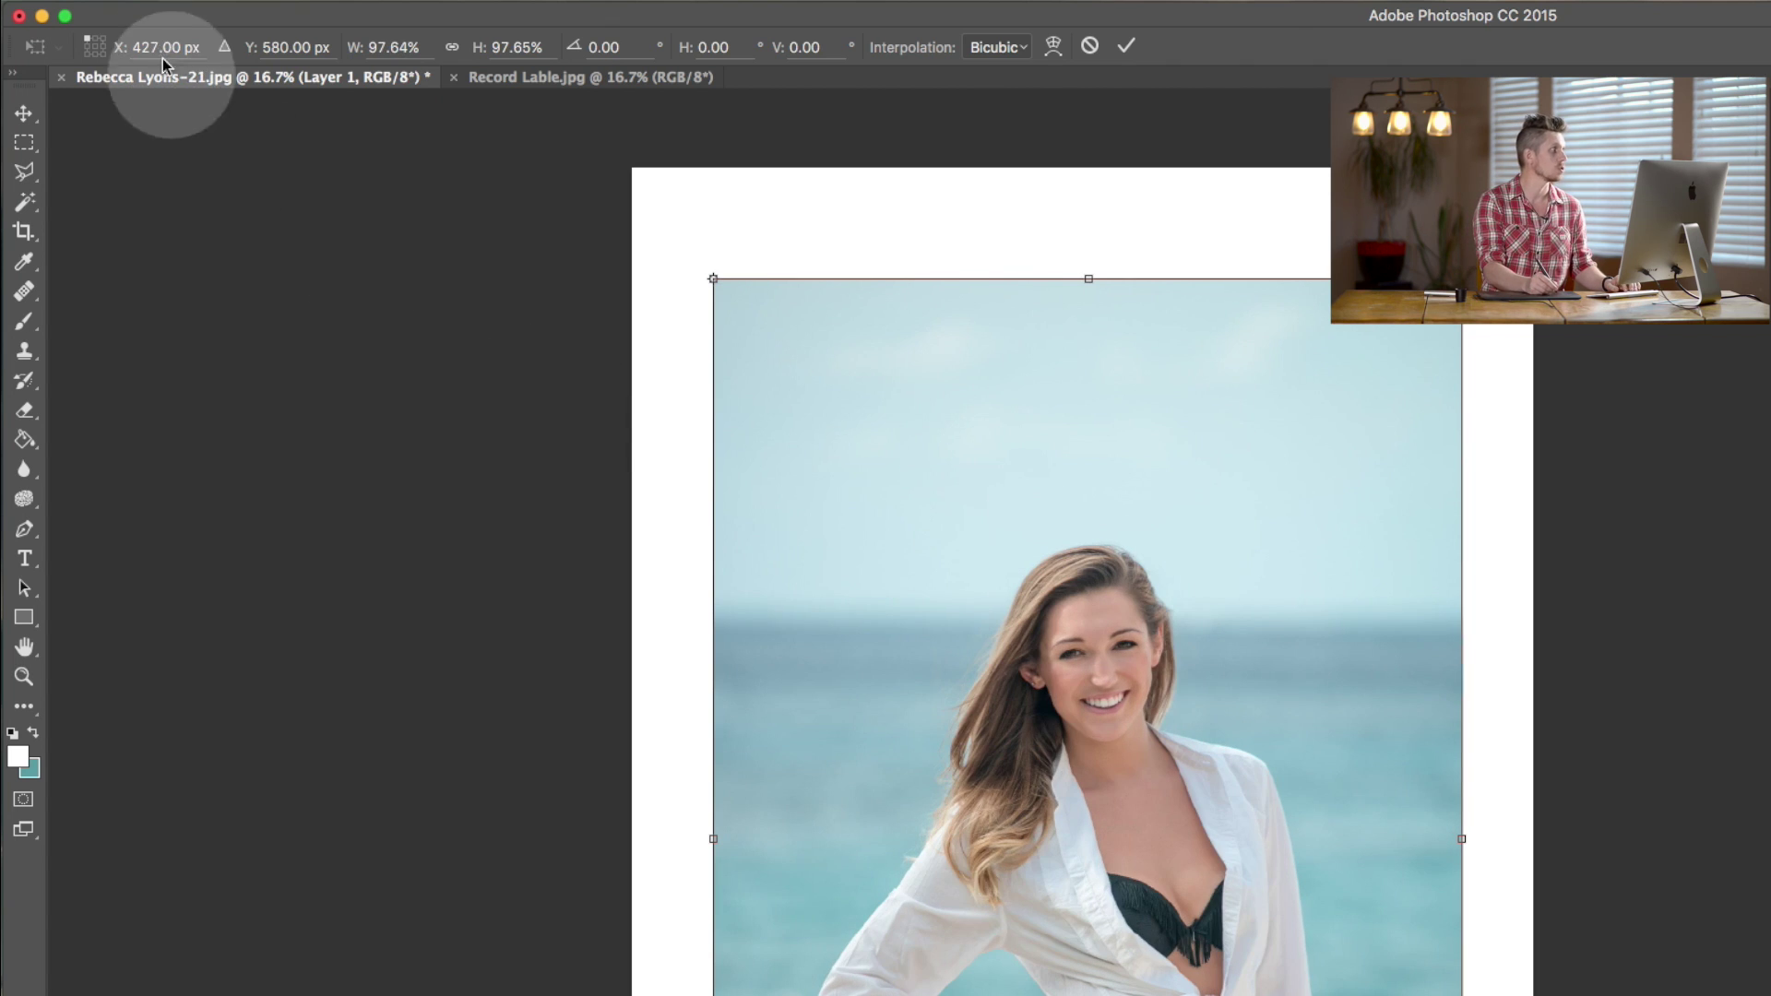
- Recentre the pivot, nudge the portrait right, then cancel the transform with Esc
click(95, 46)
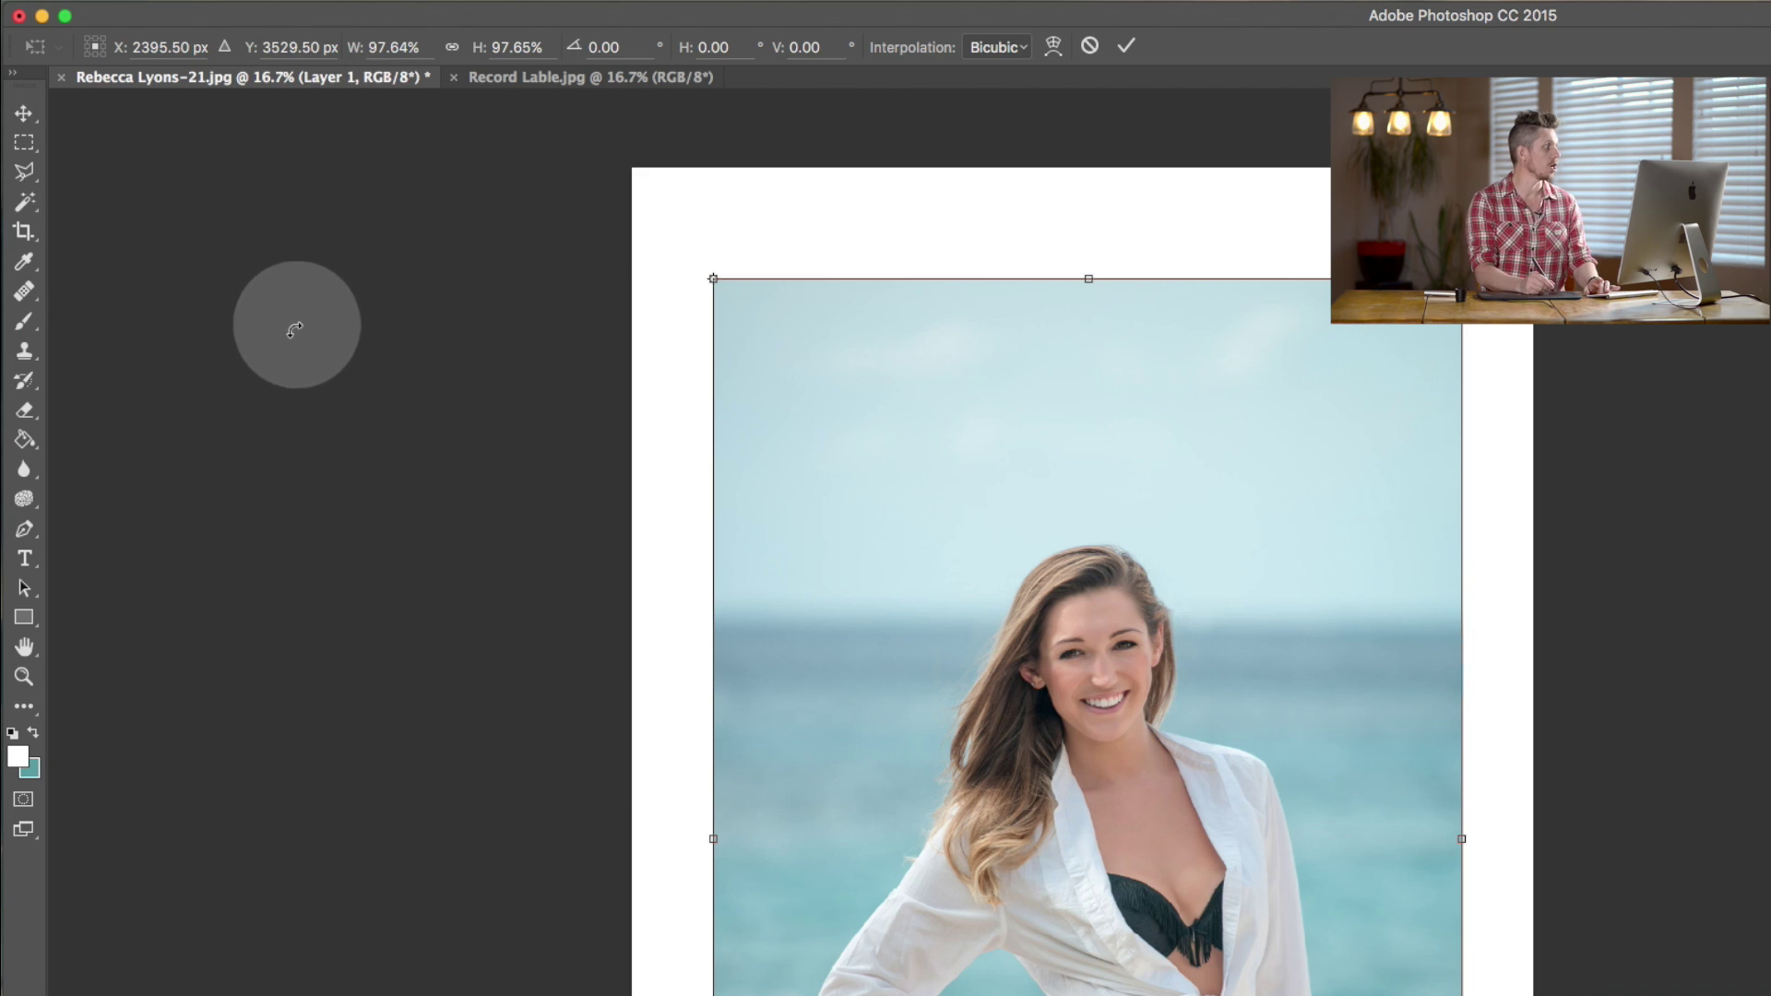
drag(118, 51, 364, 79)
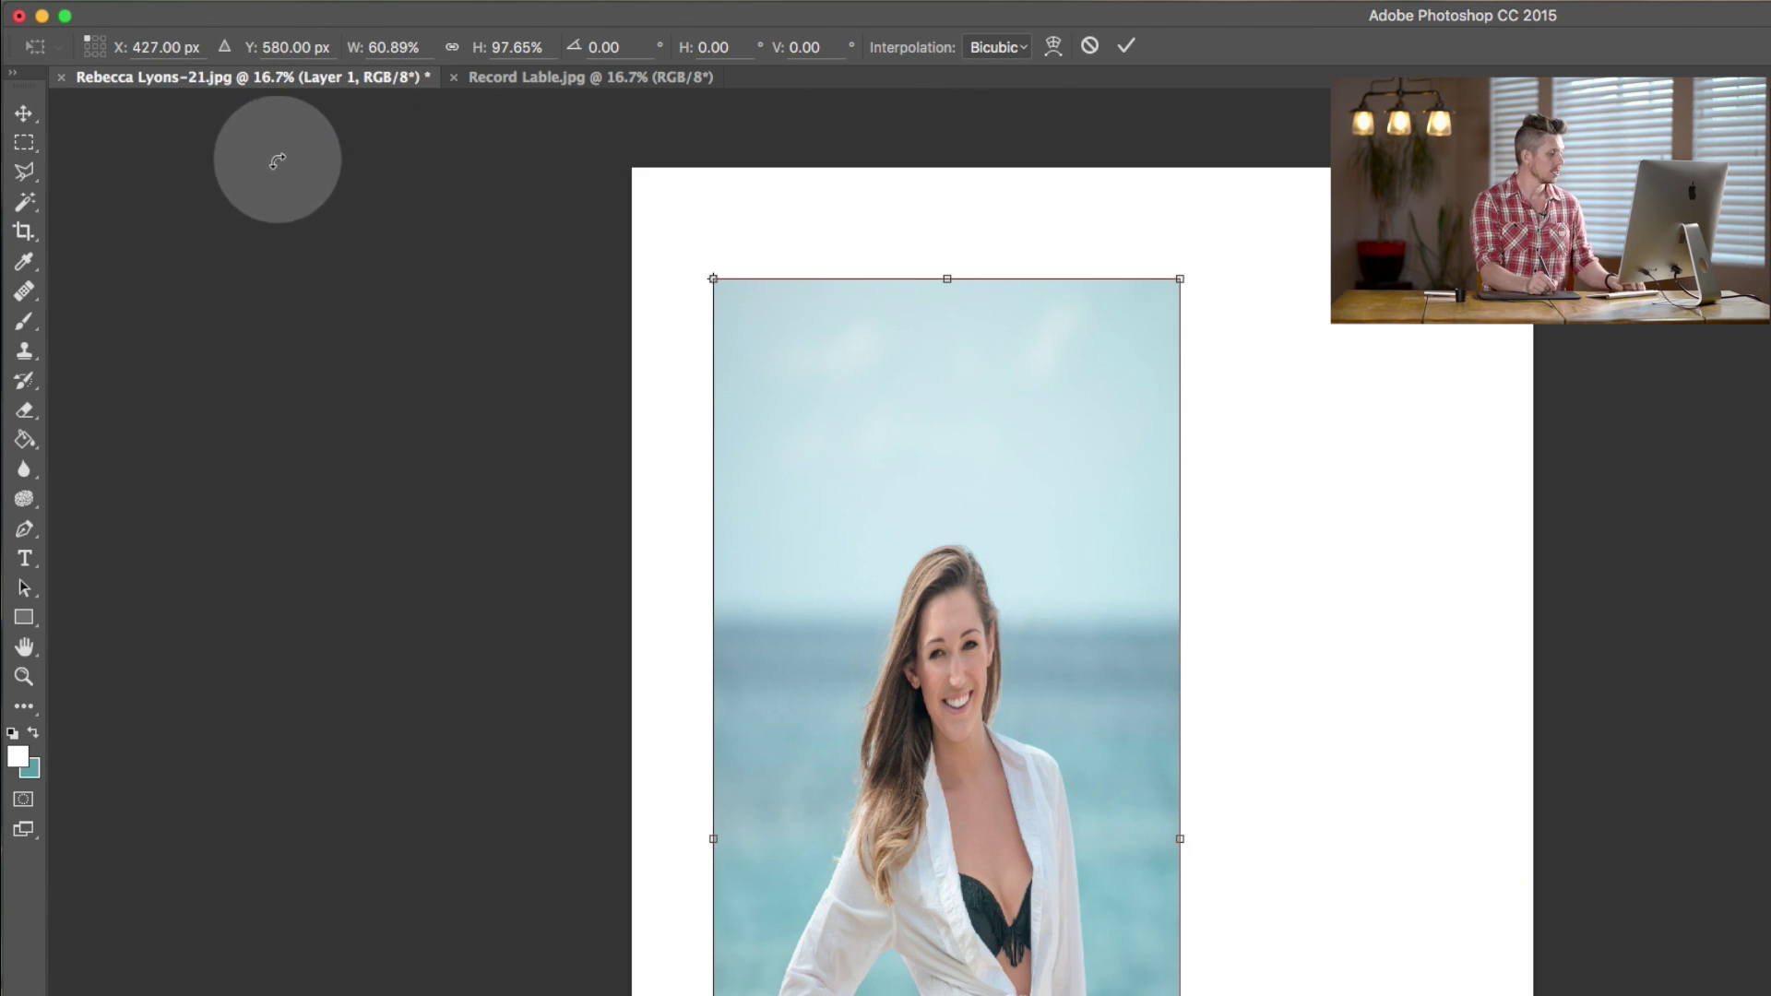
key(Escape)
key(c)
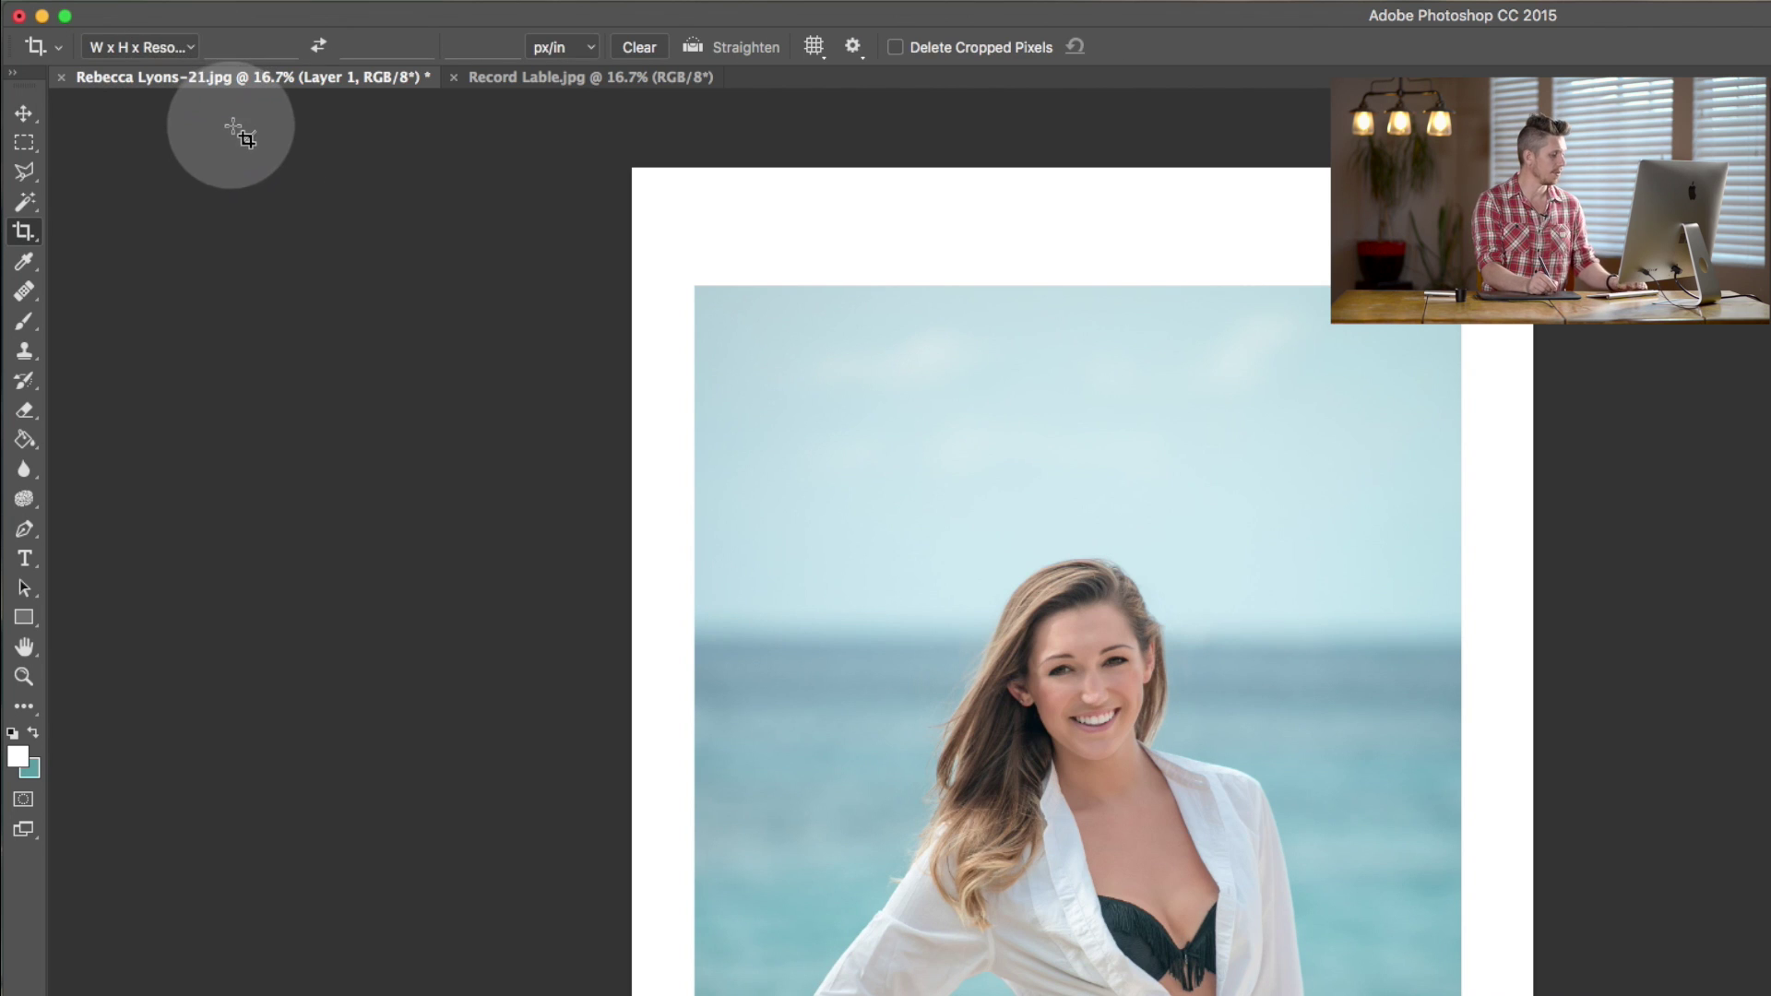
key(super+t)
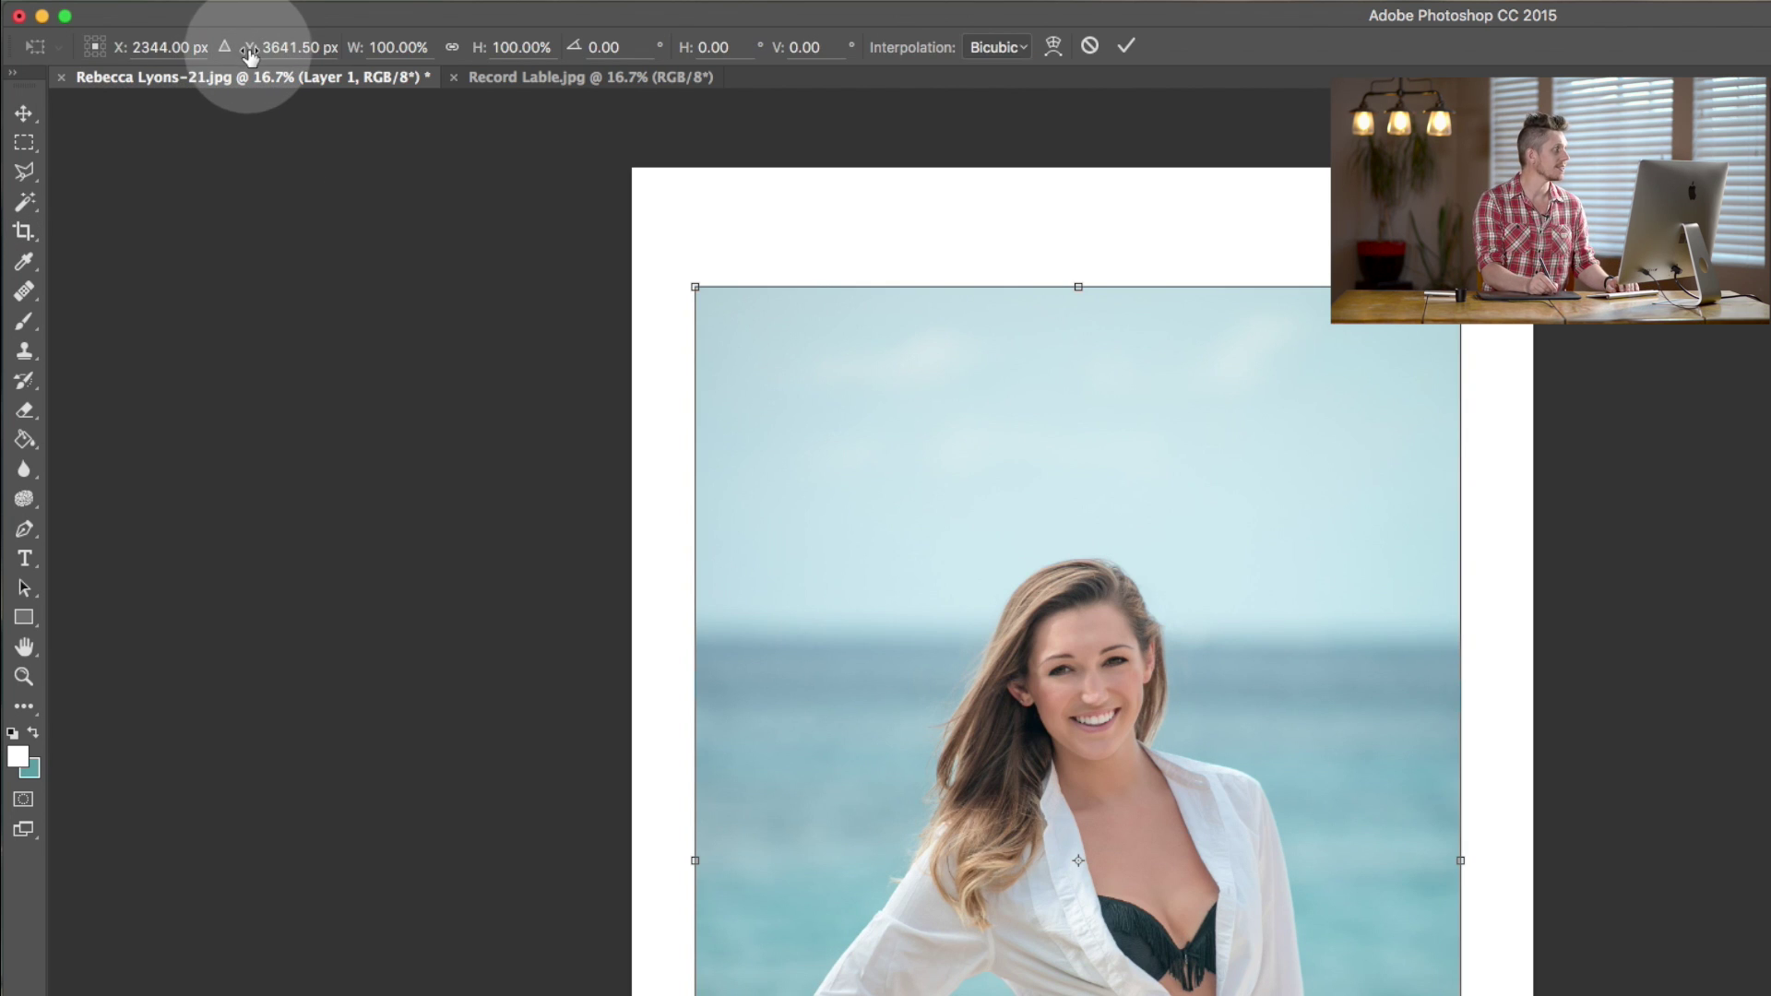
drag(250, 56, 27, 212)
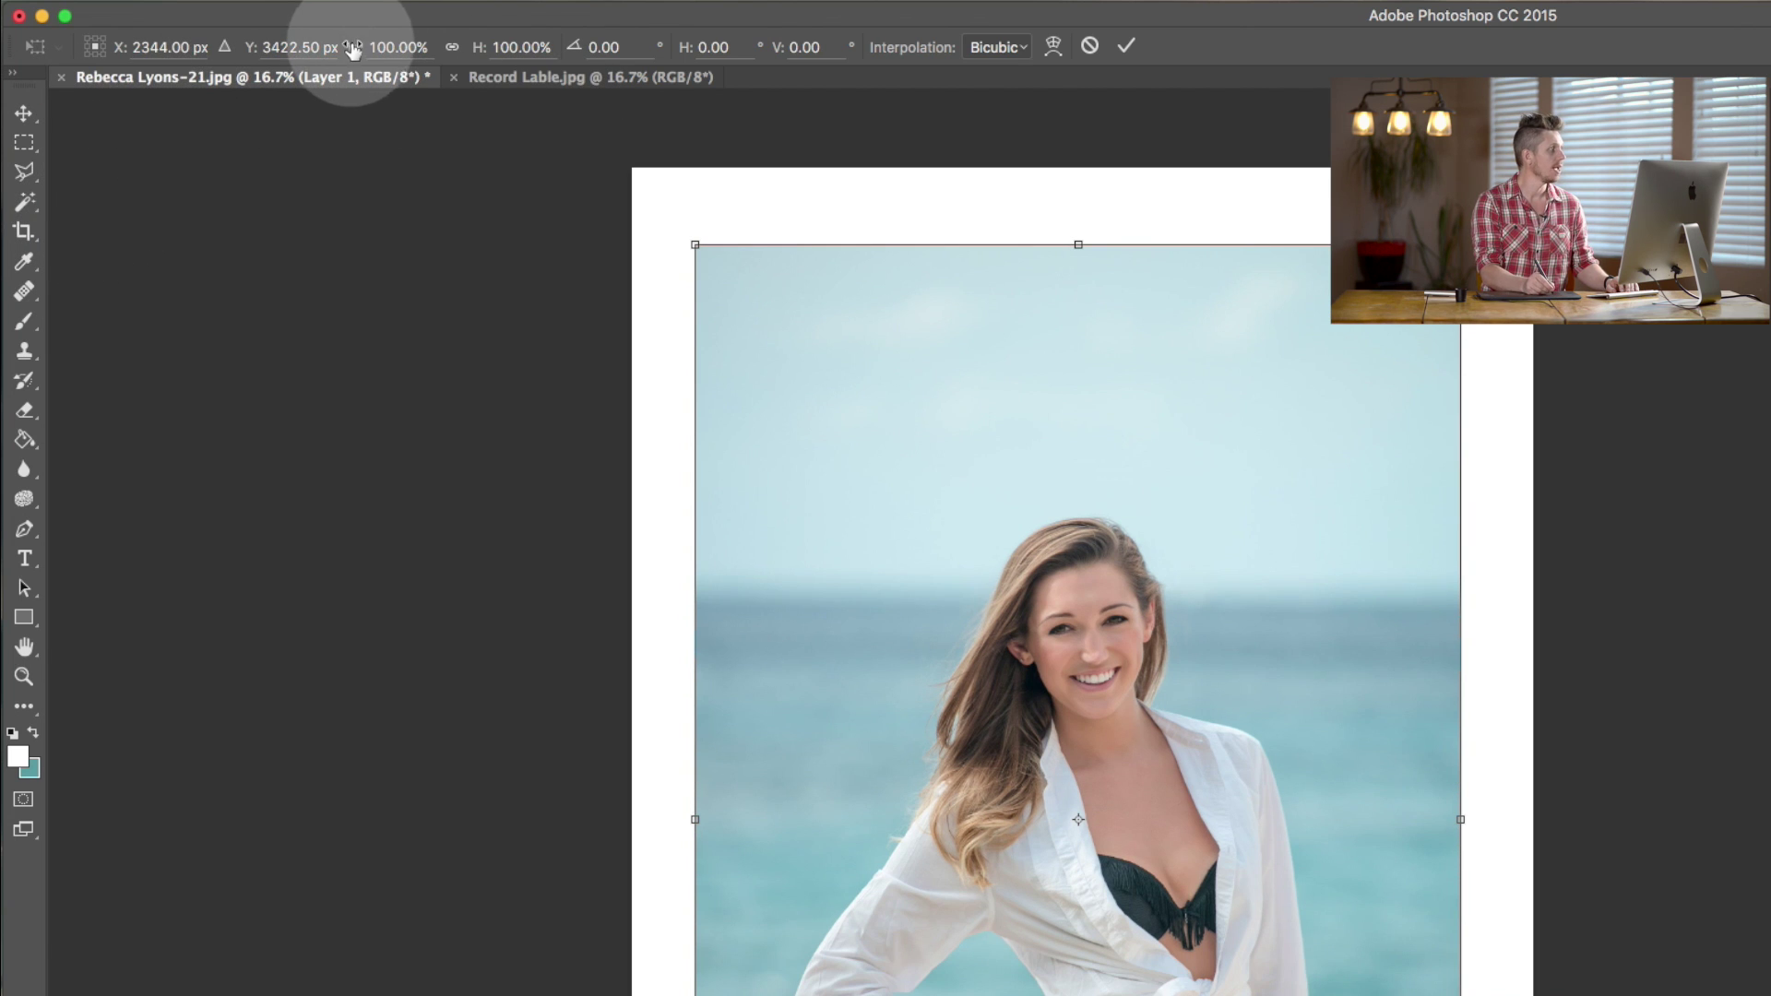
drag(354, 55, 484, 64)
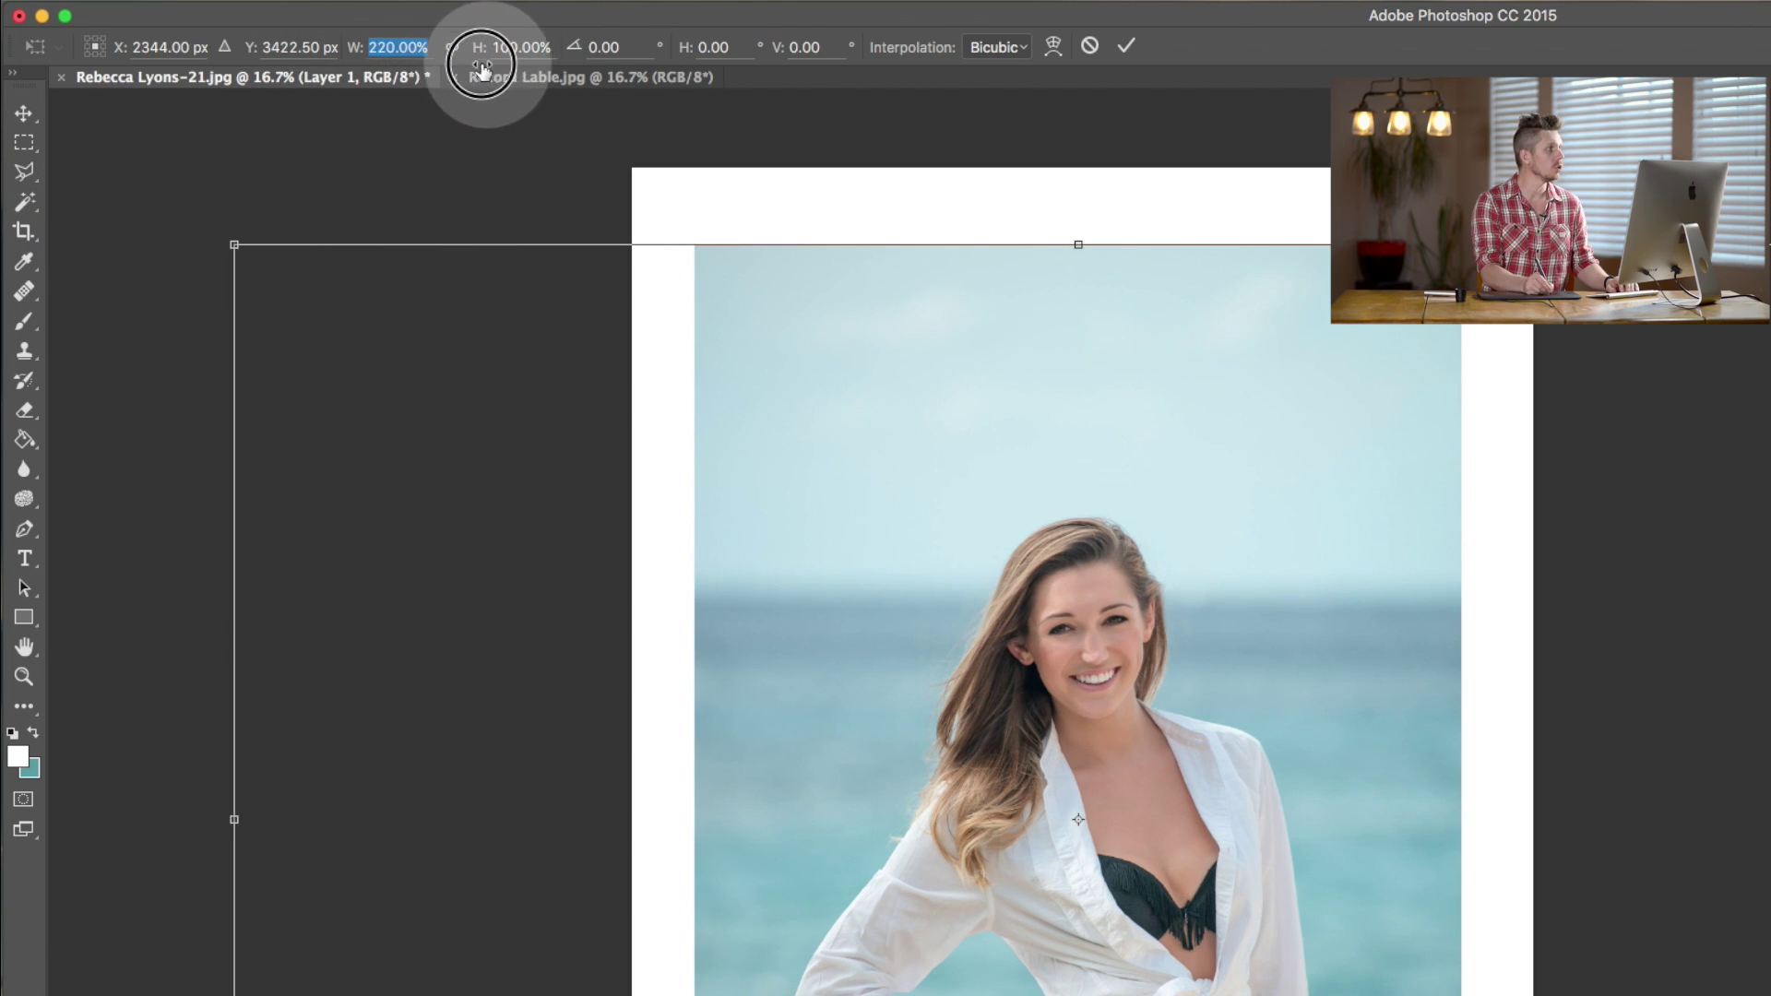
drag(481, 69, 462, 118)
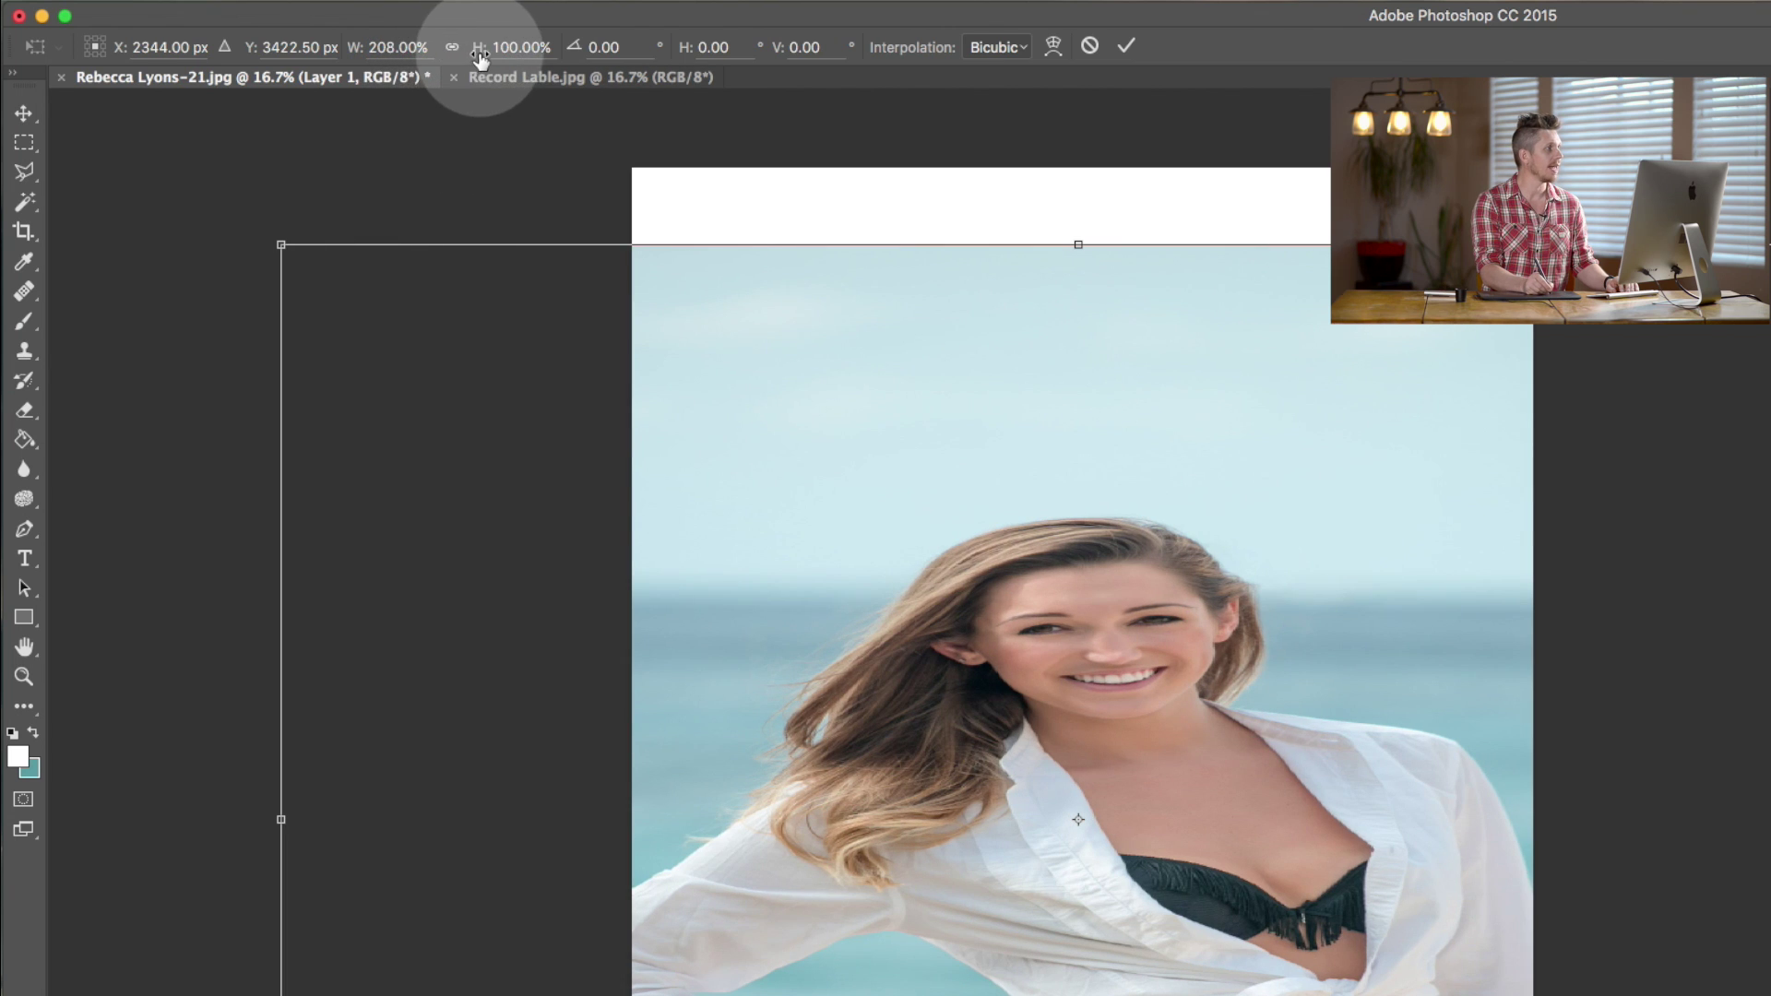
drag(480, 57, 525, 300)
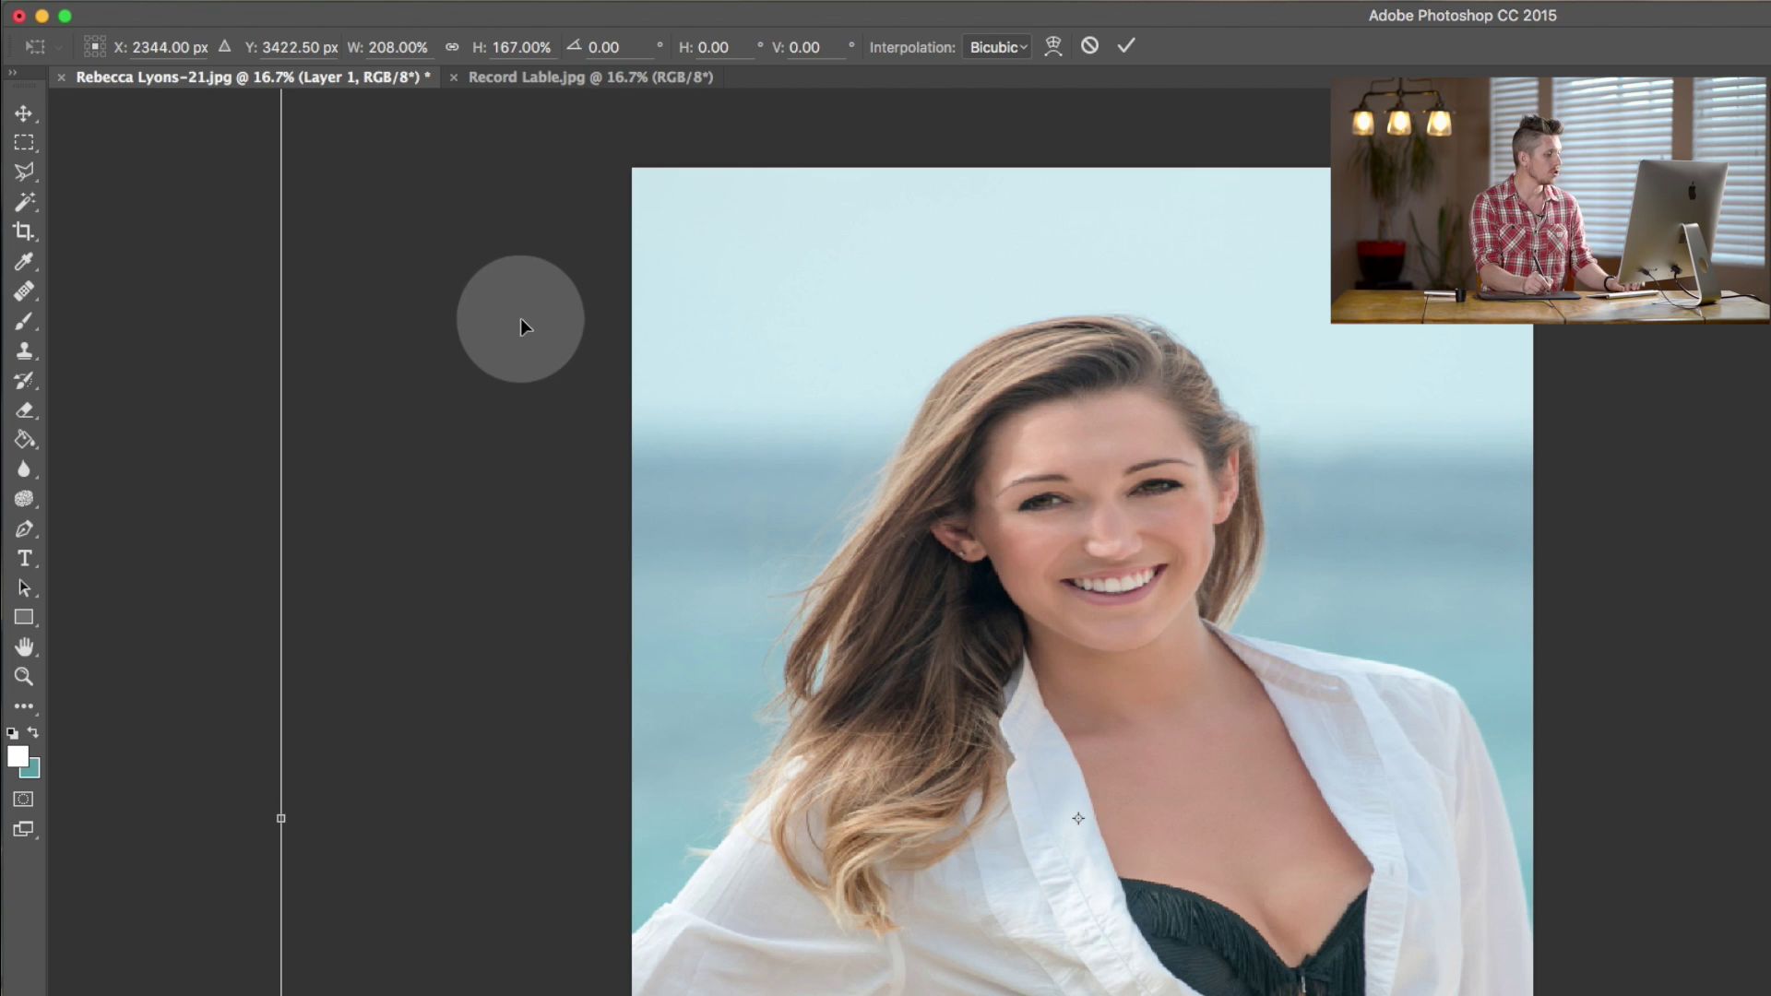
key(Escape)
key(c)
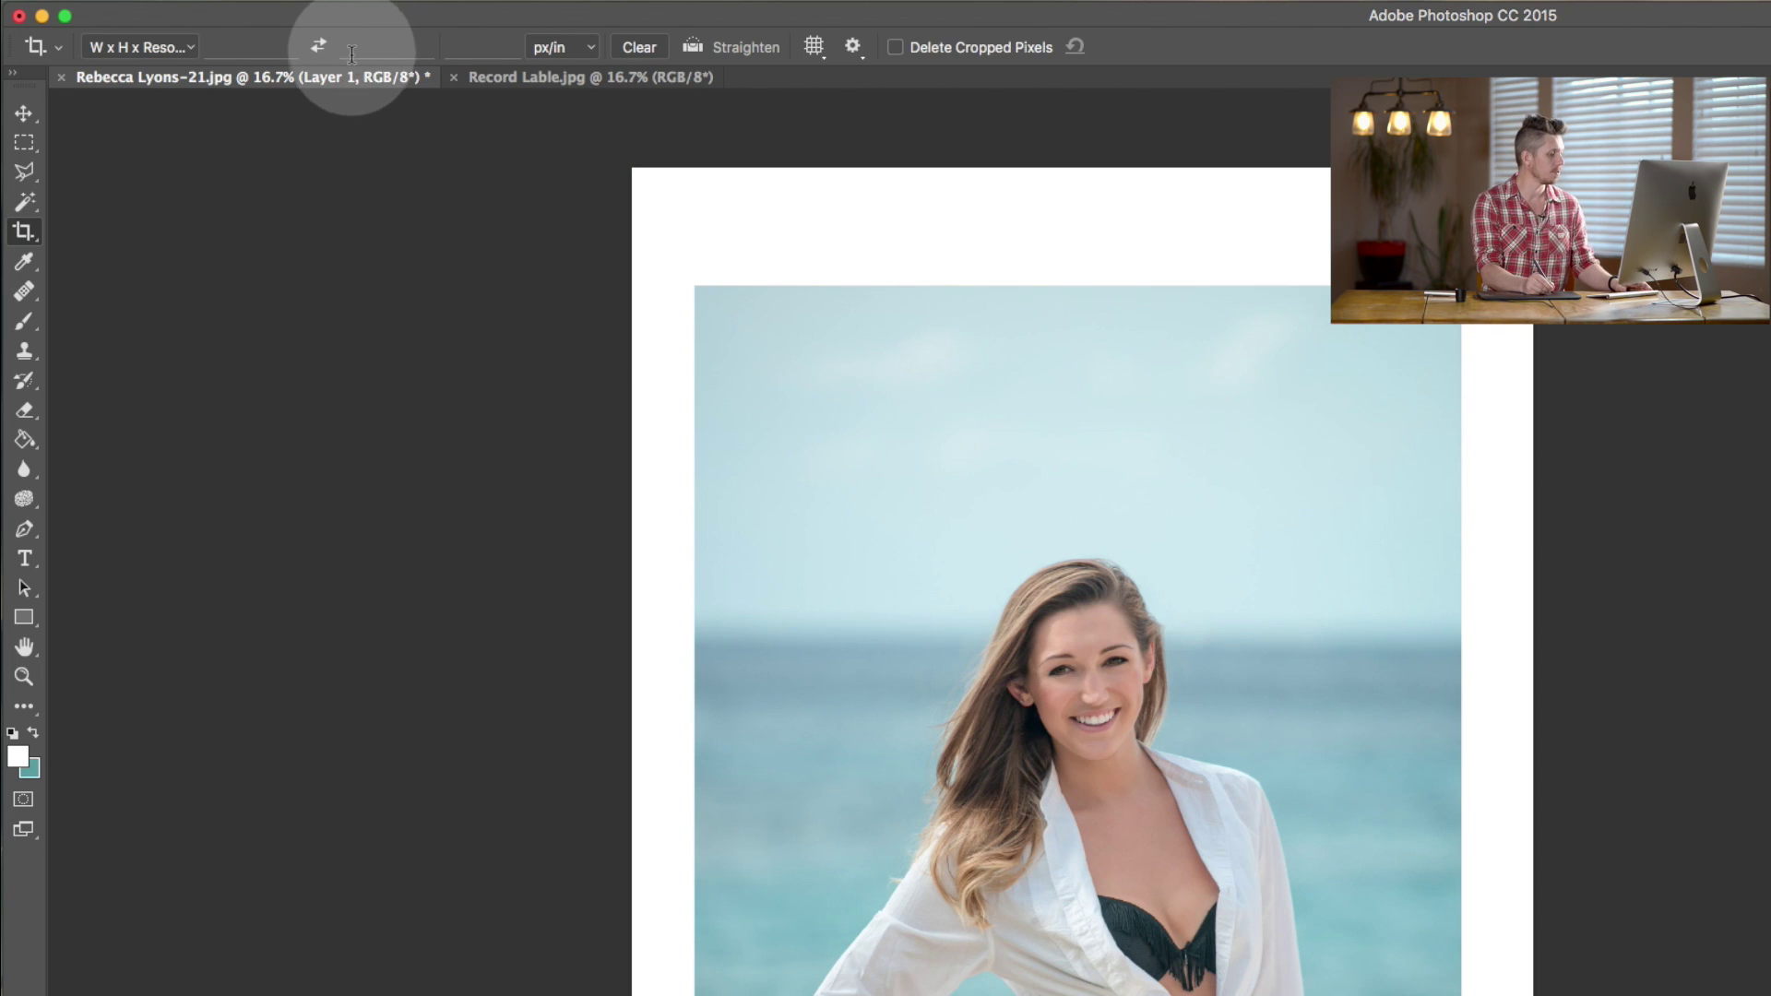
key(super+t)
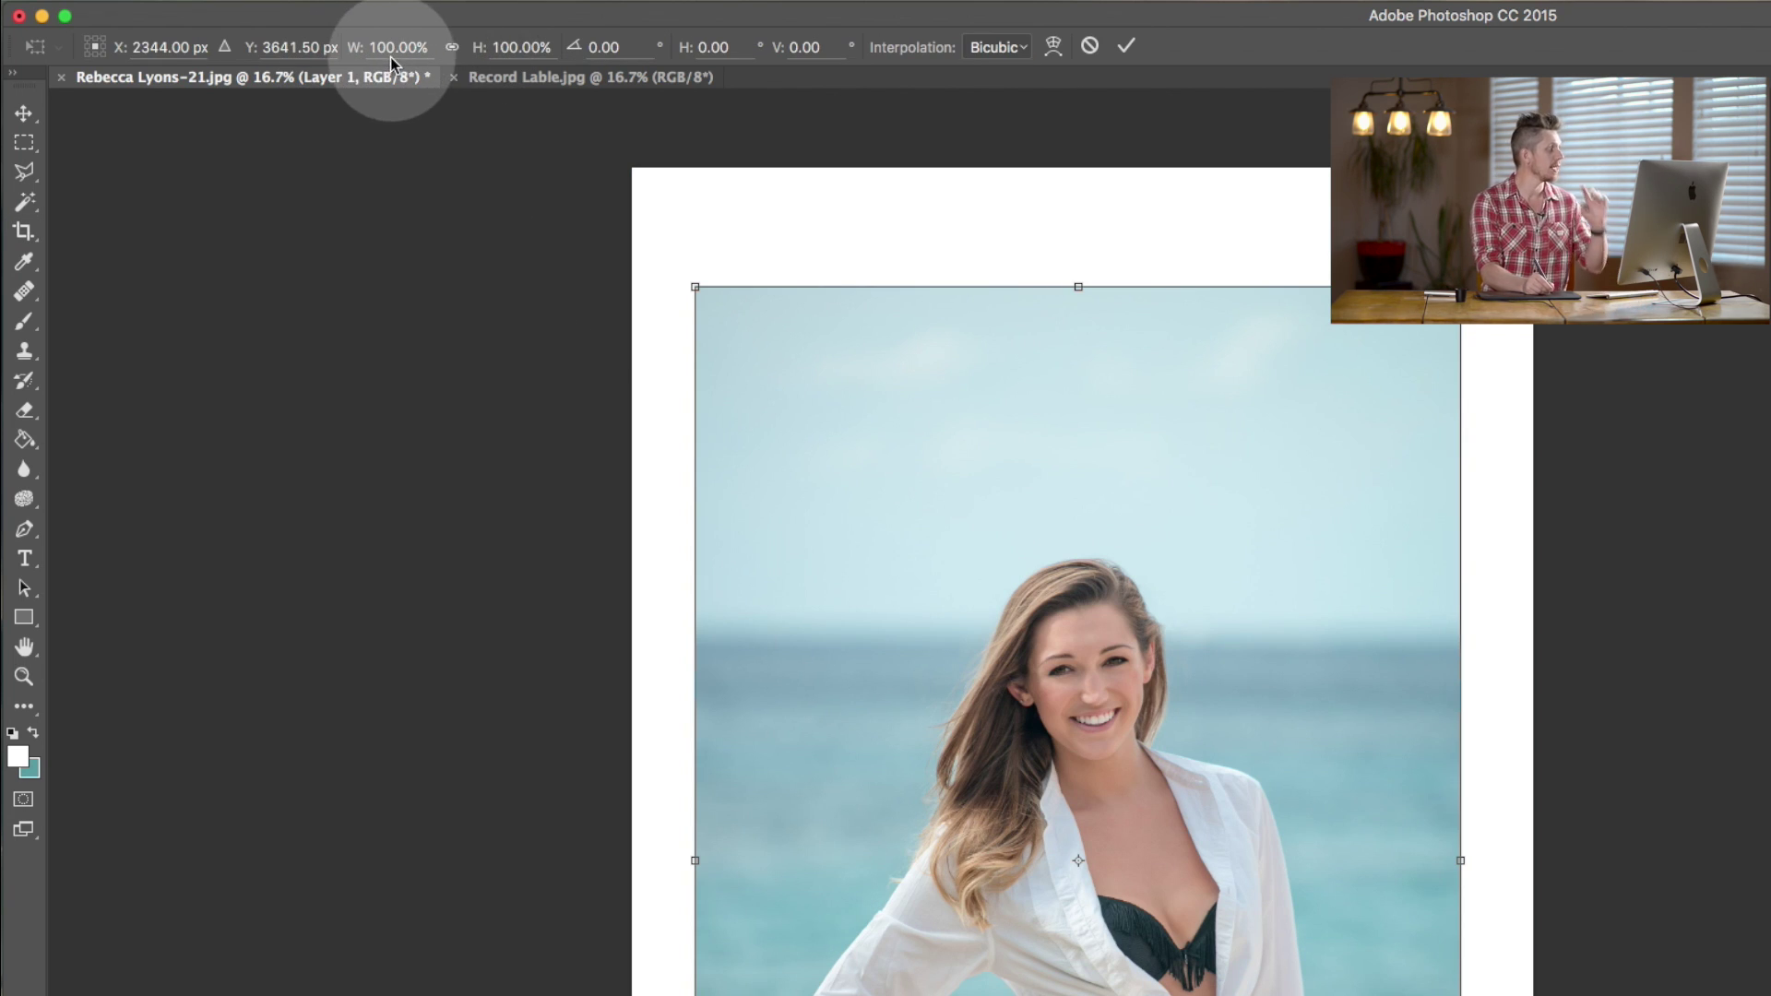
click(451, 48)
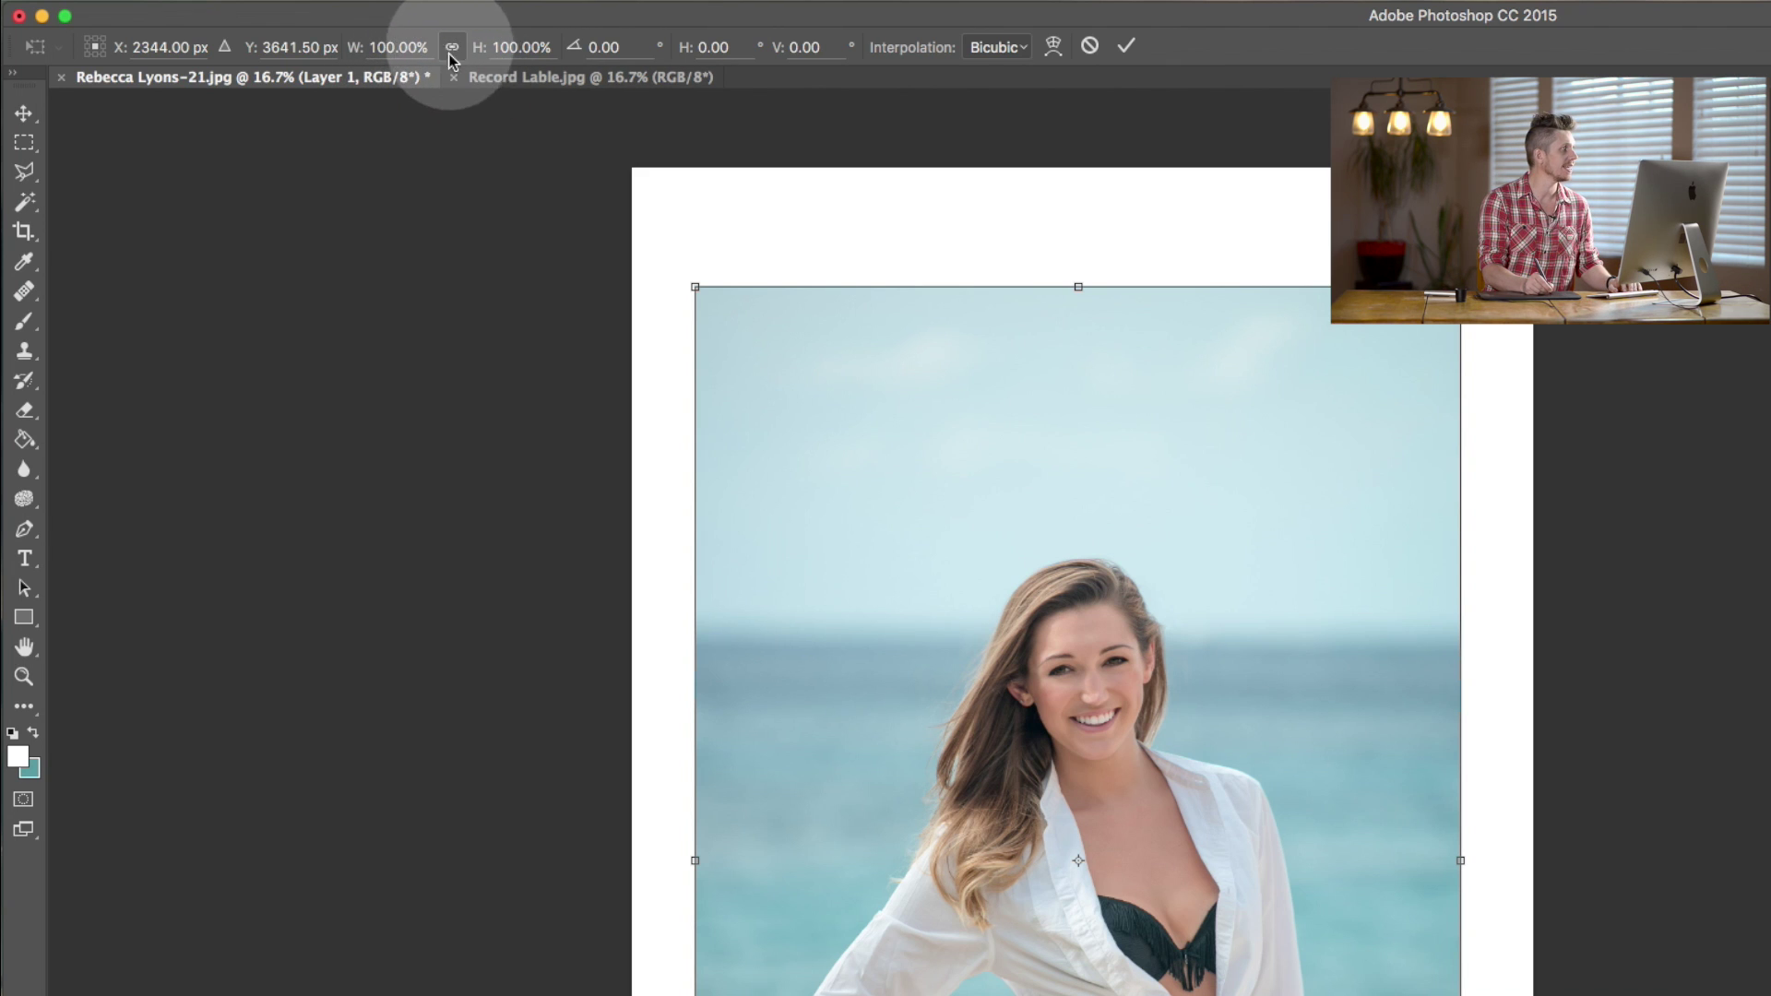
double_click(392, 47)
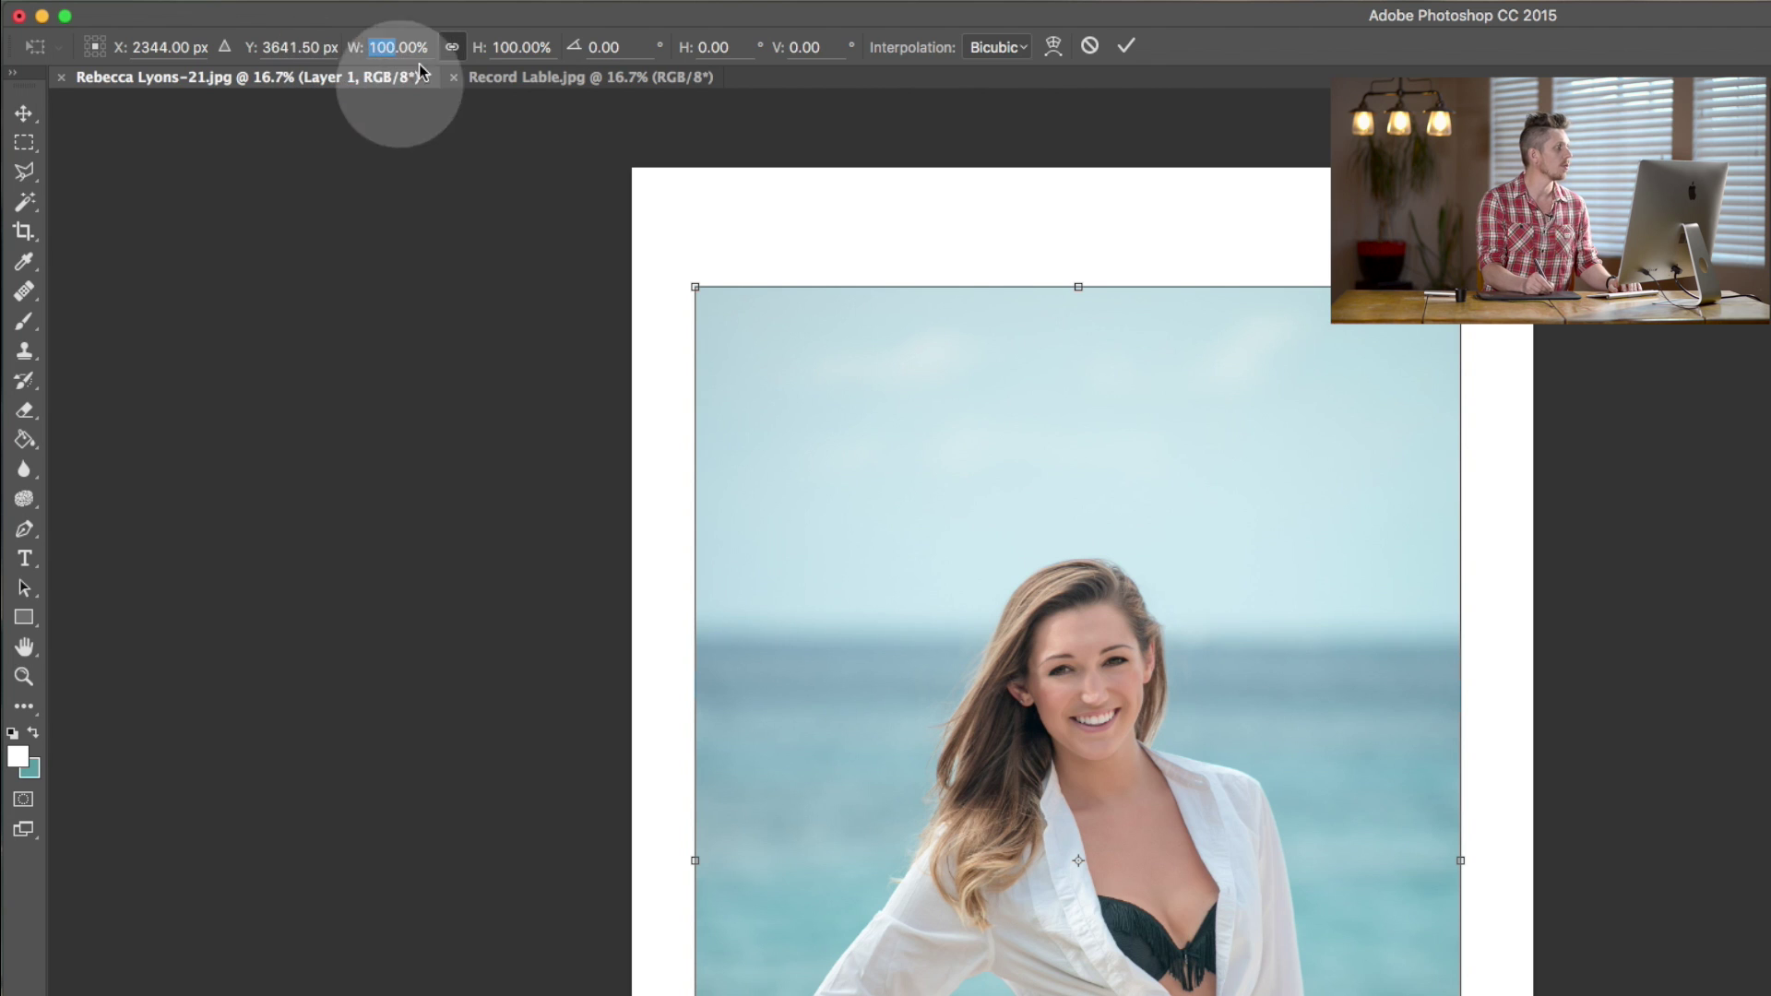
text(80)
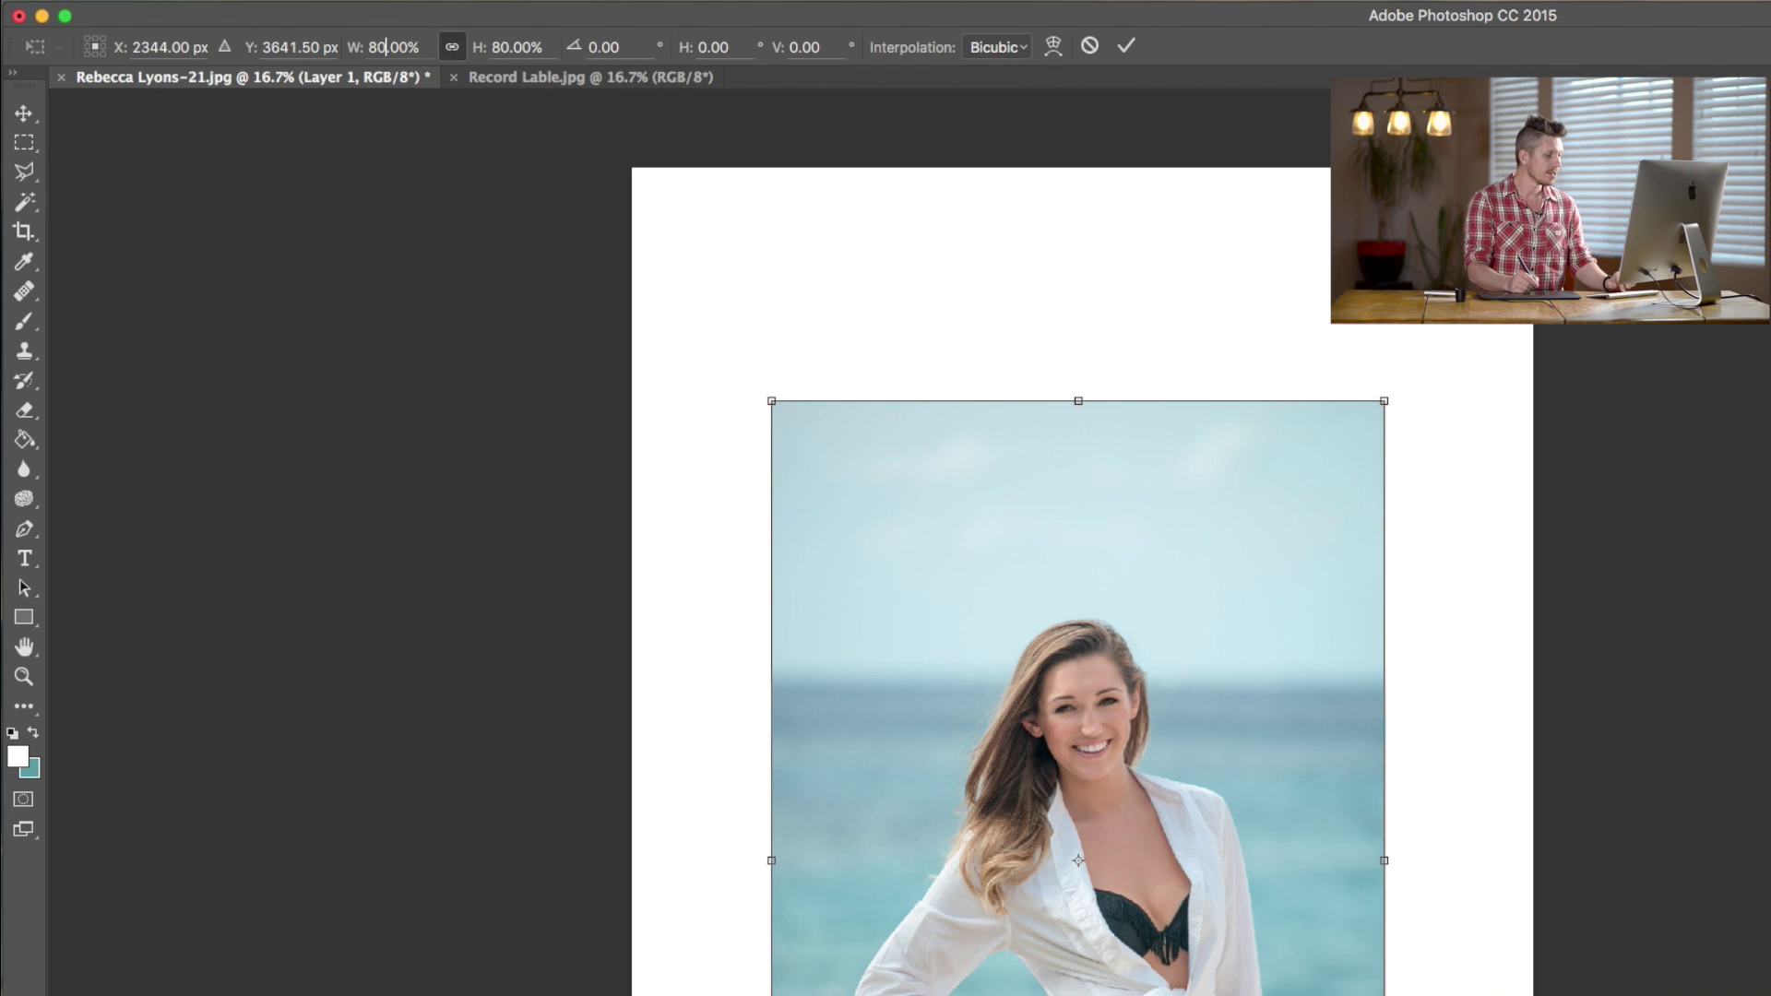
key(super+z)
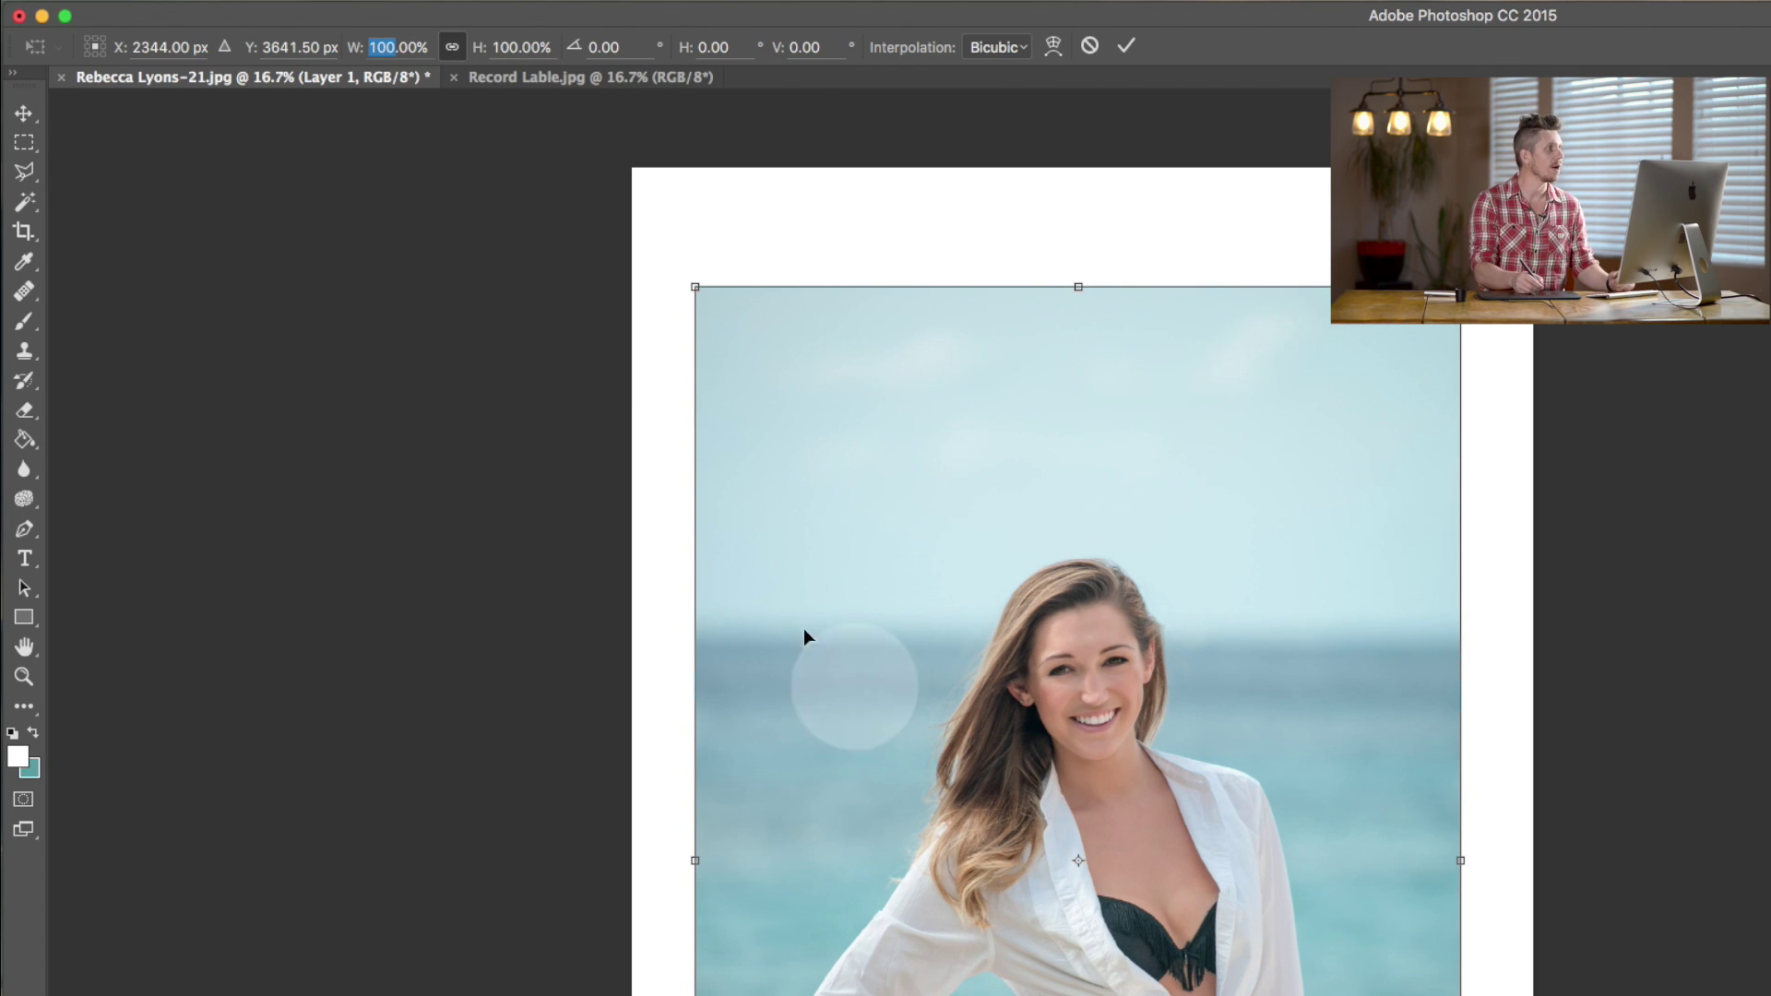
drag(577, 54, 633, 57)
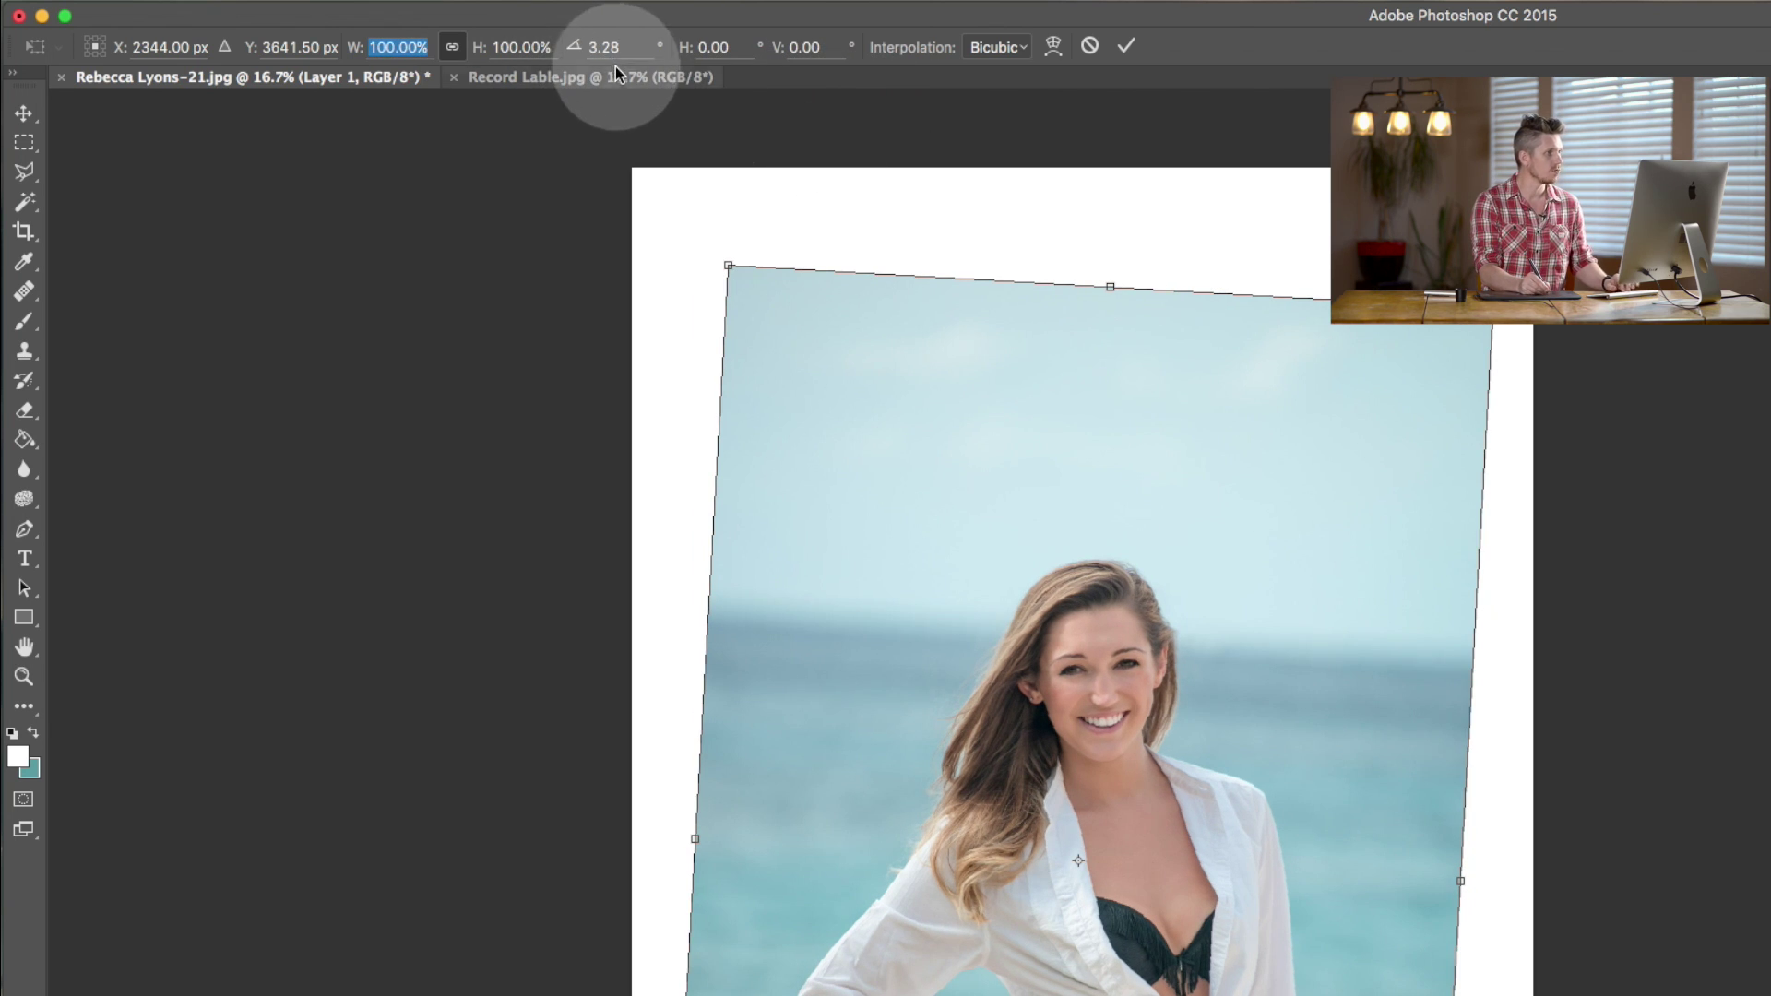
click(616, 69)
key(Escape)
key(c)
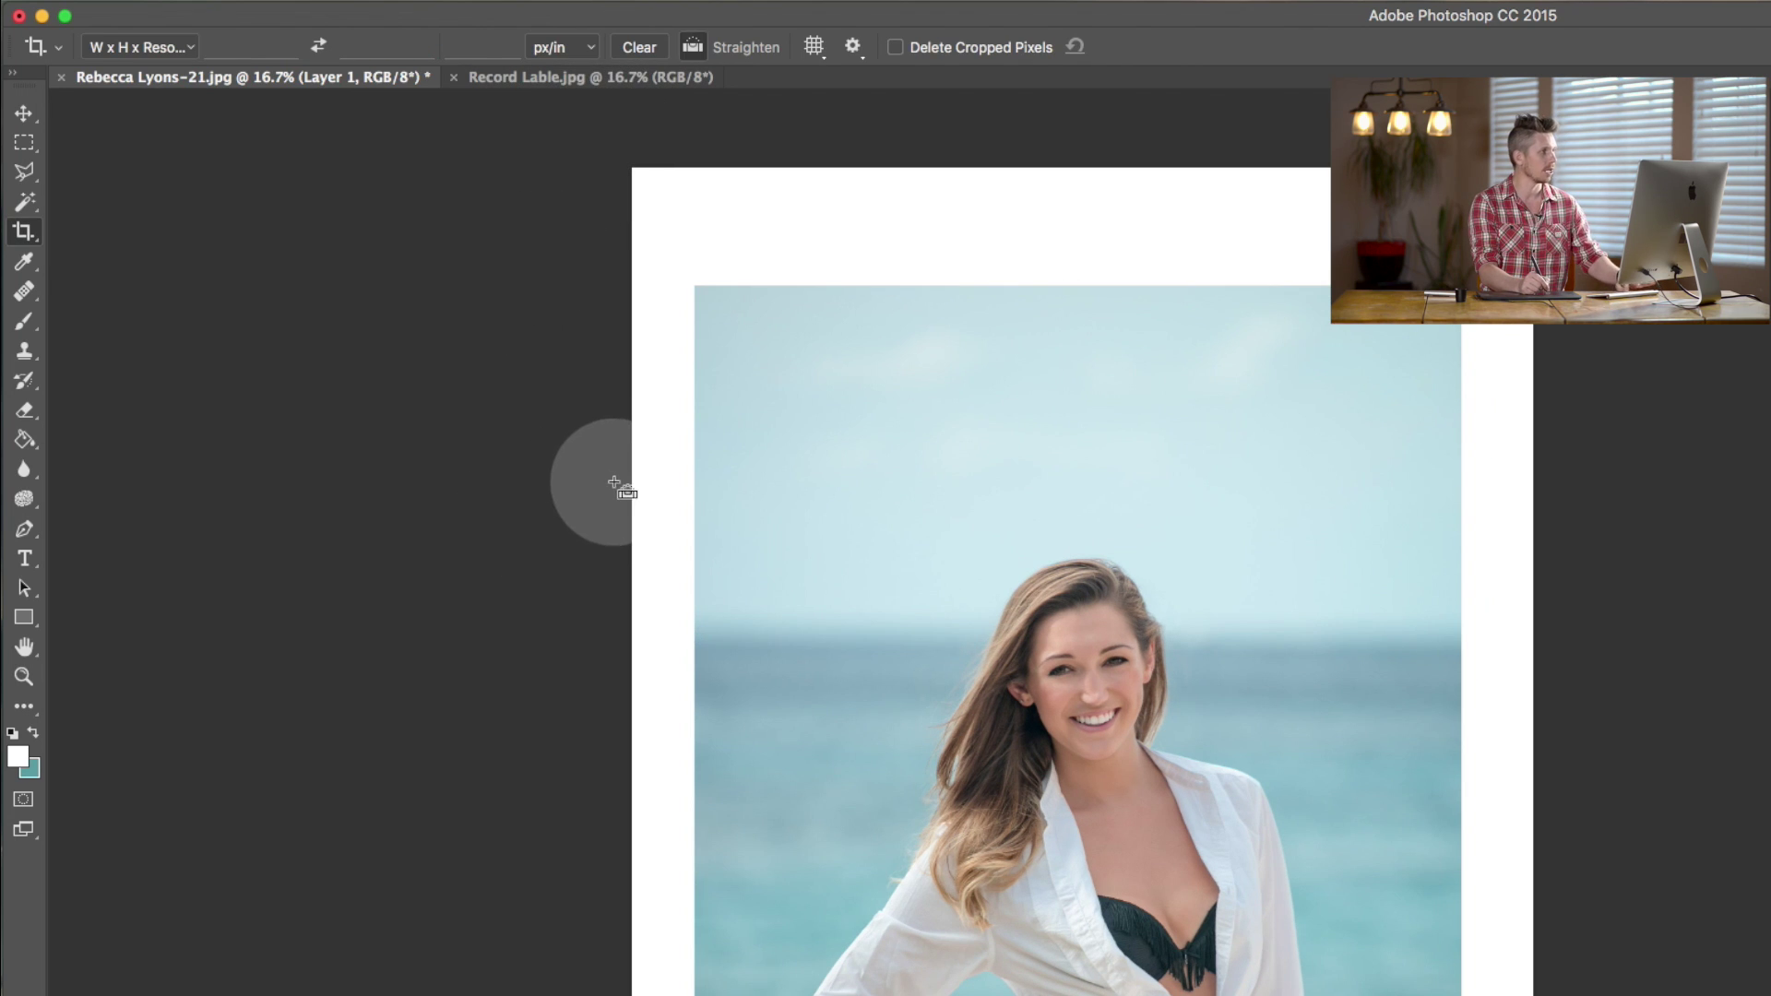
key(super+t)
click(598, 47)
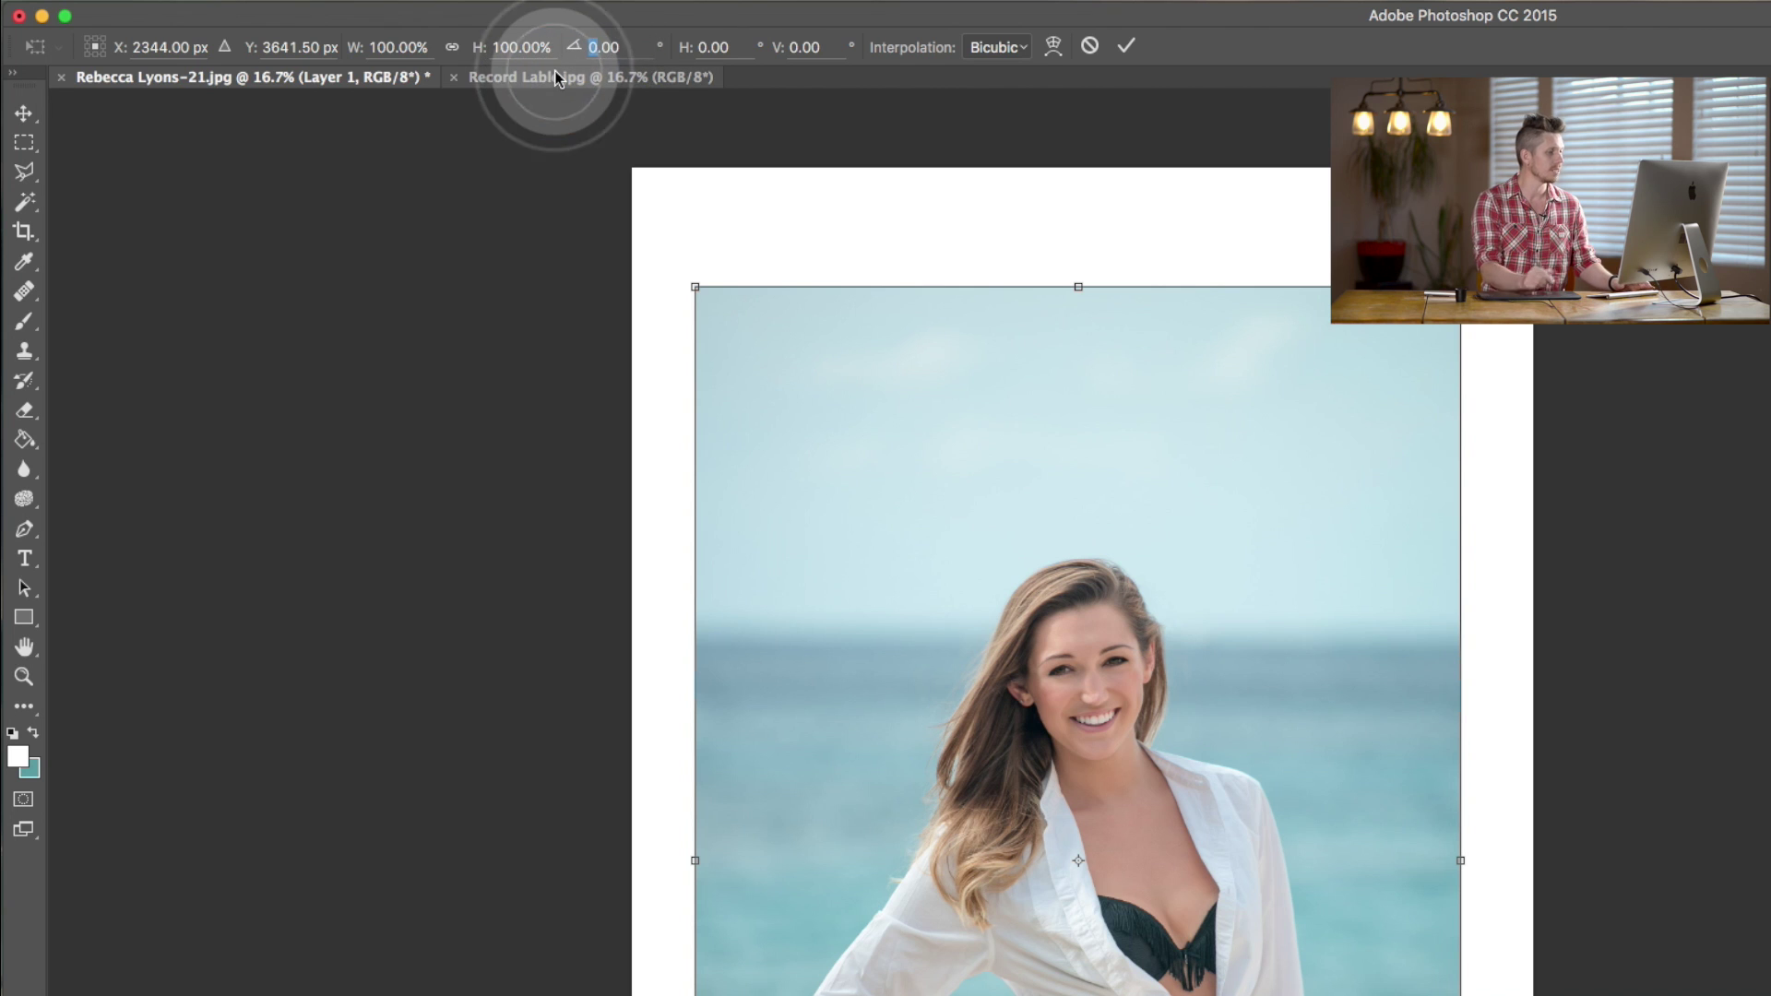
text(90)
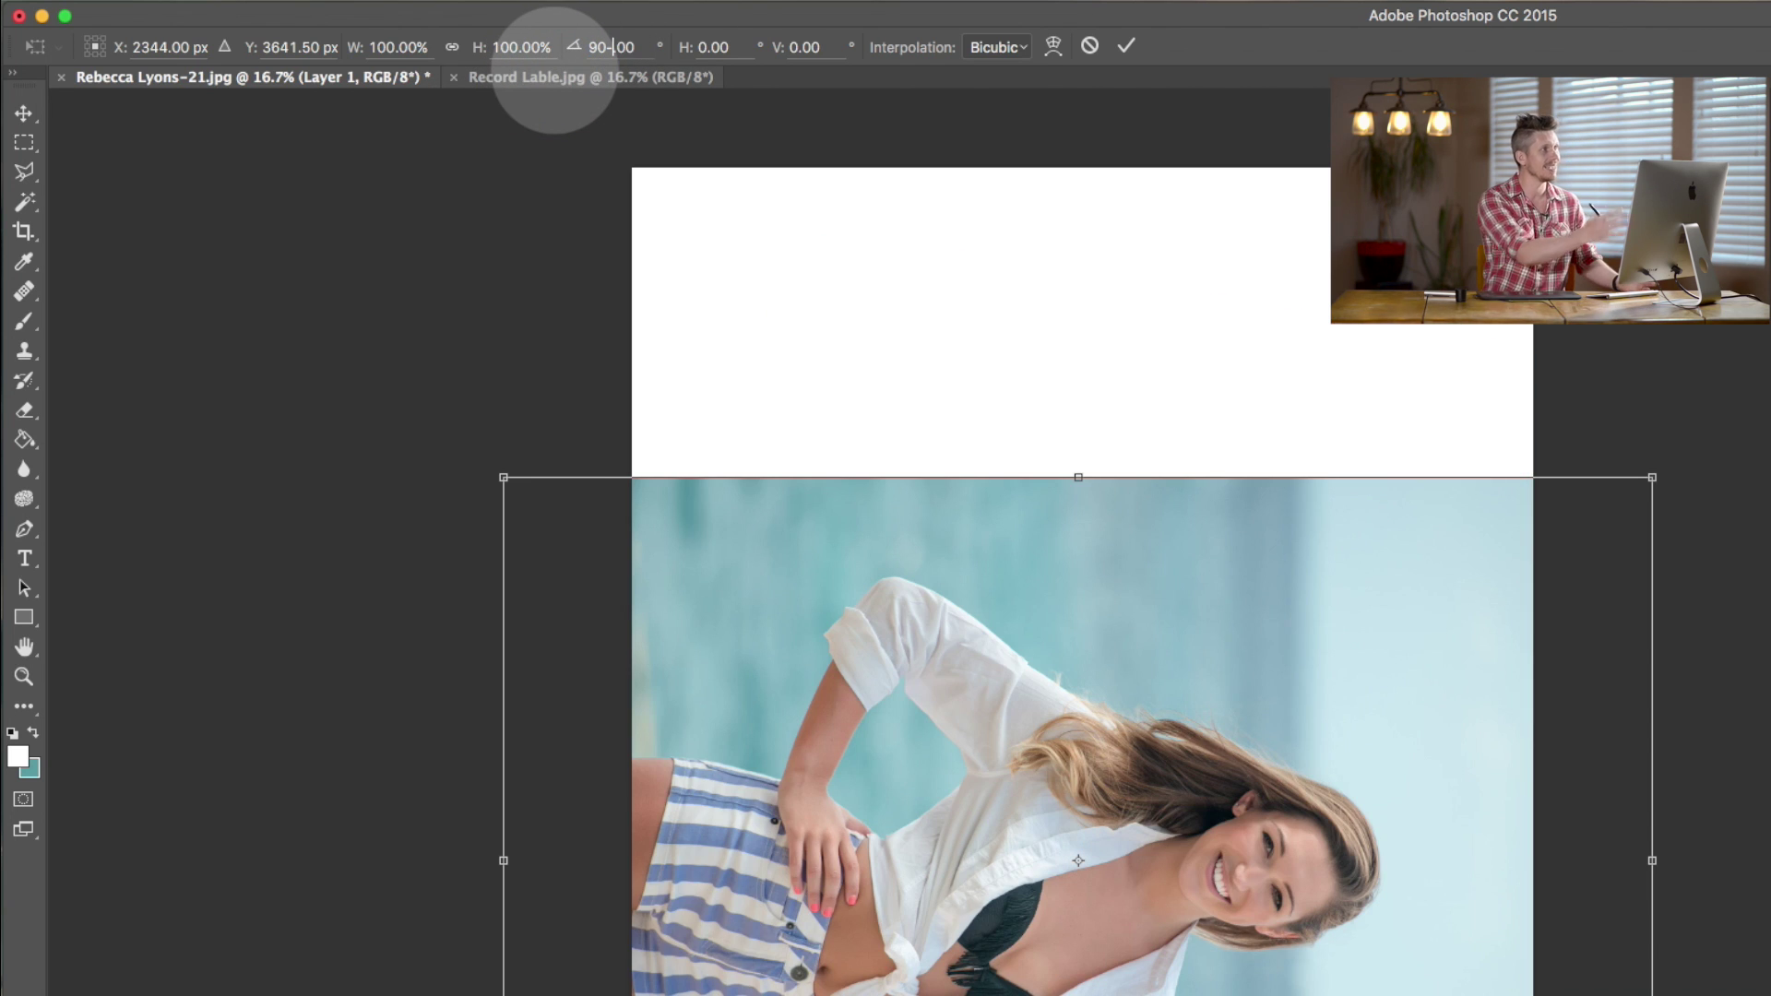
key(BackSpace)
key(BackSpace)
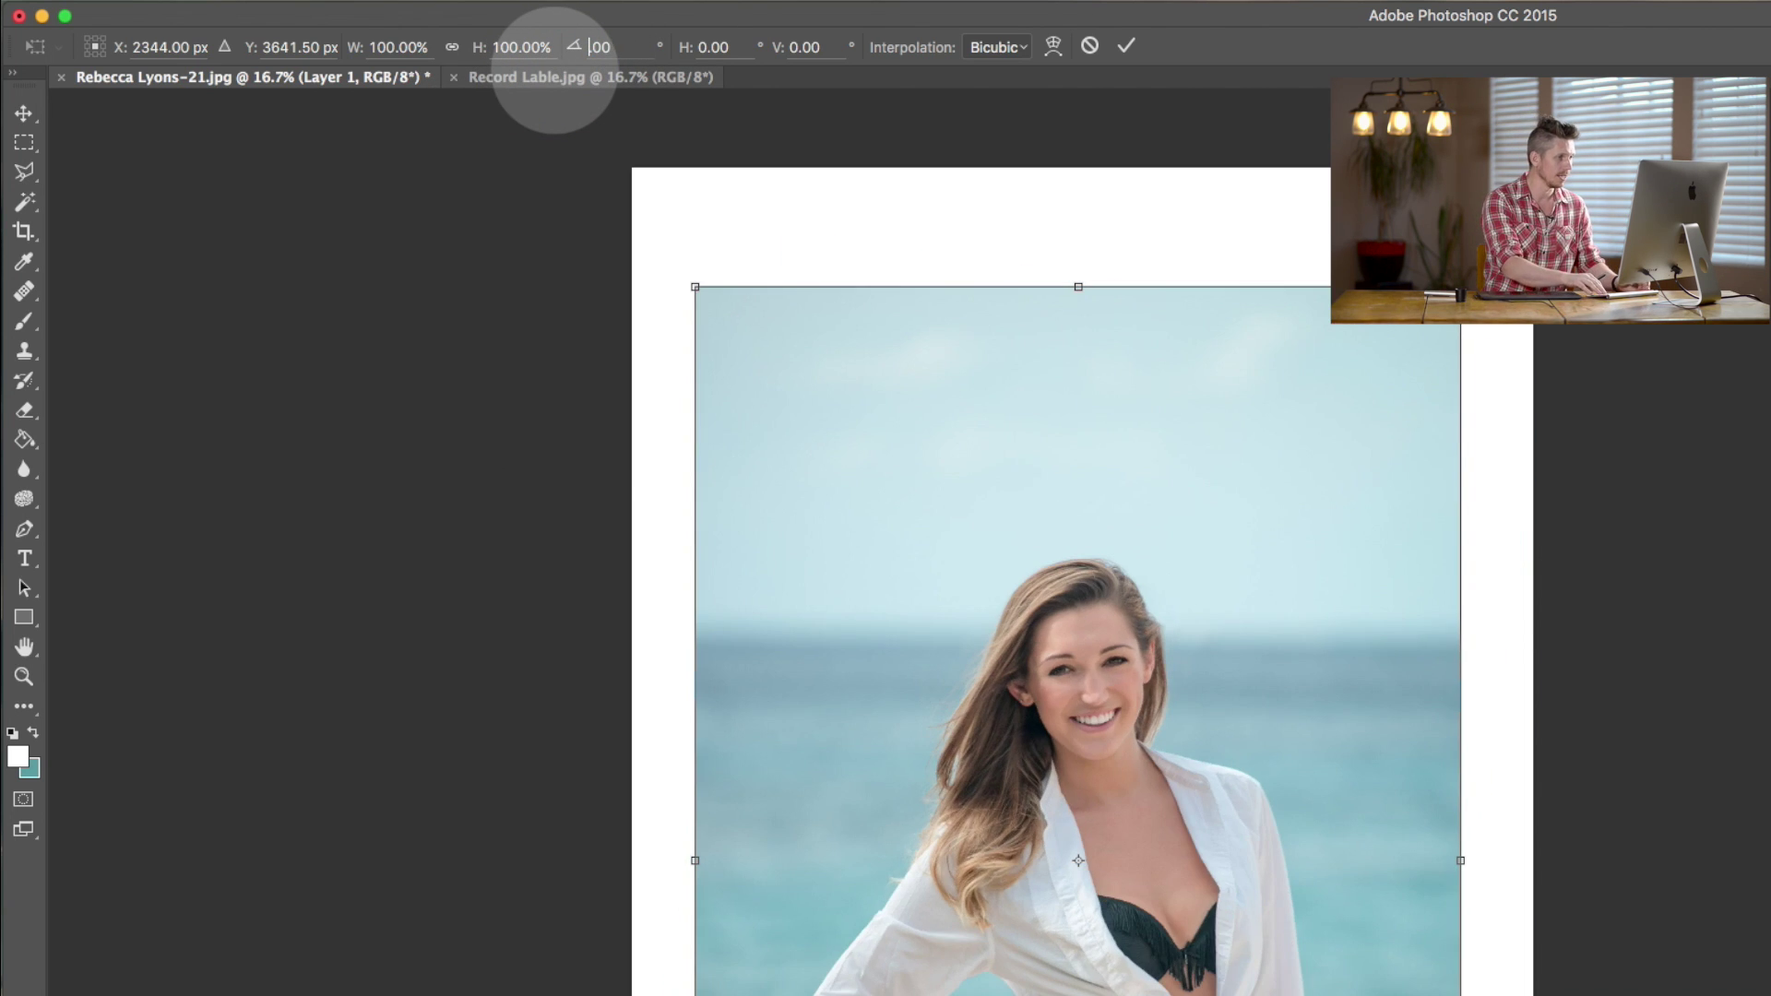
text(0)
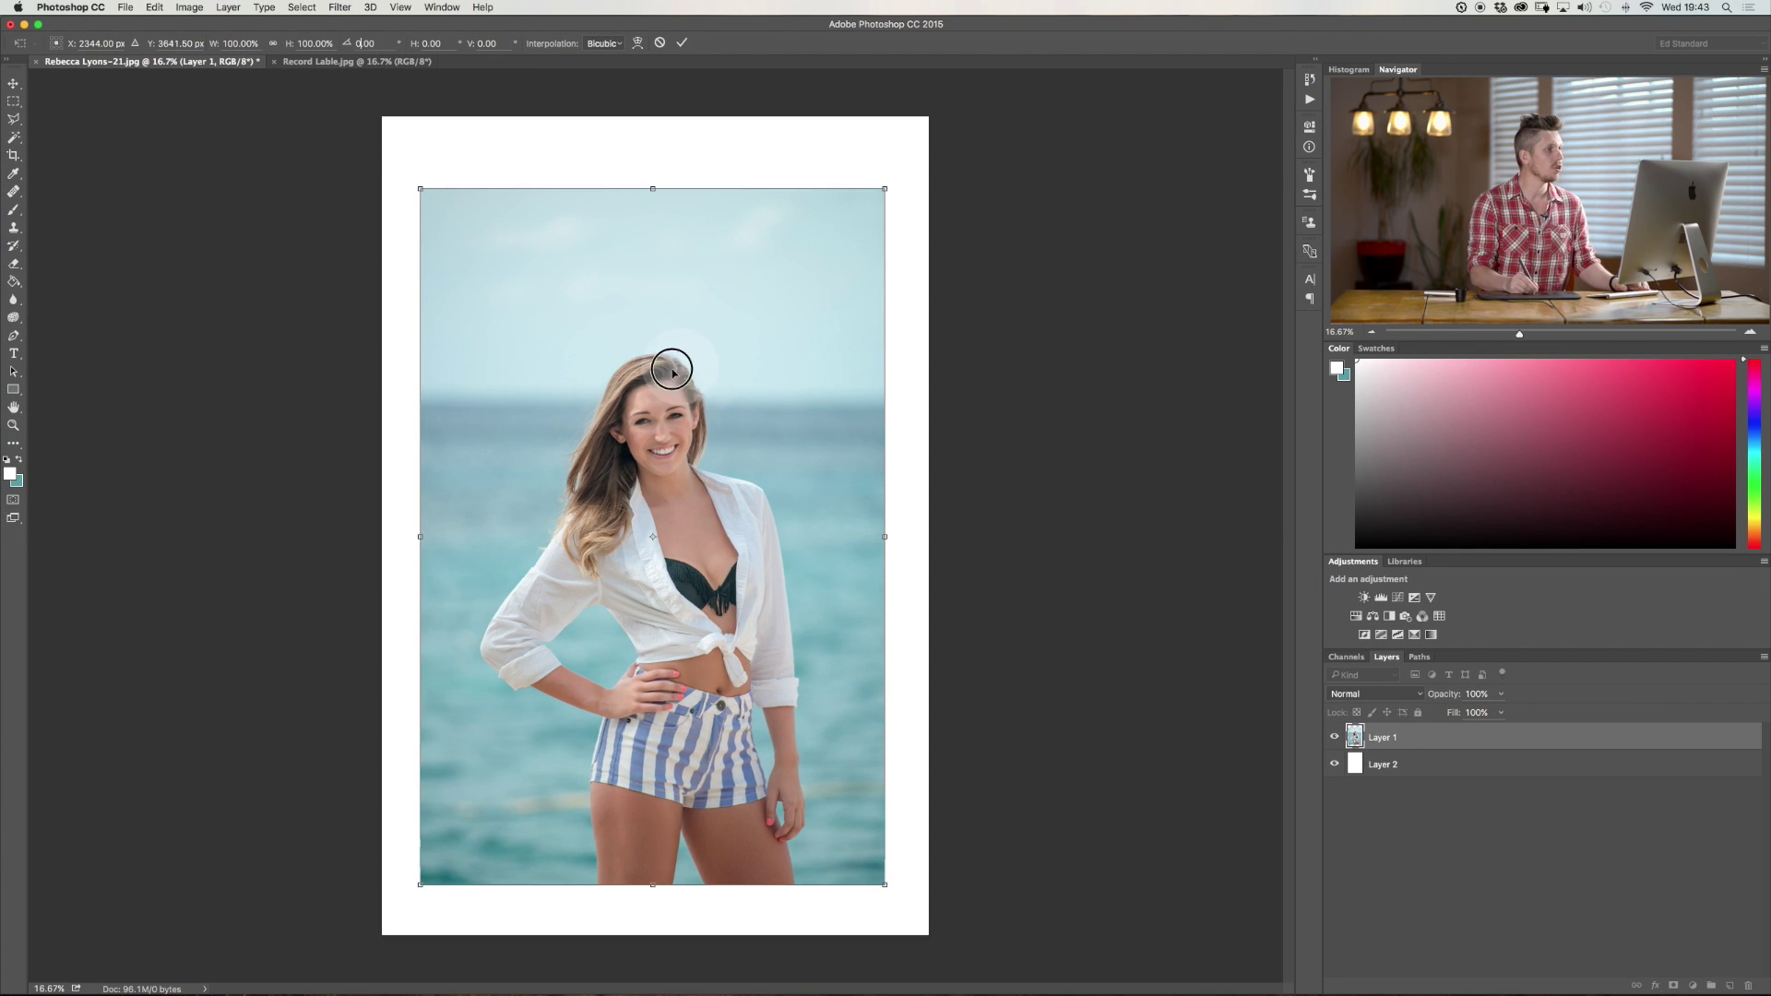
mouse_move(673, 370)
mouse_down()
mouse_move(678, 350)
mouse_move(677, 369)
mouse_up()
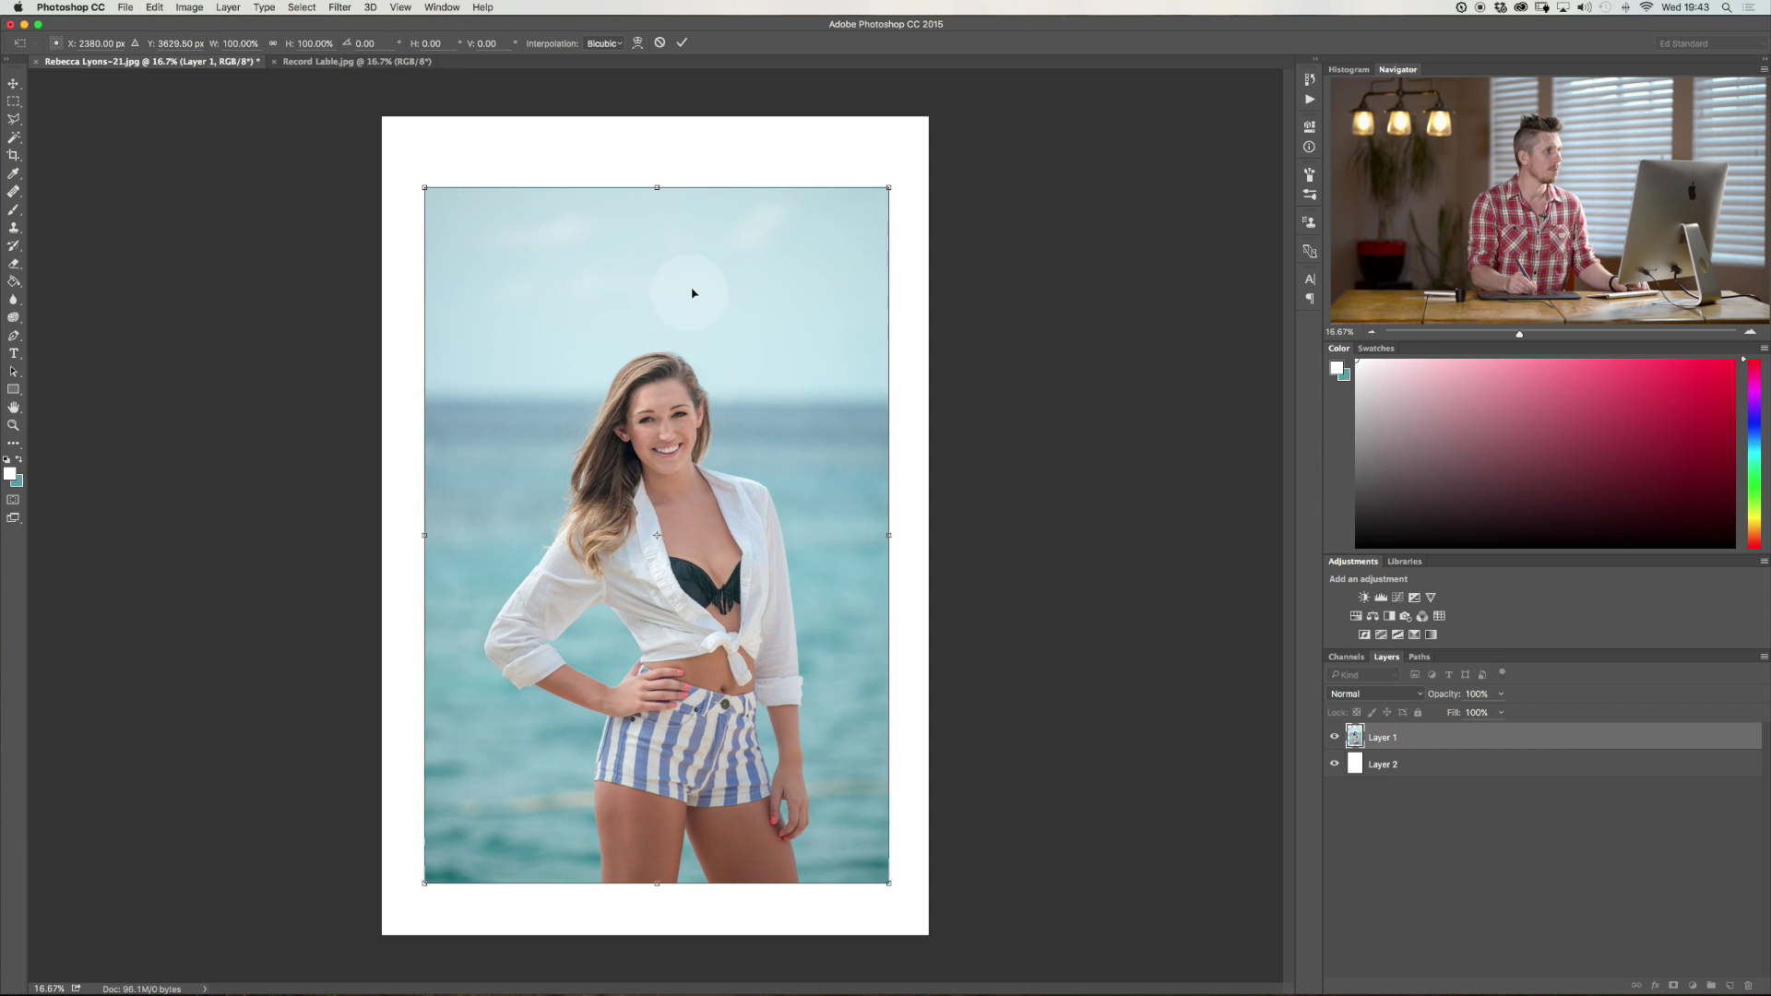
drag(685, 166, 613, 544)
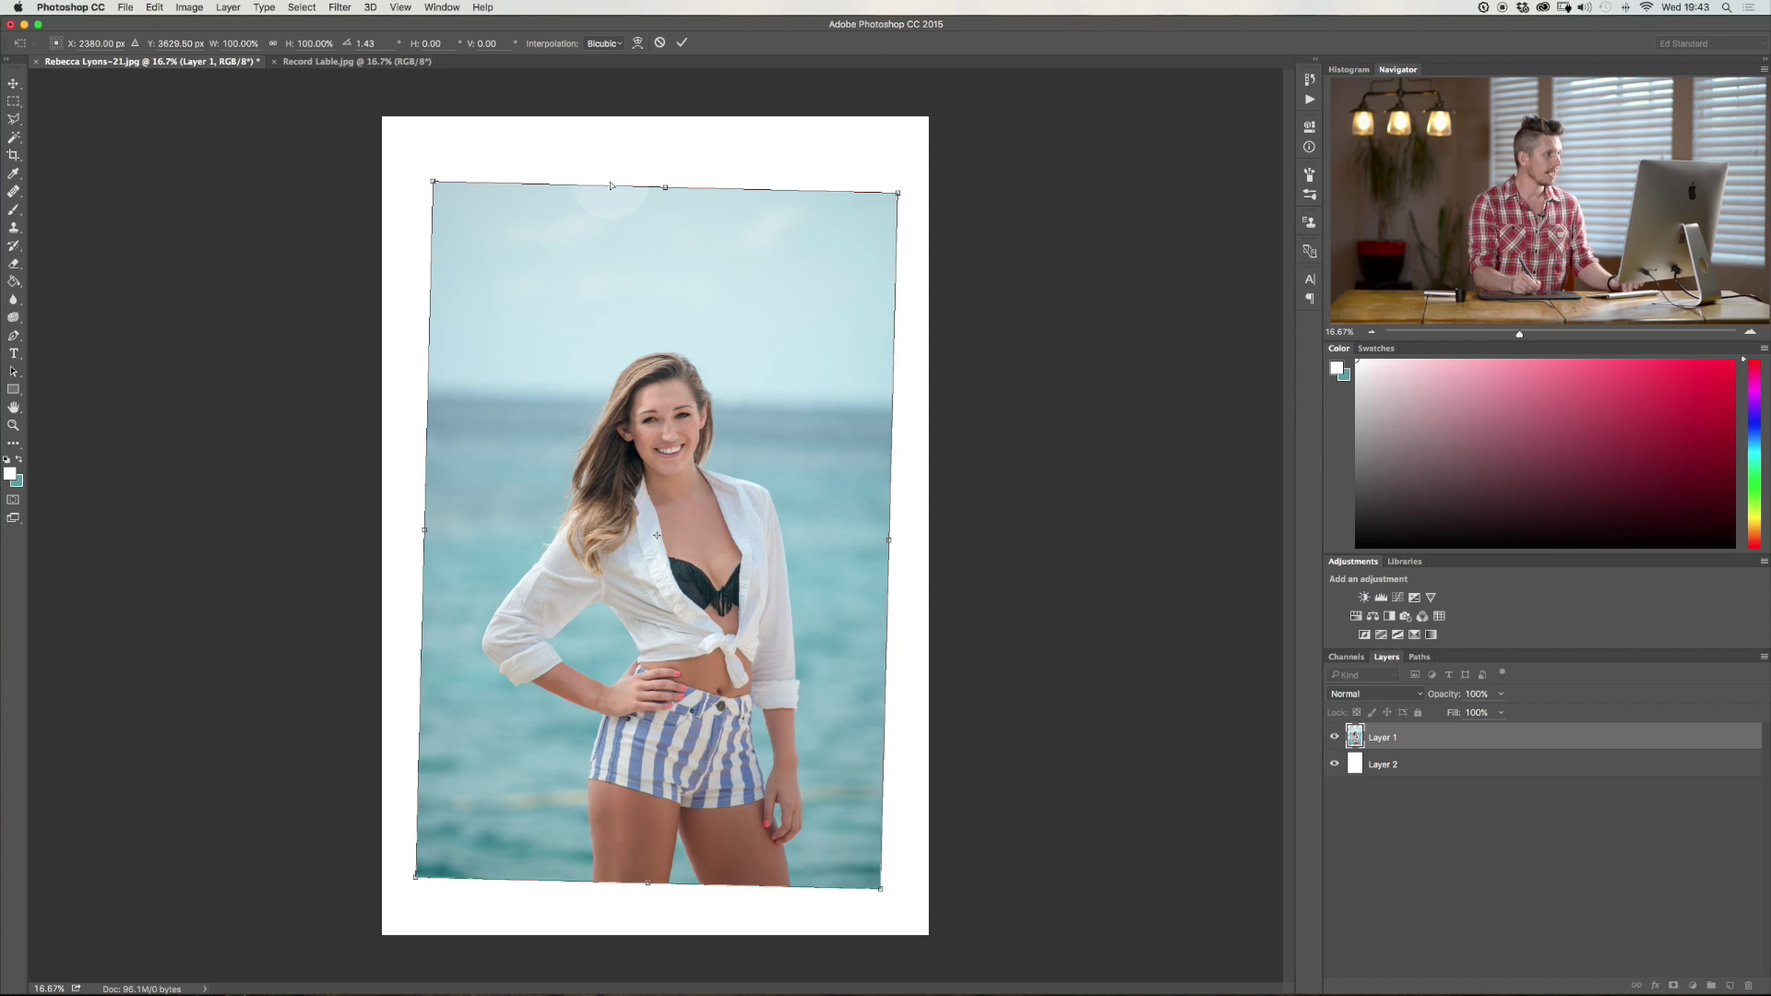
drag(611, 186, 599, 196)
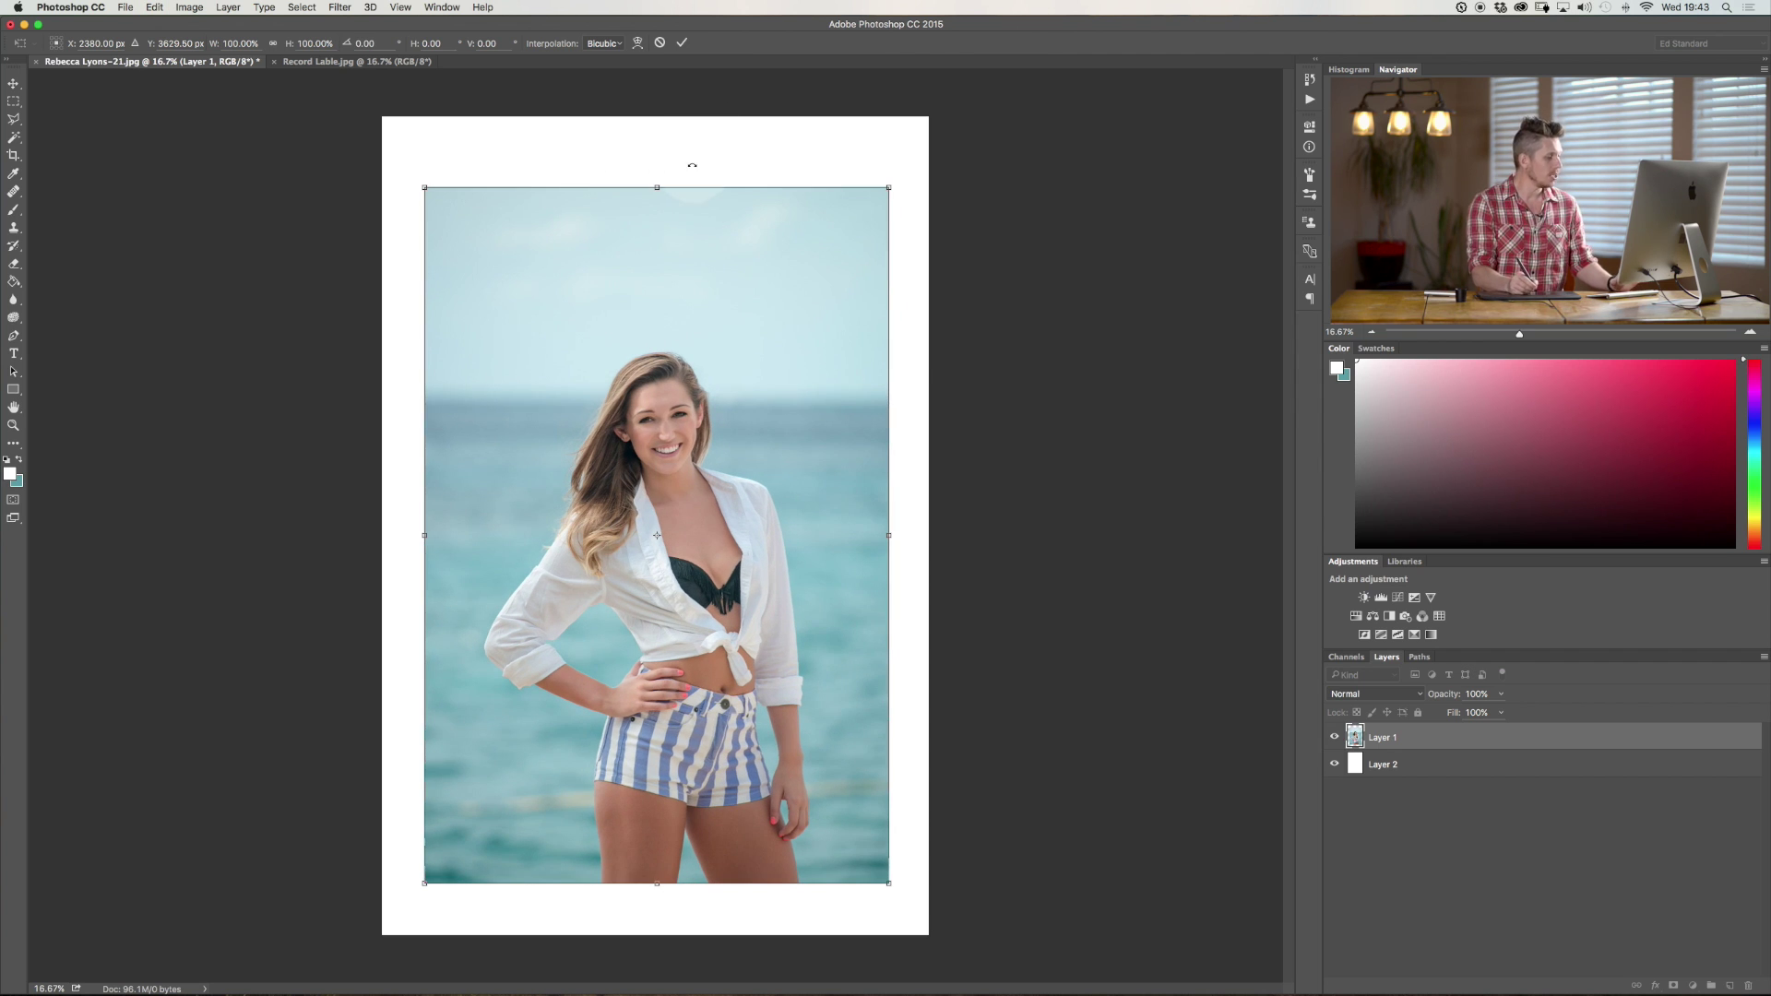
drag(710, 160, 769, 201)
drag(872, 266, 664, 304)
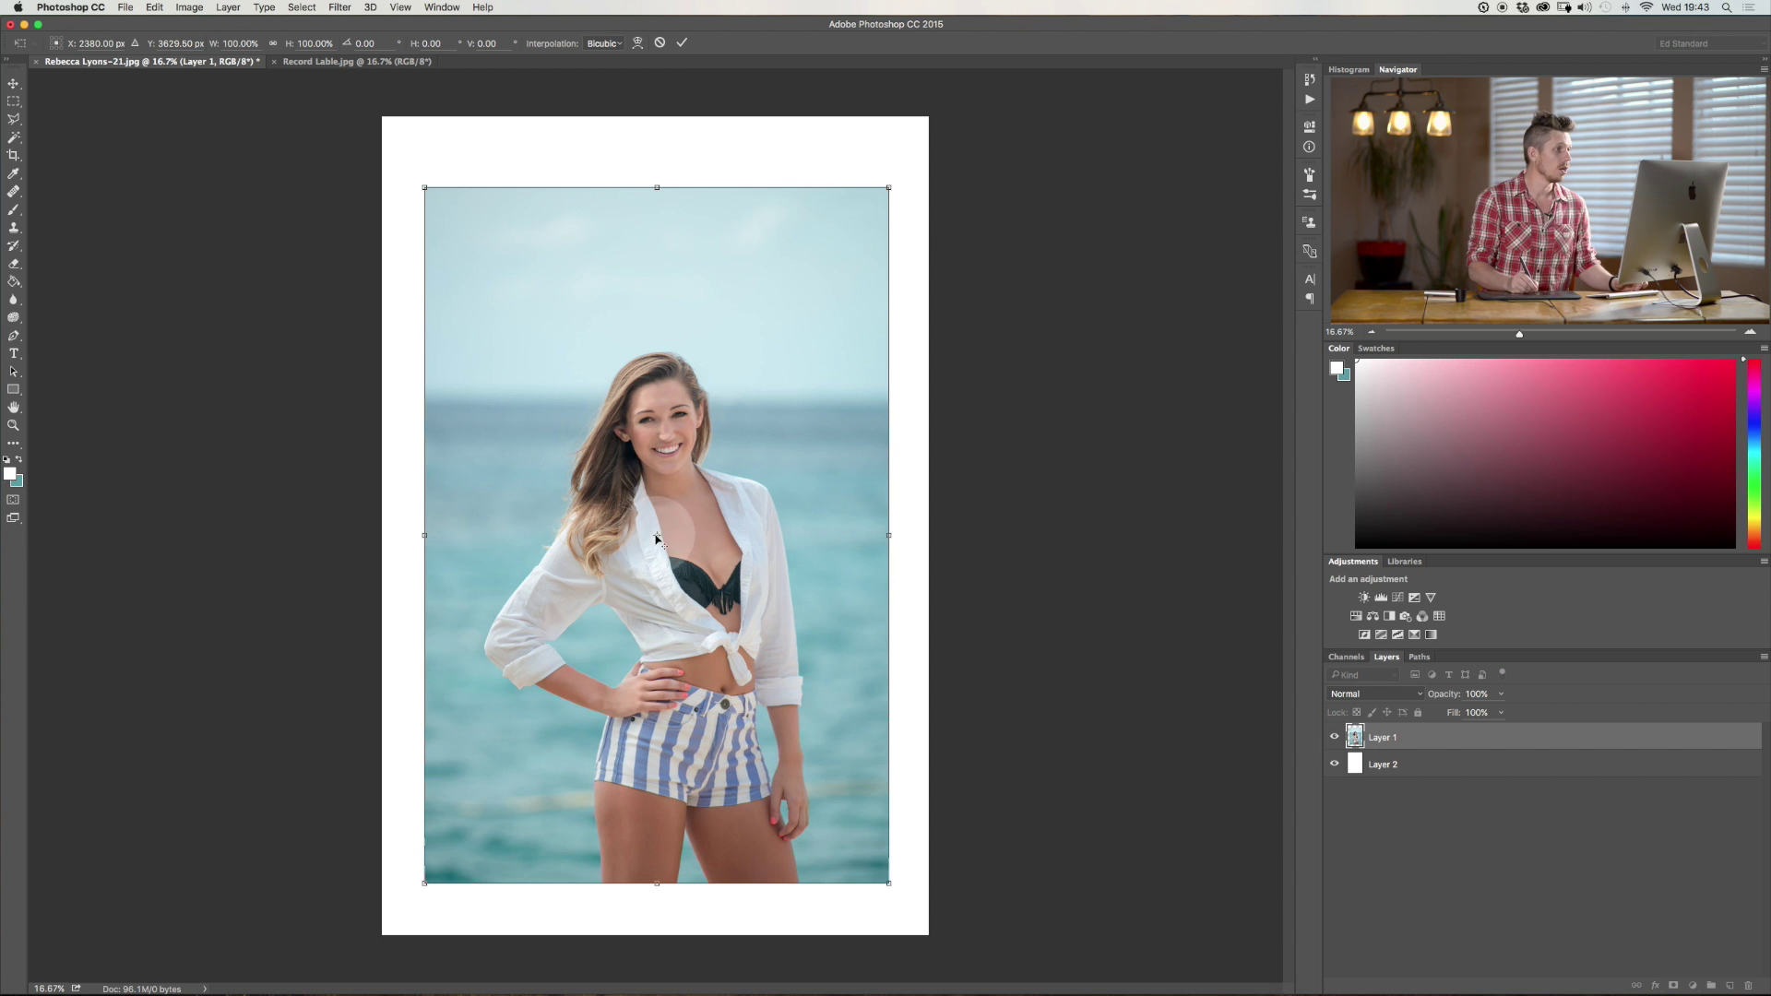
drag(656, 536, 458, 227)
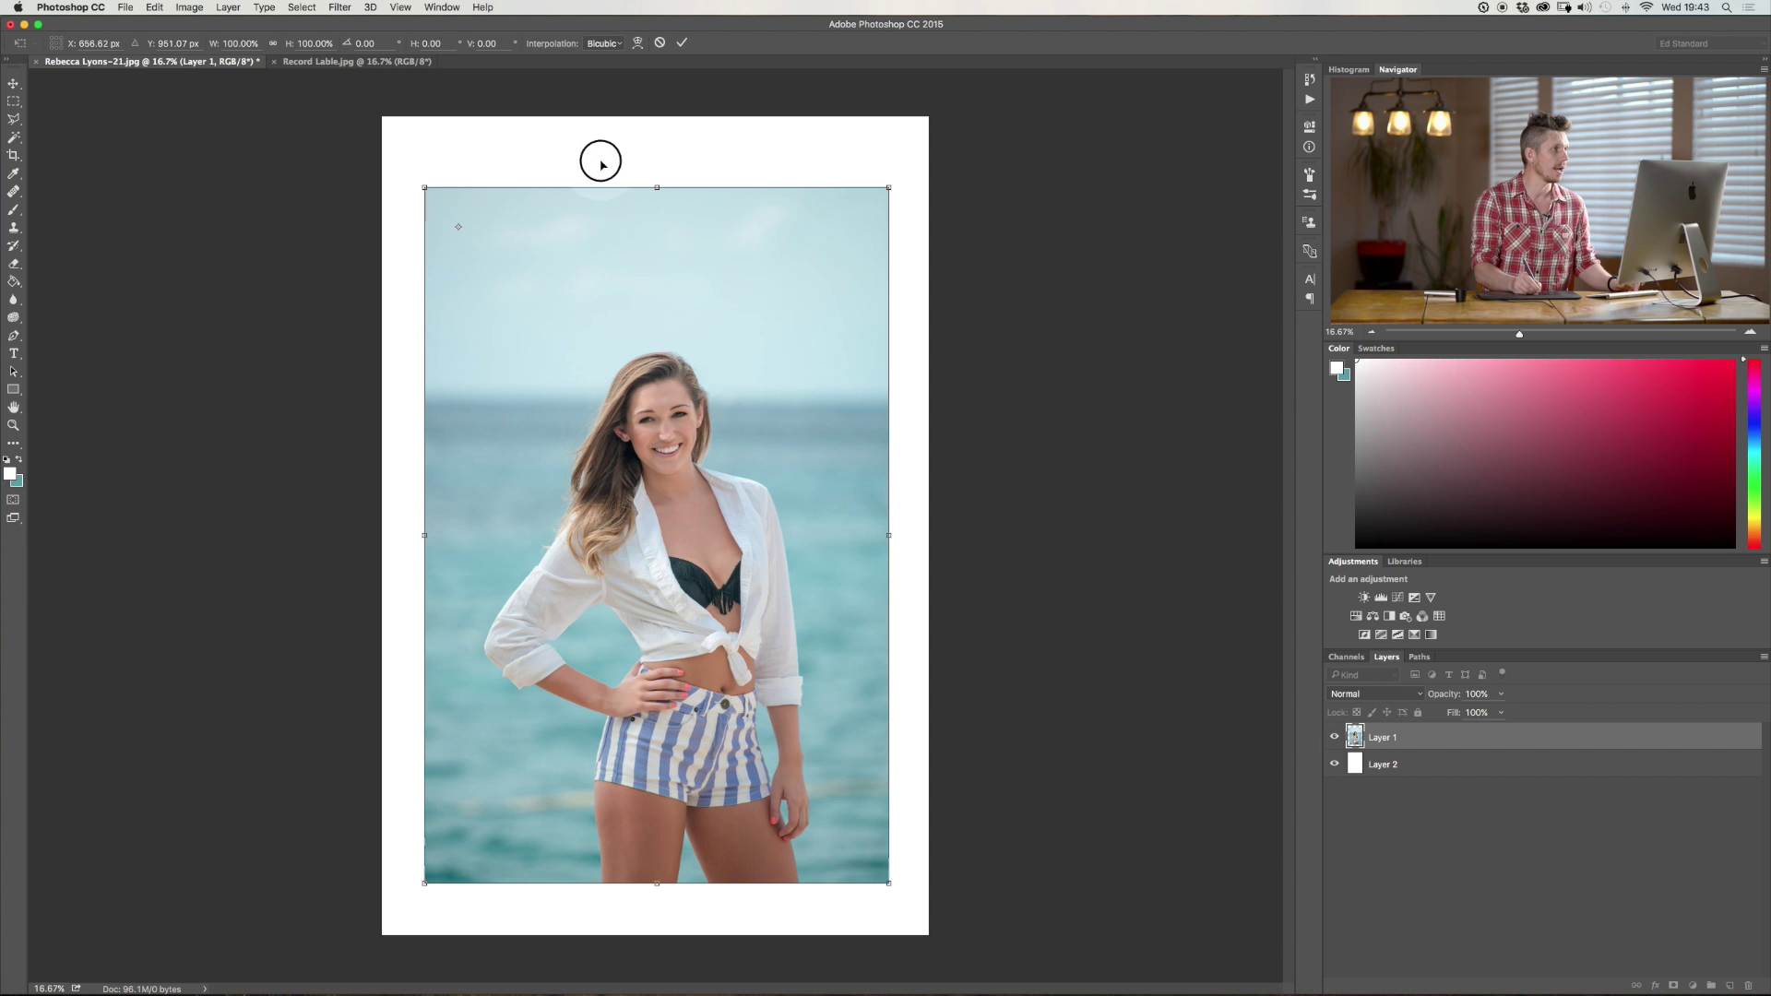
drag(600, 163, 724, 110)
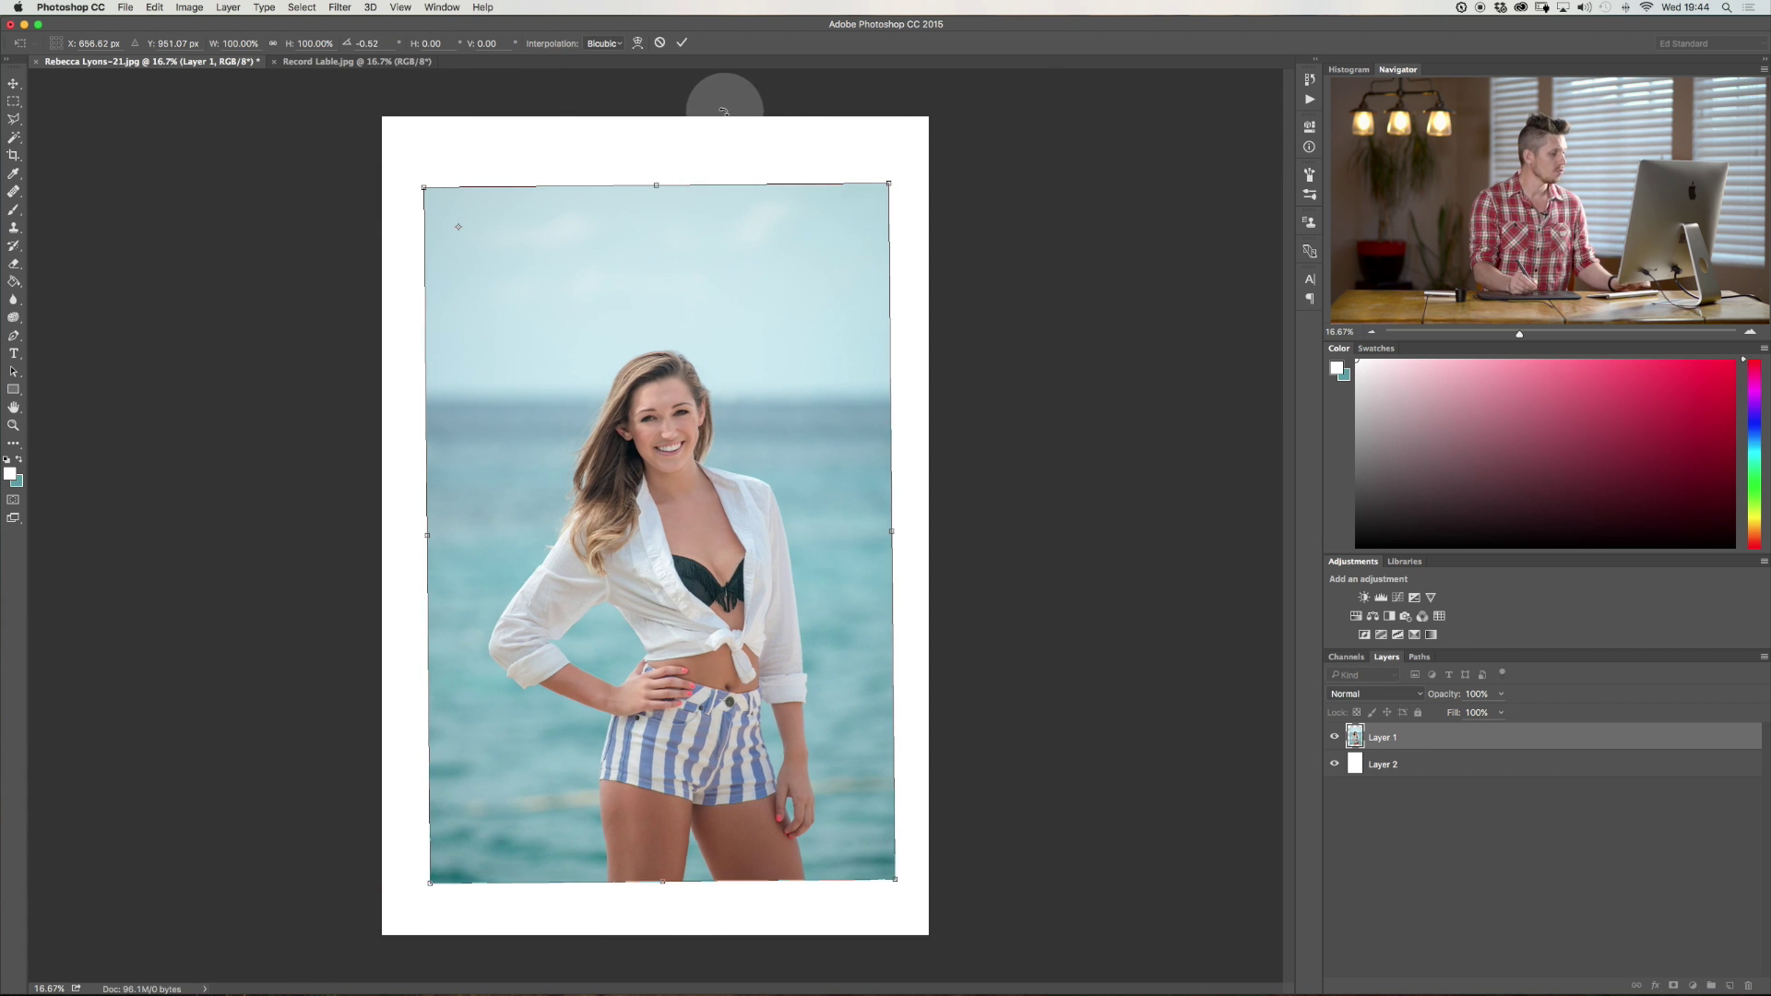
key(Escape)
key(c)
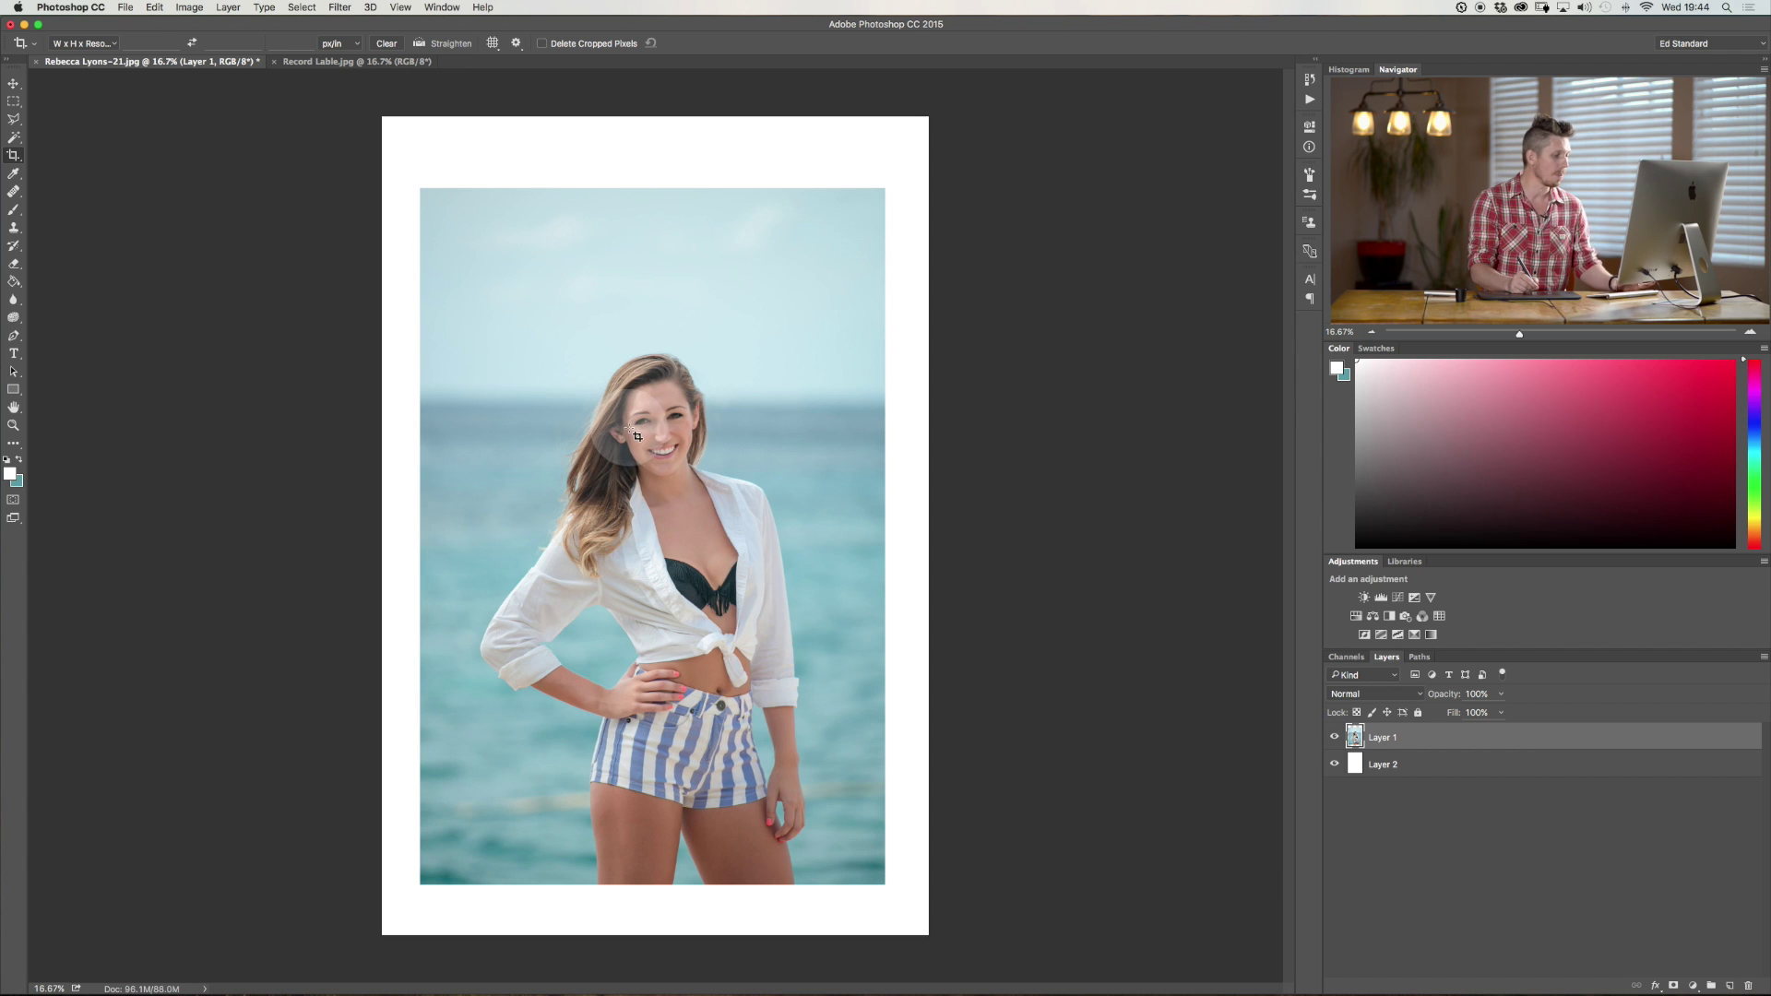
key(super+t)
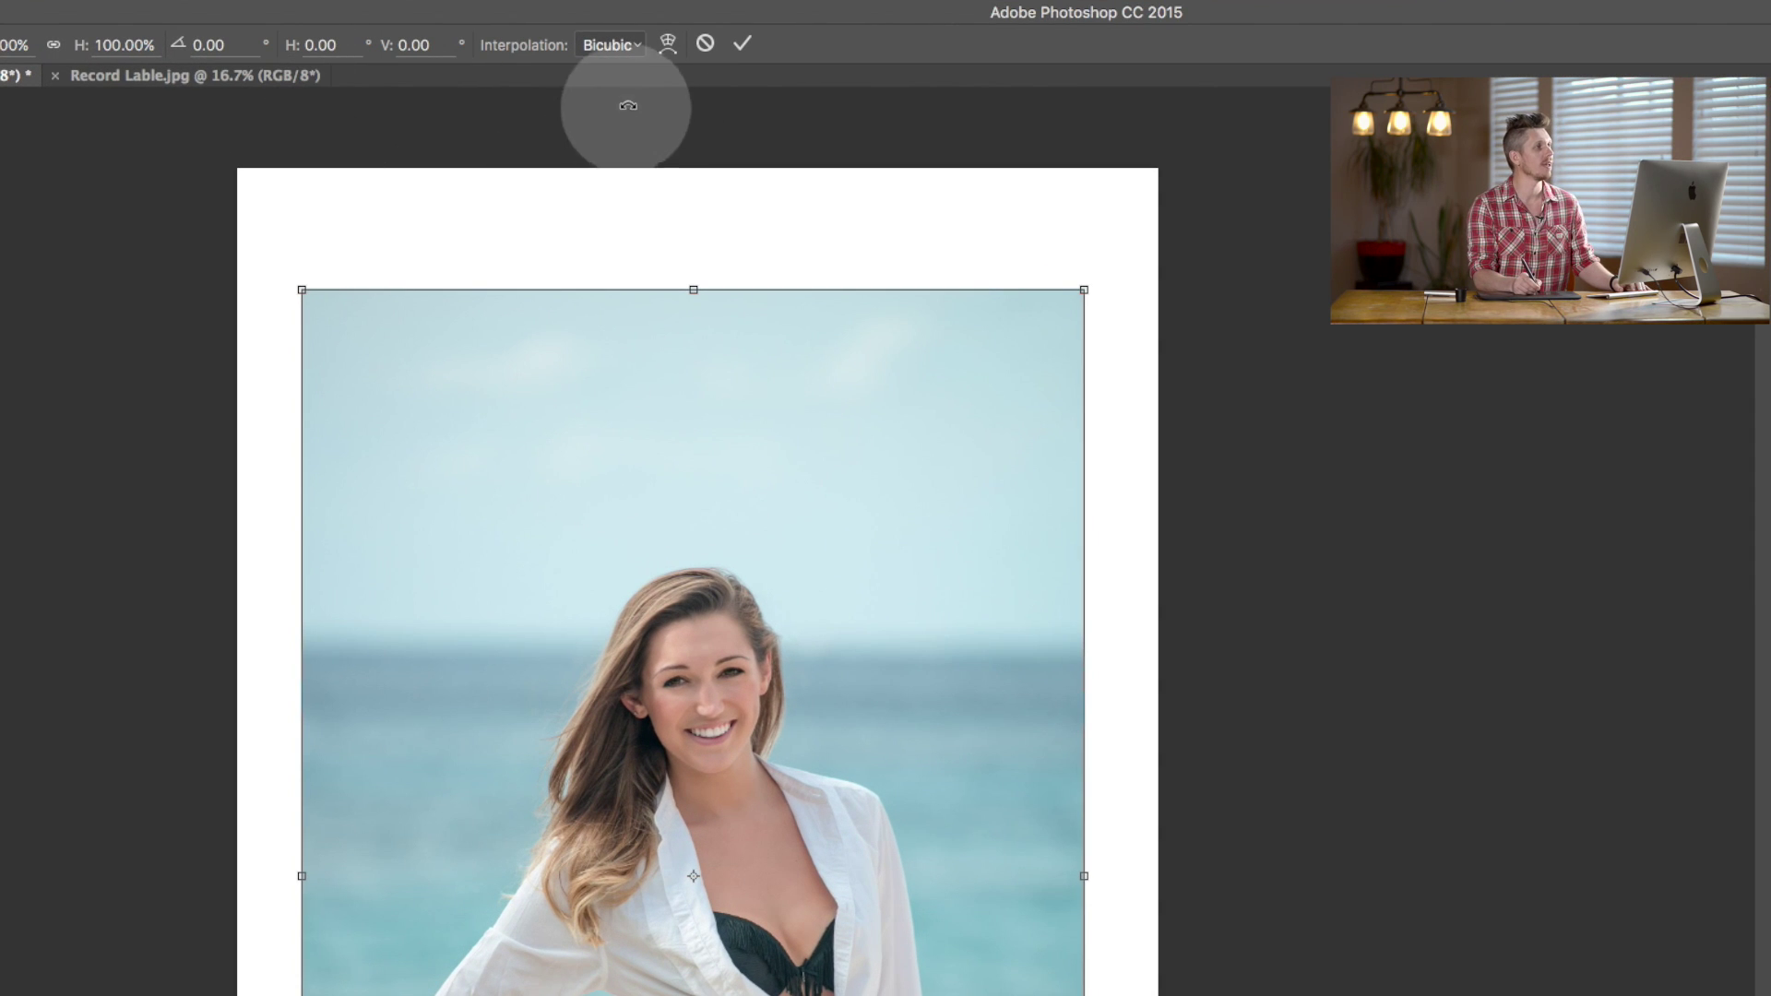
click(666, 44)
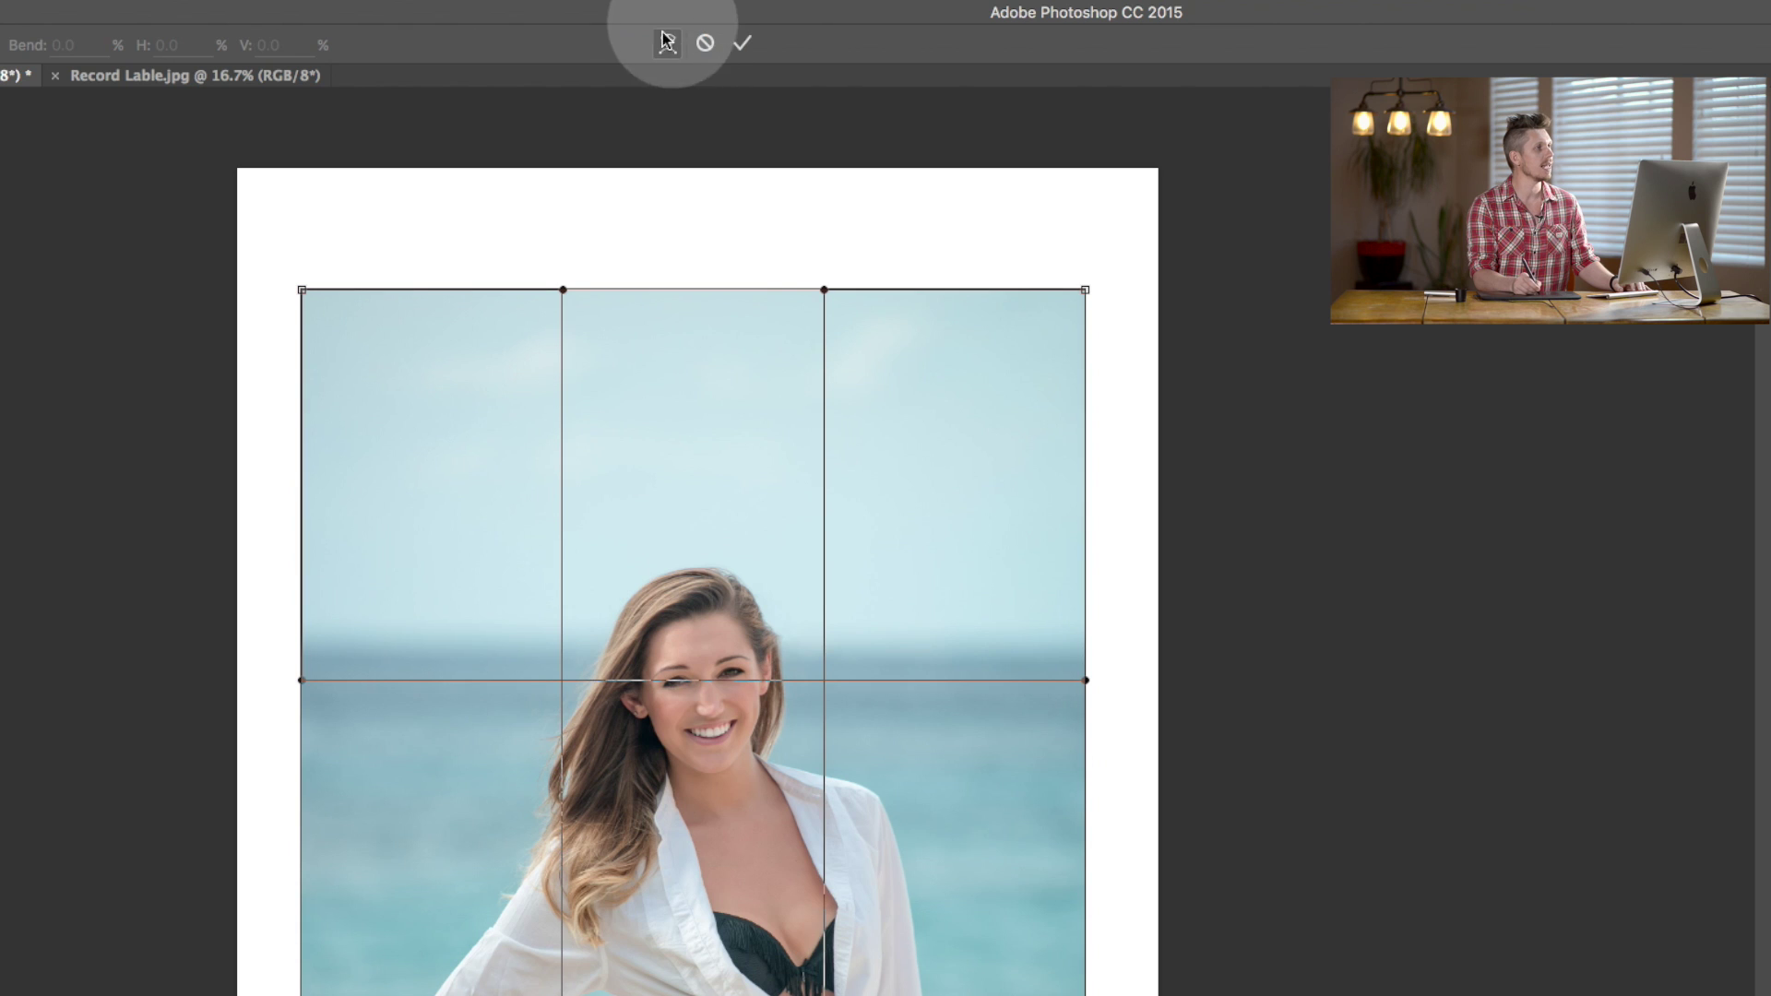
drag(487, 537, 383, 434)
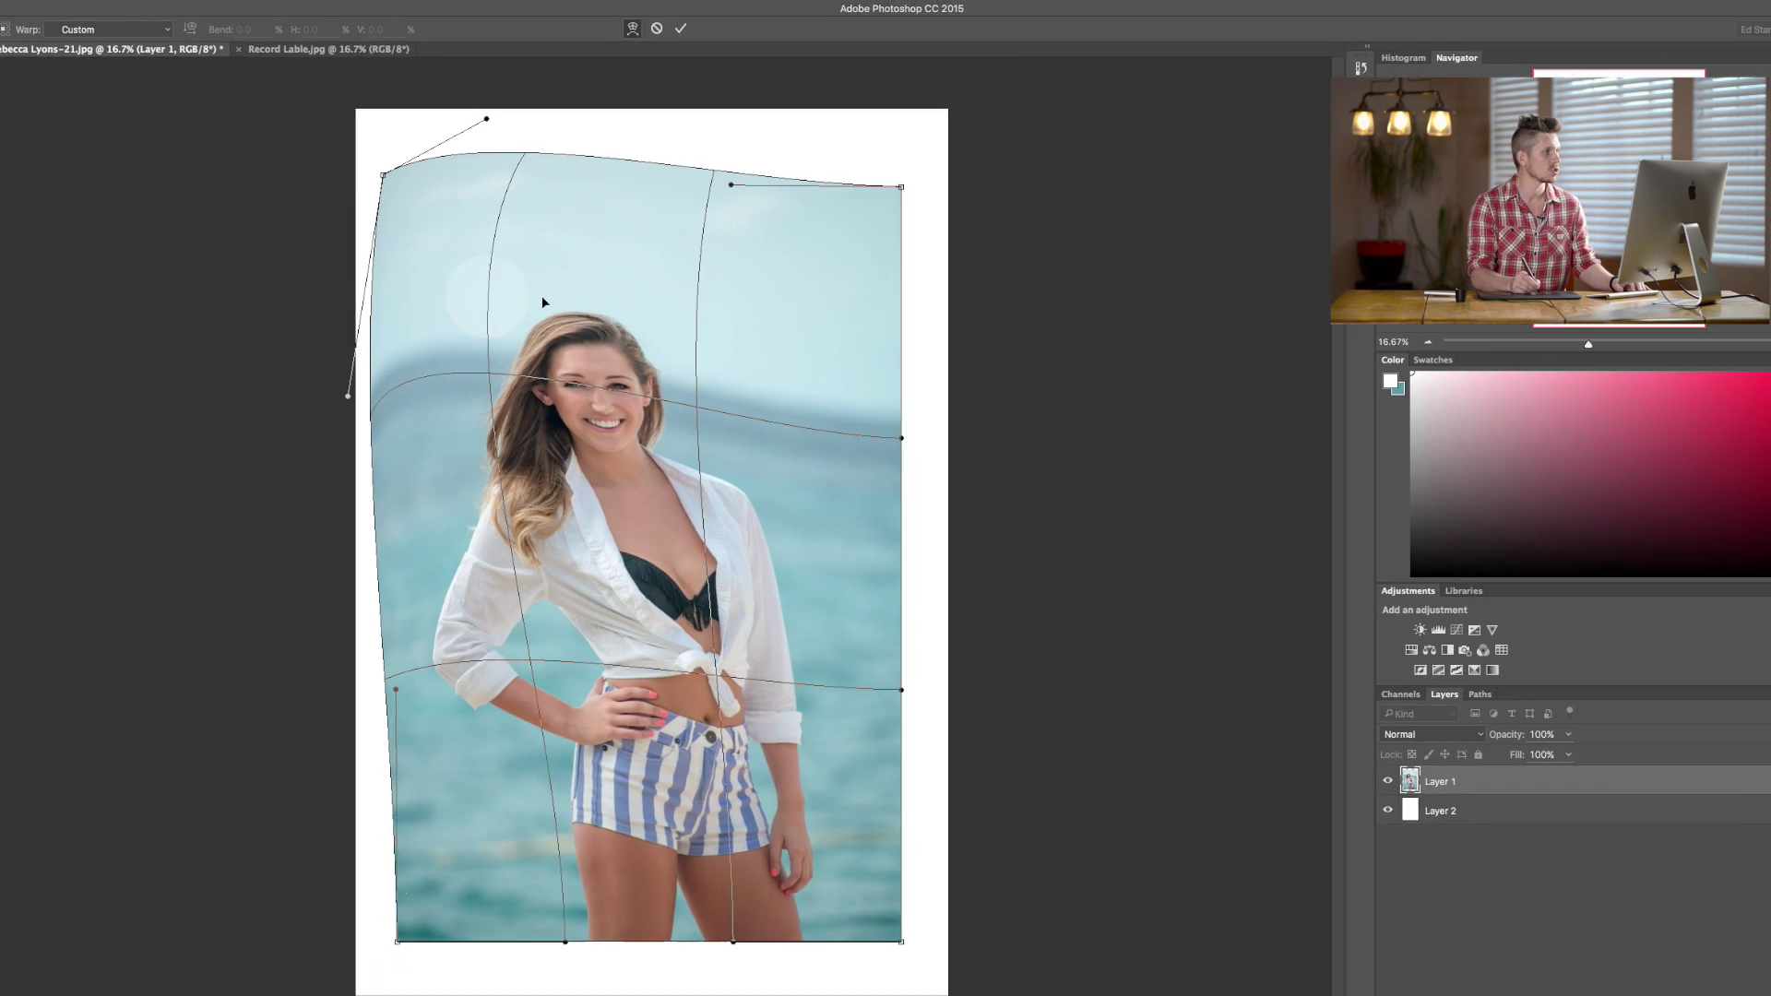
drag(542, 303, 911, 60)
click(594, 580)
drag(600, 552, 682, 479)
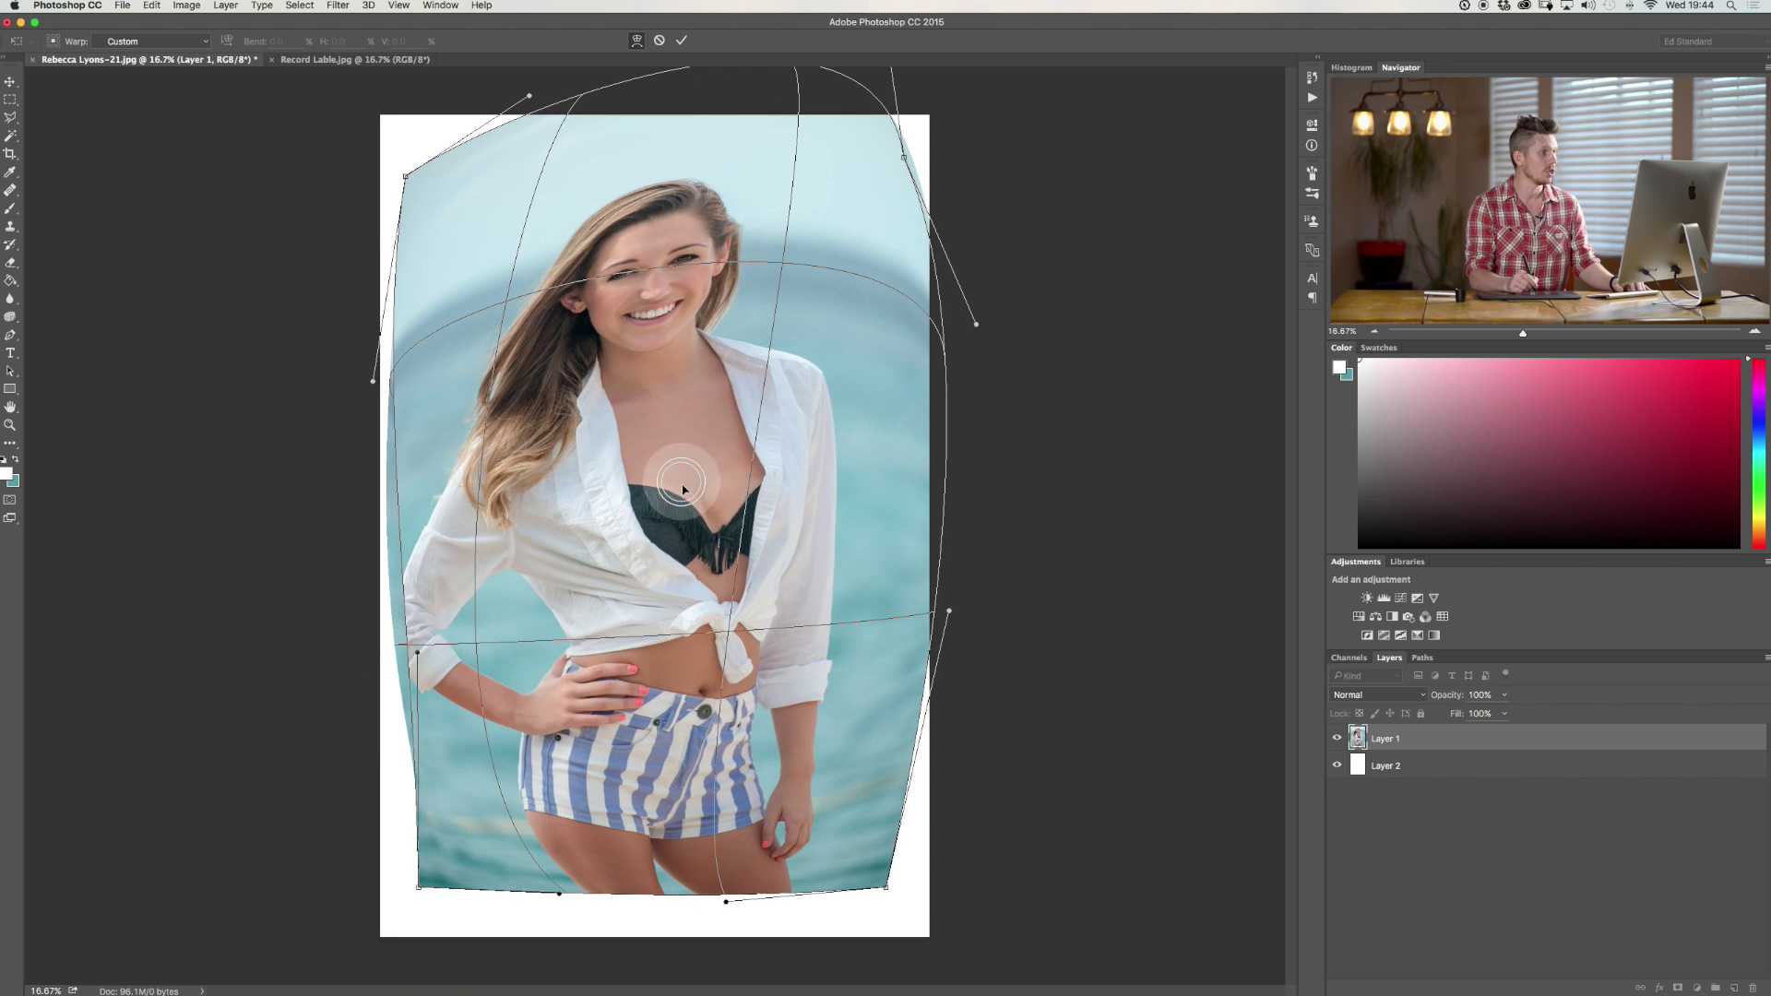
key(Escape)
key(c)
click(574, 81)
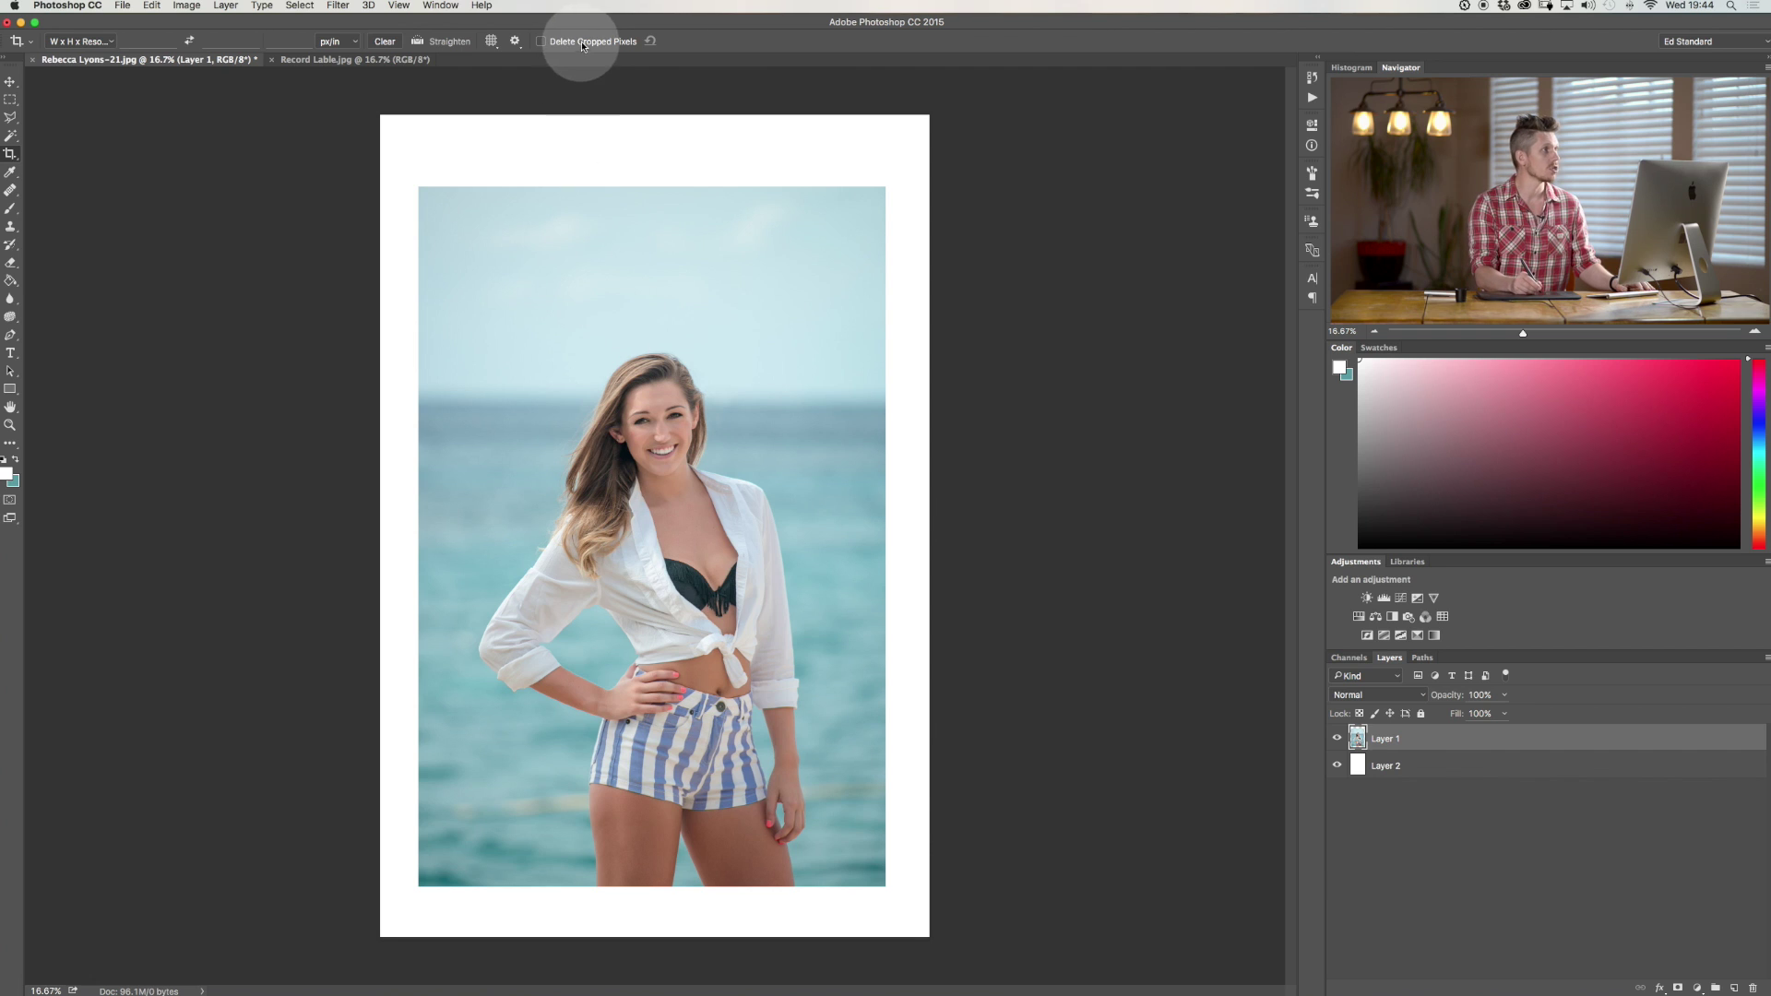
key(super+t)
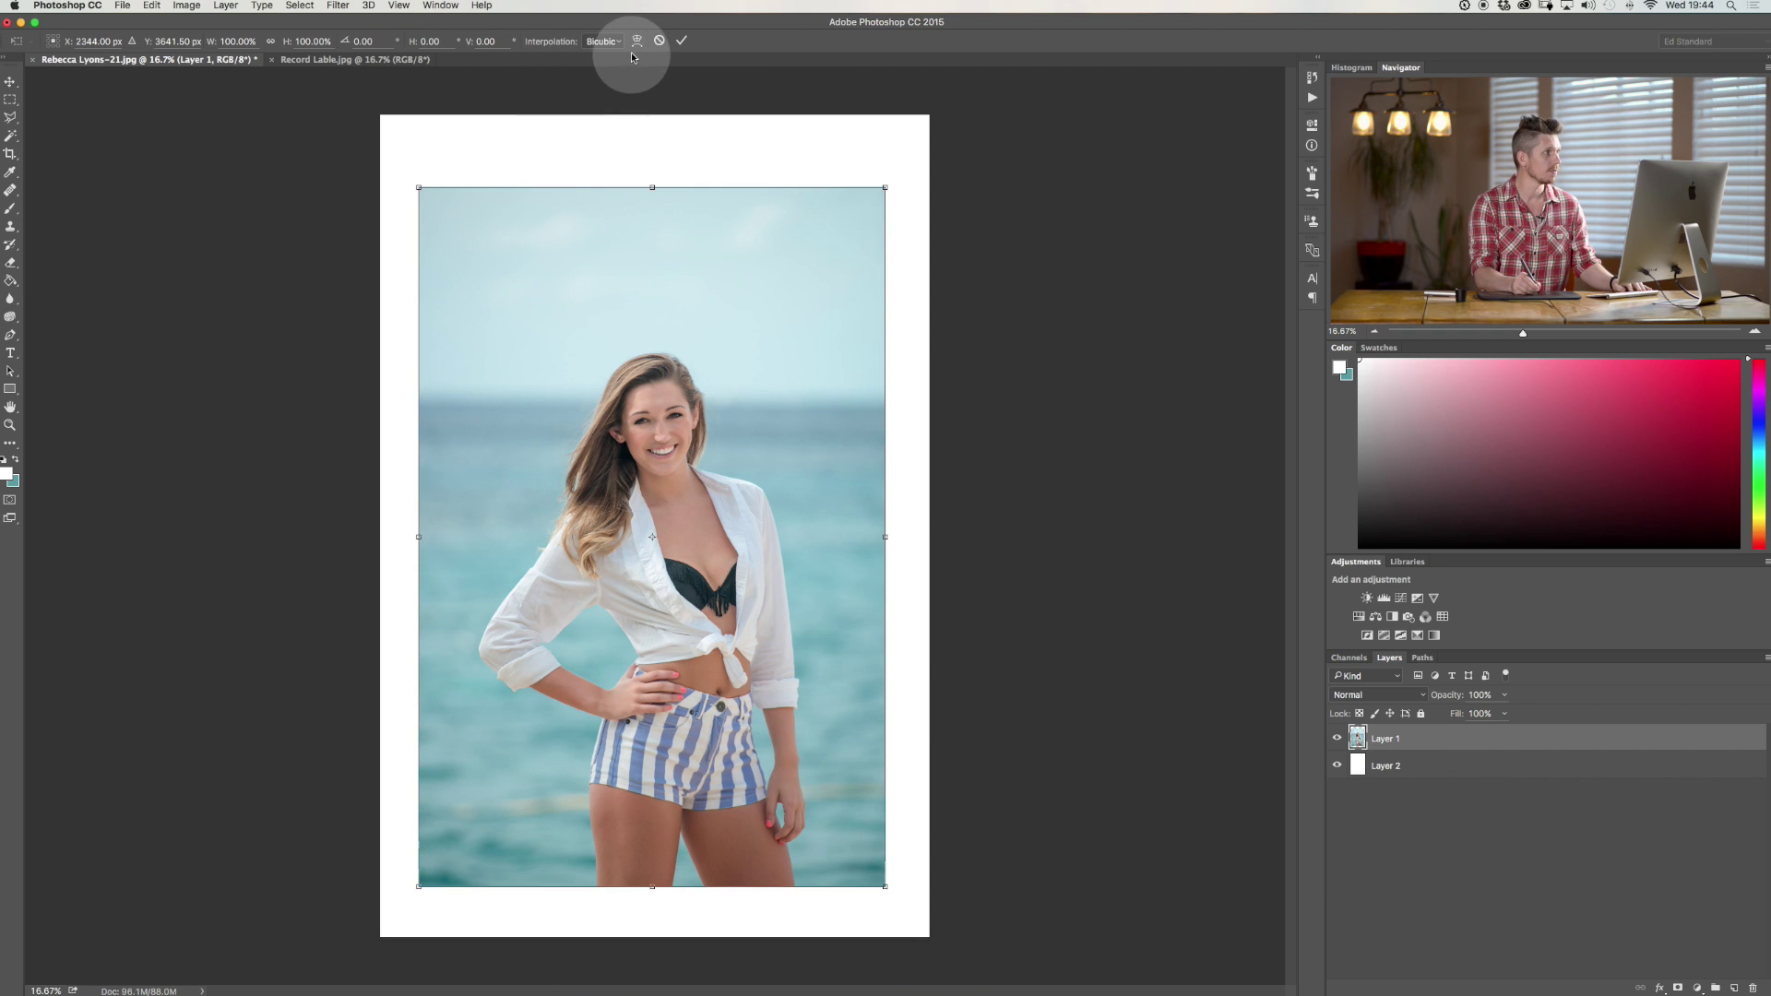
click(636, 40)
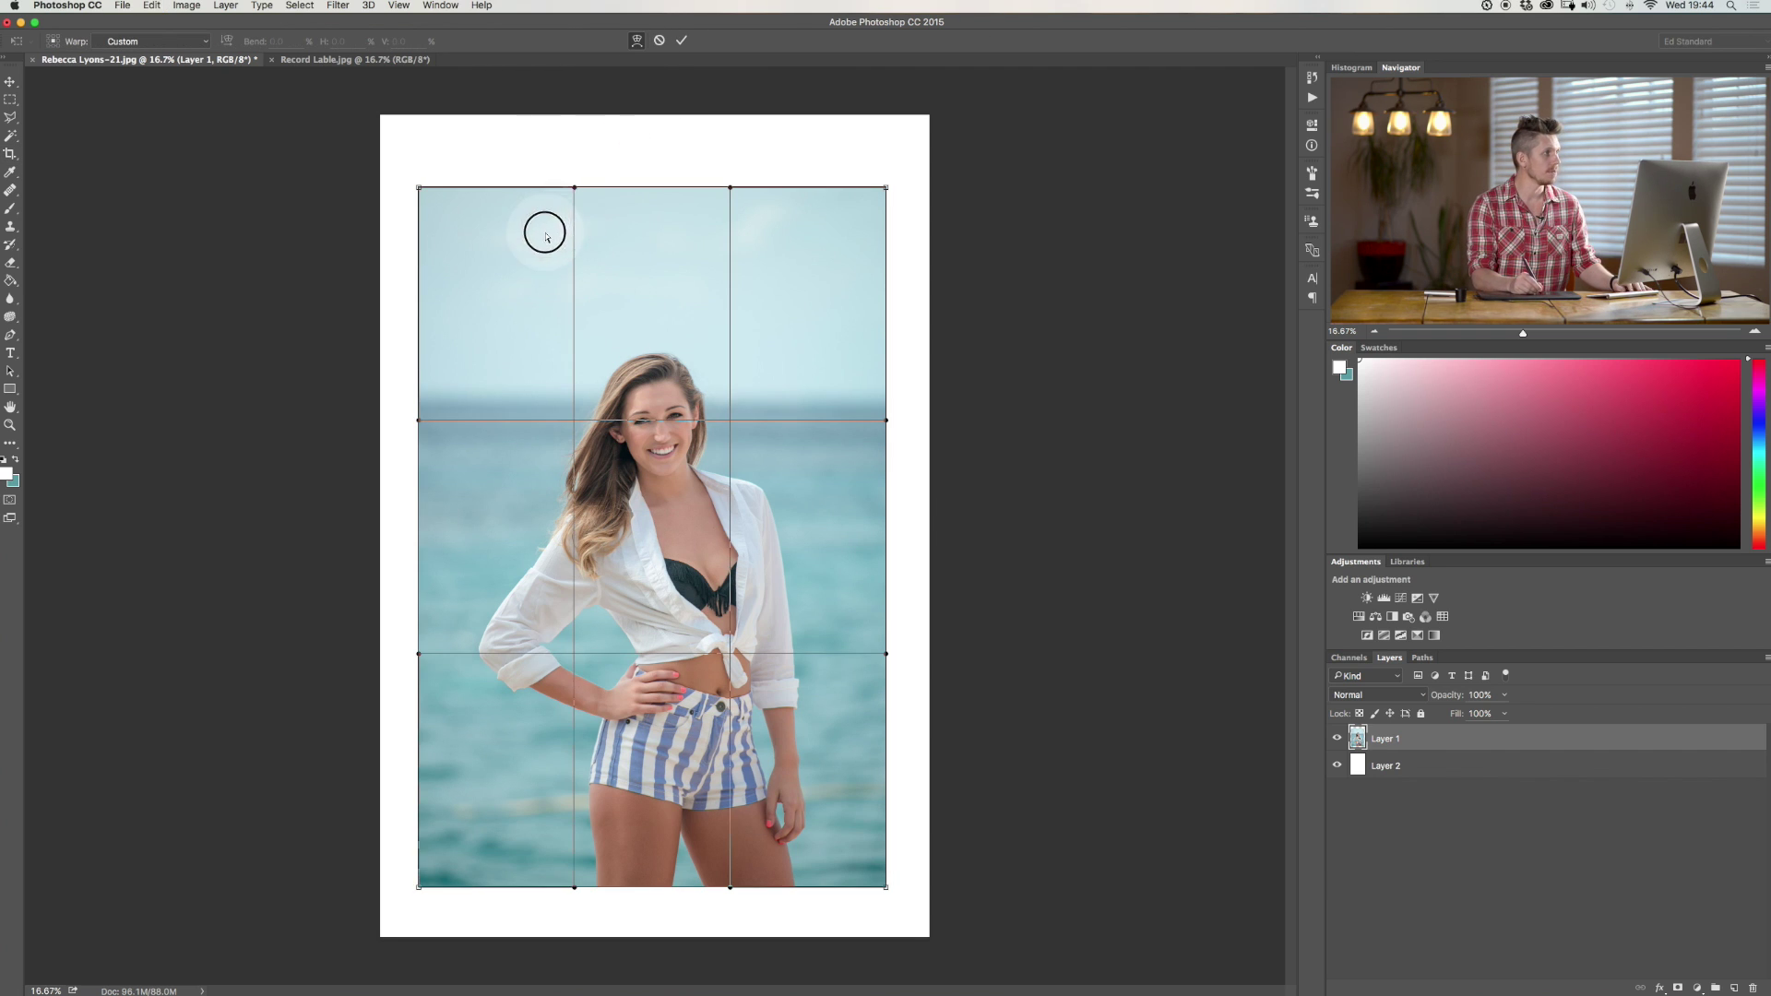
drag(546, 237, 595, 126)
drag(420, 424, 421, 315)
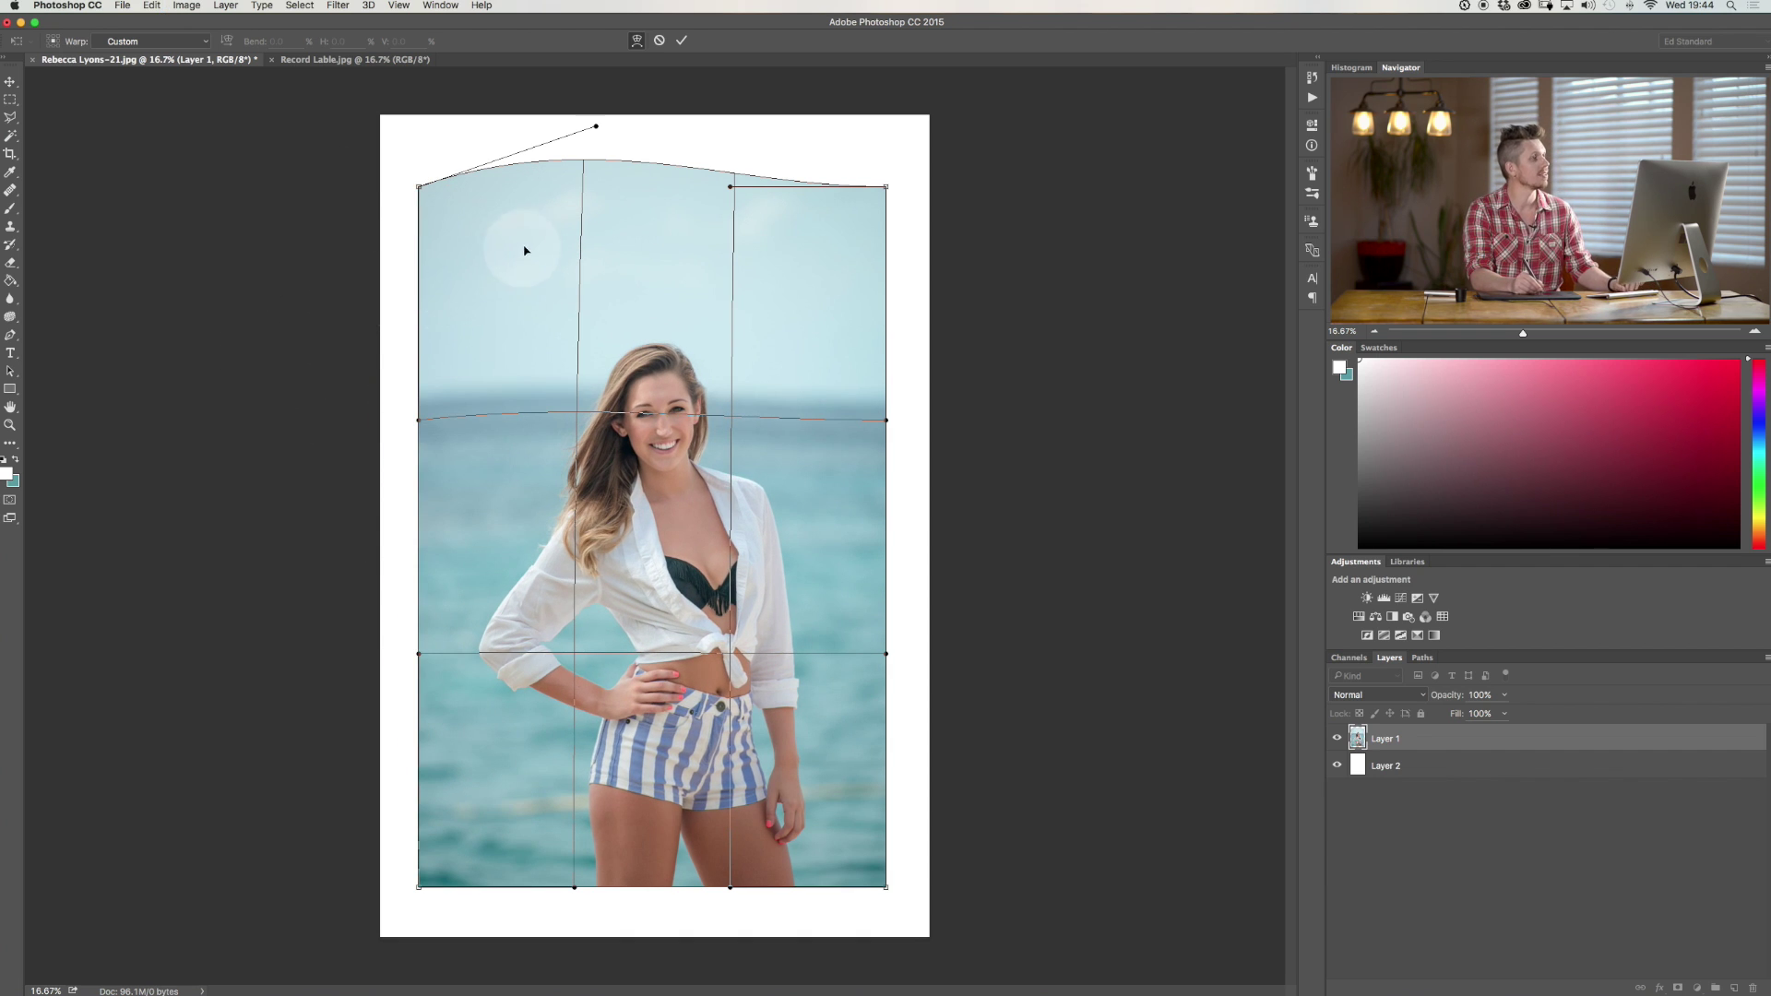
drag(592, 132, 591, 191)
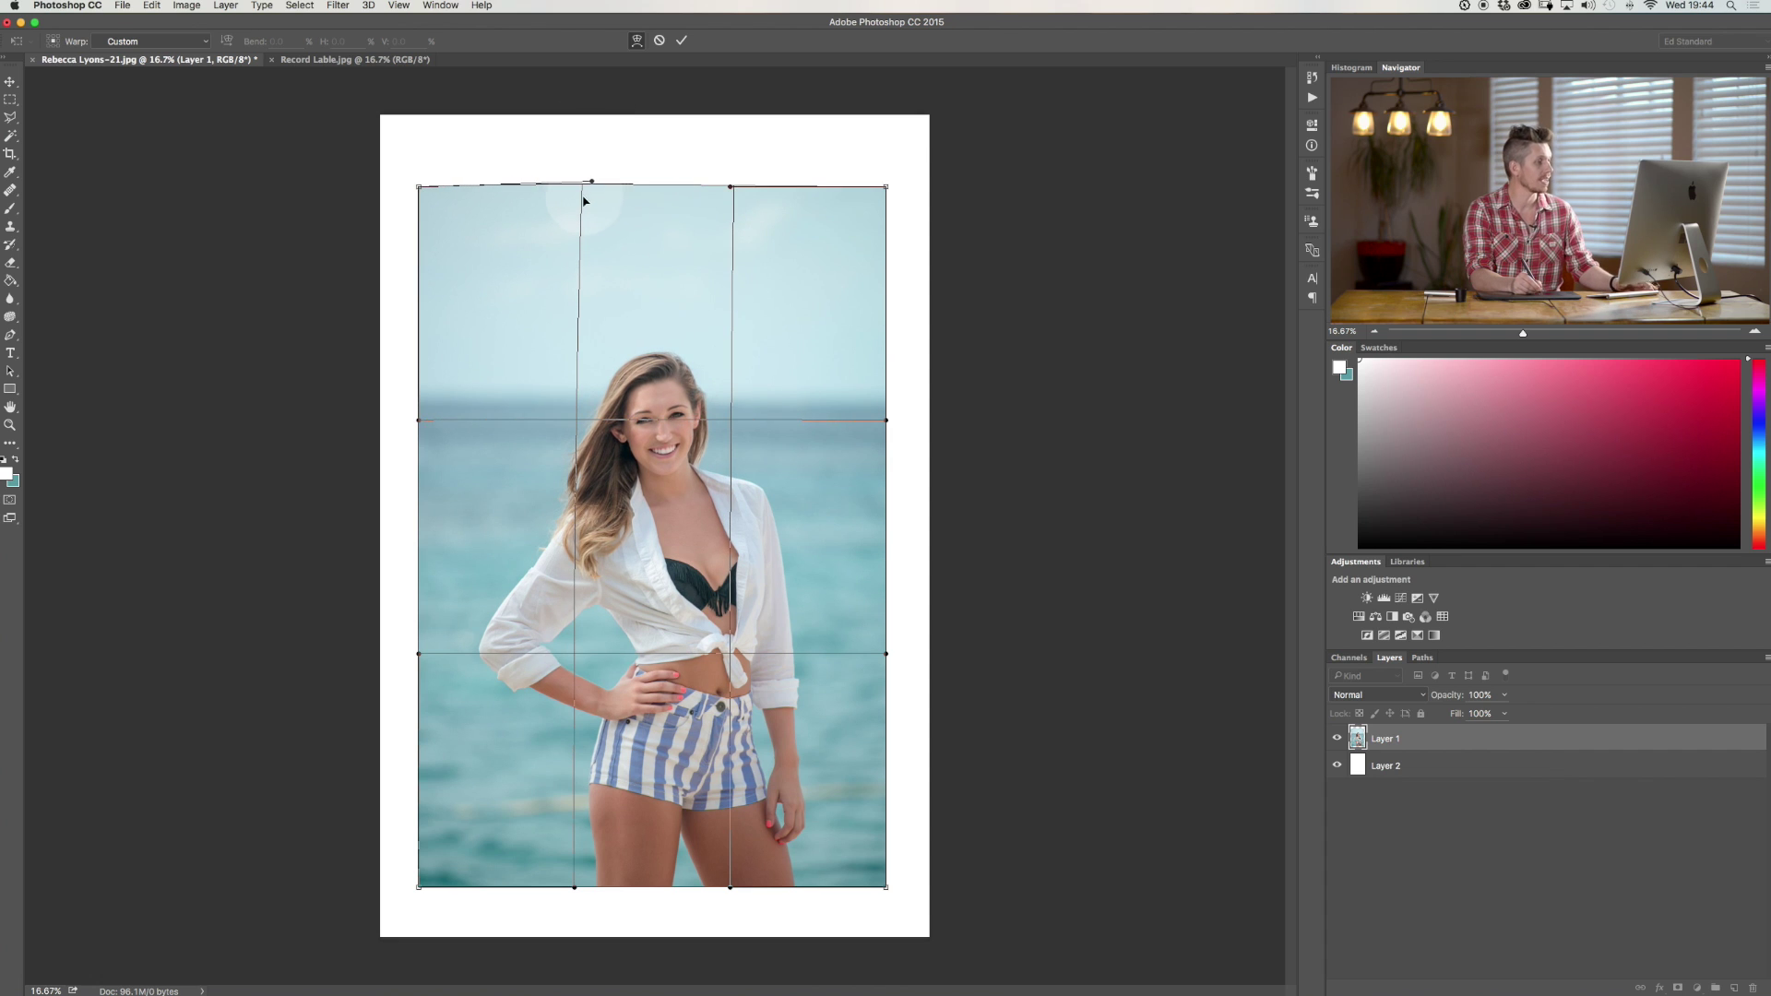
key(Return)
key(c)
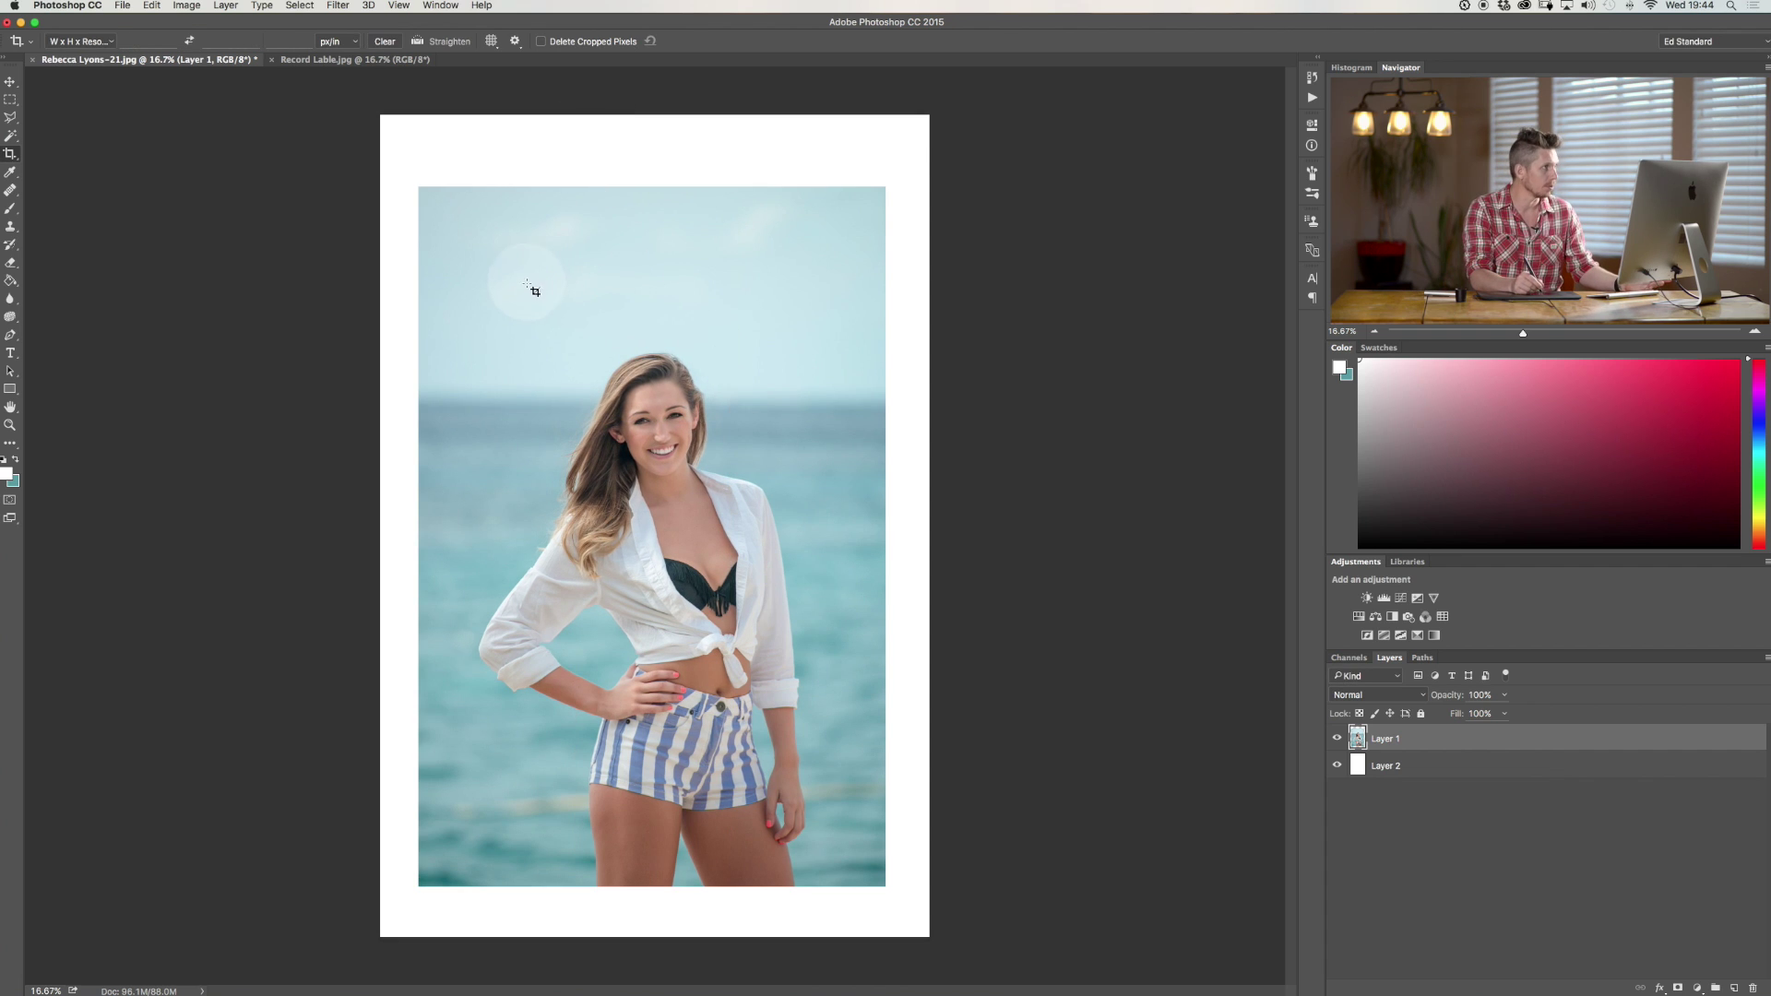
key(ctrl+t)
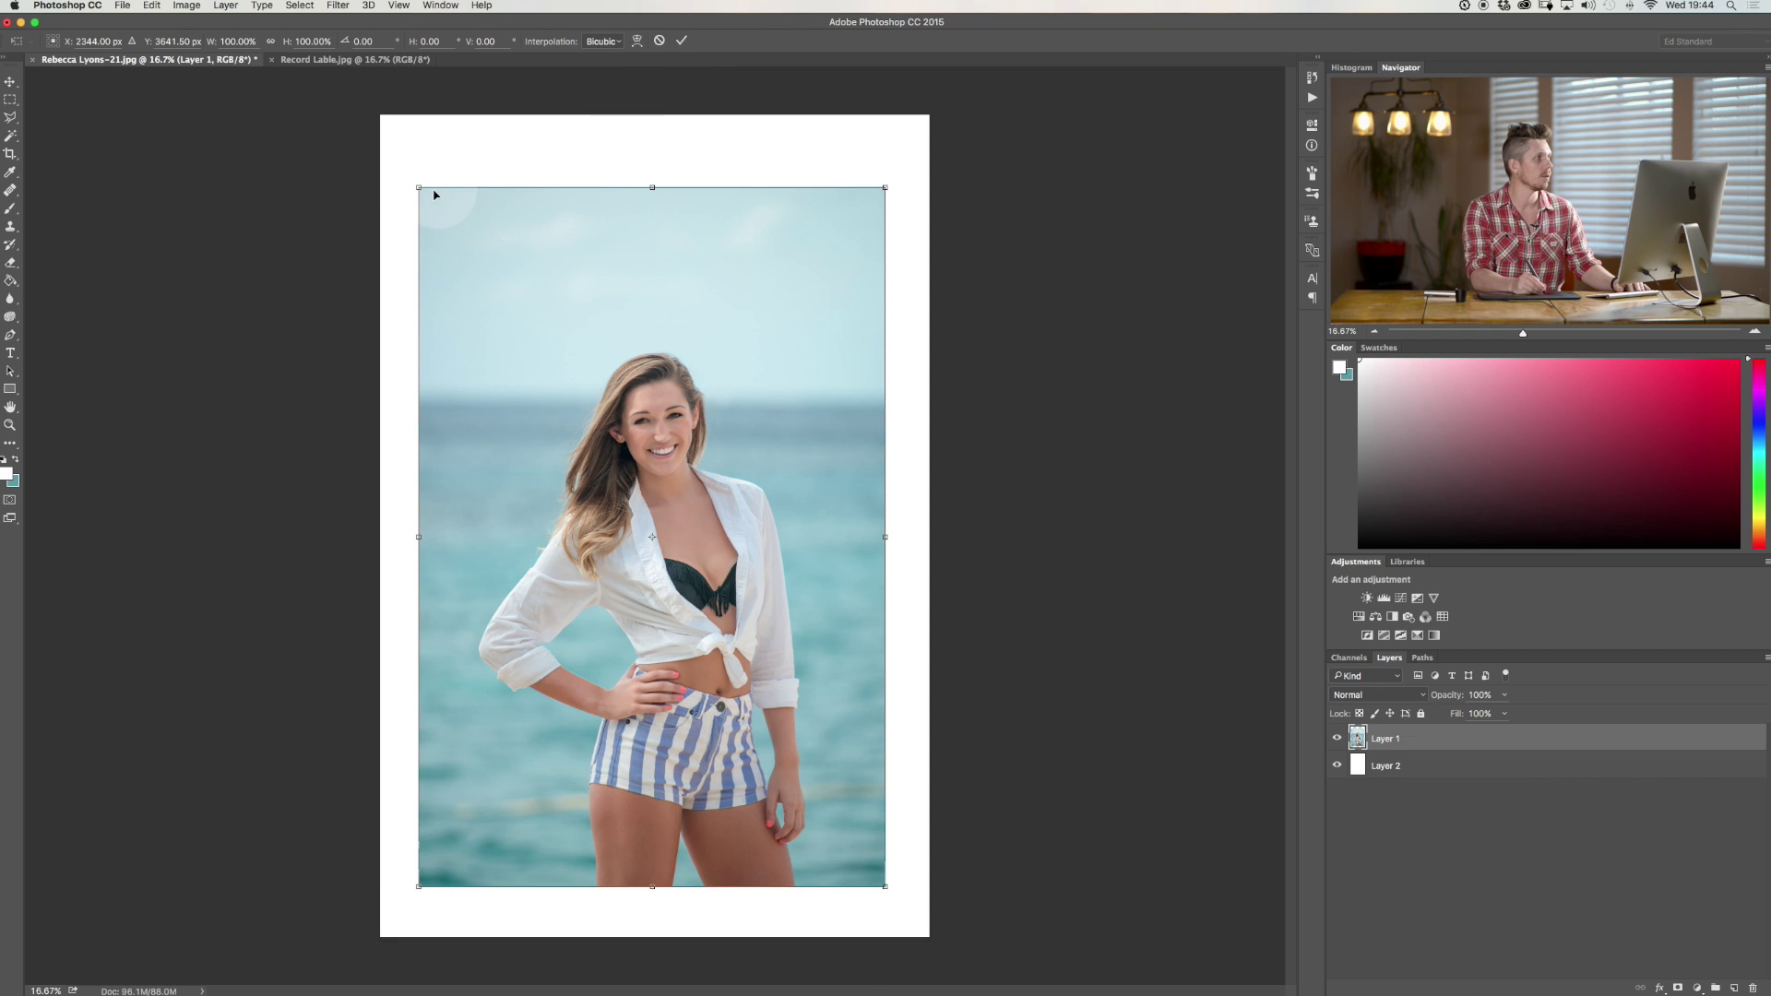
- Cancel a trial enlargement of the portrait and restart Free Transform on Layer 1 at 100%
drag(435, 195, 318, 155)
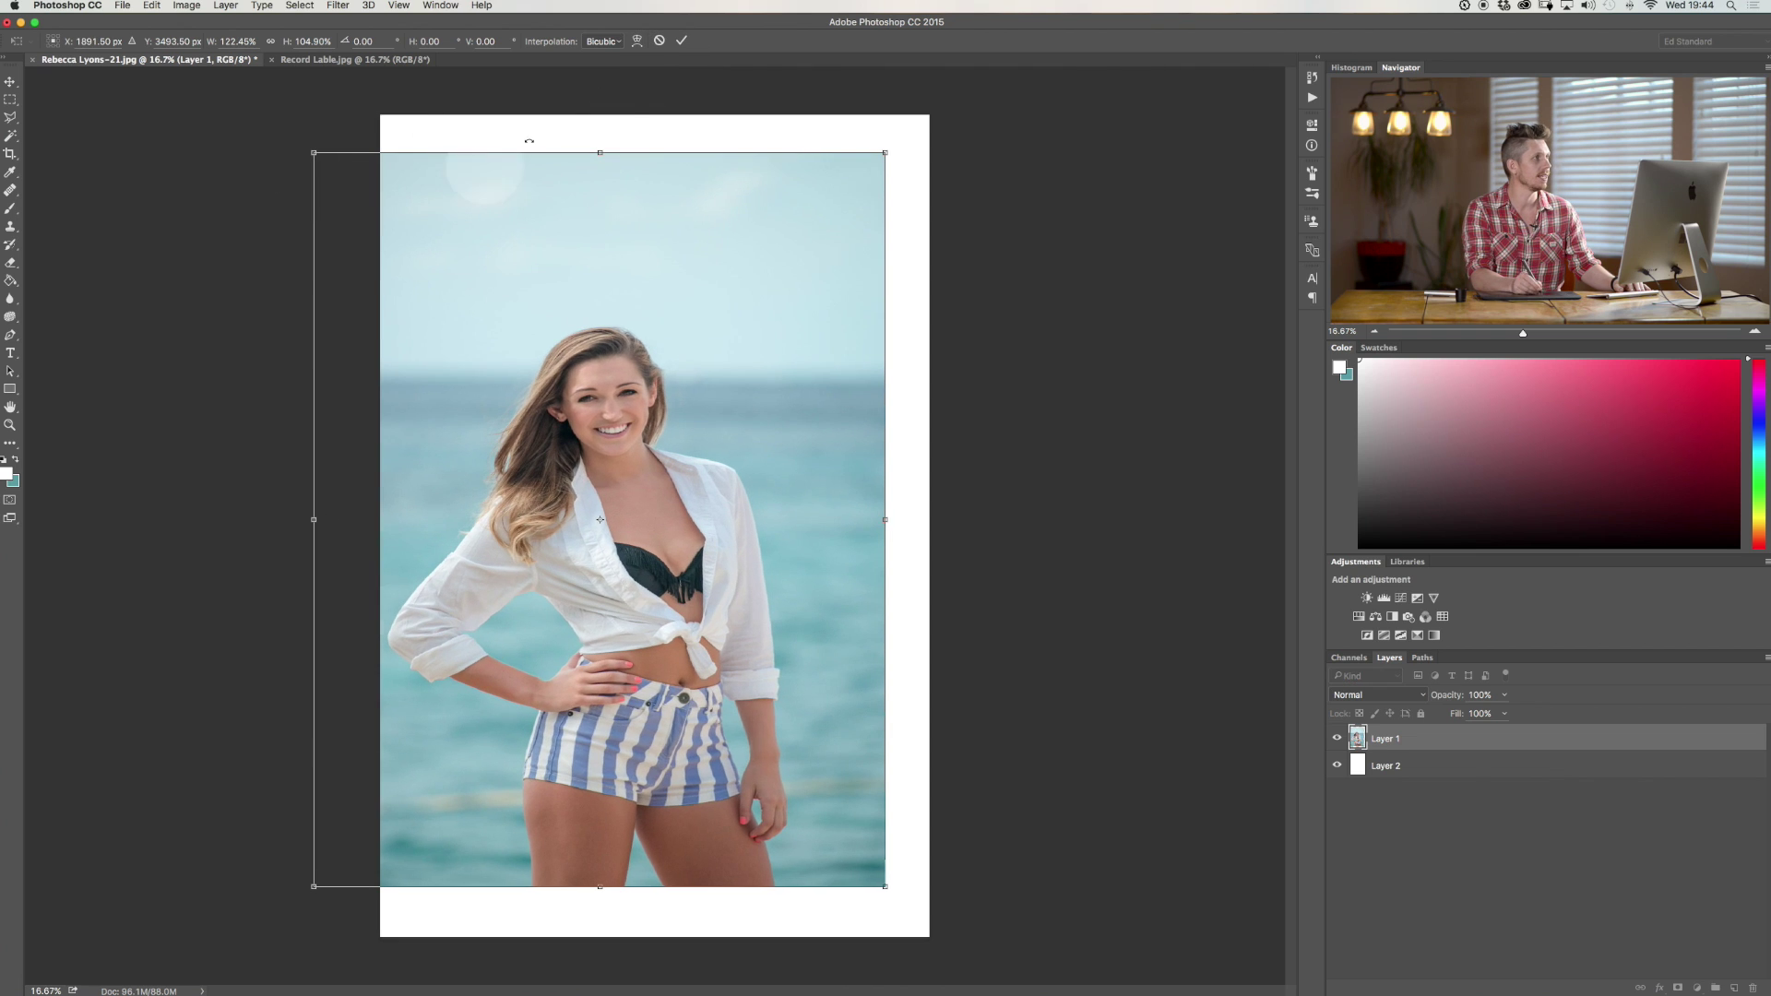
click(660, 43)
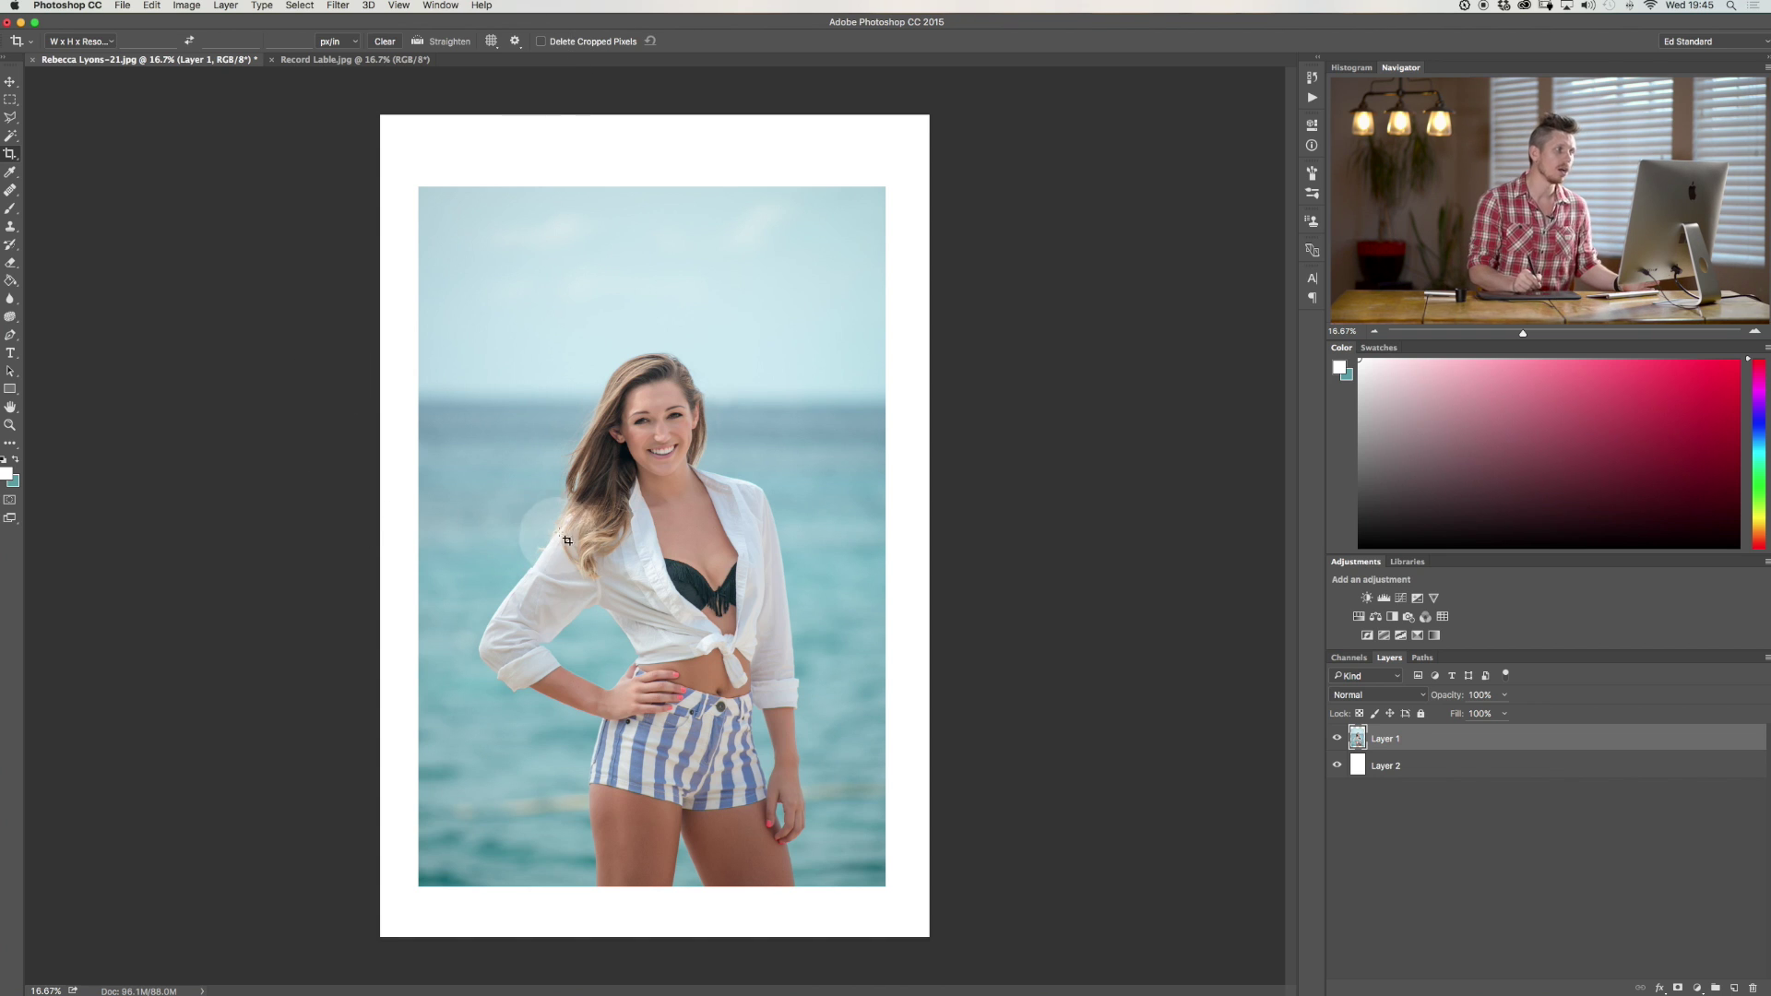
key(super+t)
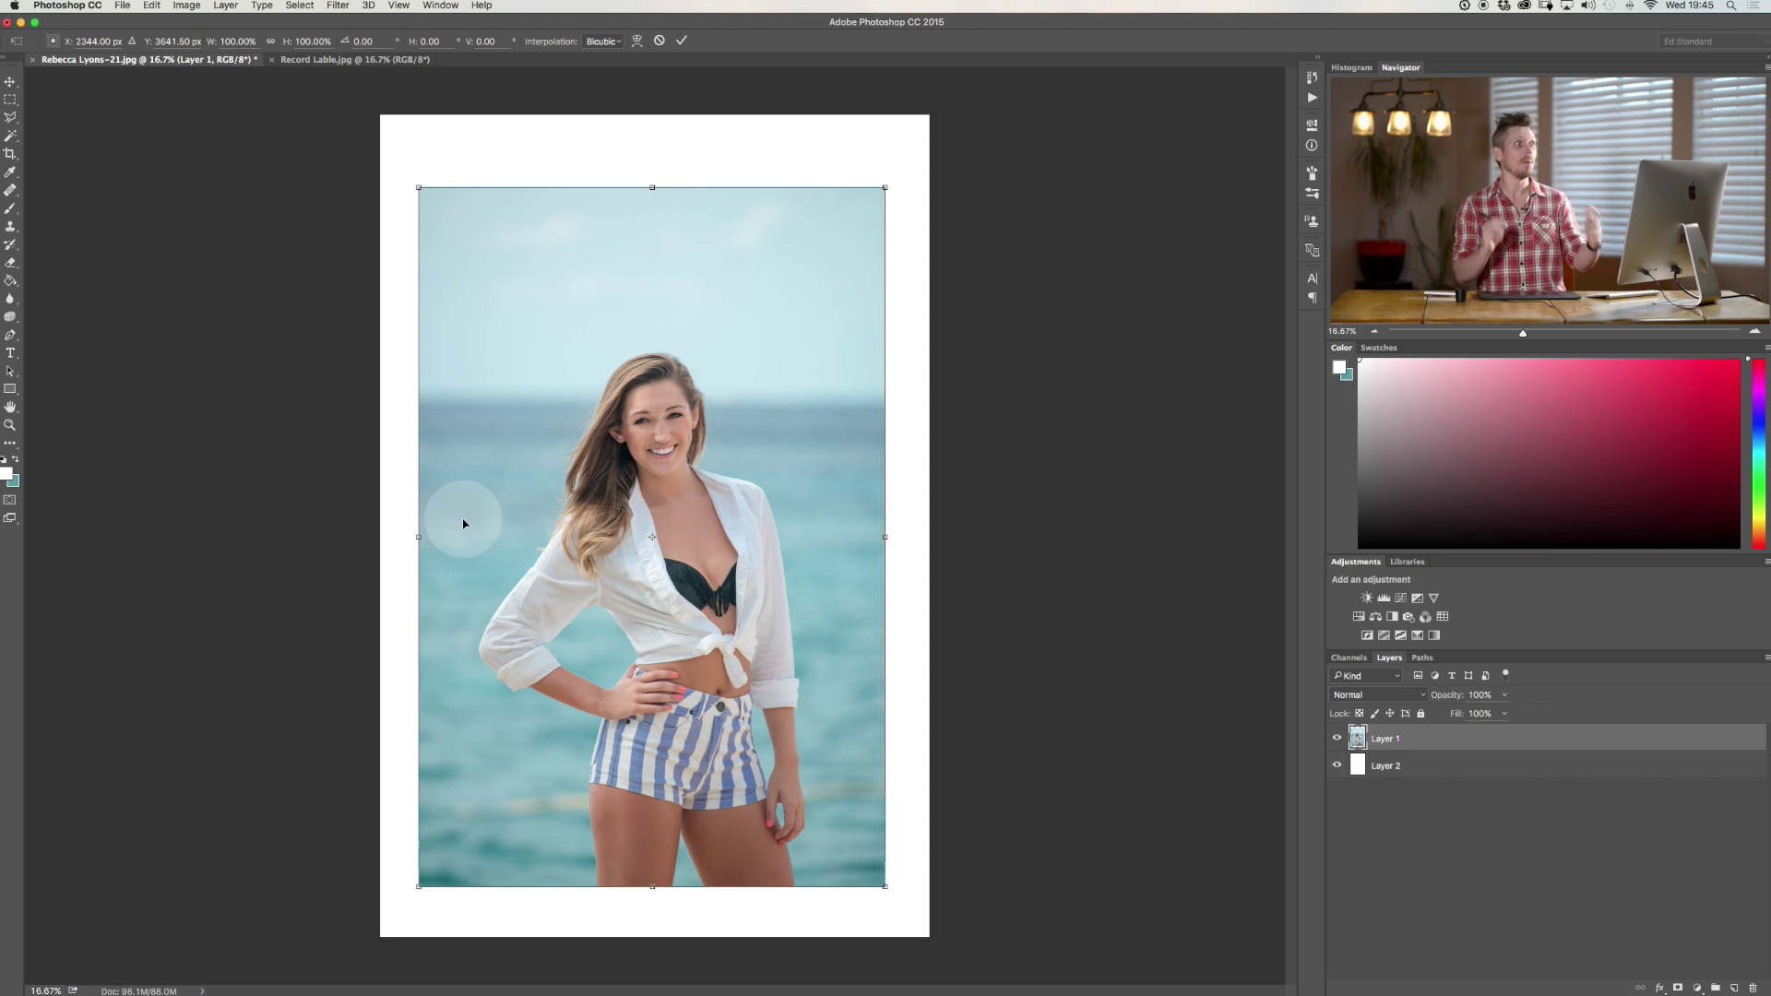
right_click(625, 291)
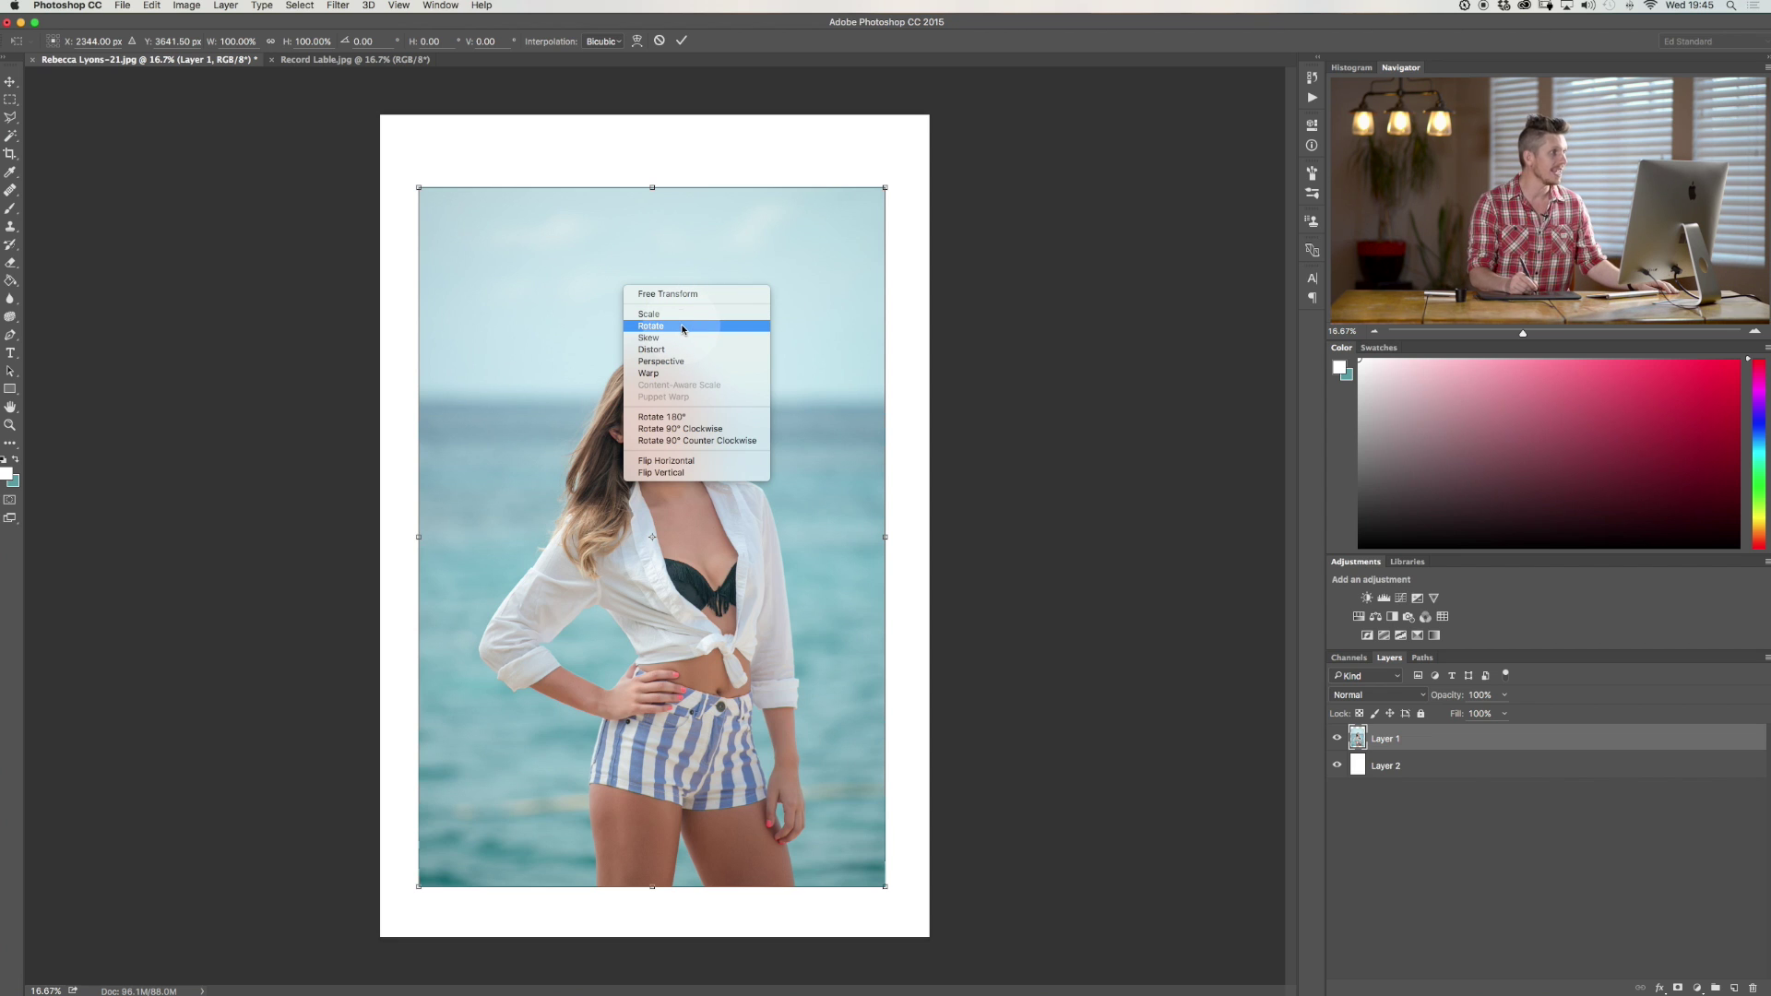
- Try rotating the portrait to about -7 degrees, then undo it back to upright
click(683, 327)
drag(912, 335, 917, 297)
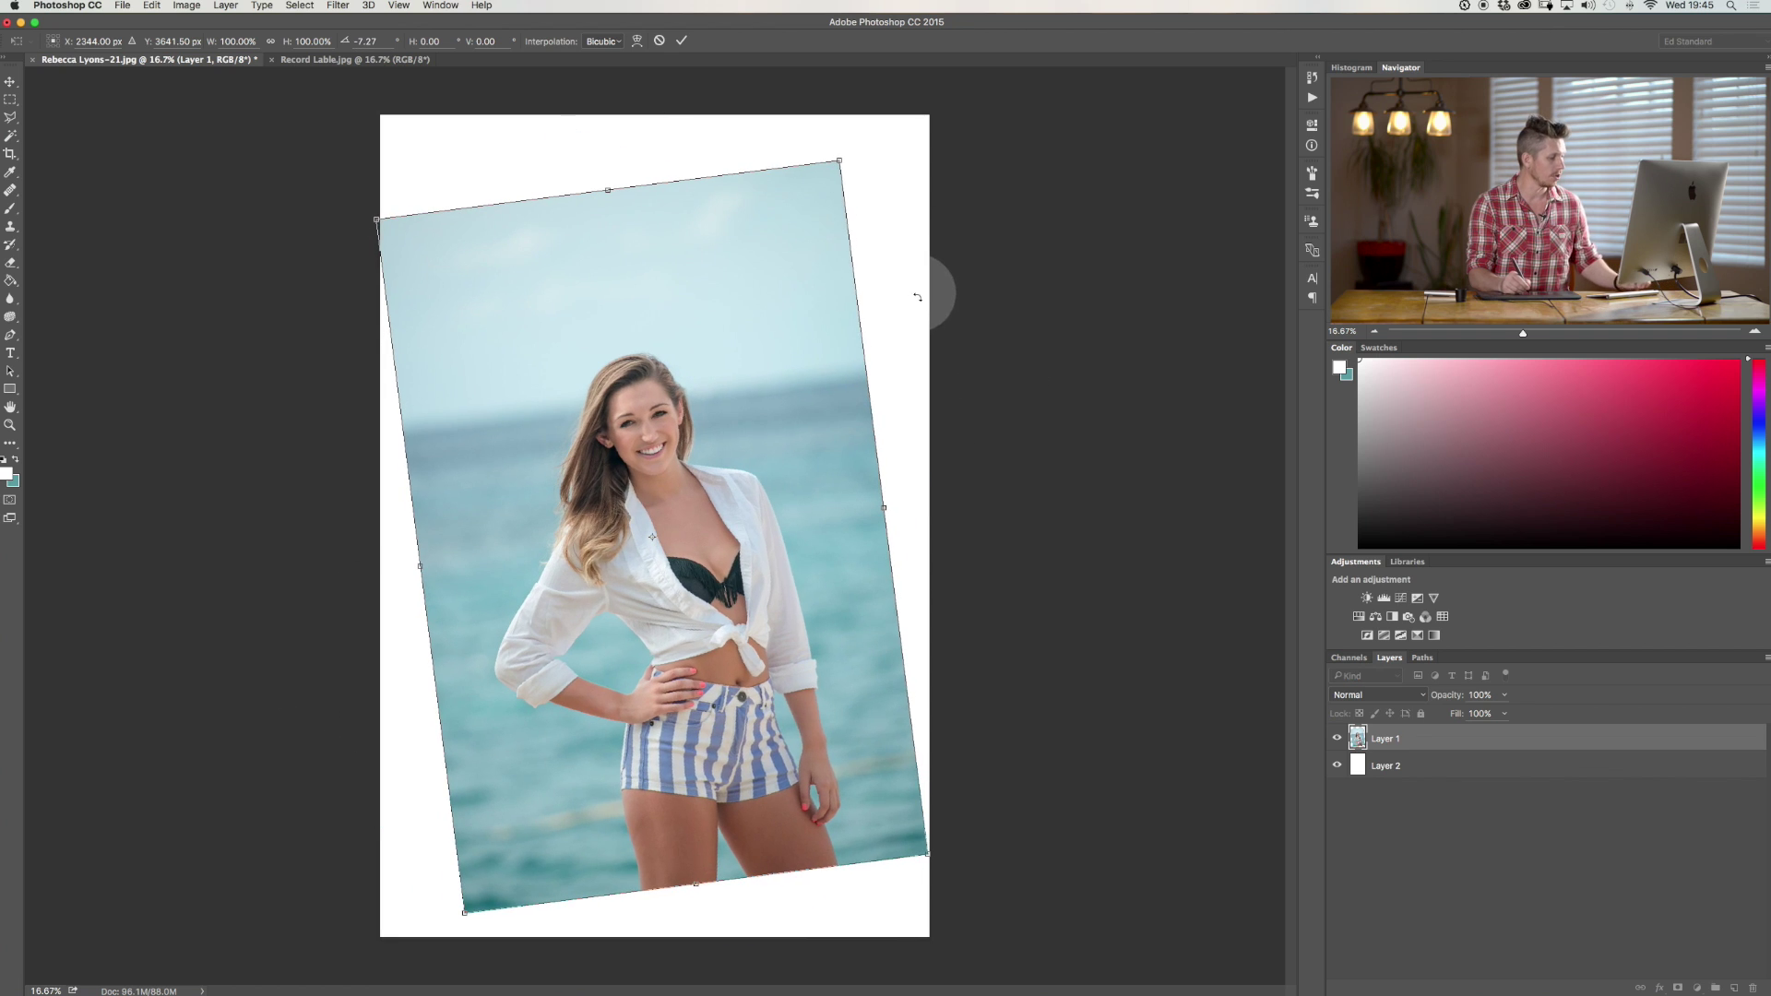
key(super+z)
- Try skewing the portrait's top-right corner, then cancel the skew with Esc
right_click(705, 392)
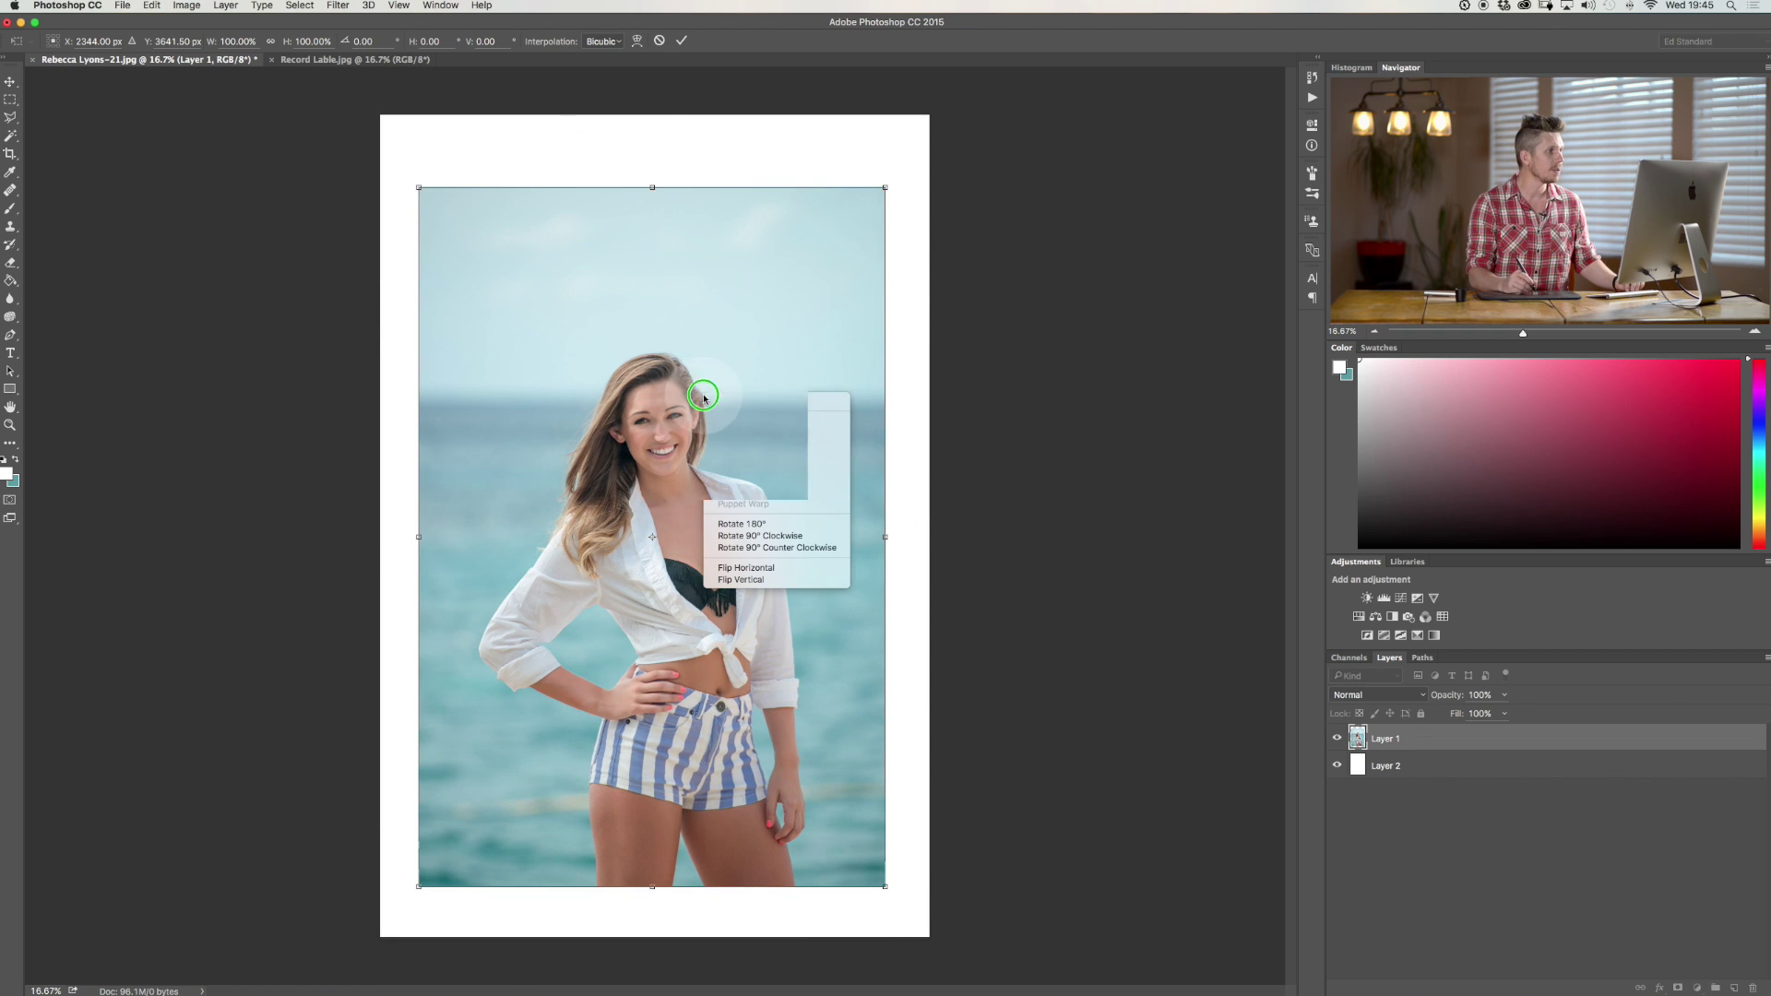
click(752, 446)
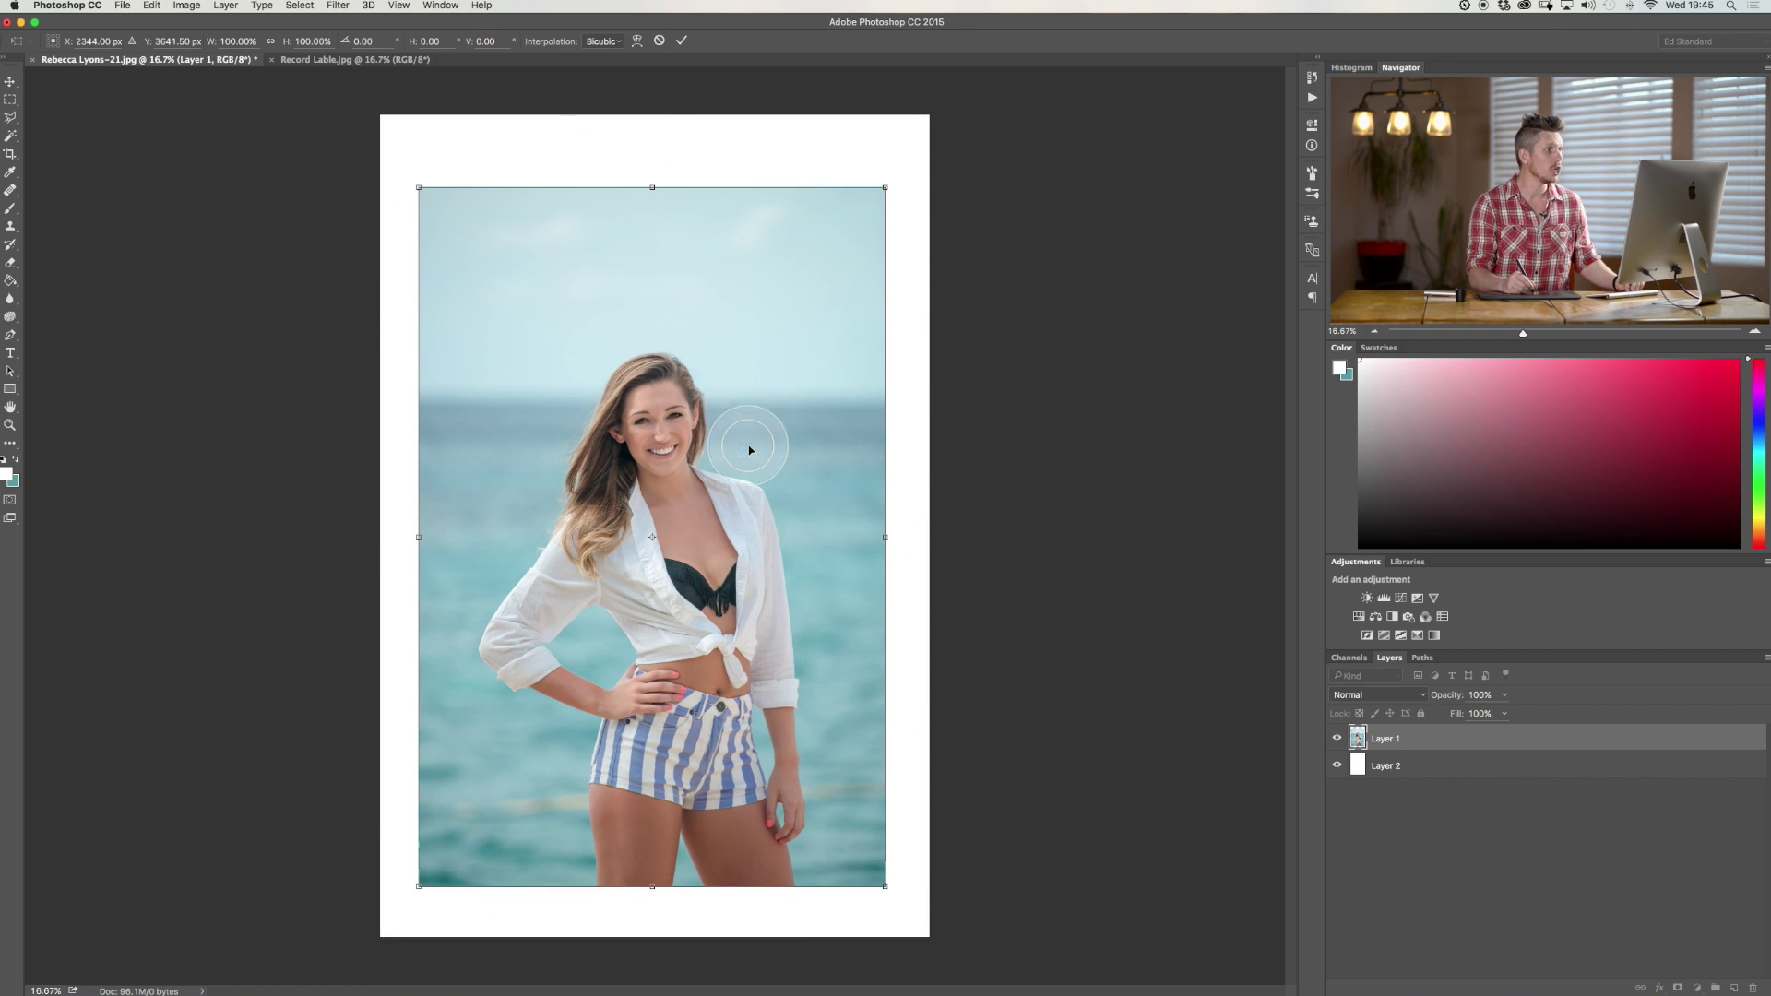
drag(885, 189, 879, 480)
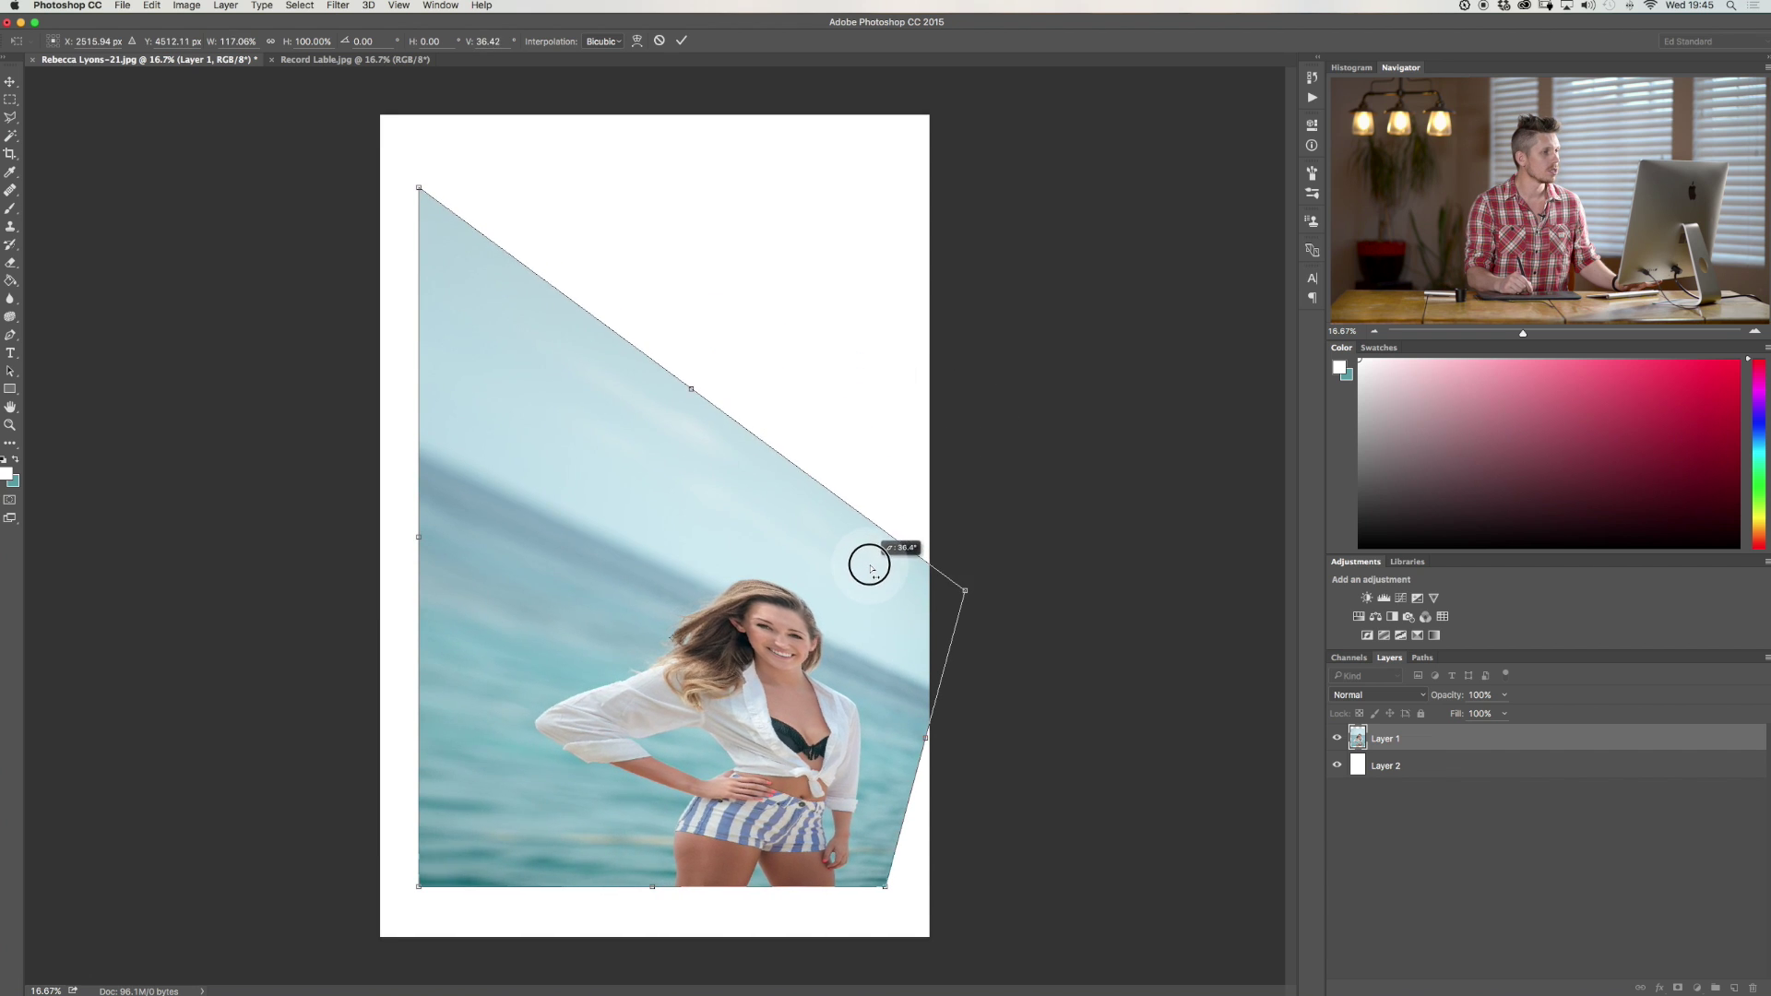
drag(870, 567, 1014, 258)
key(Escape)
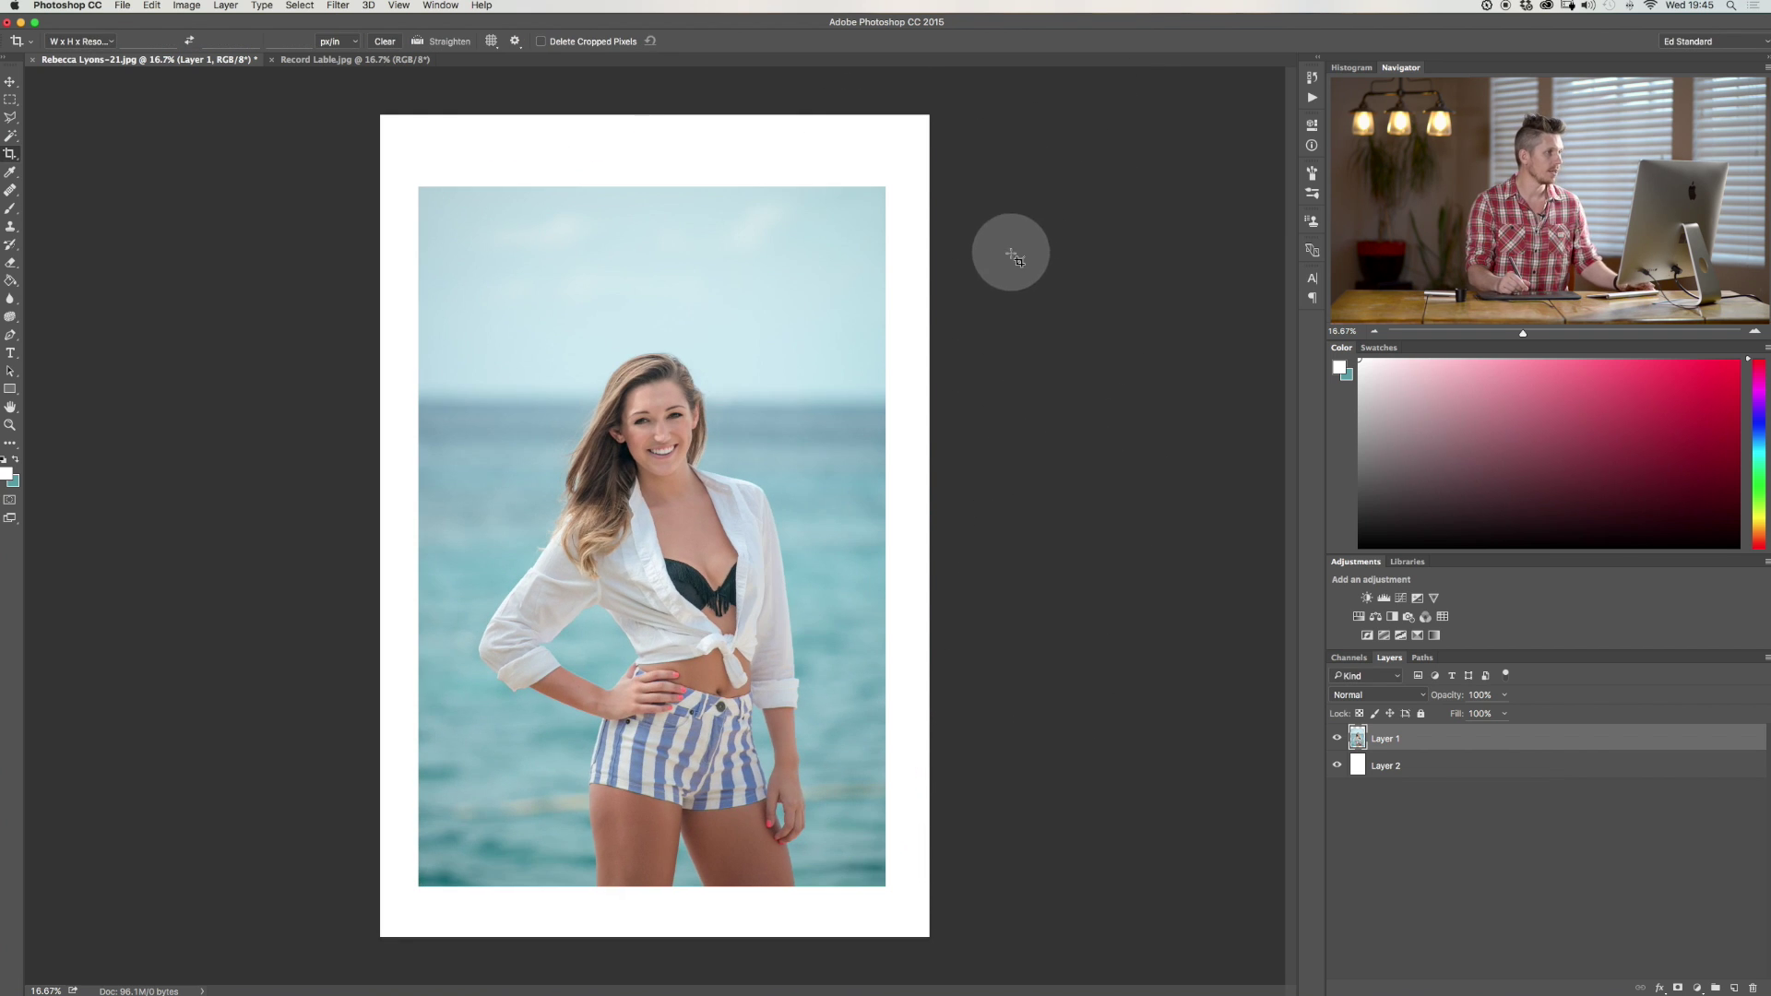
- Restart Free Transform, try distorting the top-right corner inward, then undo it
key(ctrl+t)
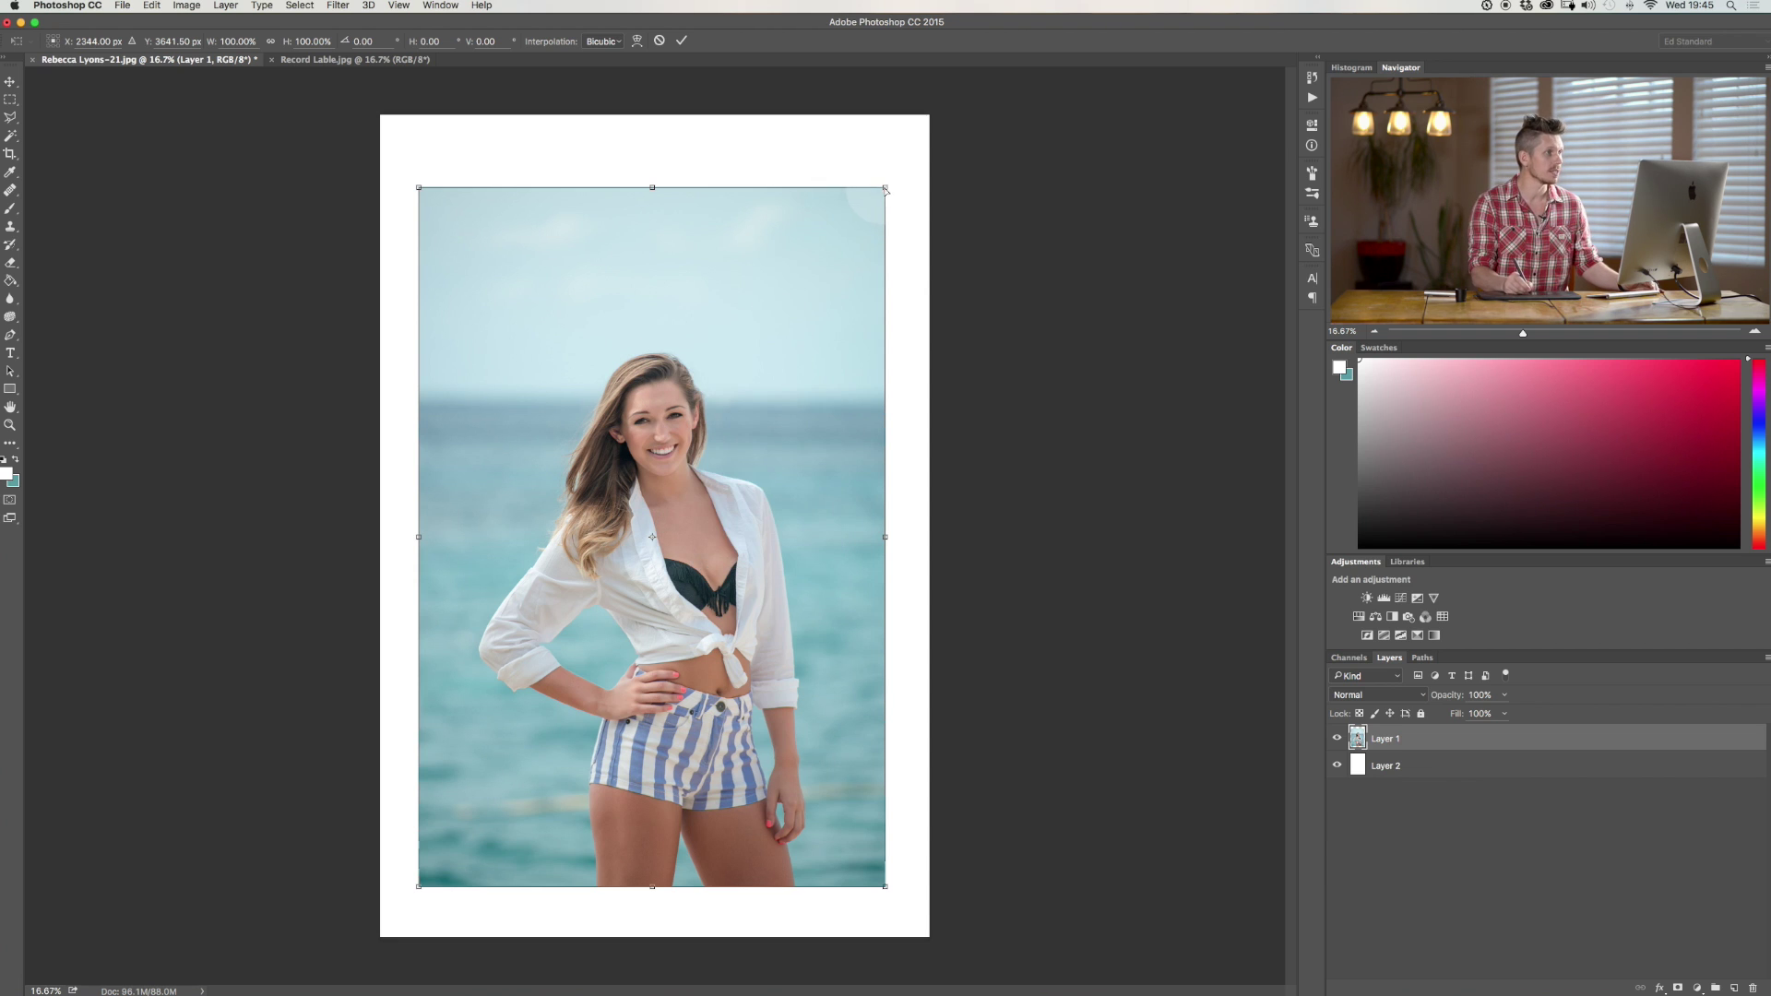
drag(885, 189, 776, 385)
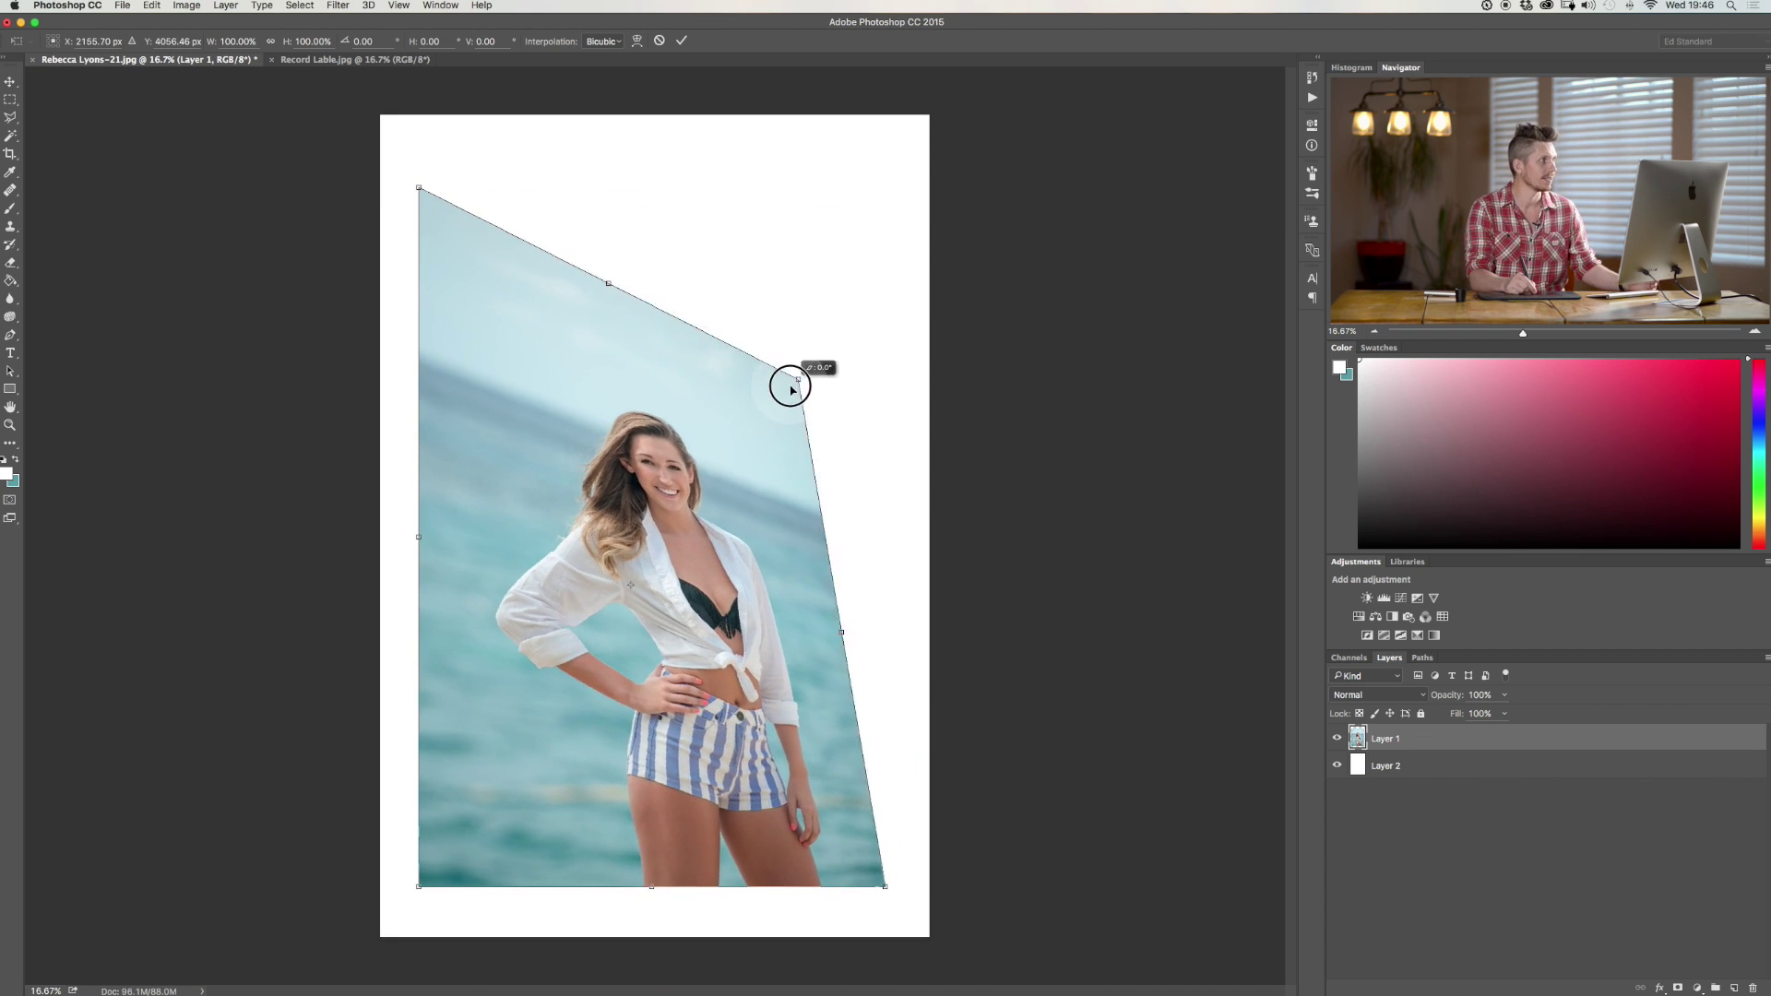
drag(792, 390, 783, 194)
key(super+z)
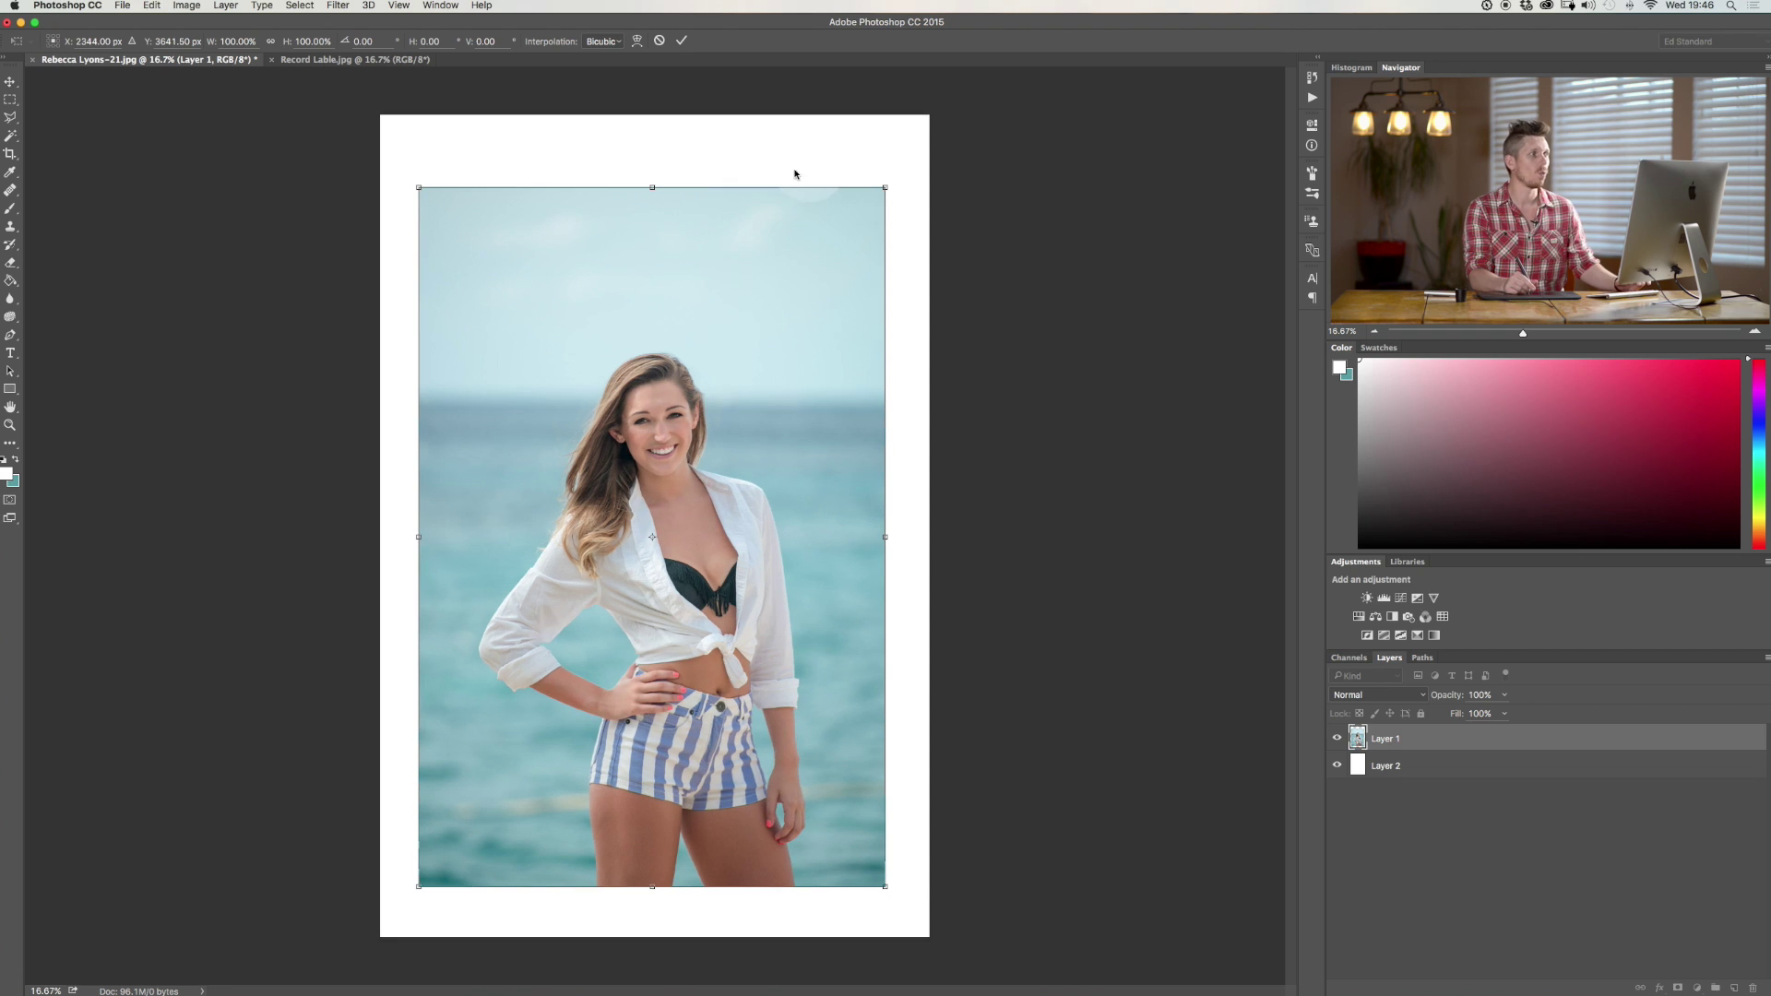
right_click(722, 276)
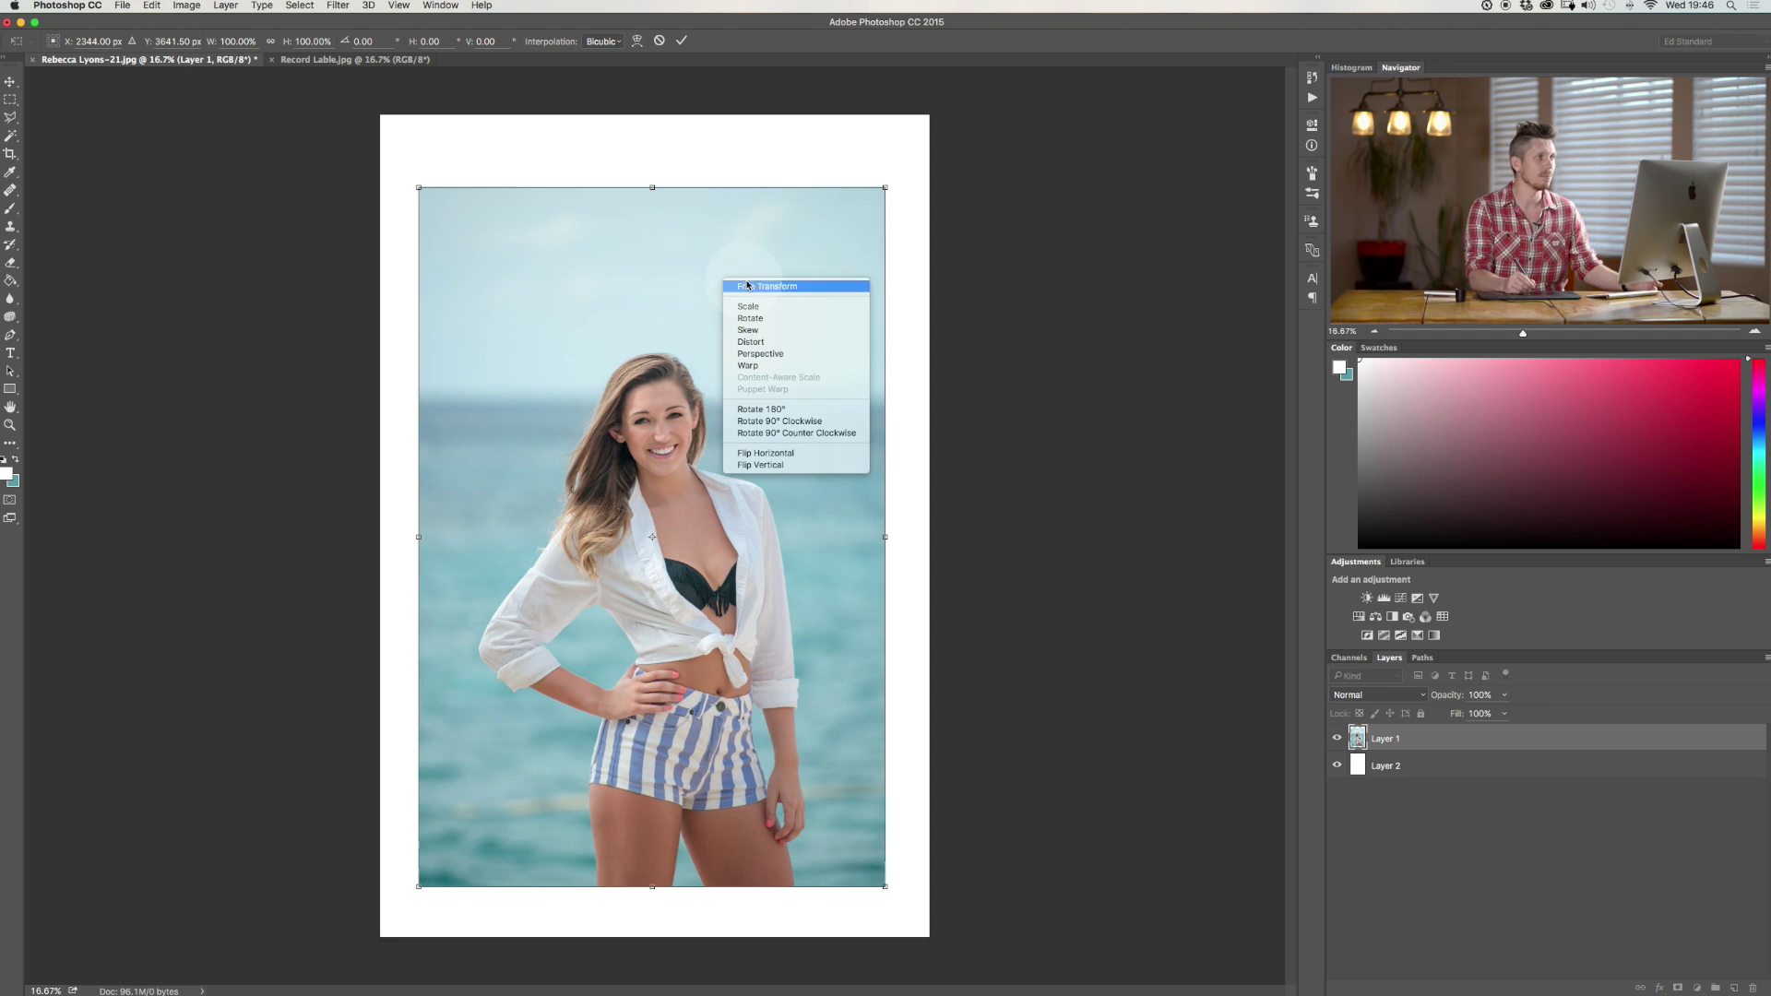
- Try a perspective taper and a right-side skew on the portrait, undoing each
click(782, 353)
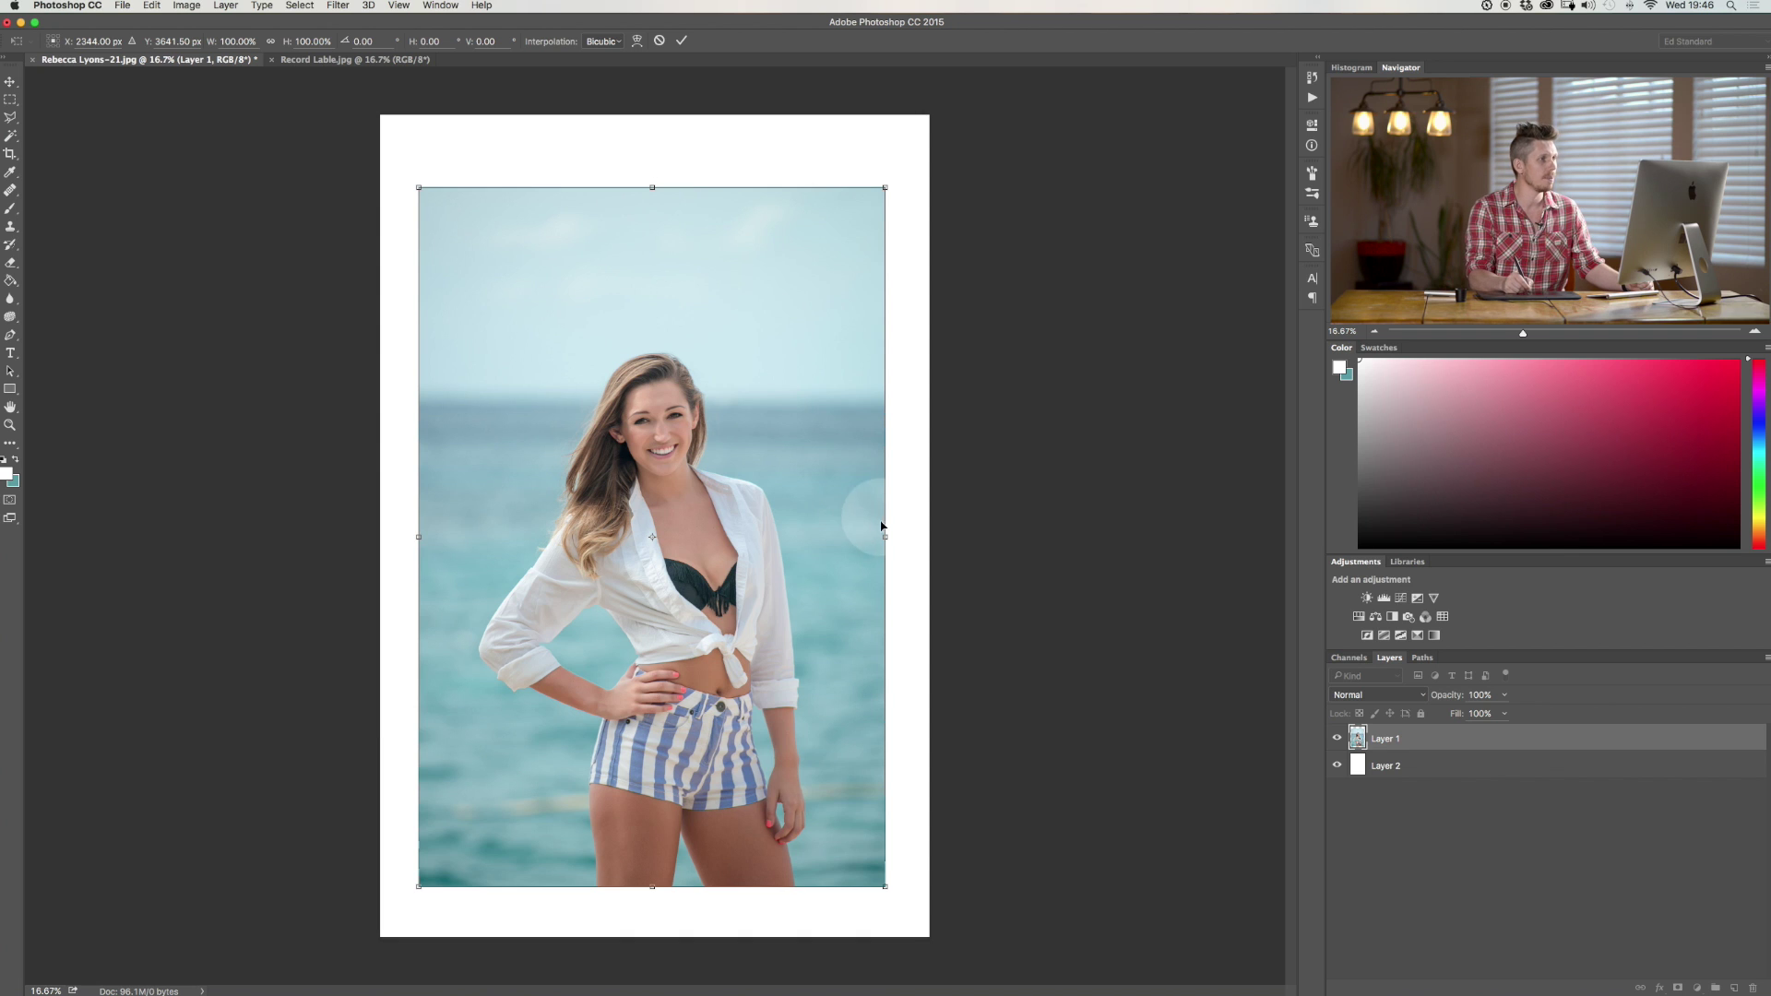
drag(885, 190, 833, 192)
key(ctrl+z)
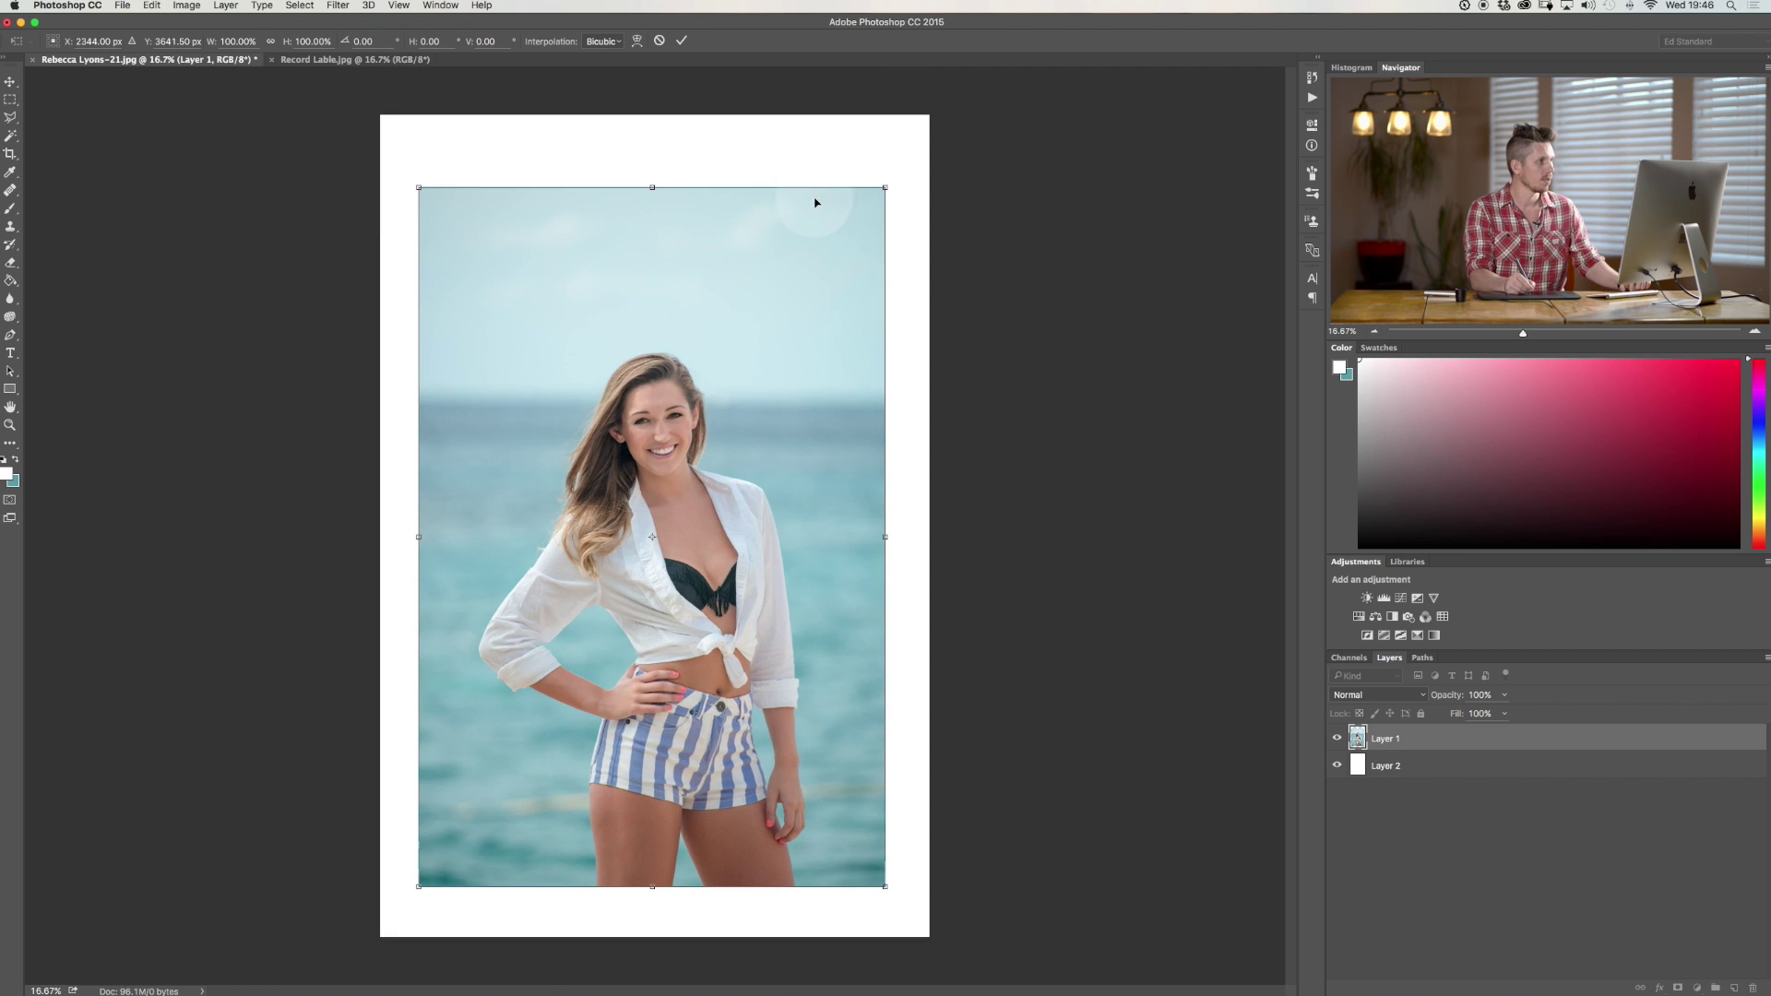
drag(885, 187, 883, 369)
key(ctrl+z)
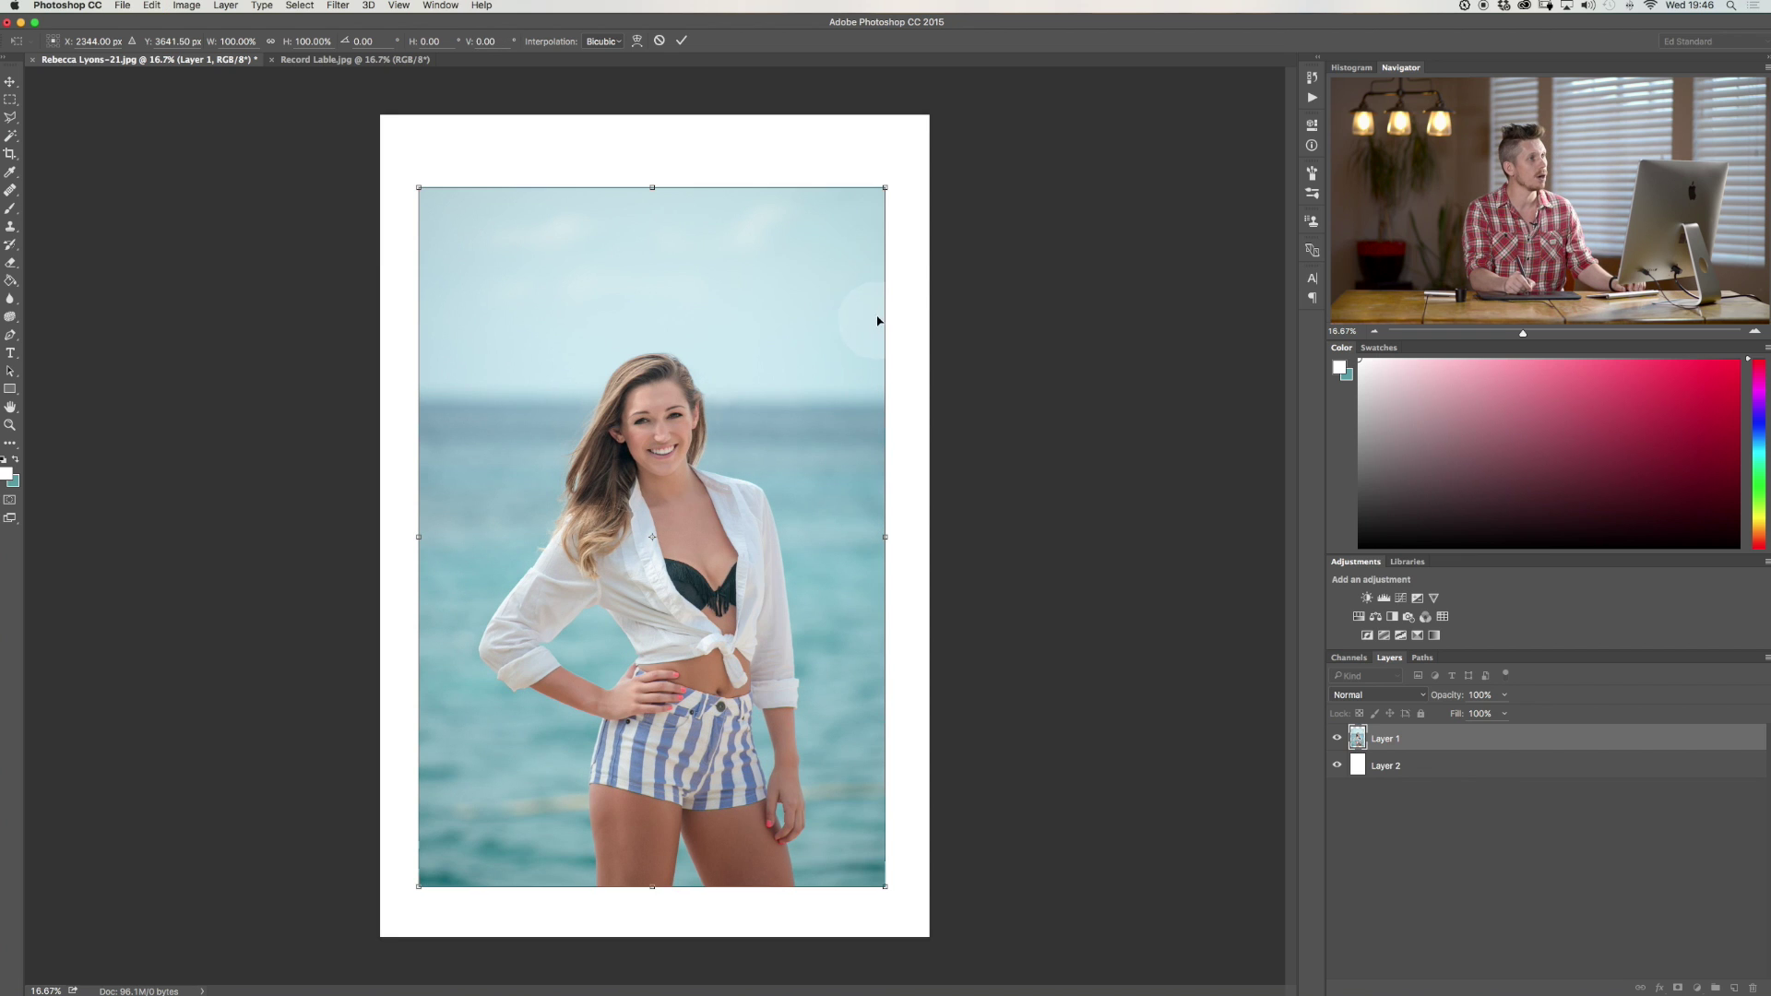
- Slant the right side downward, cancel it with Esc, then restart Free Transform
drag(886, 188, 822, 507)
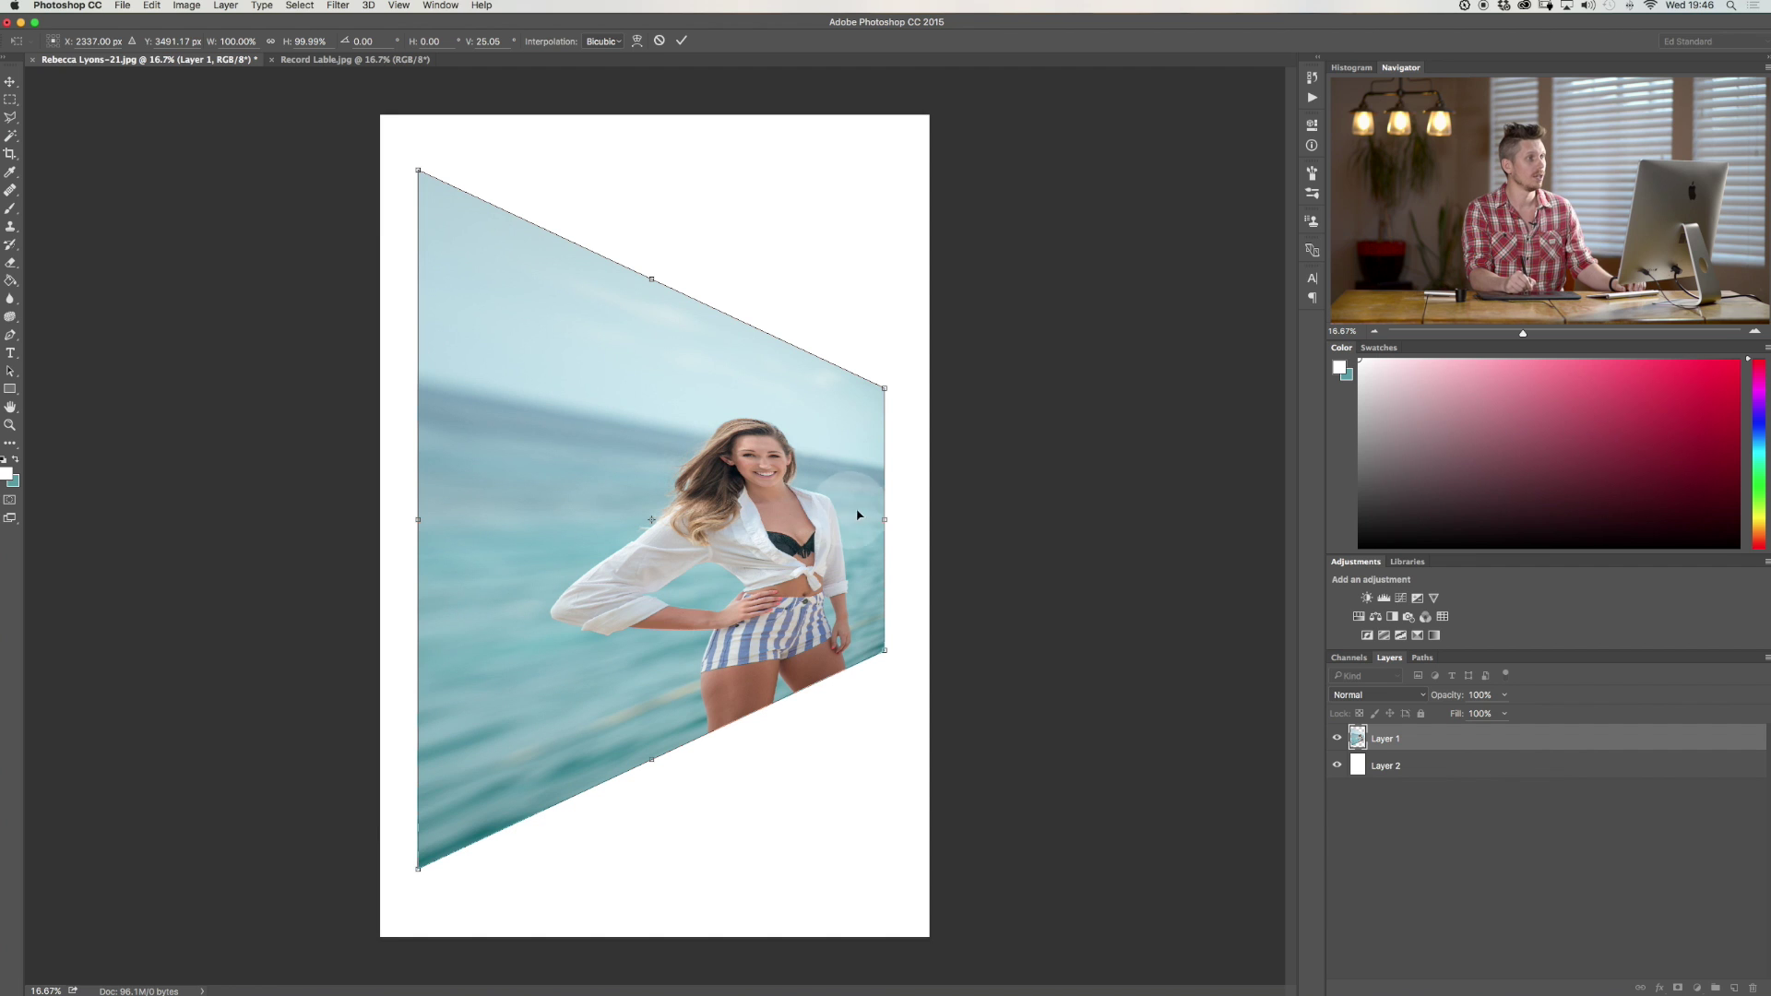
drag(883, 519, 823, 522)
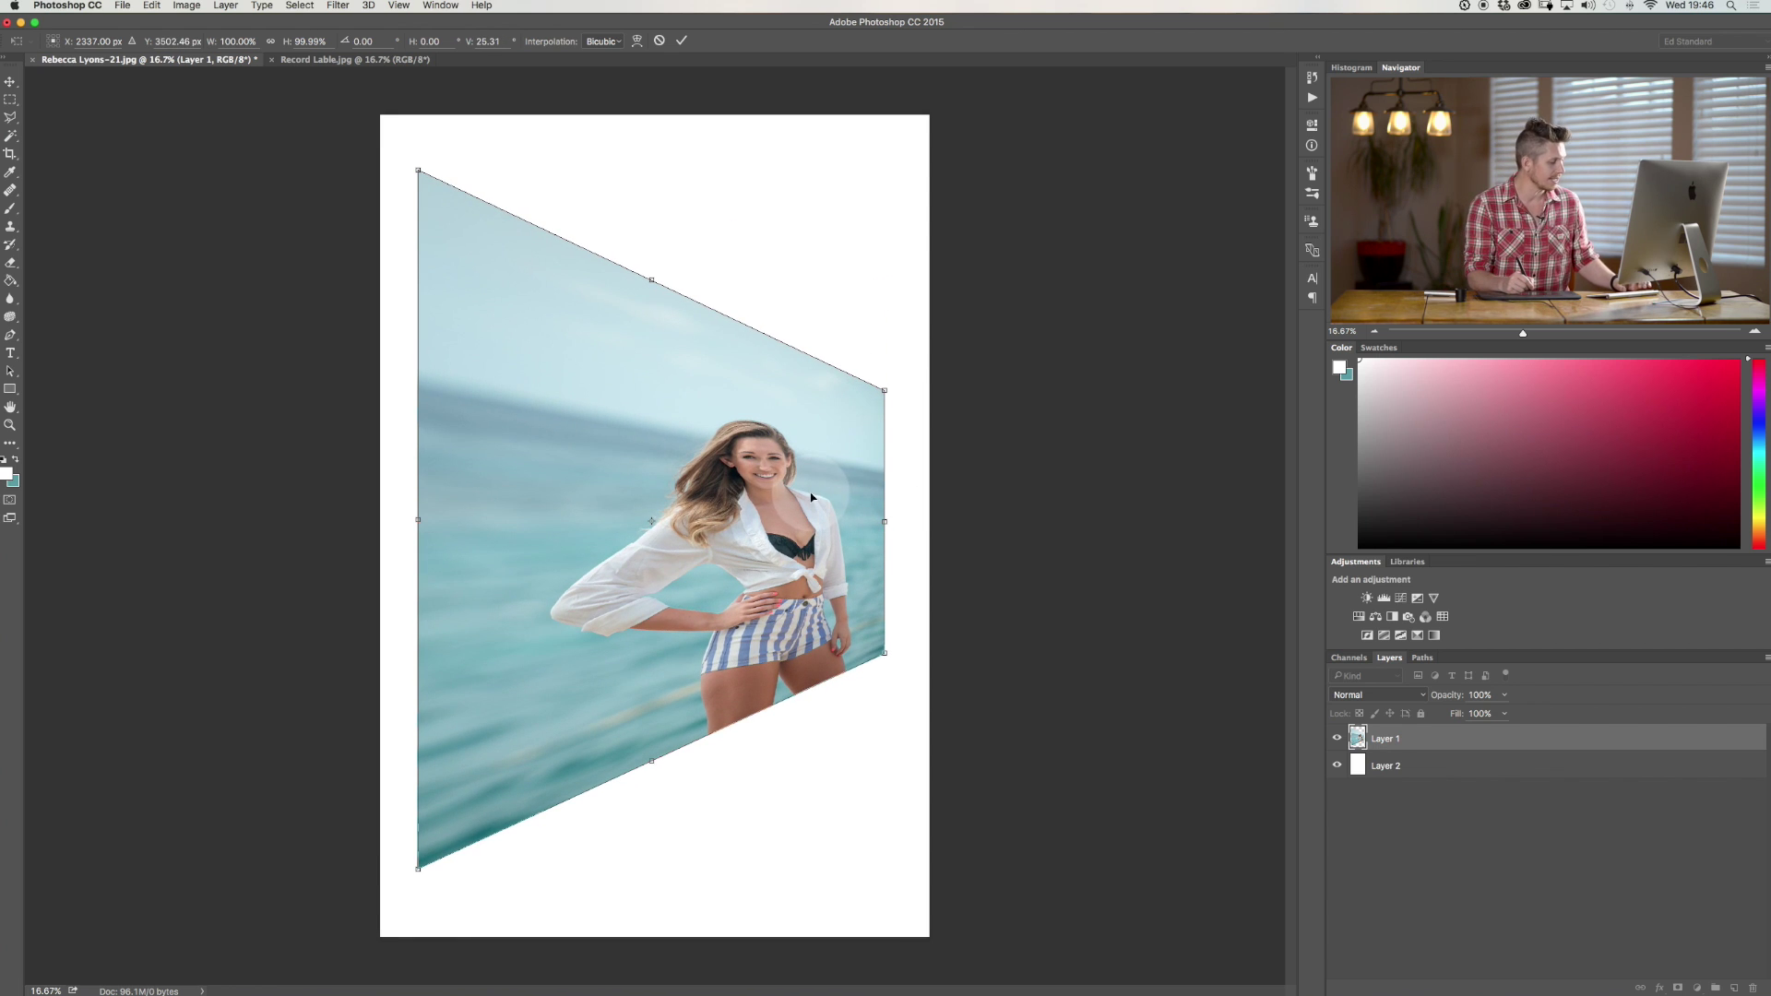
key(Escape)
key(c)
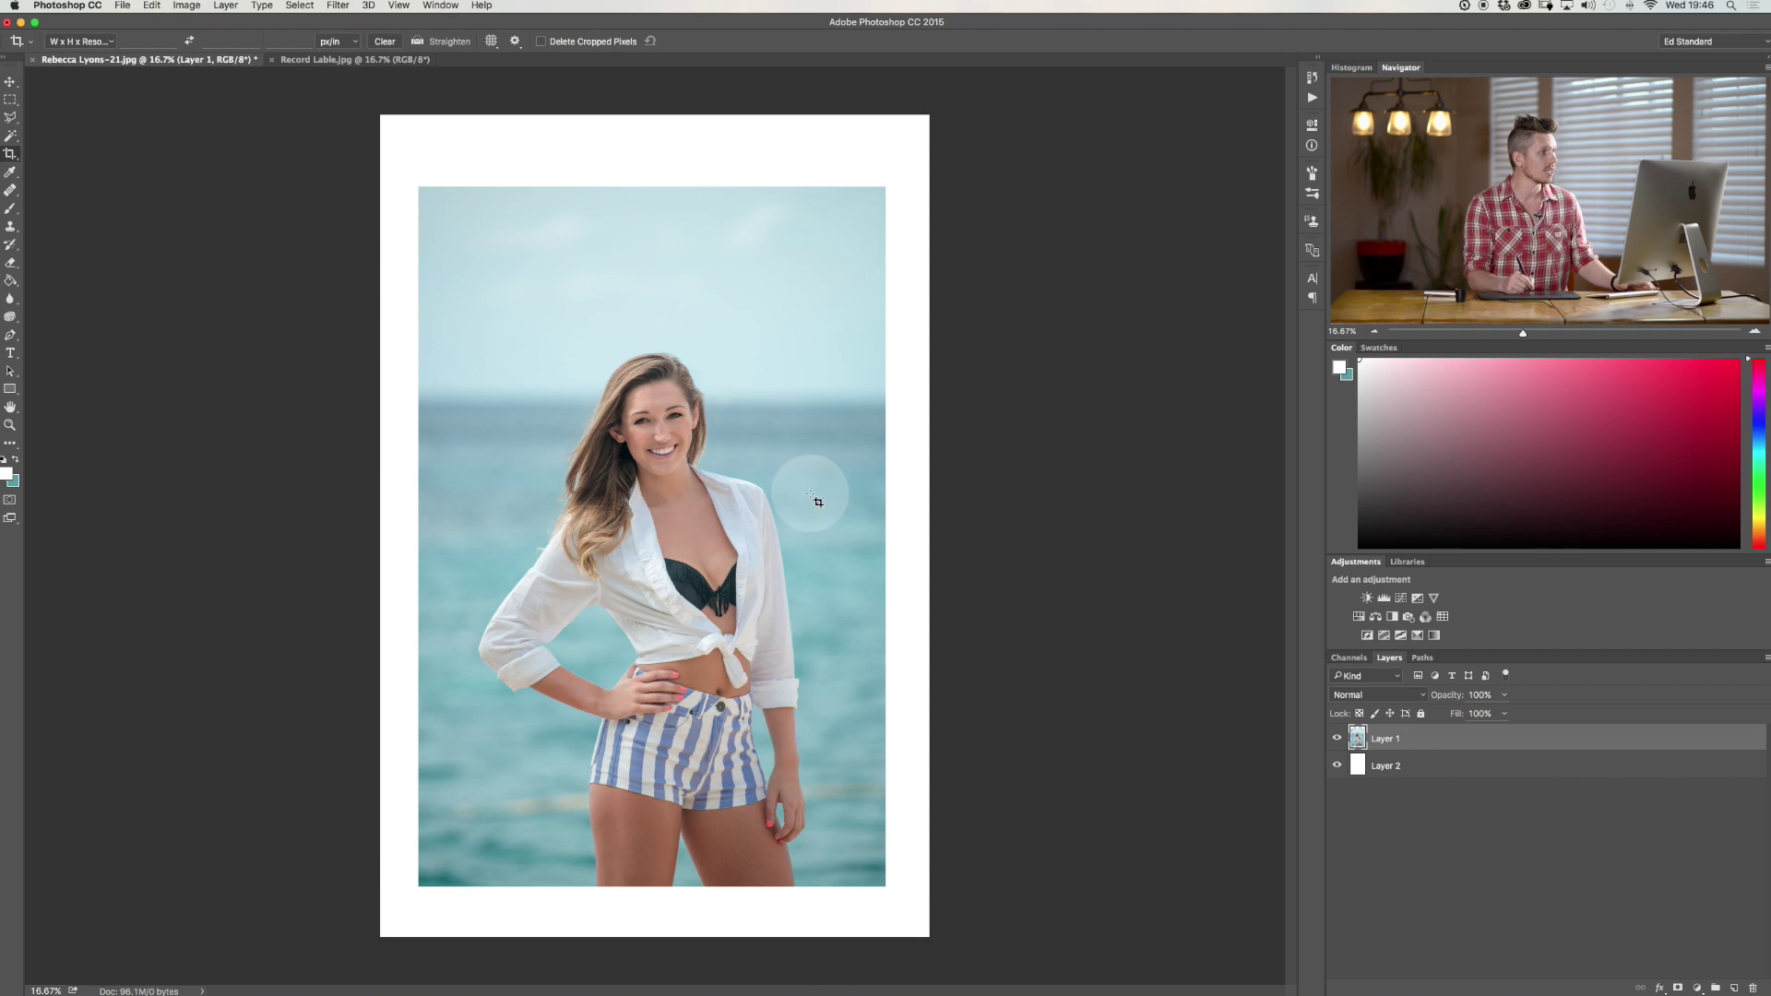
key(super+t)
- Switch the transform to Warp and bend the portrait upward
right_click(693, 391)
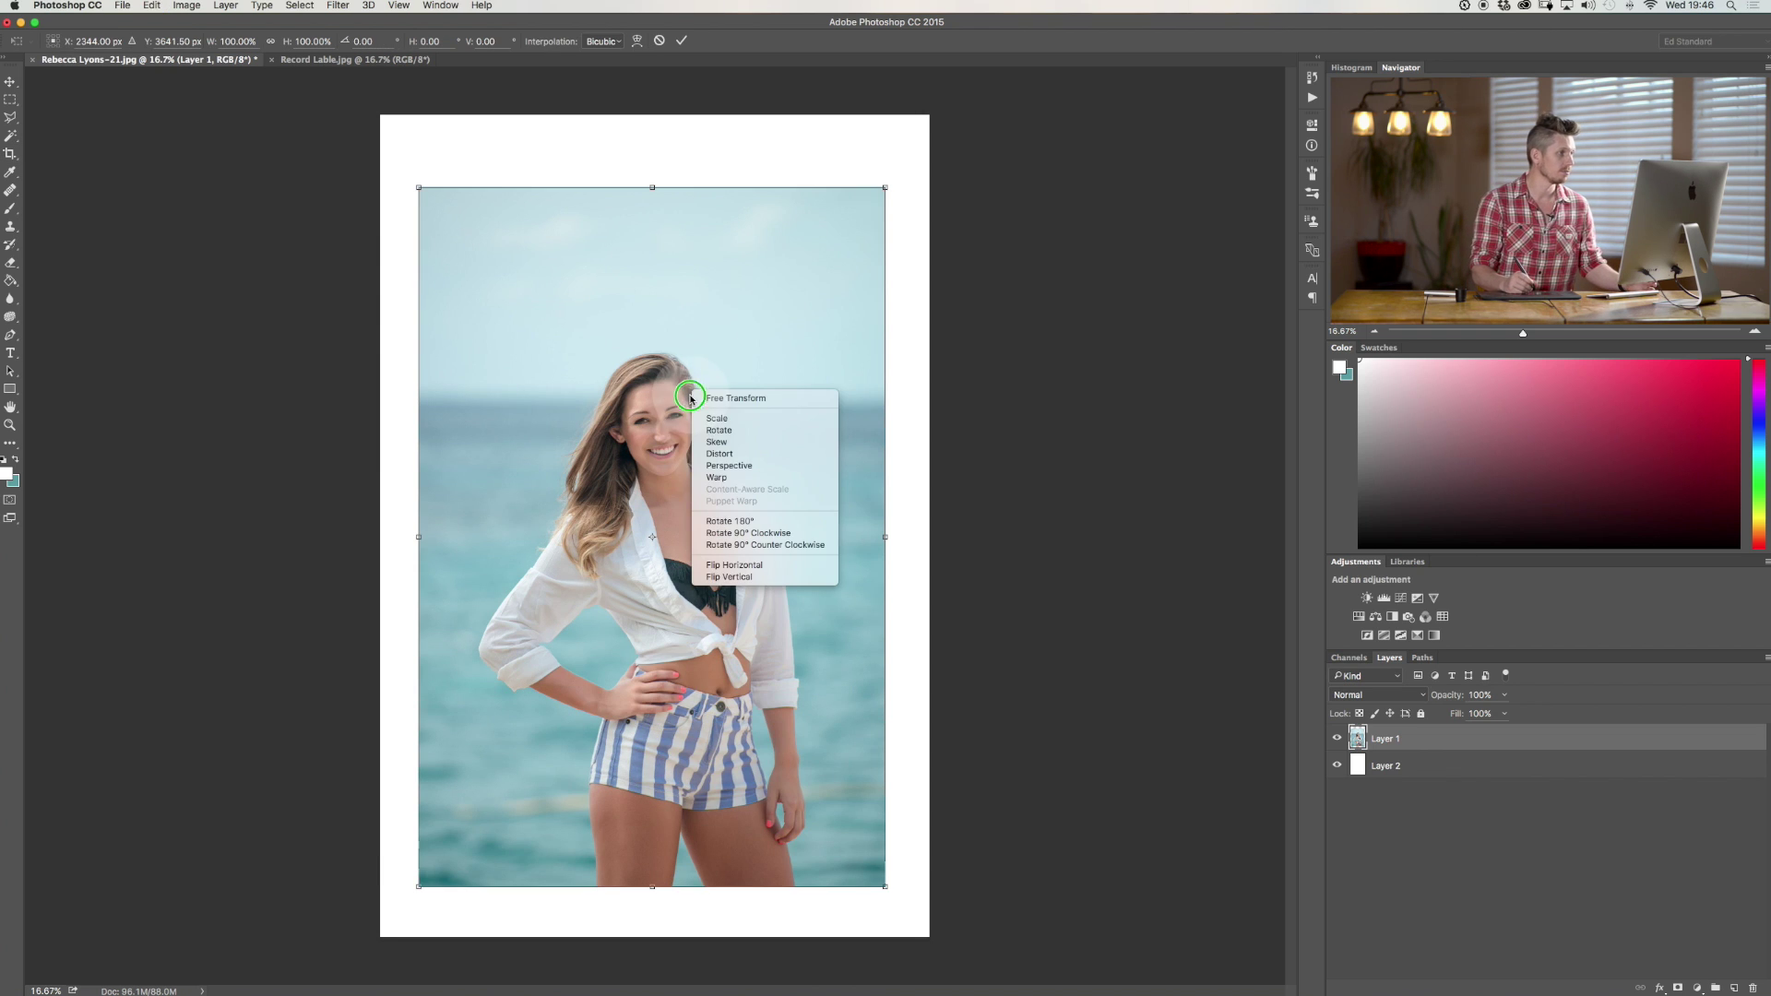
click(735, 477)
drag(672, 249, 692, 585)
- Return to Free Transform, stretch the top edge upward, then leave the transform for the Crop tool
click(639, 41)
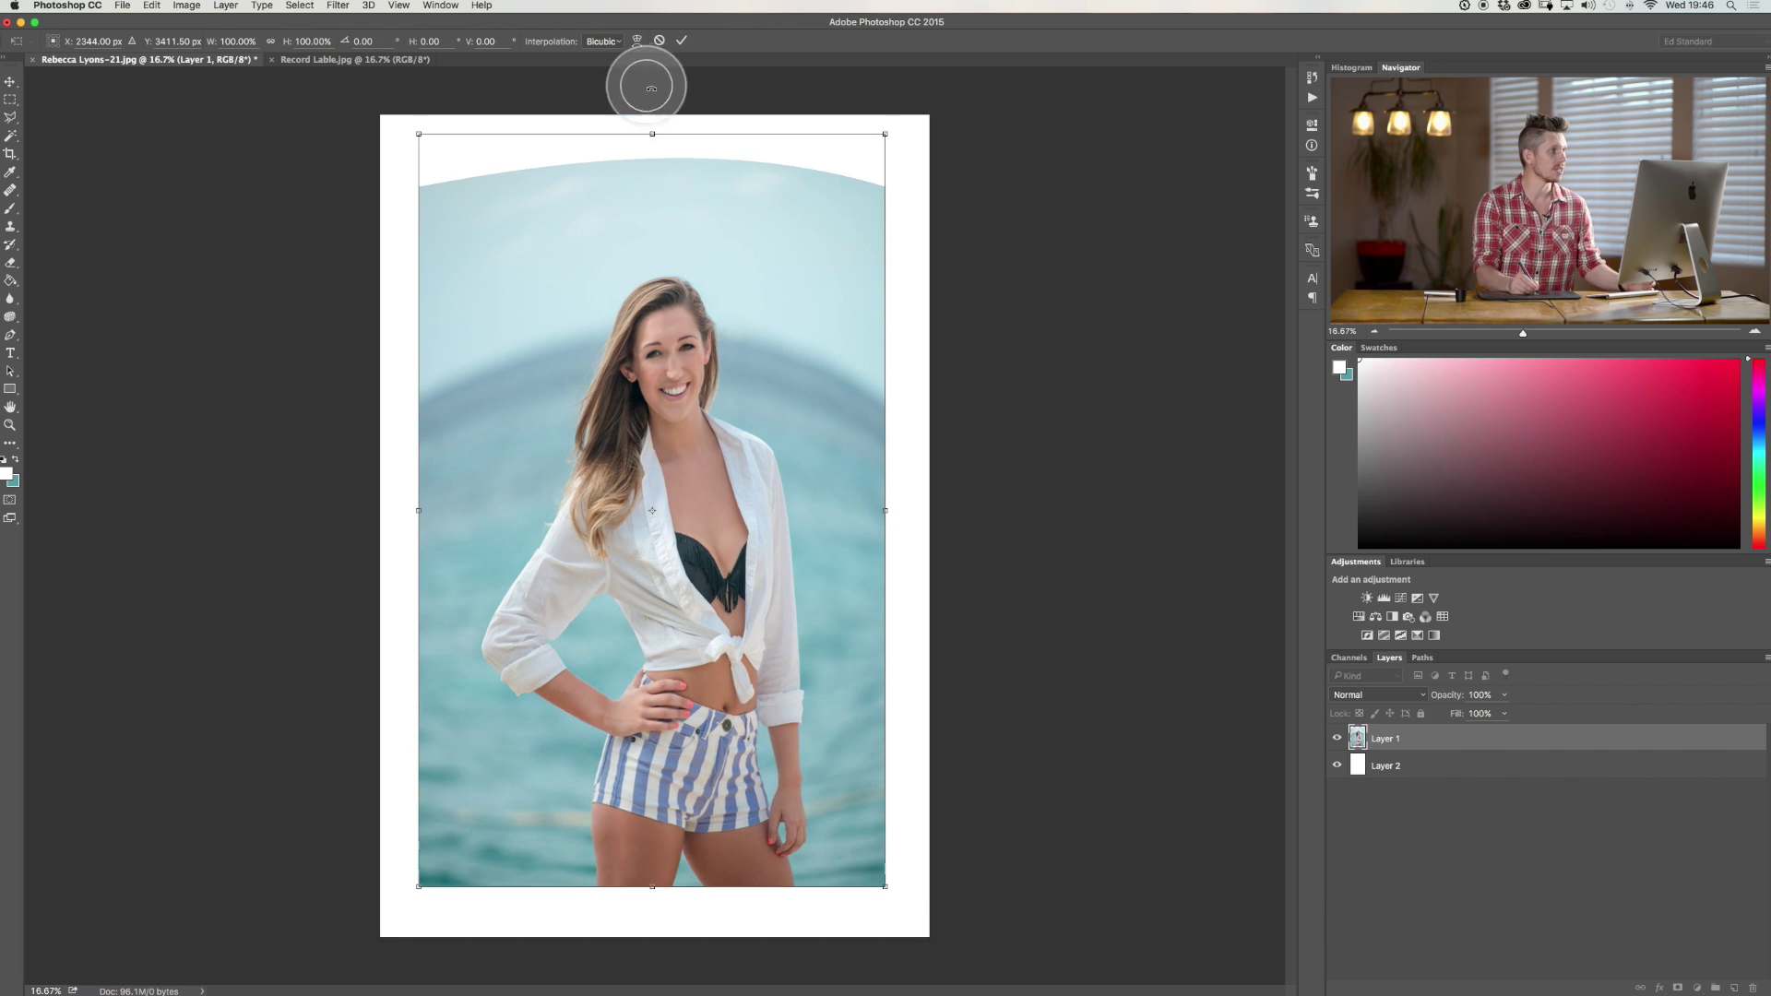
drag(653, 135, 652, 11)
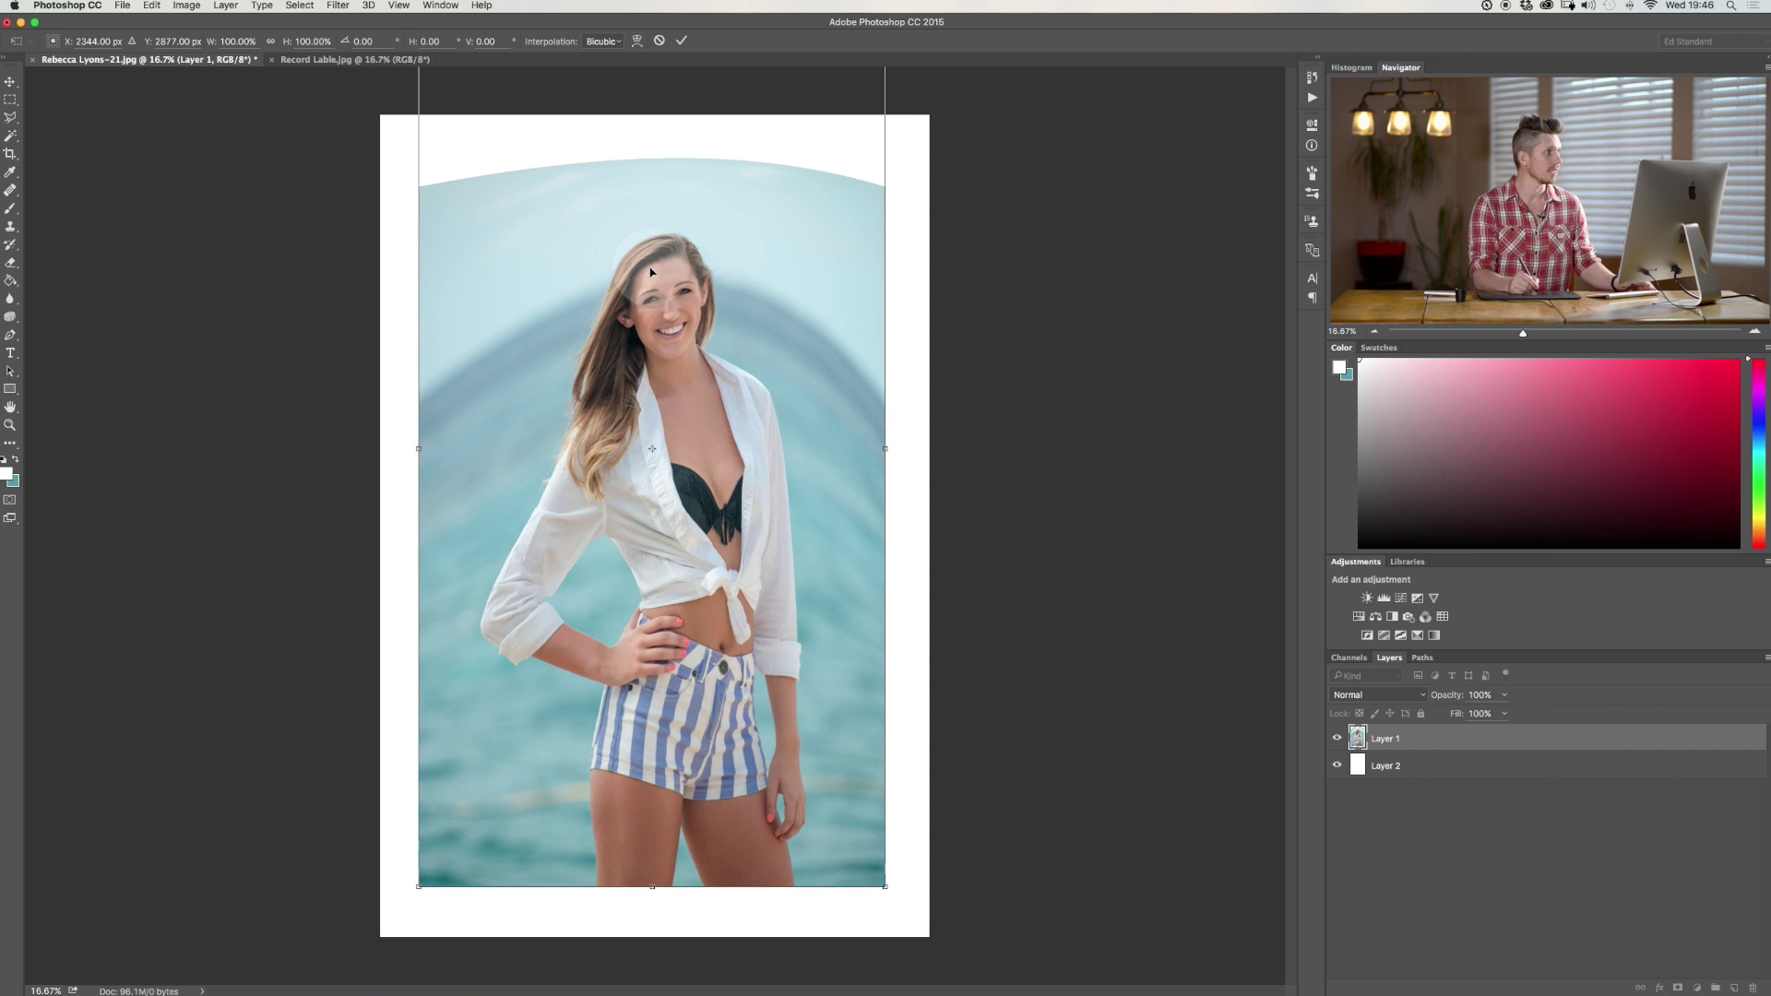
key(Return)
key(c)
right_click(650, 361)
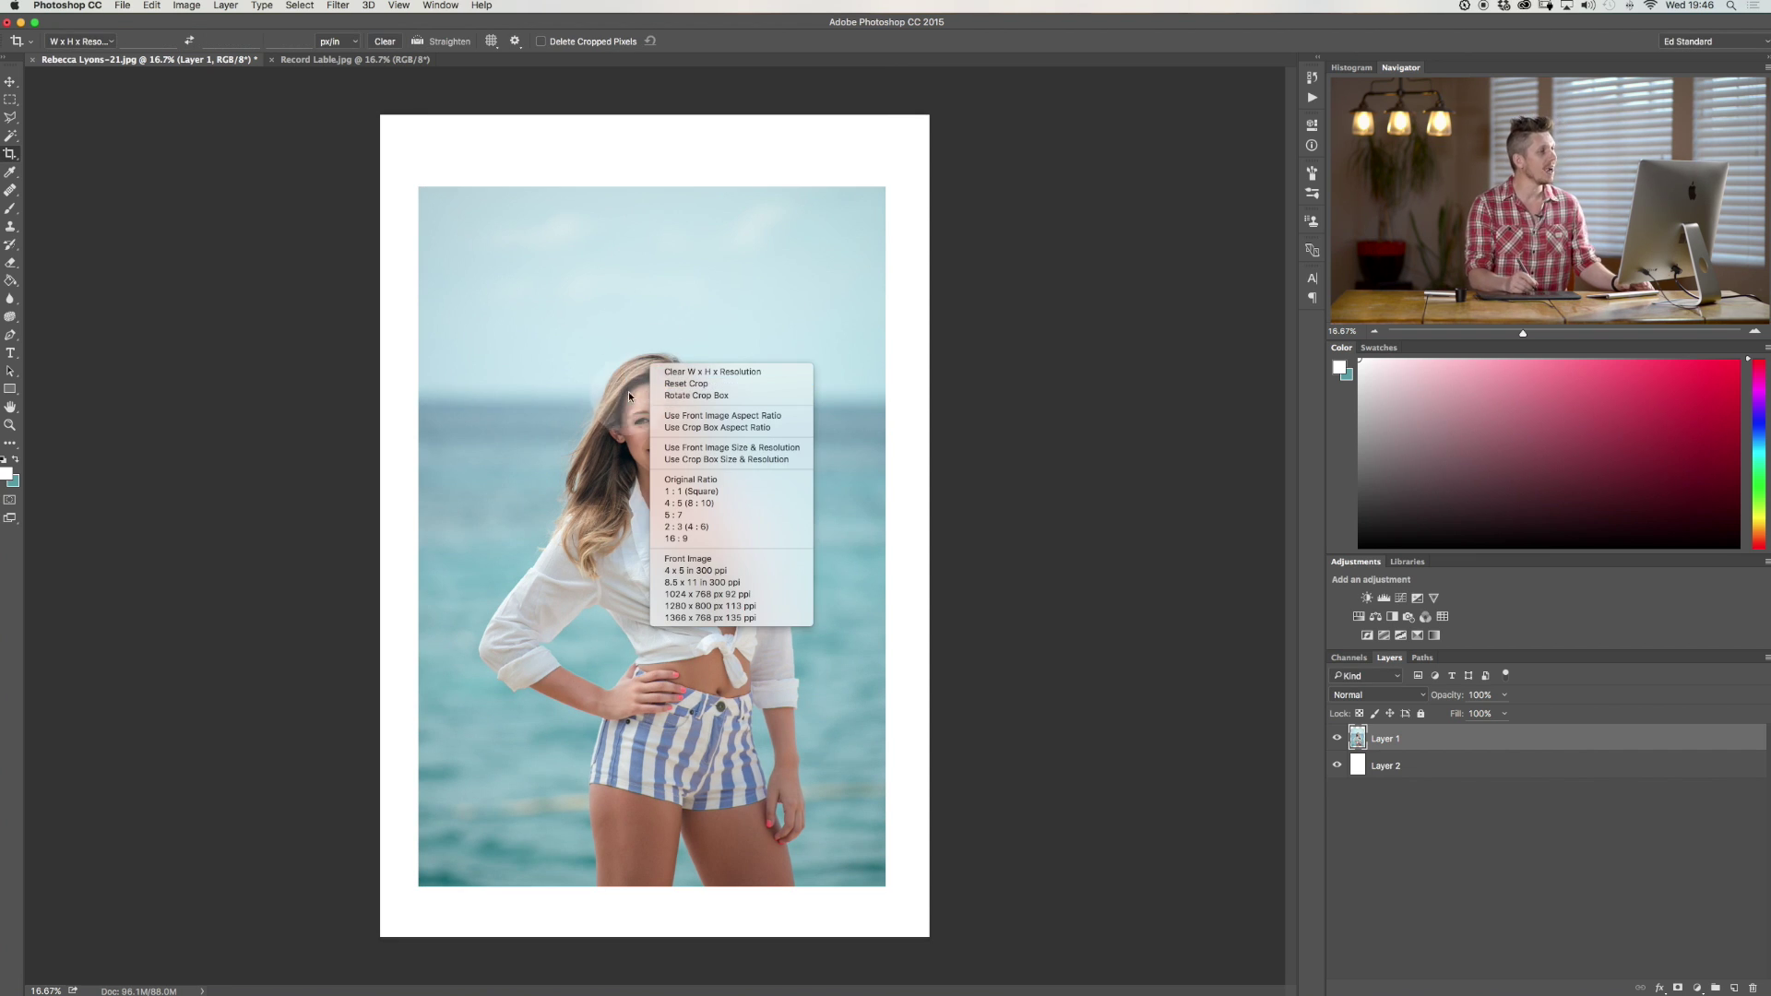
- Restart Free Transform and try rotating the portrait 180°, then undo it
click(930, 284)
key(ctrl+t)
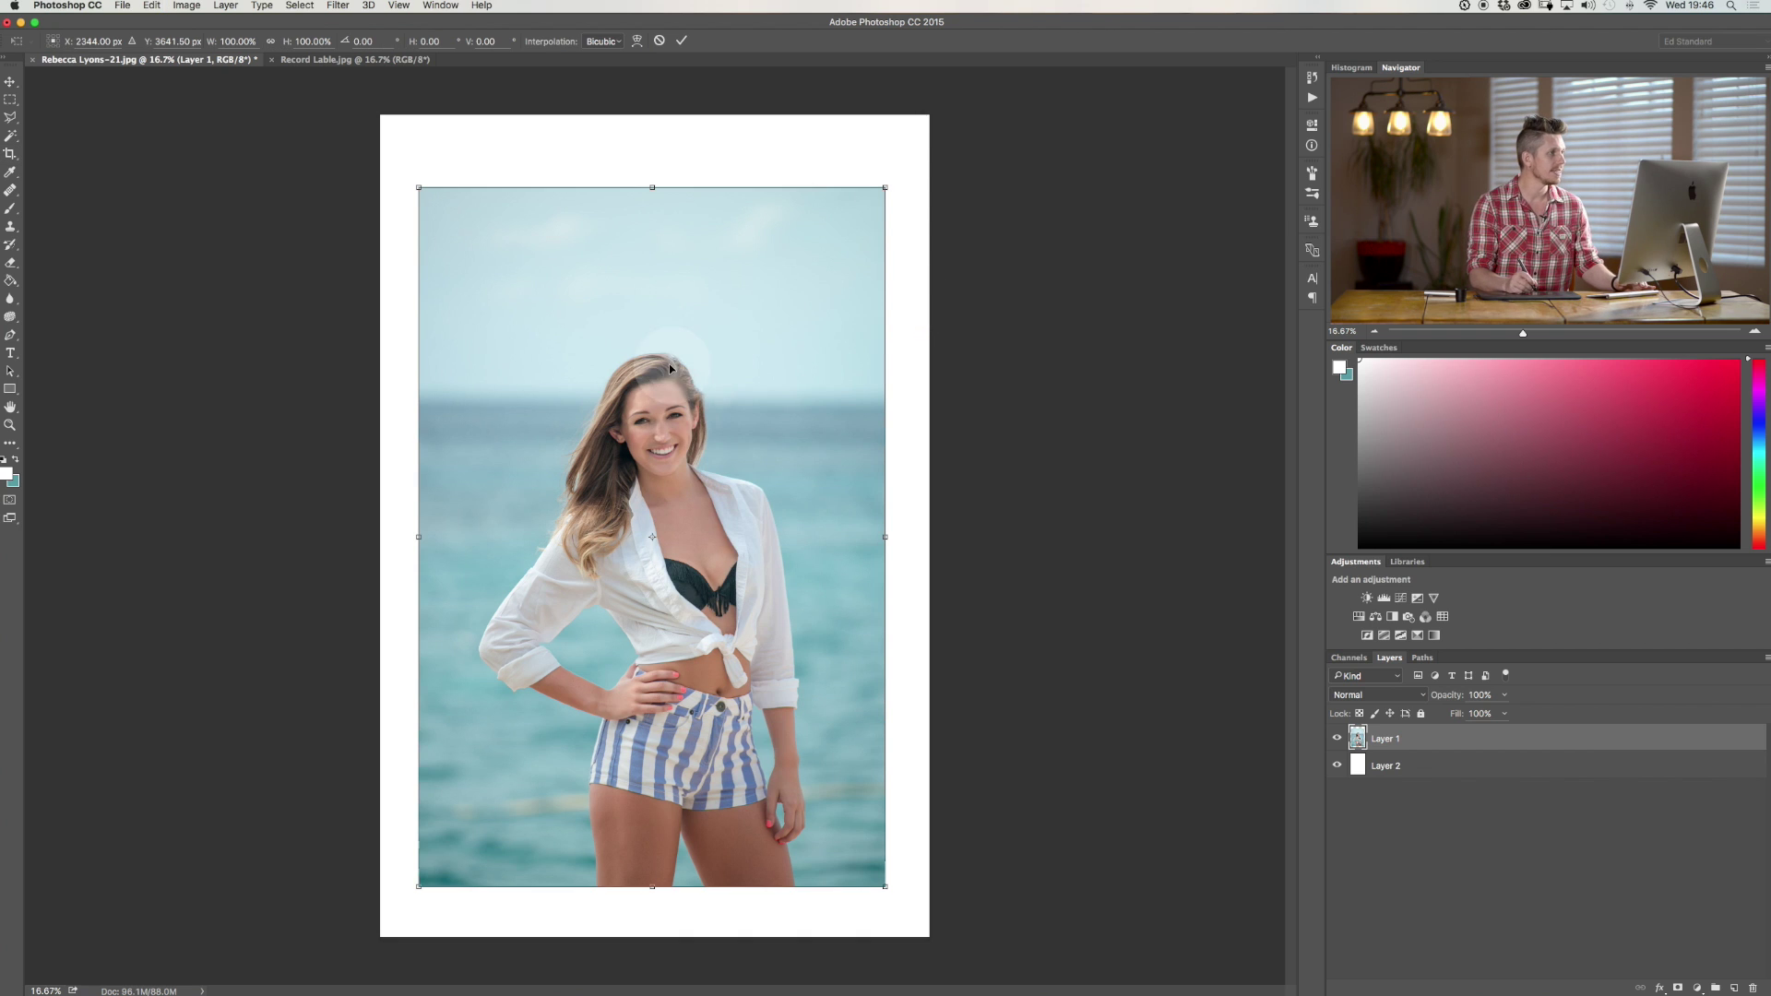
right_click(667, 364)
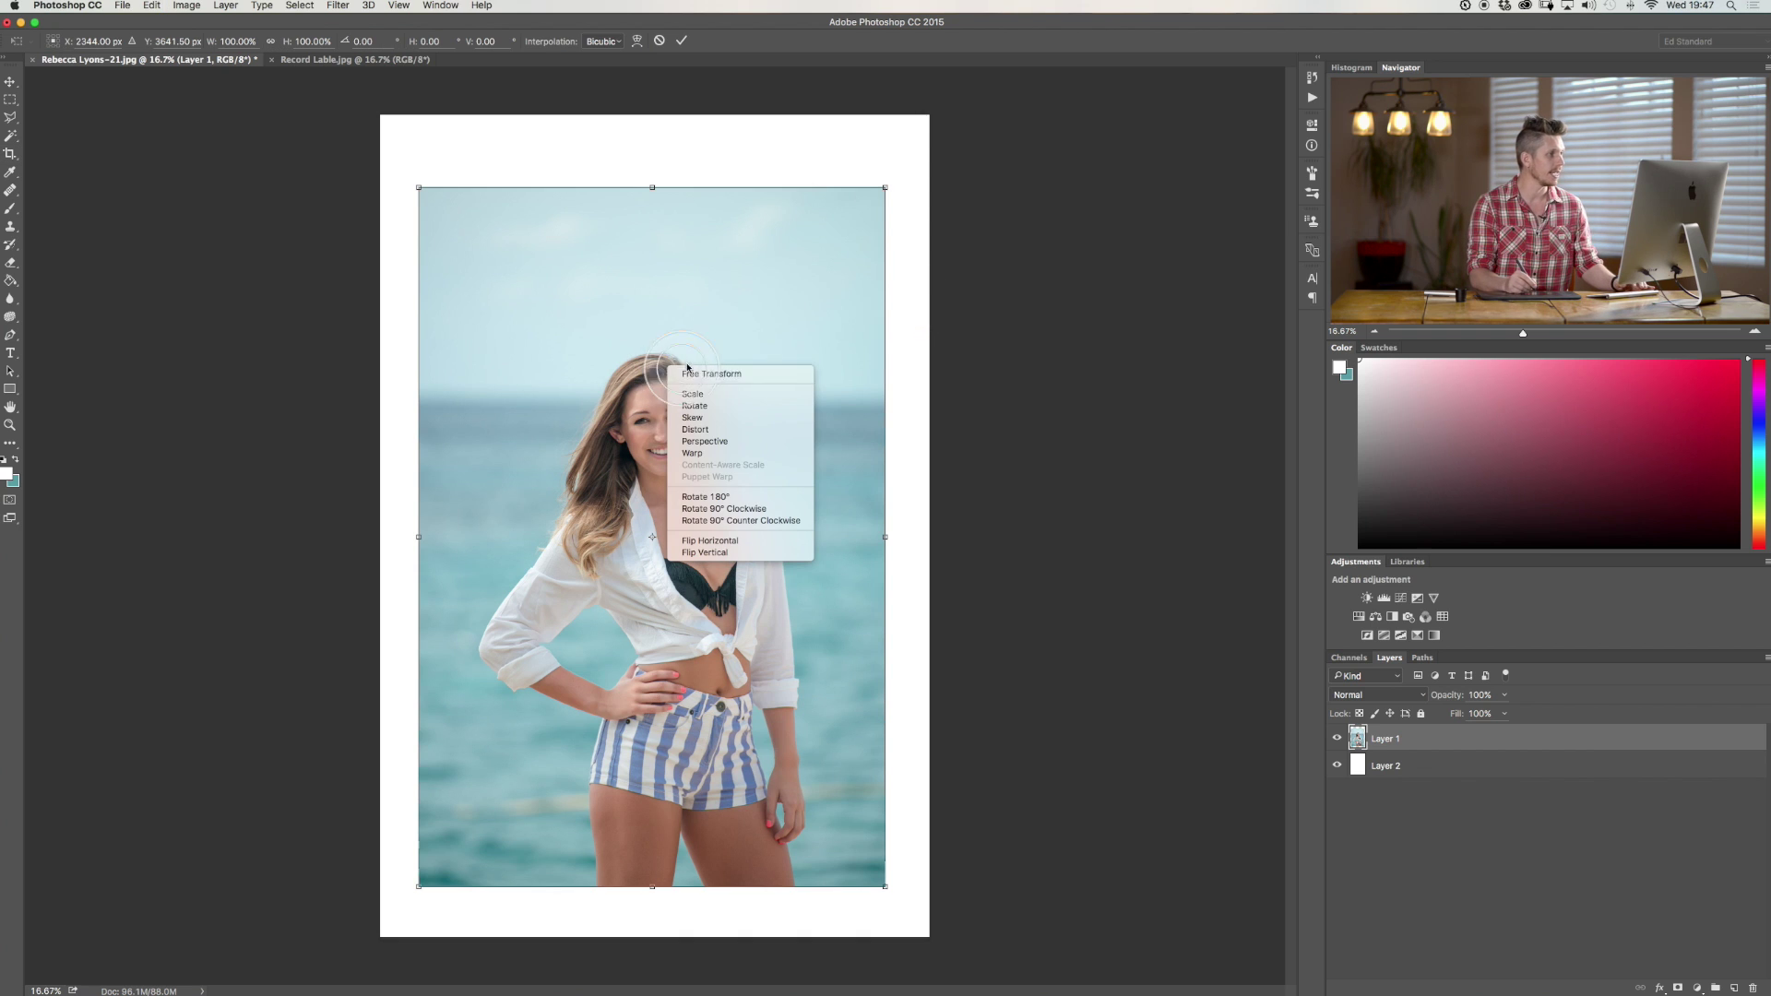
click(721, 504)
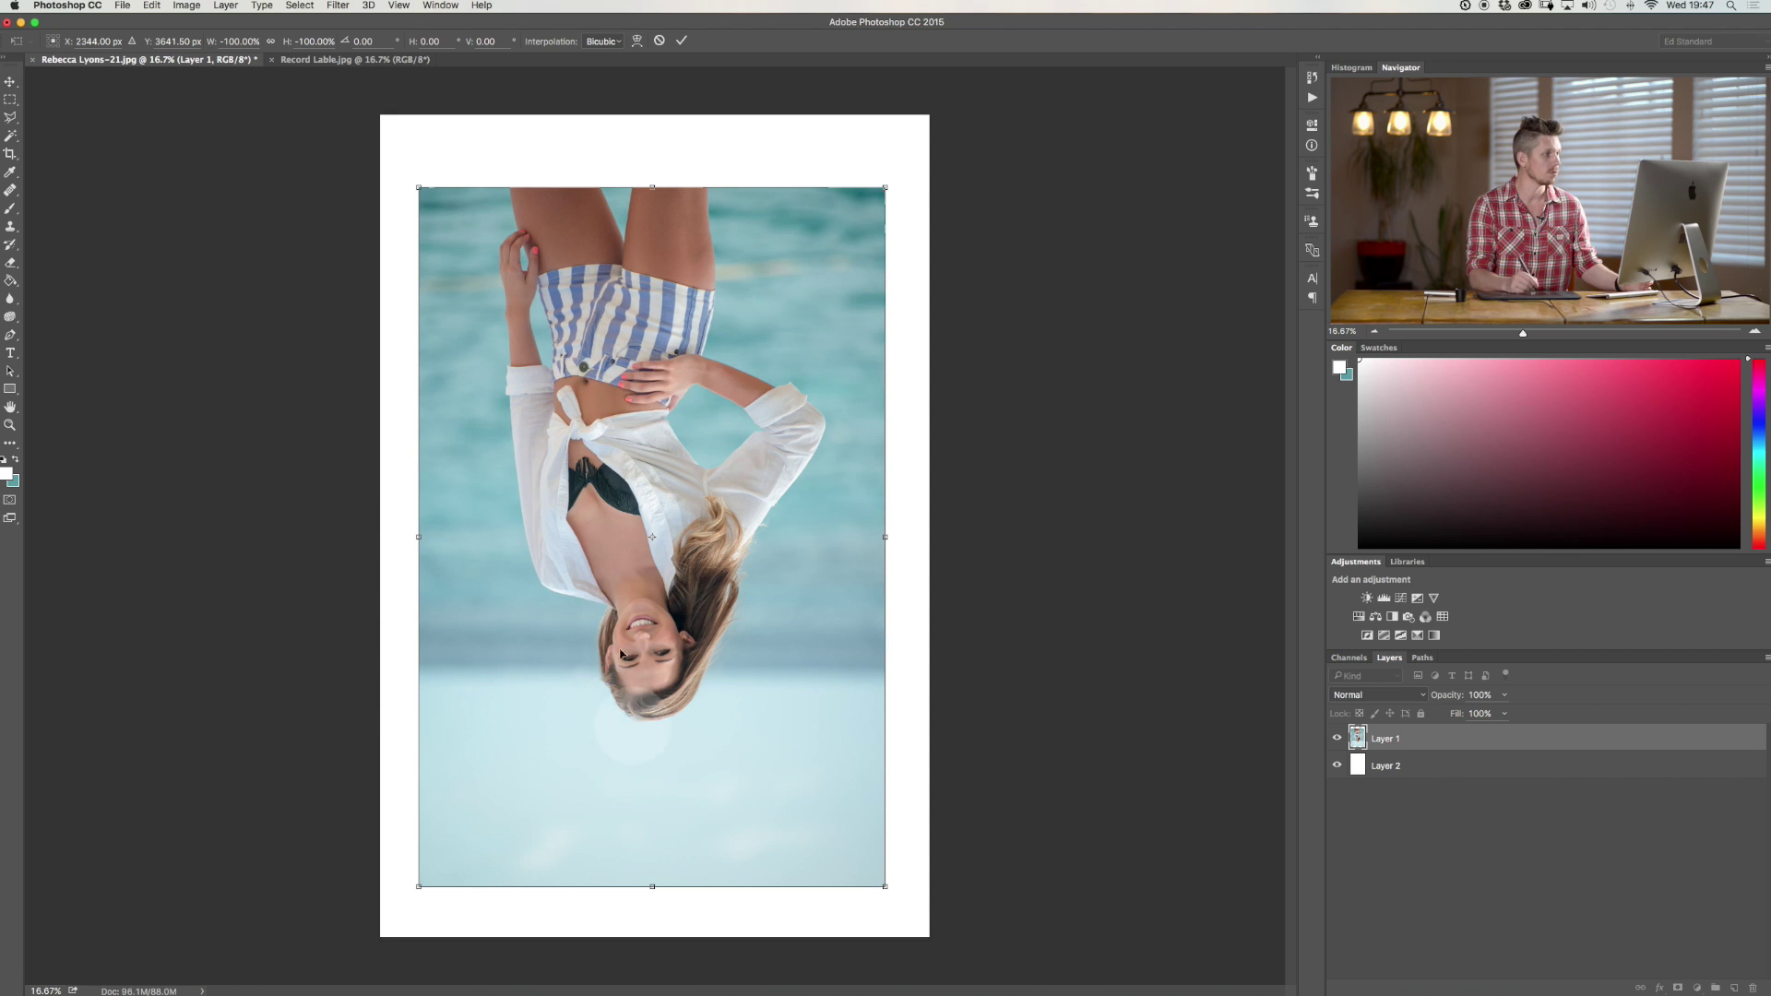
key(ctrl+z)
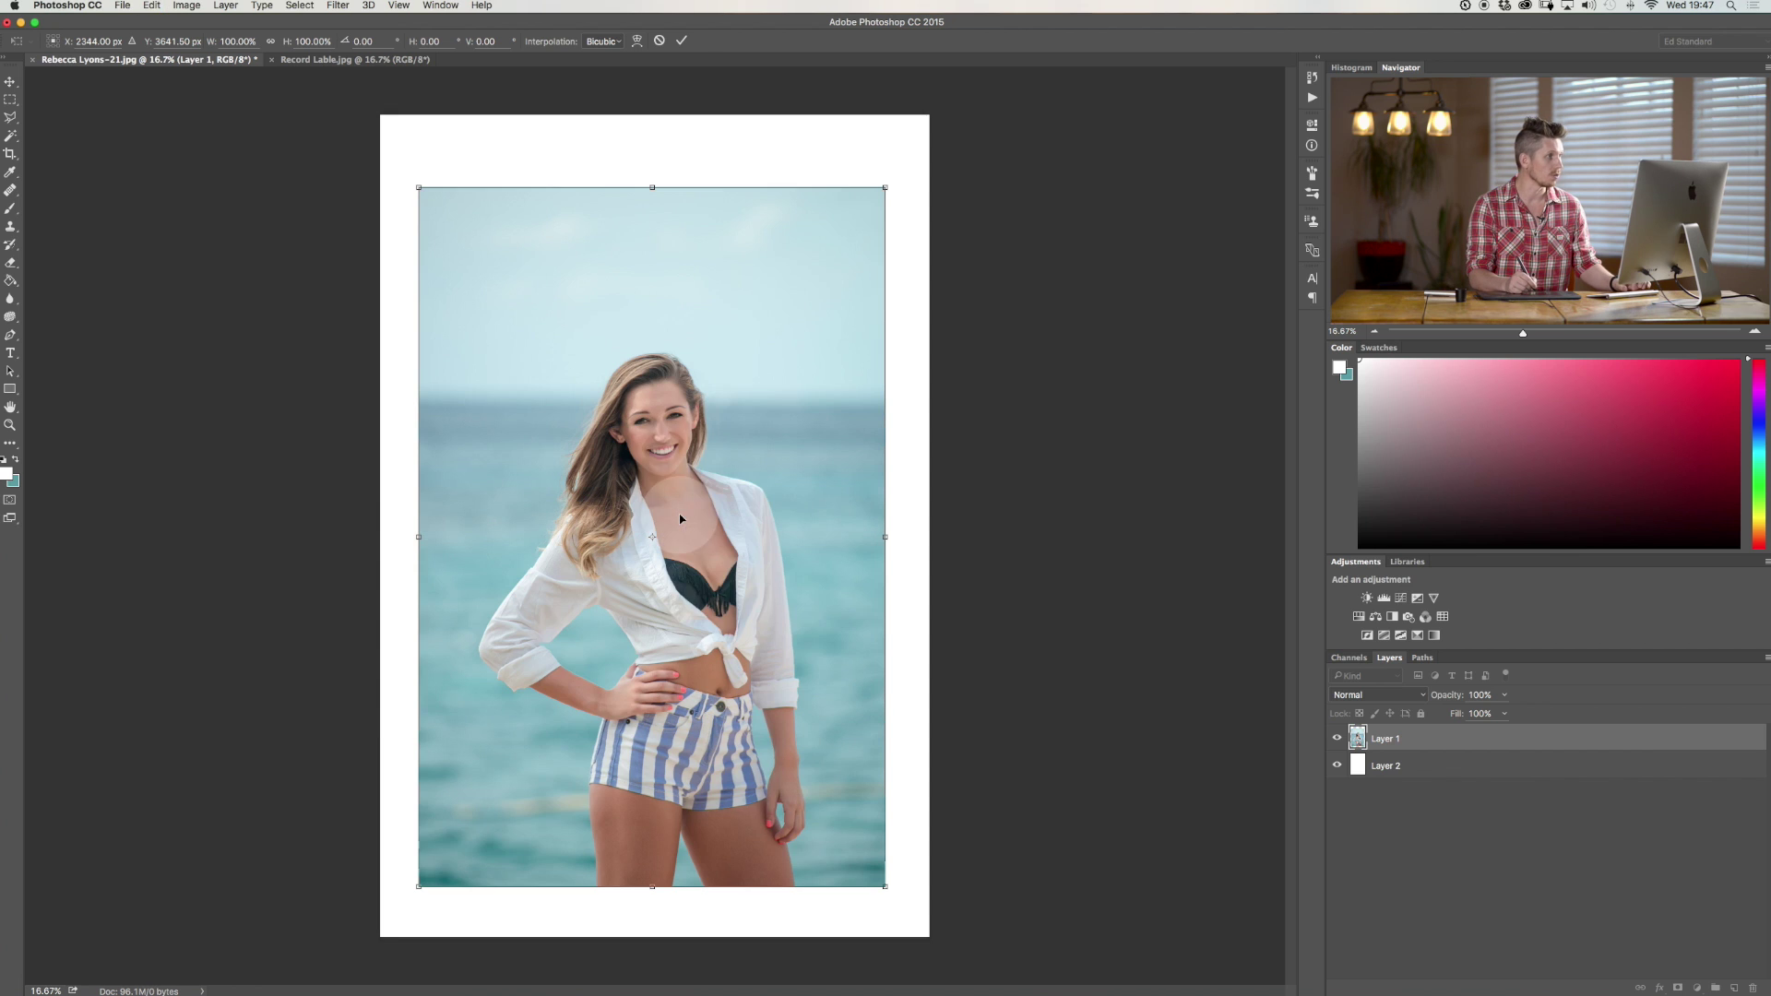
- Try a 90° clockwise rotation of the portrait and undo it
right_click(708, 459)
click(760, 601)
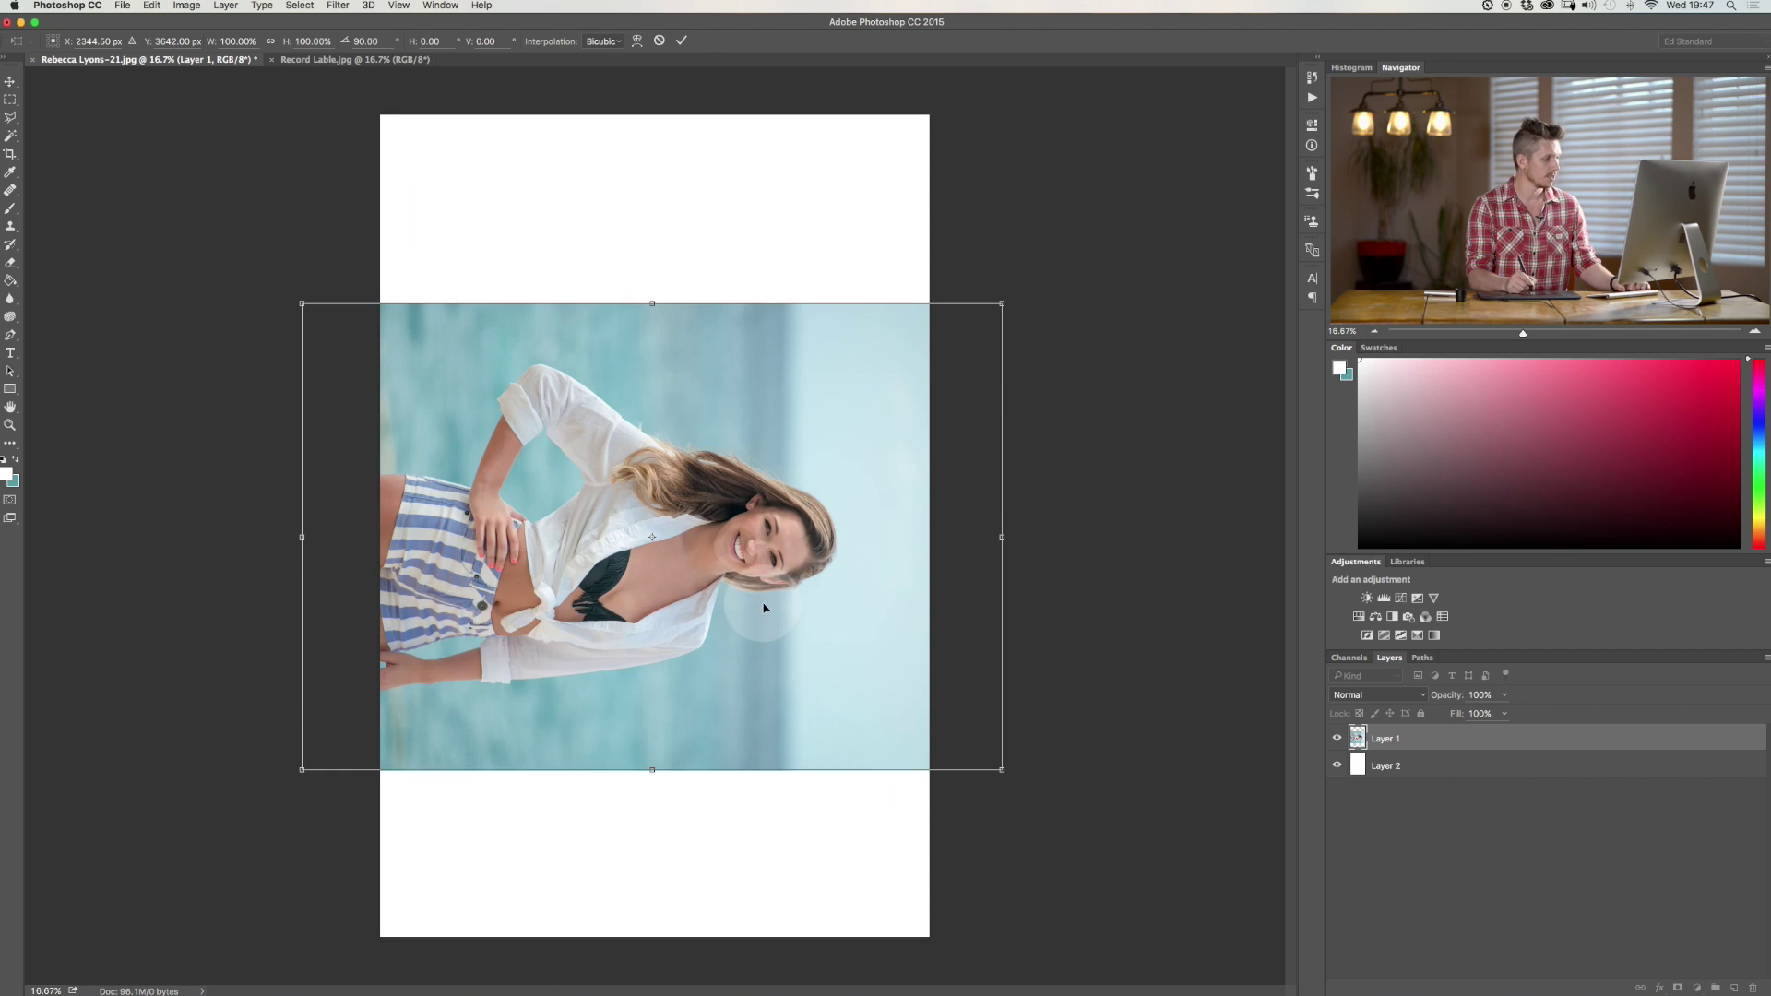
key(ctrl+z)
right_click(668, 380)
click(669, 434)
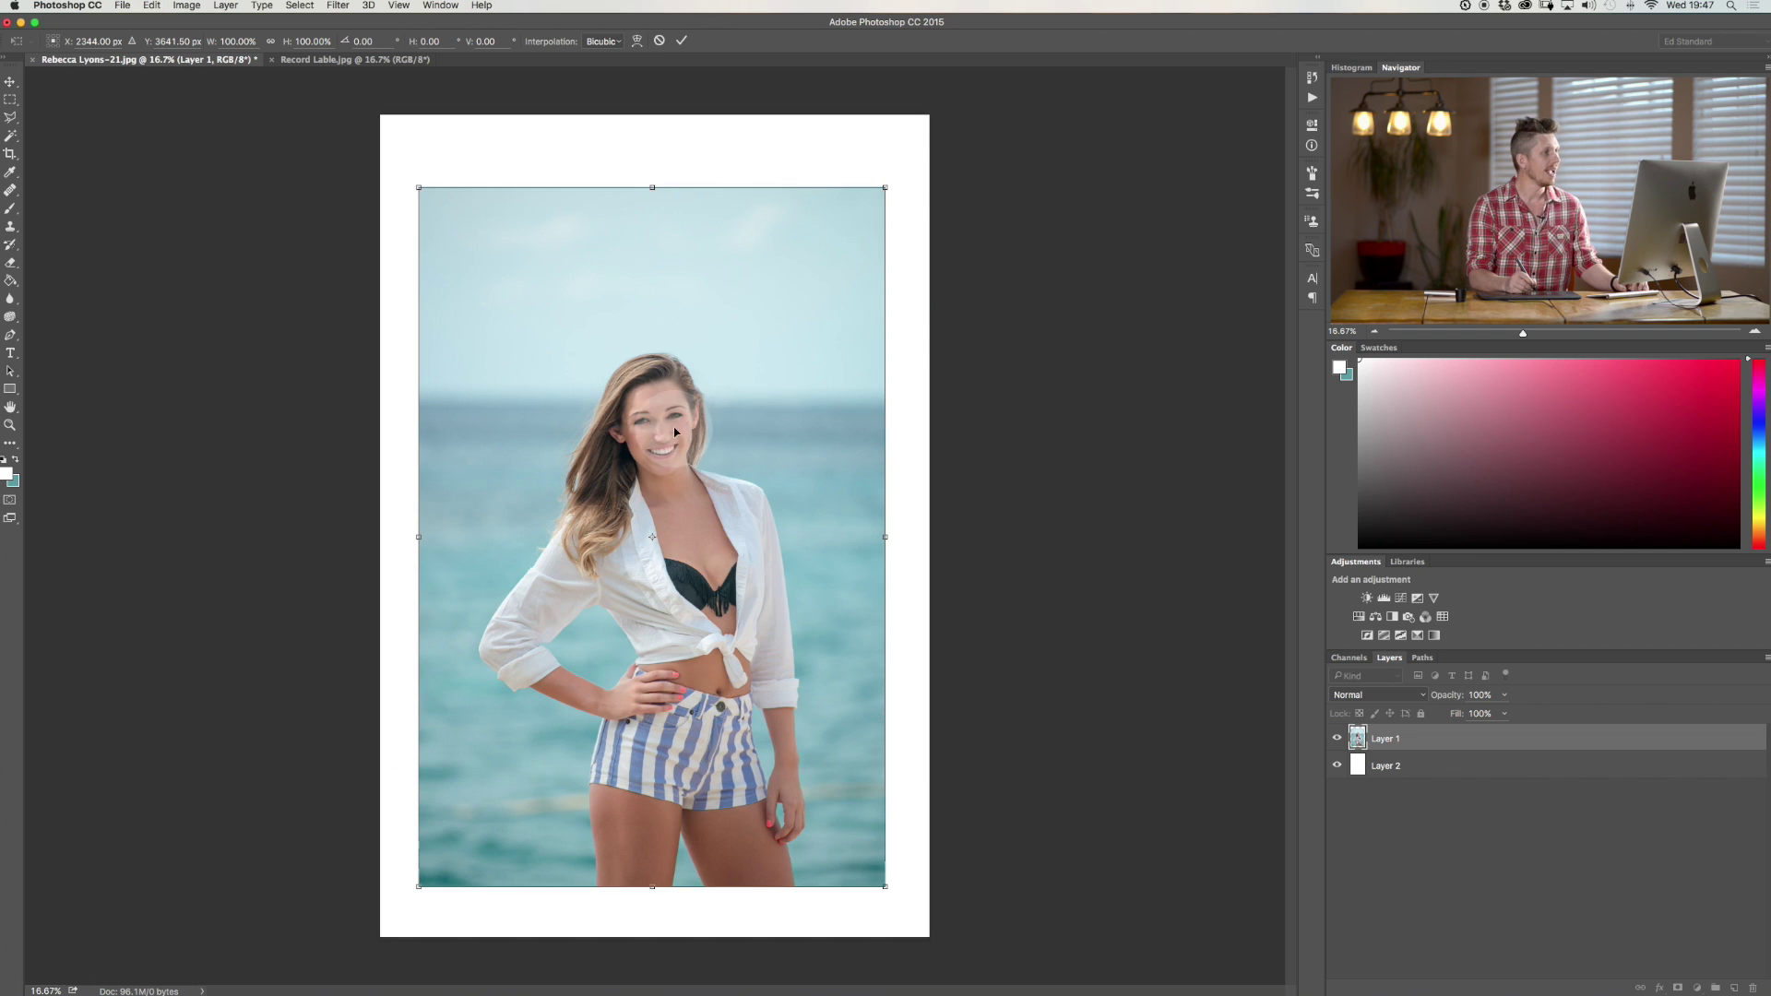
right_click(678, 428)
click(682, 432)
right_click(702, 497)
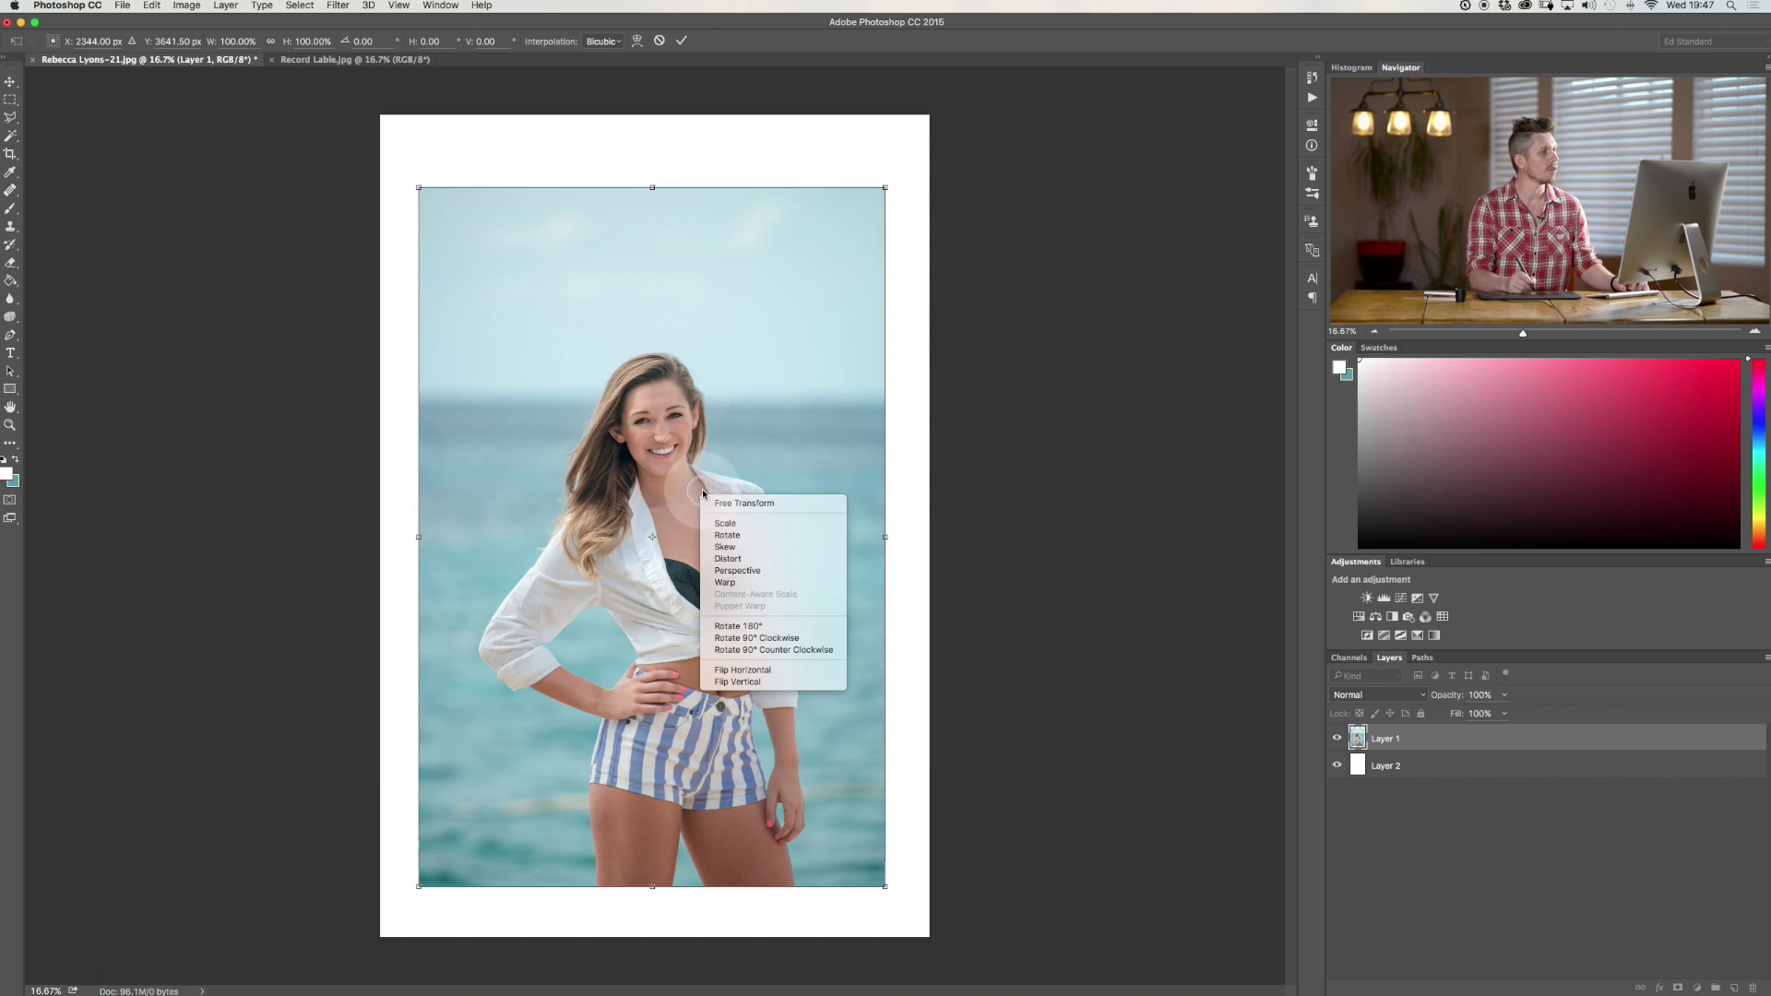
- Test vertical and horizontal flips, undo both, then discard the pending transform via the Type tool
click(747, 683)
key(ctrl+z)
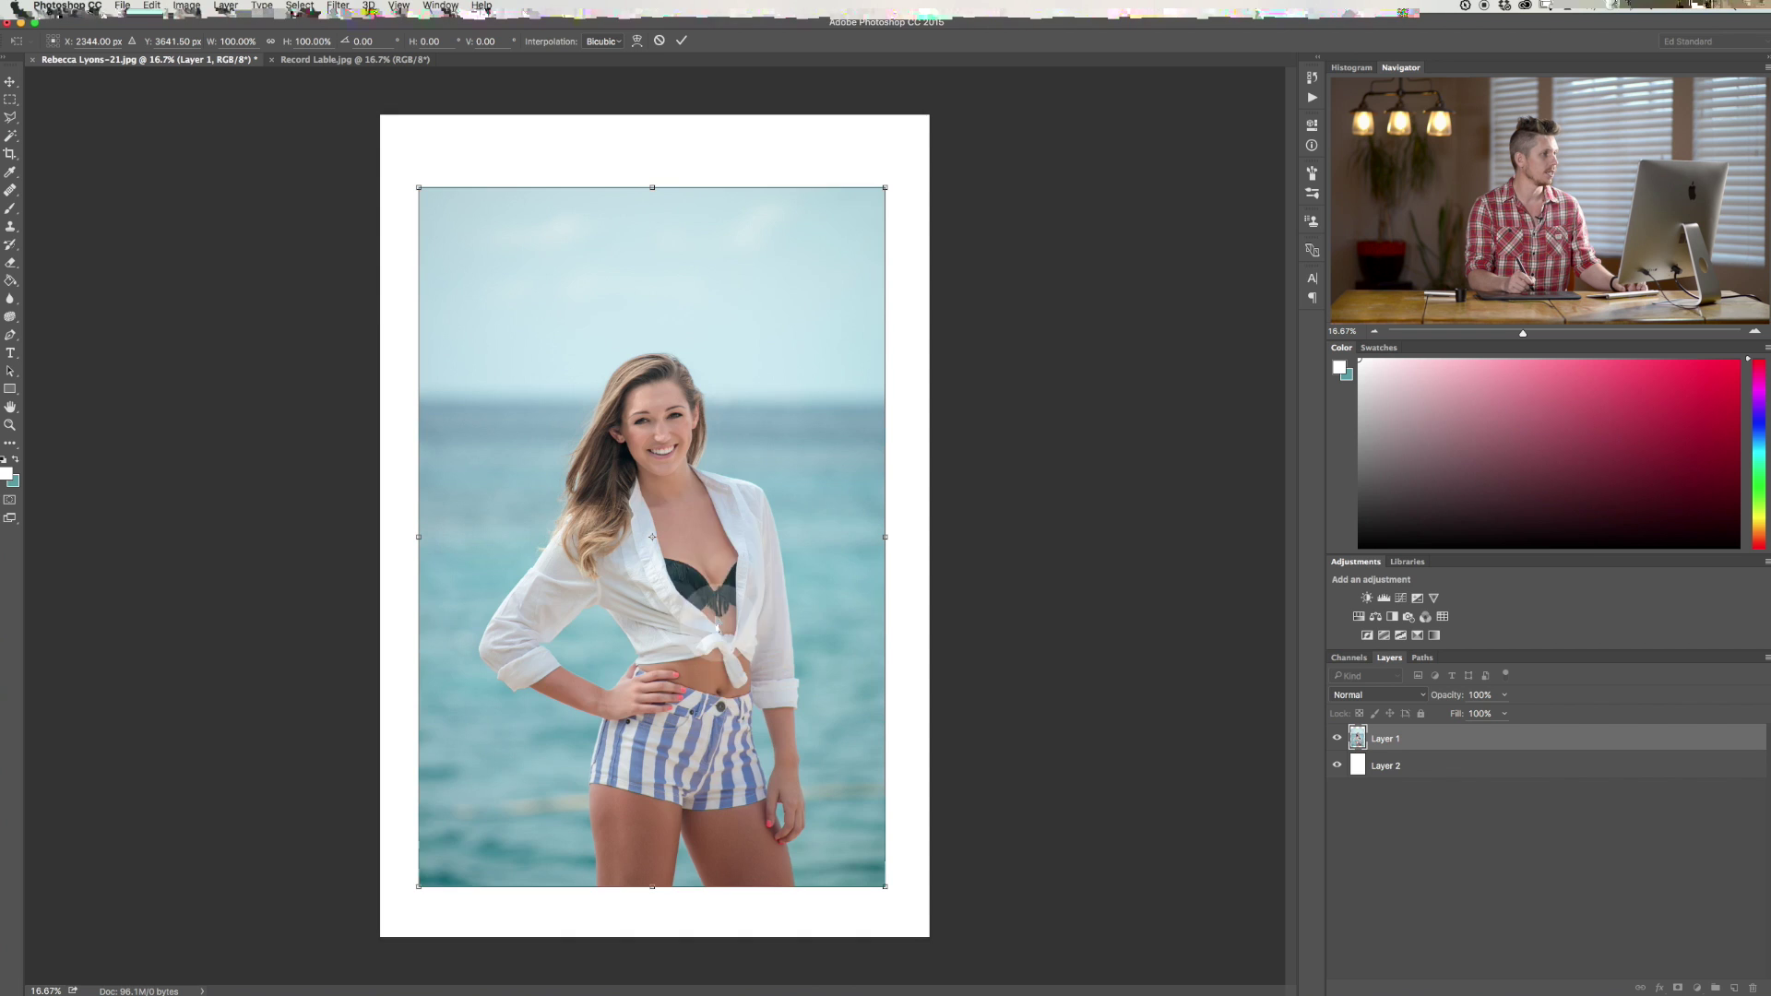
right_click(693, 529)
click(739, 700)
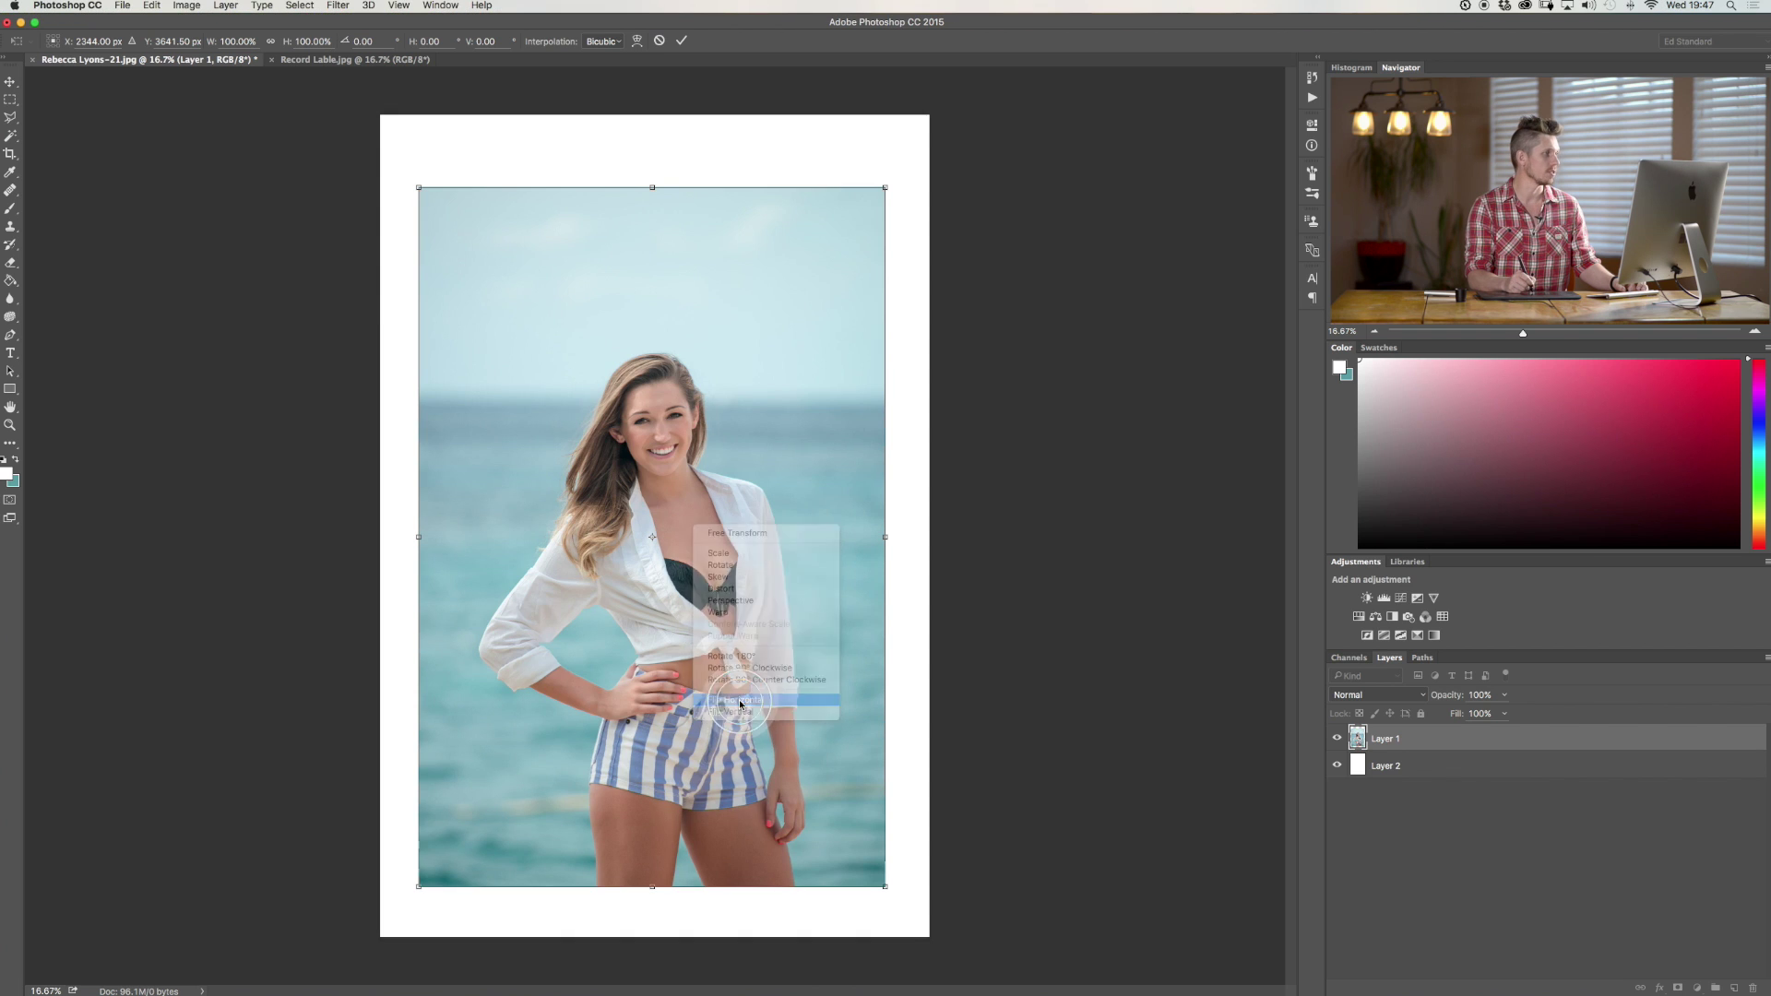
key(ctrl+z)
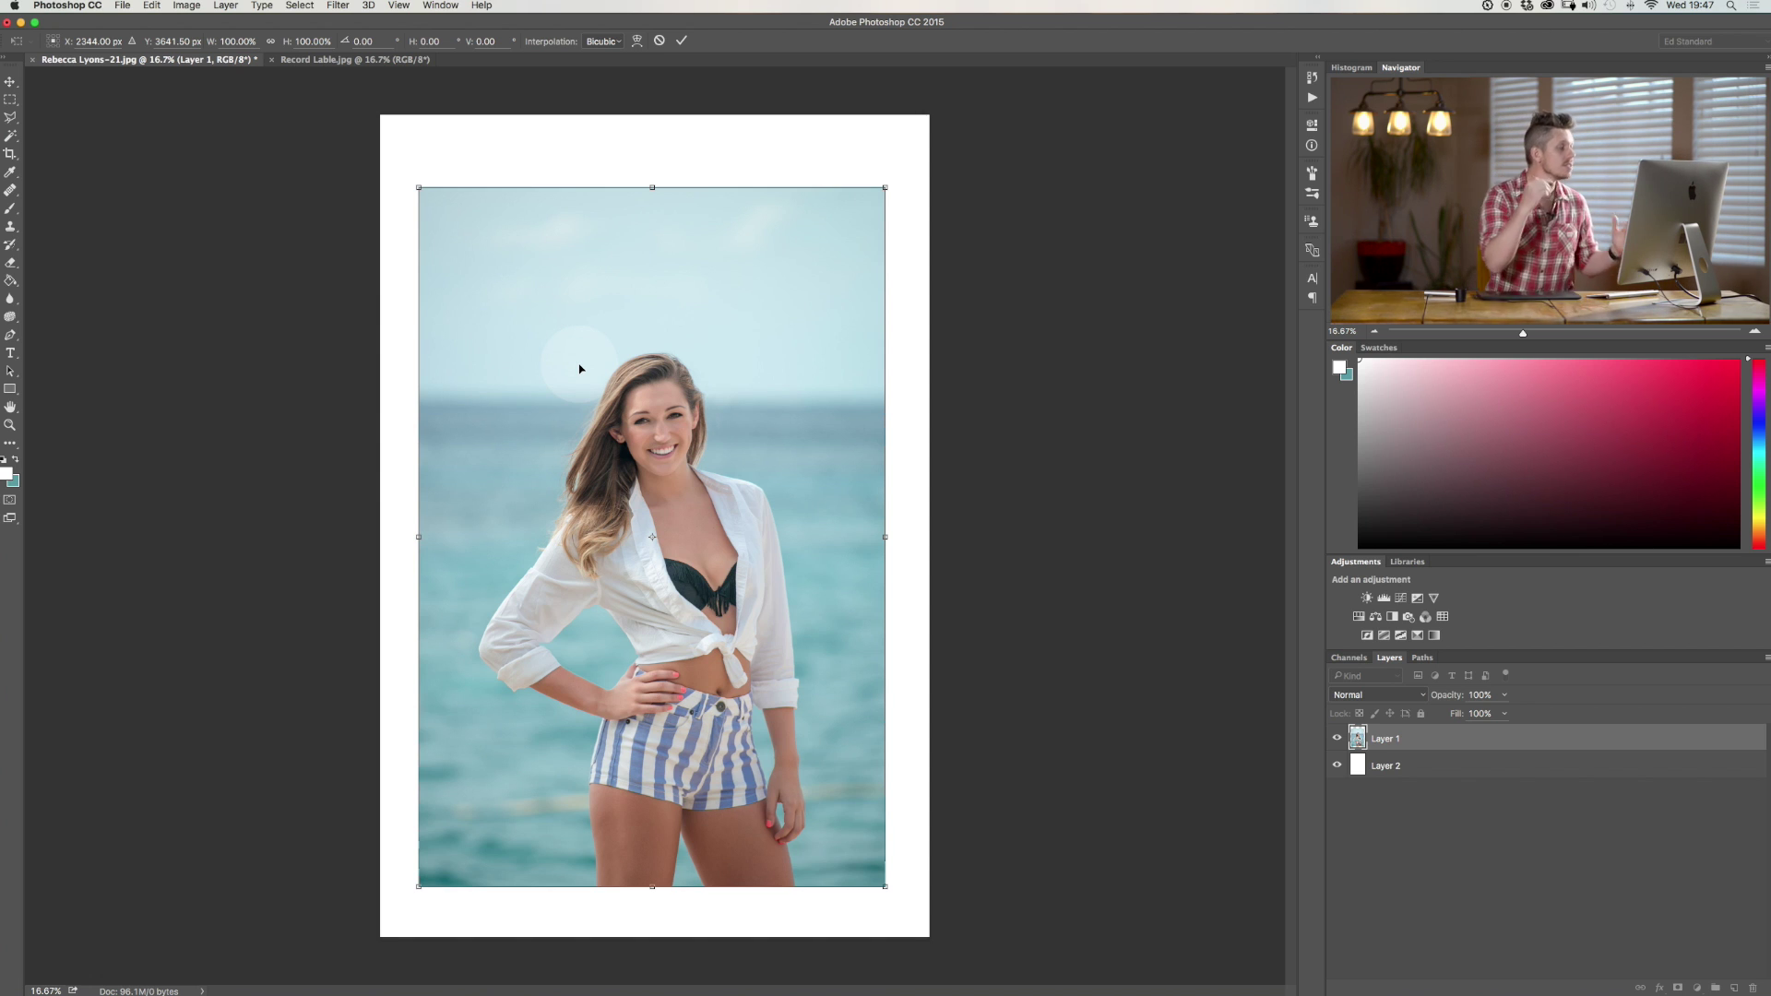
click(10, 353)
click(837, 318)
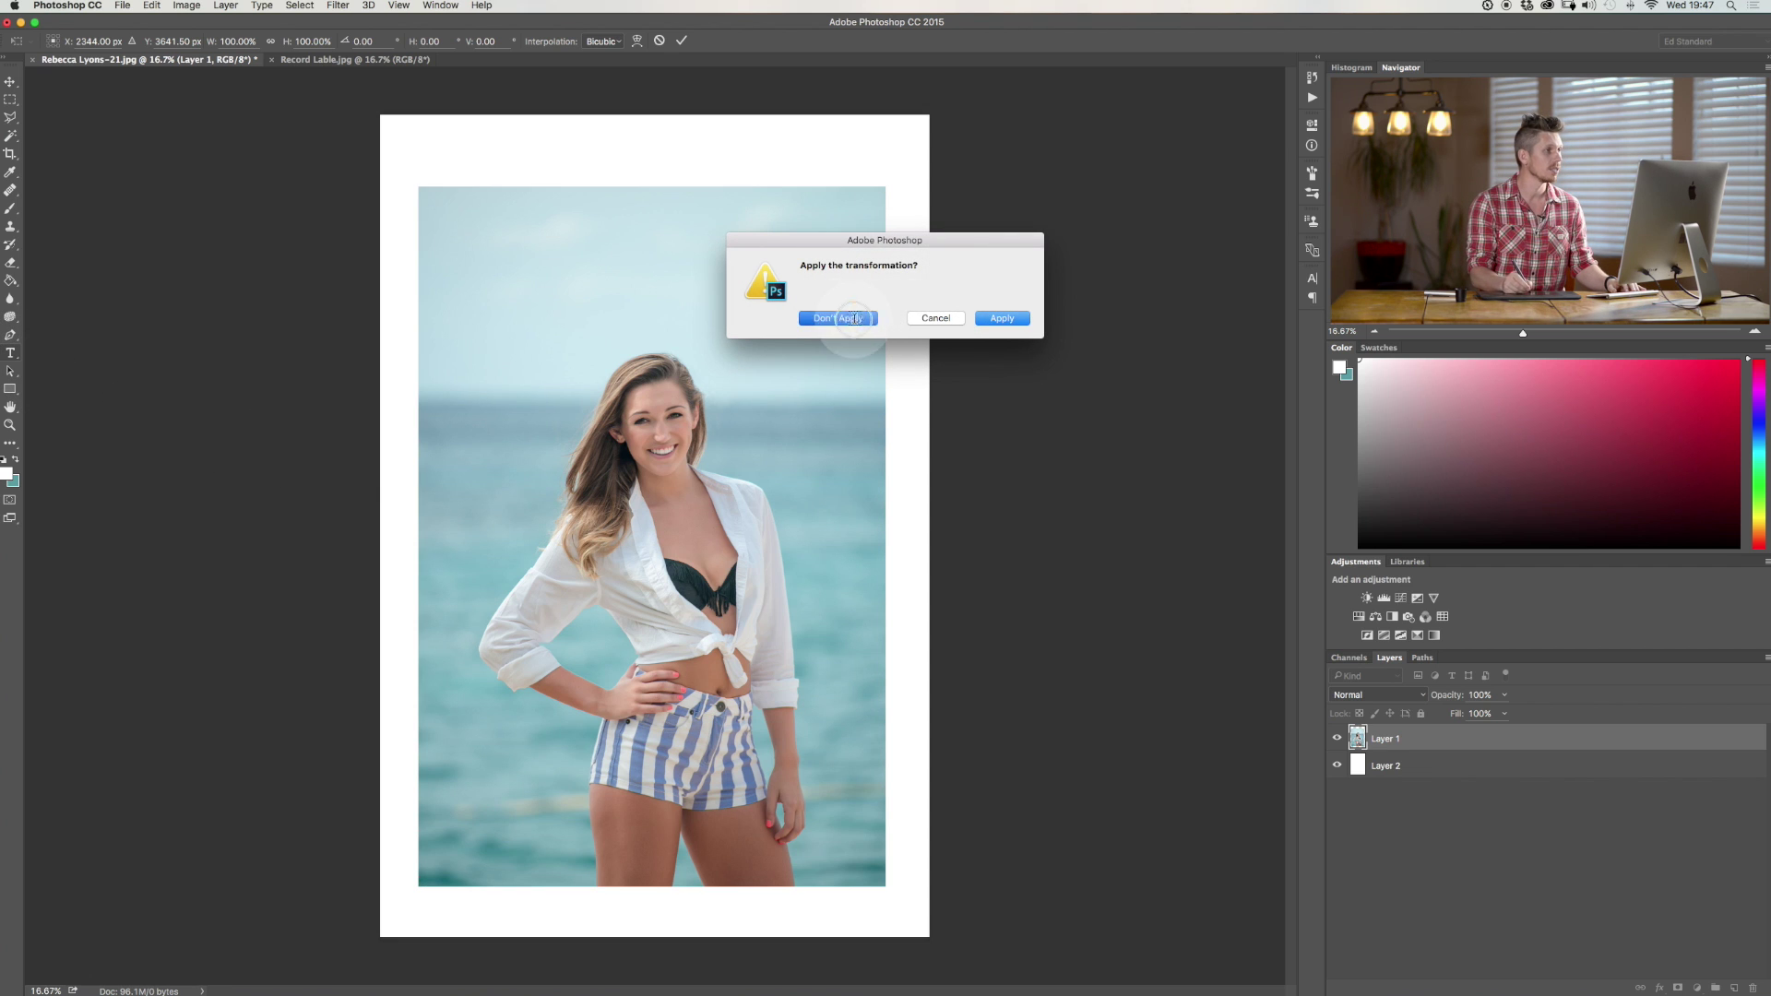
- Add the text 'test' over the portrait
click(596, 424)
text(test)
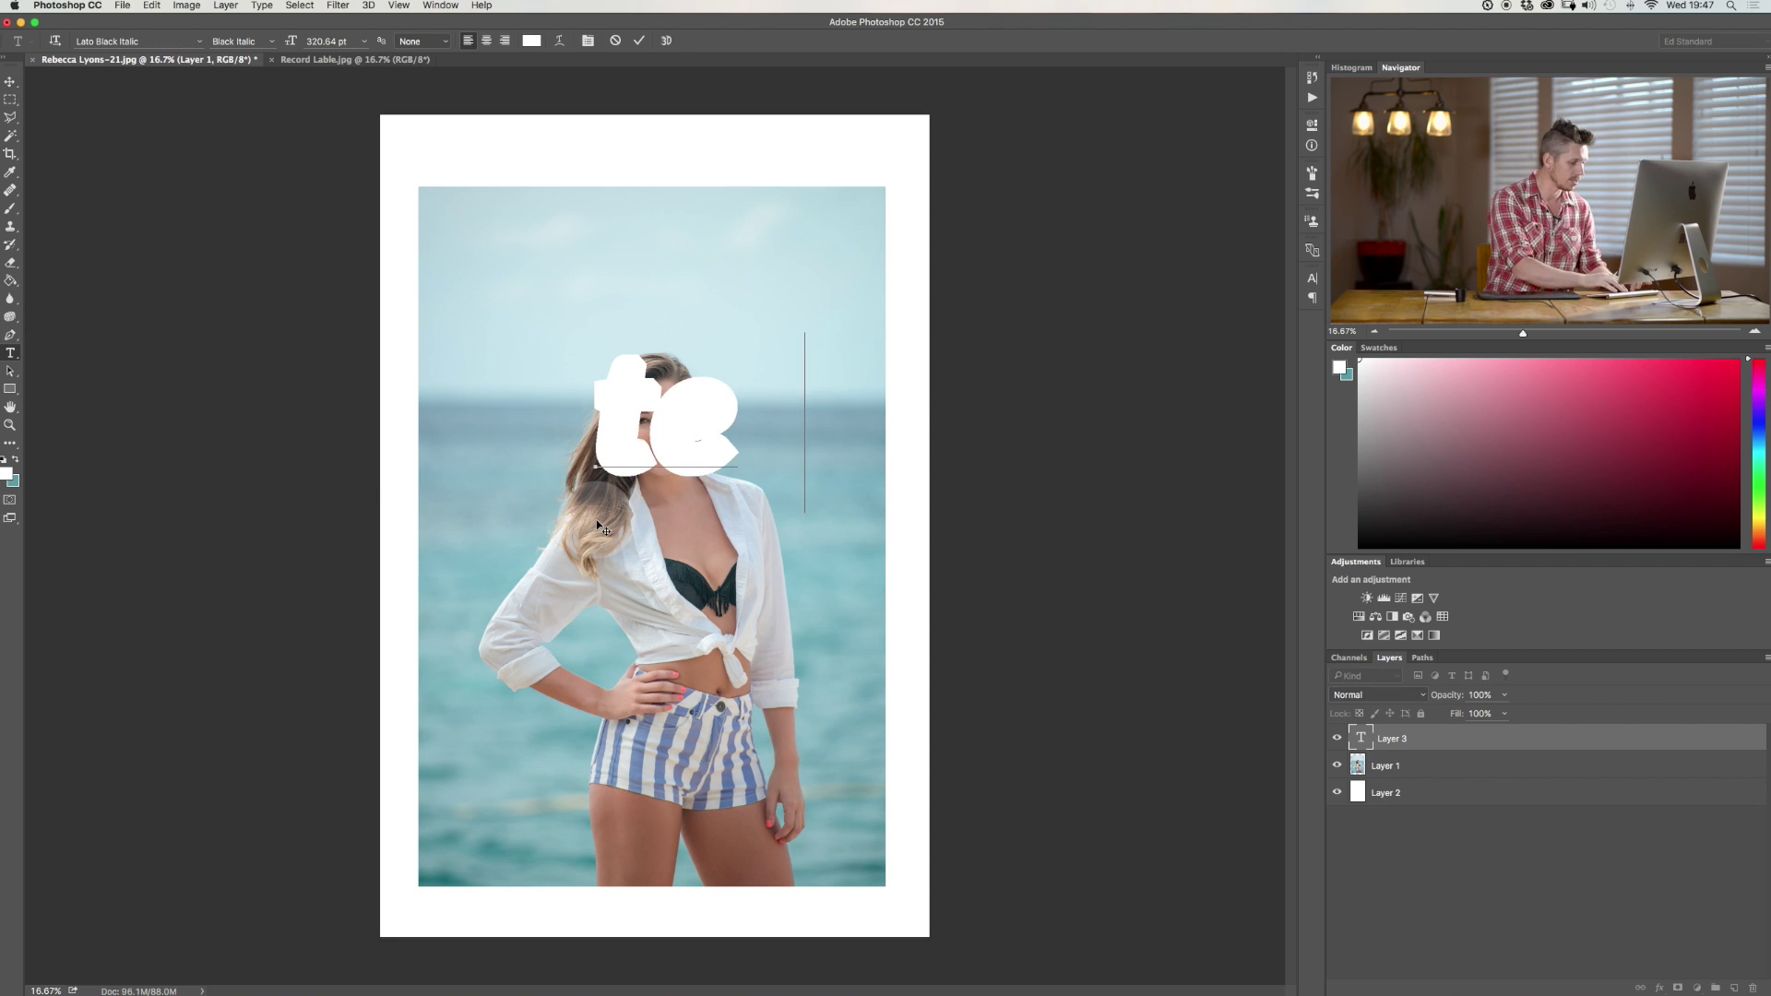
click(10, 83)
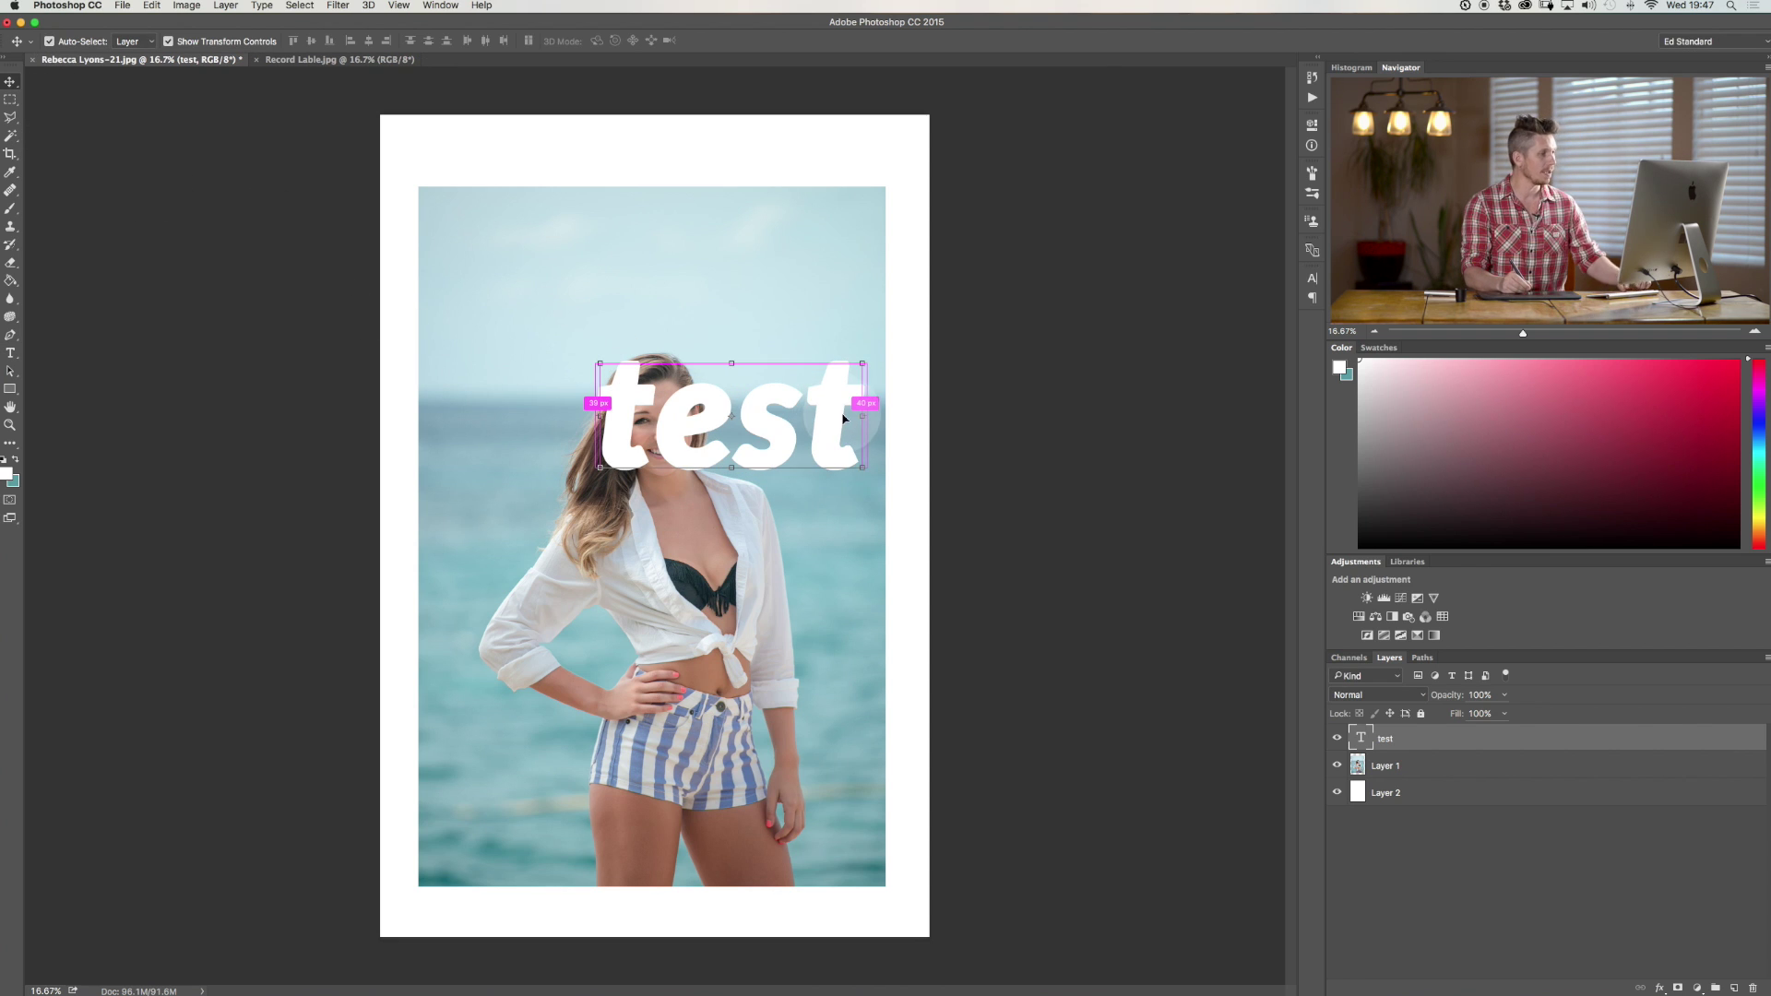
- Rotate the test text slightly and skew it into a diagonal slant
key(super+t)
mouse_move(877, 459)
mouse_down()
mouse_move(844, 516)
mouse_move(871, 475)
mouse_up()
right_click(782, 446)
right_click(803, 468)
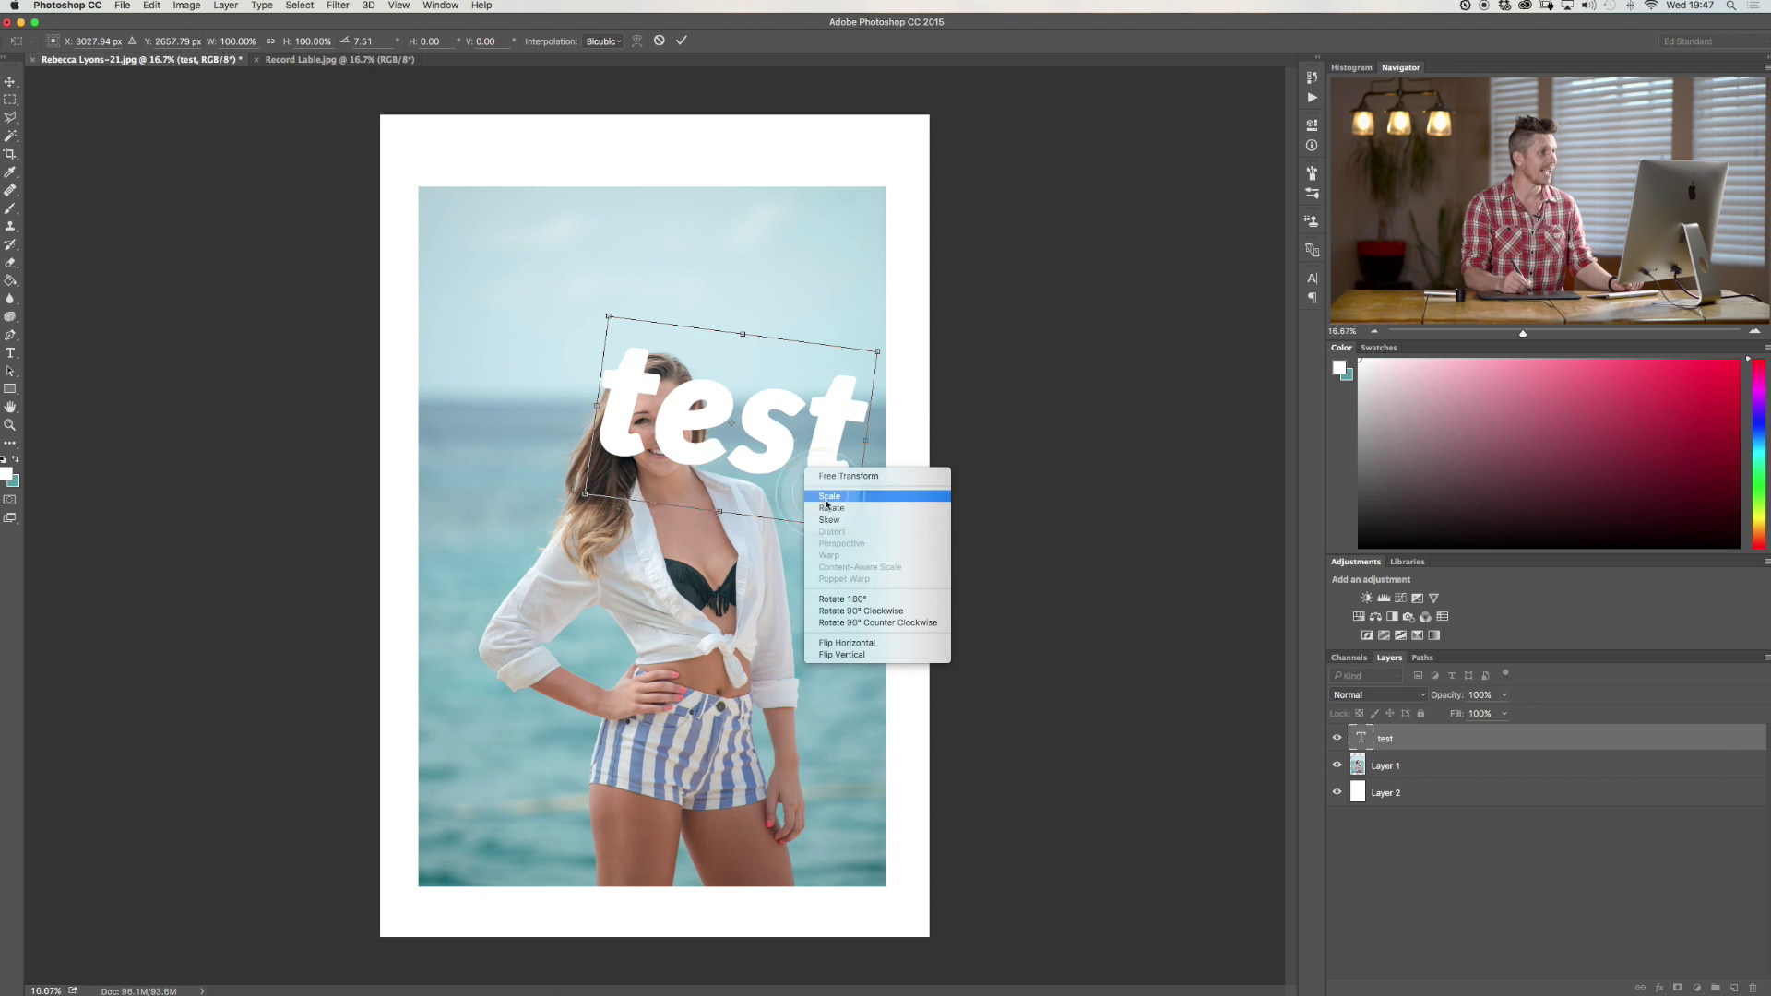
click(830, 508)
drag(878, 352, 659, 452)
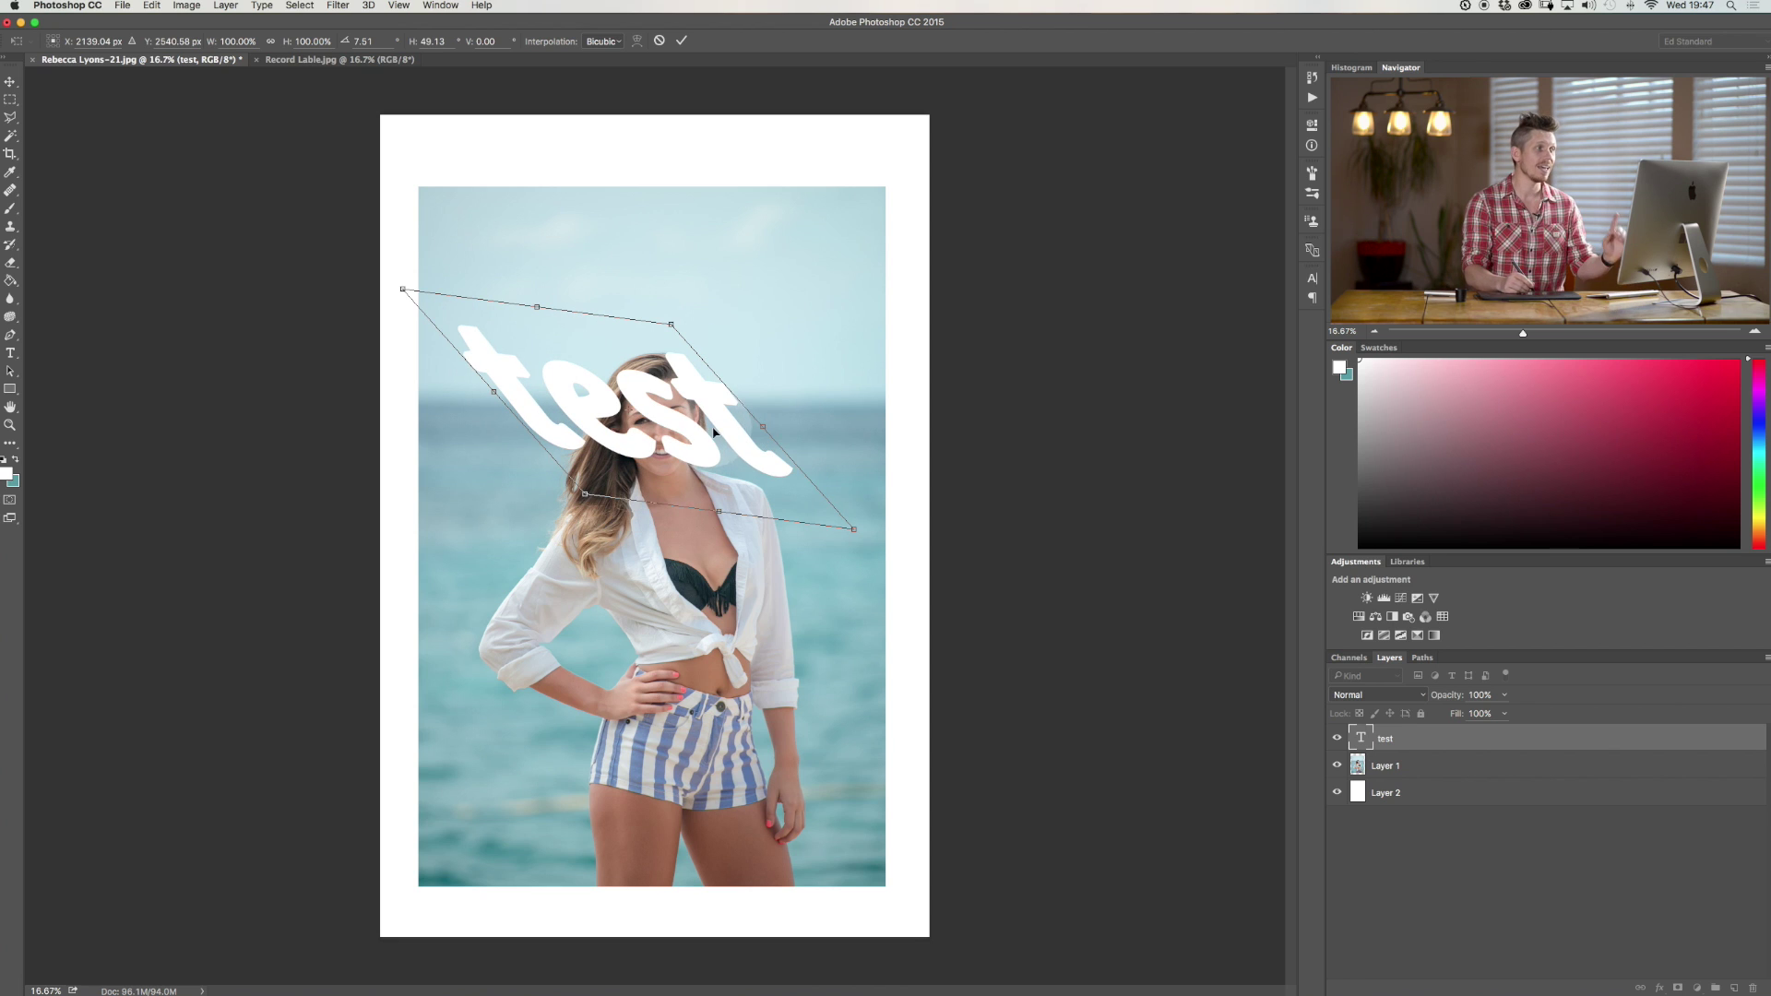
click(1361, 745)
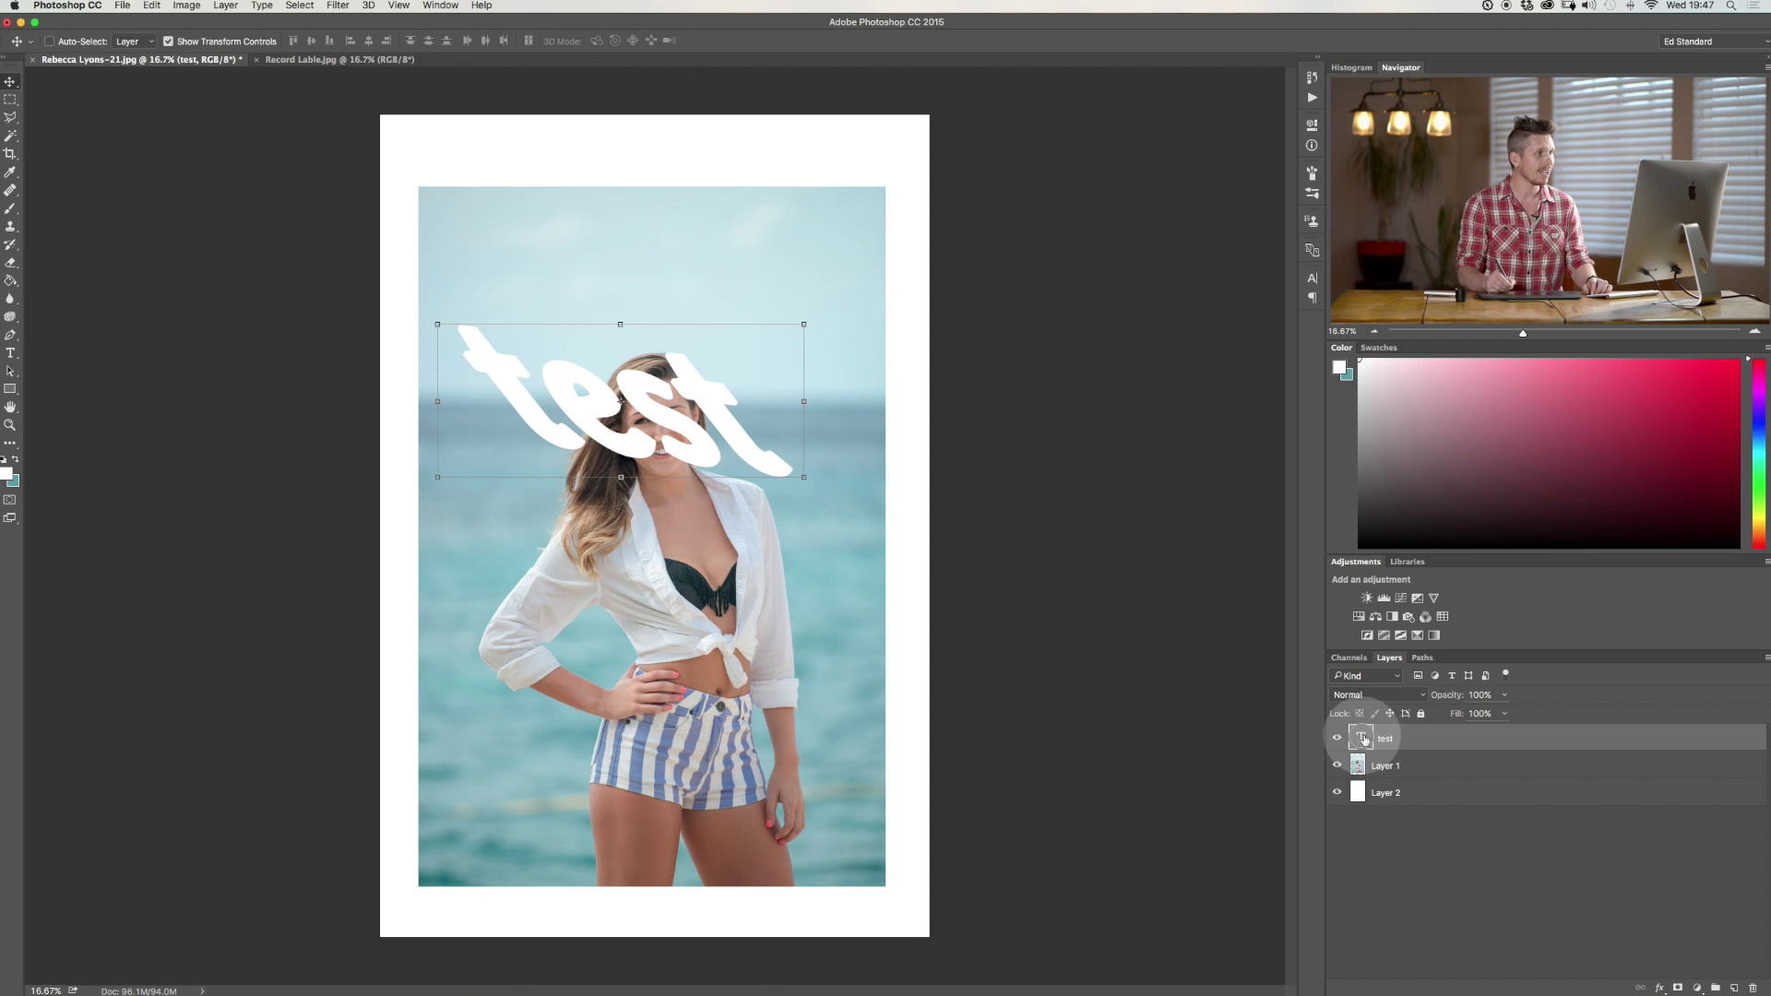
- Replace 'test' with a name and move it across the upper portrait
double_click(1363, 738)
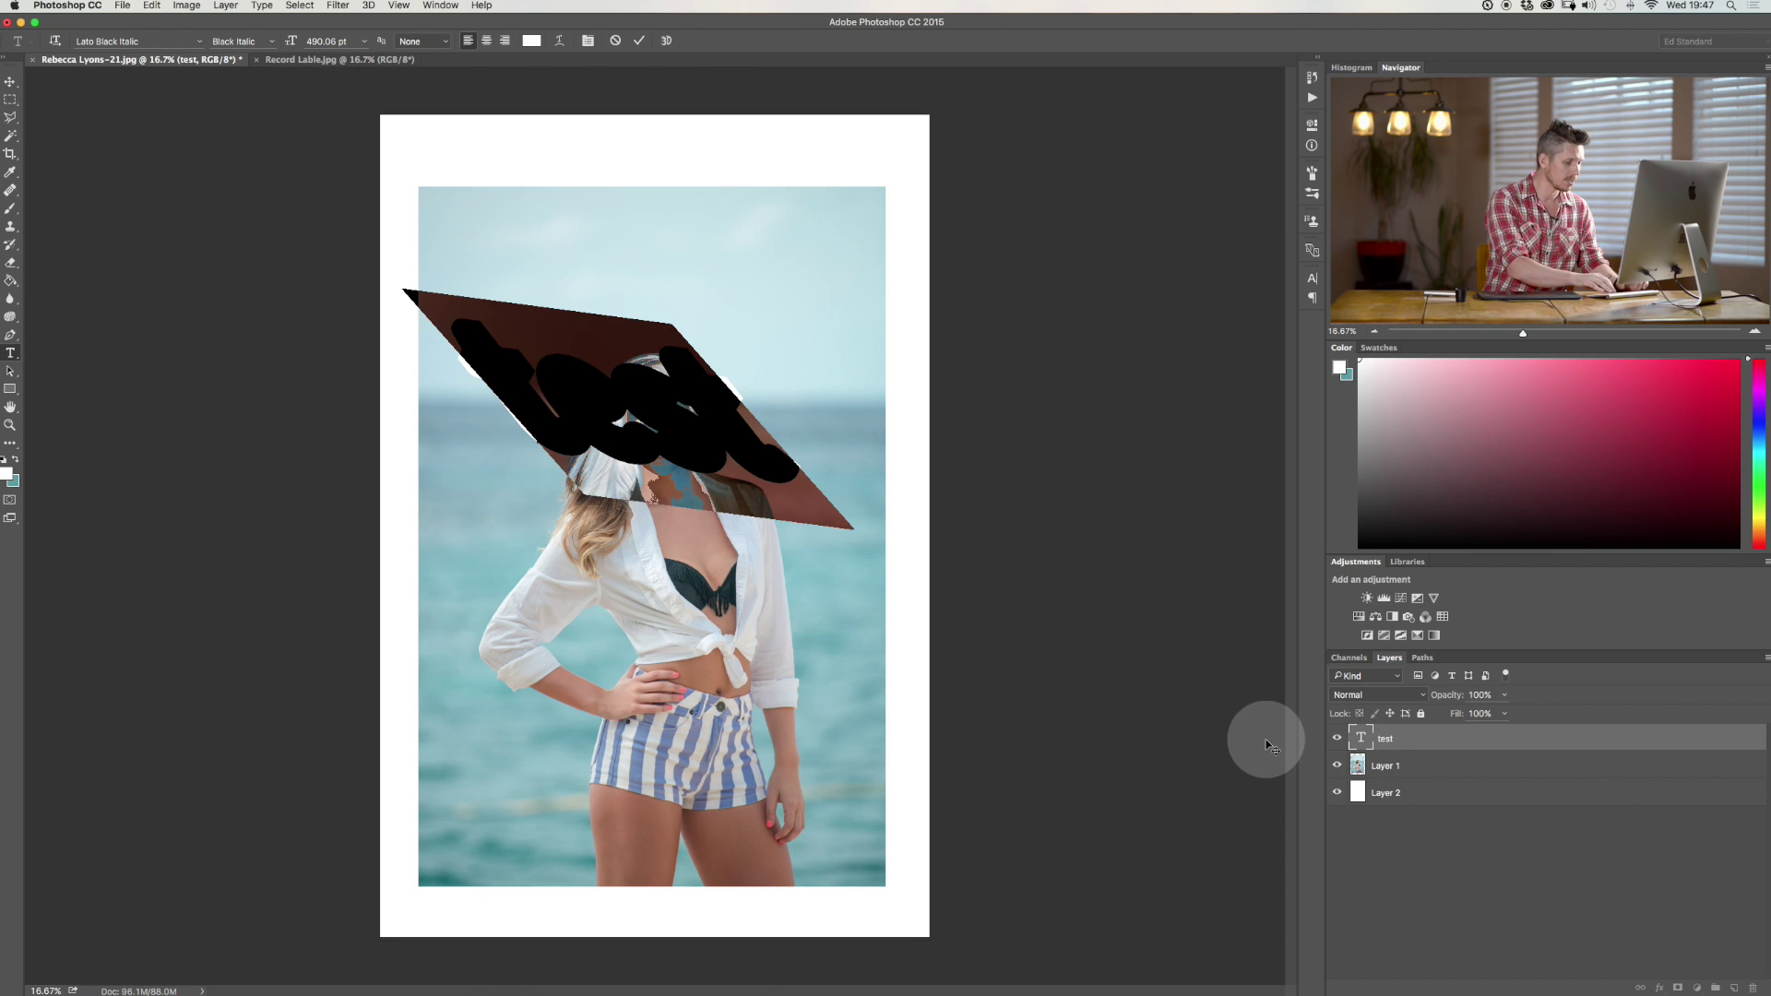
text(Rebecca)
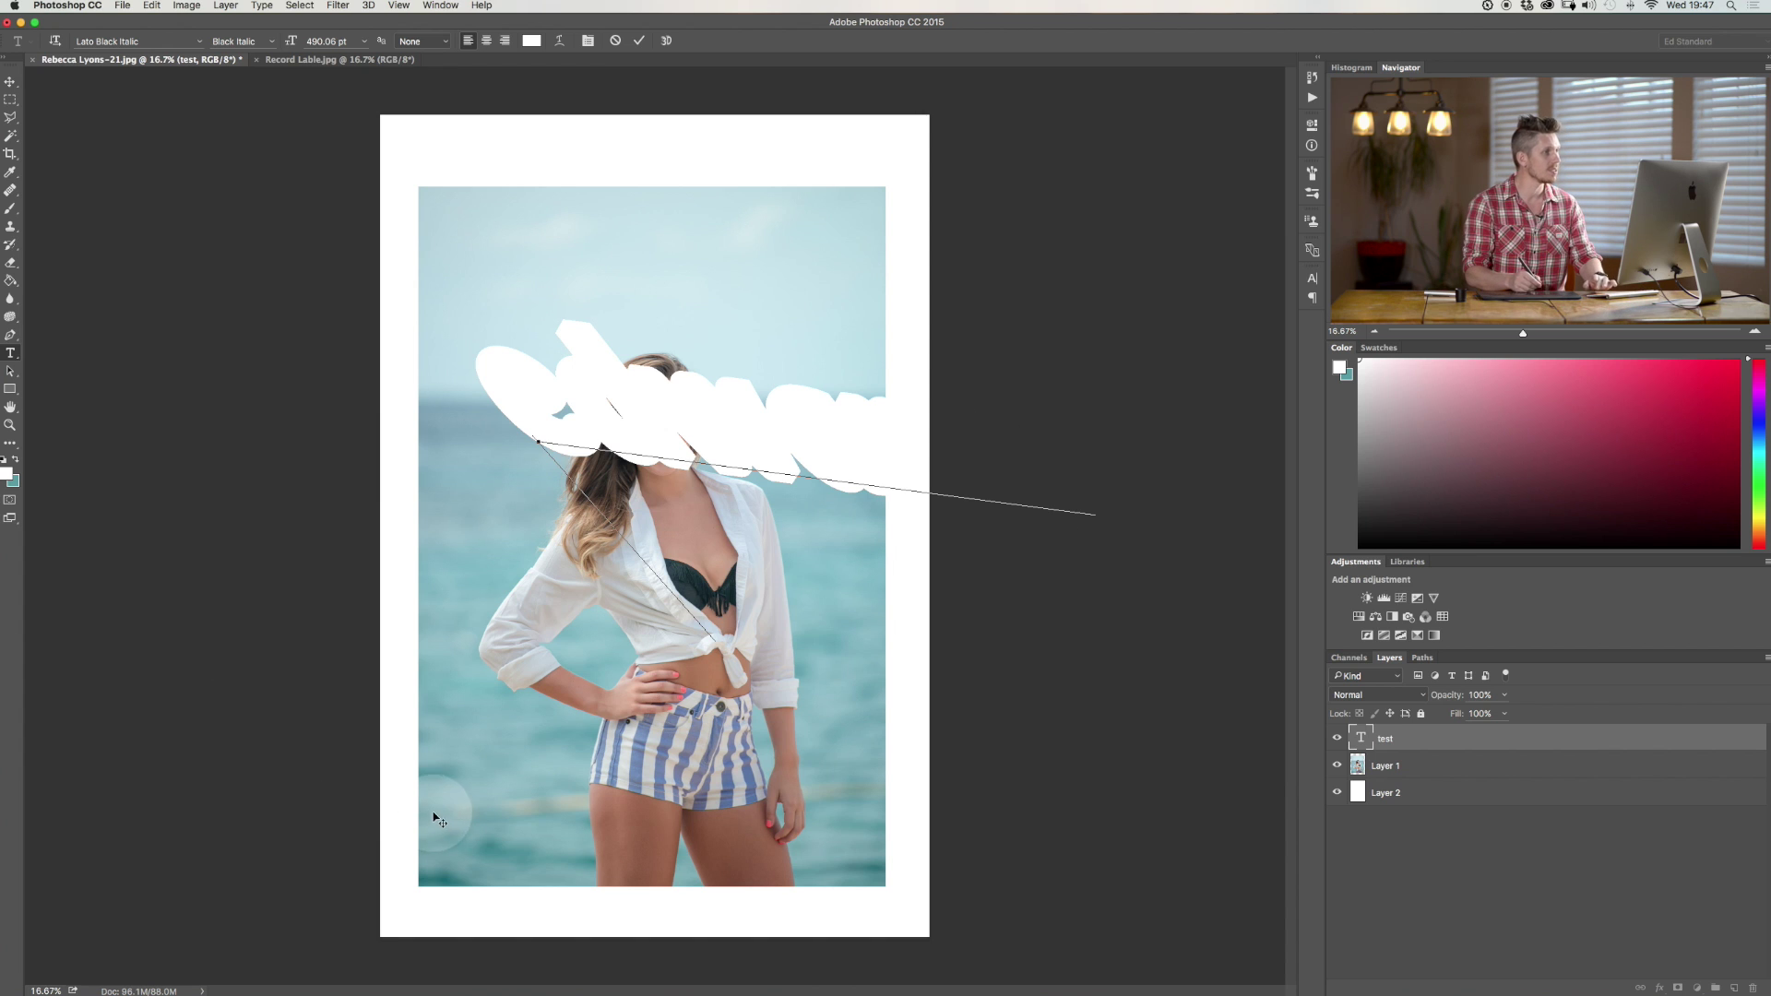
click(10, 81)
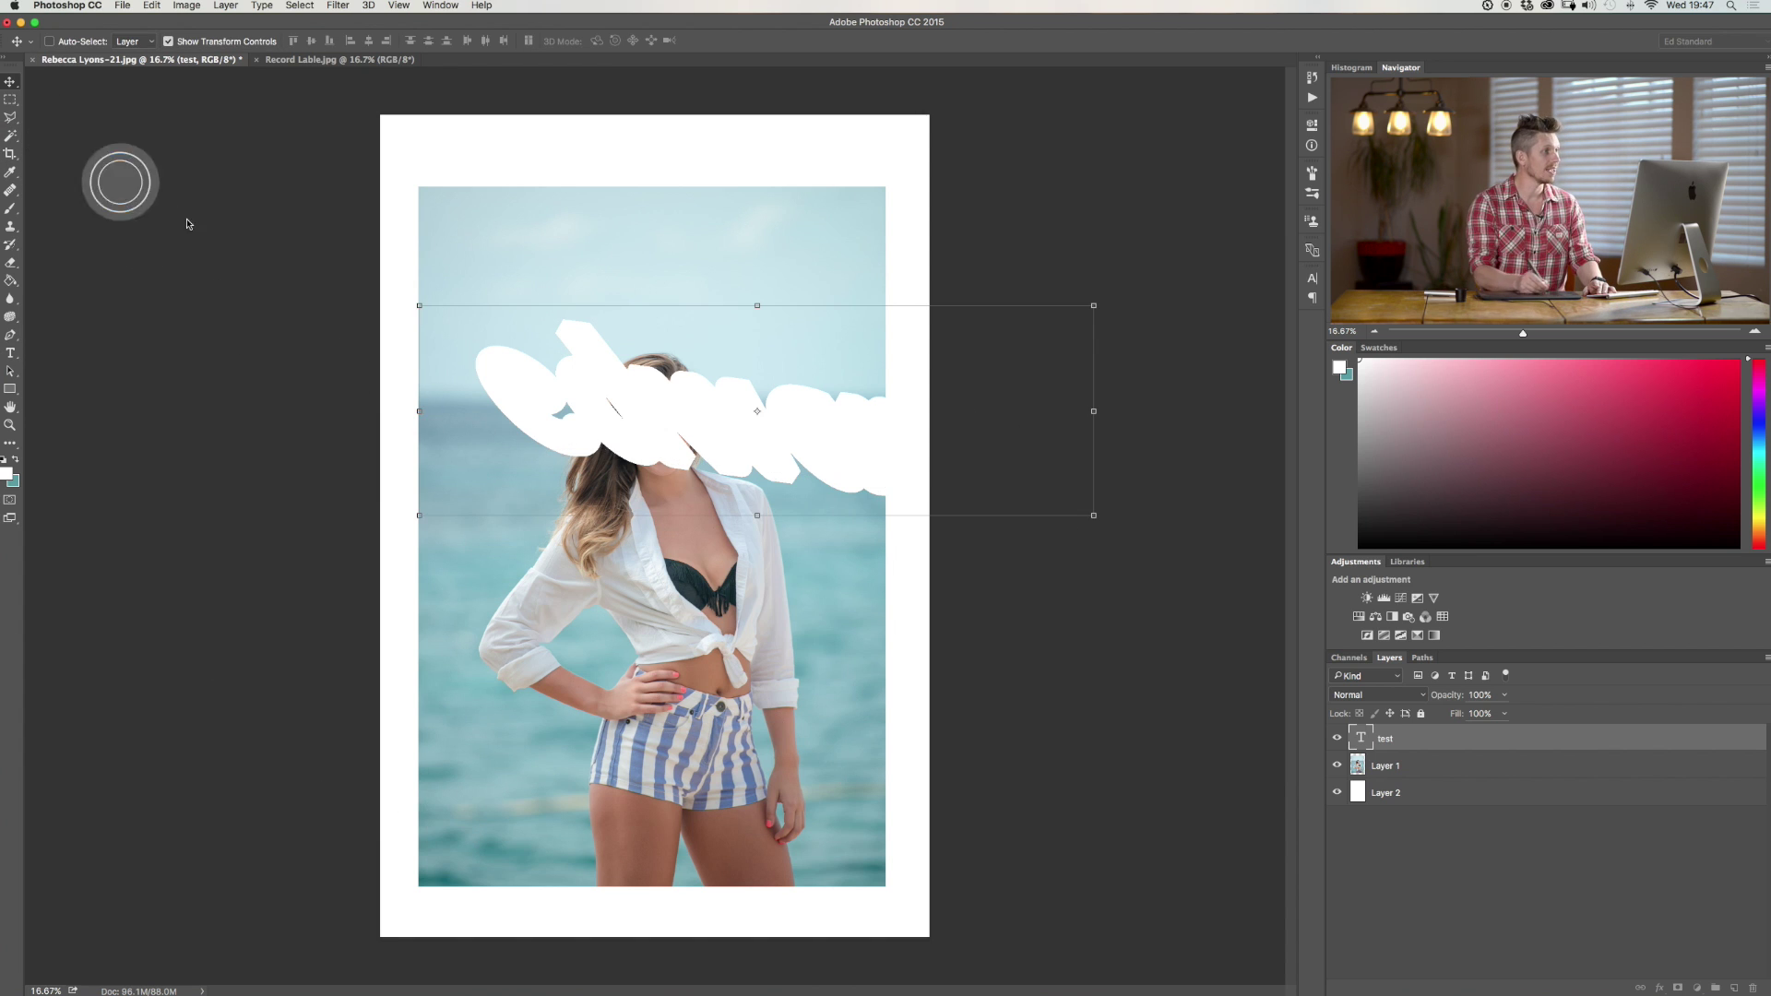
drag(684, 439, 659, 468)
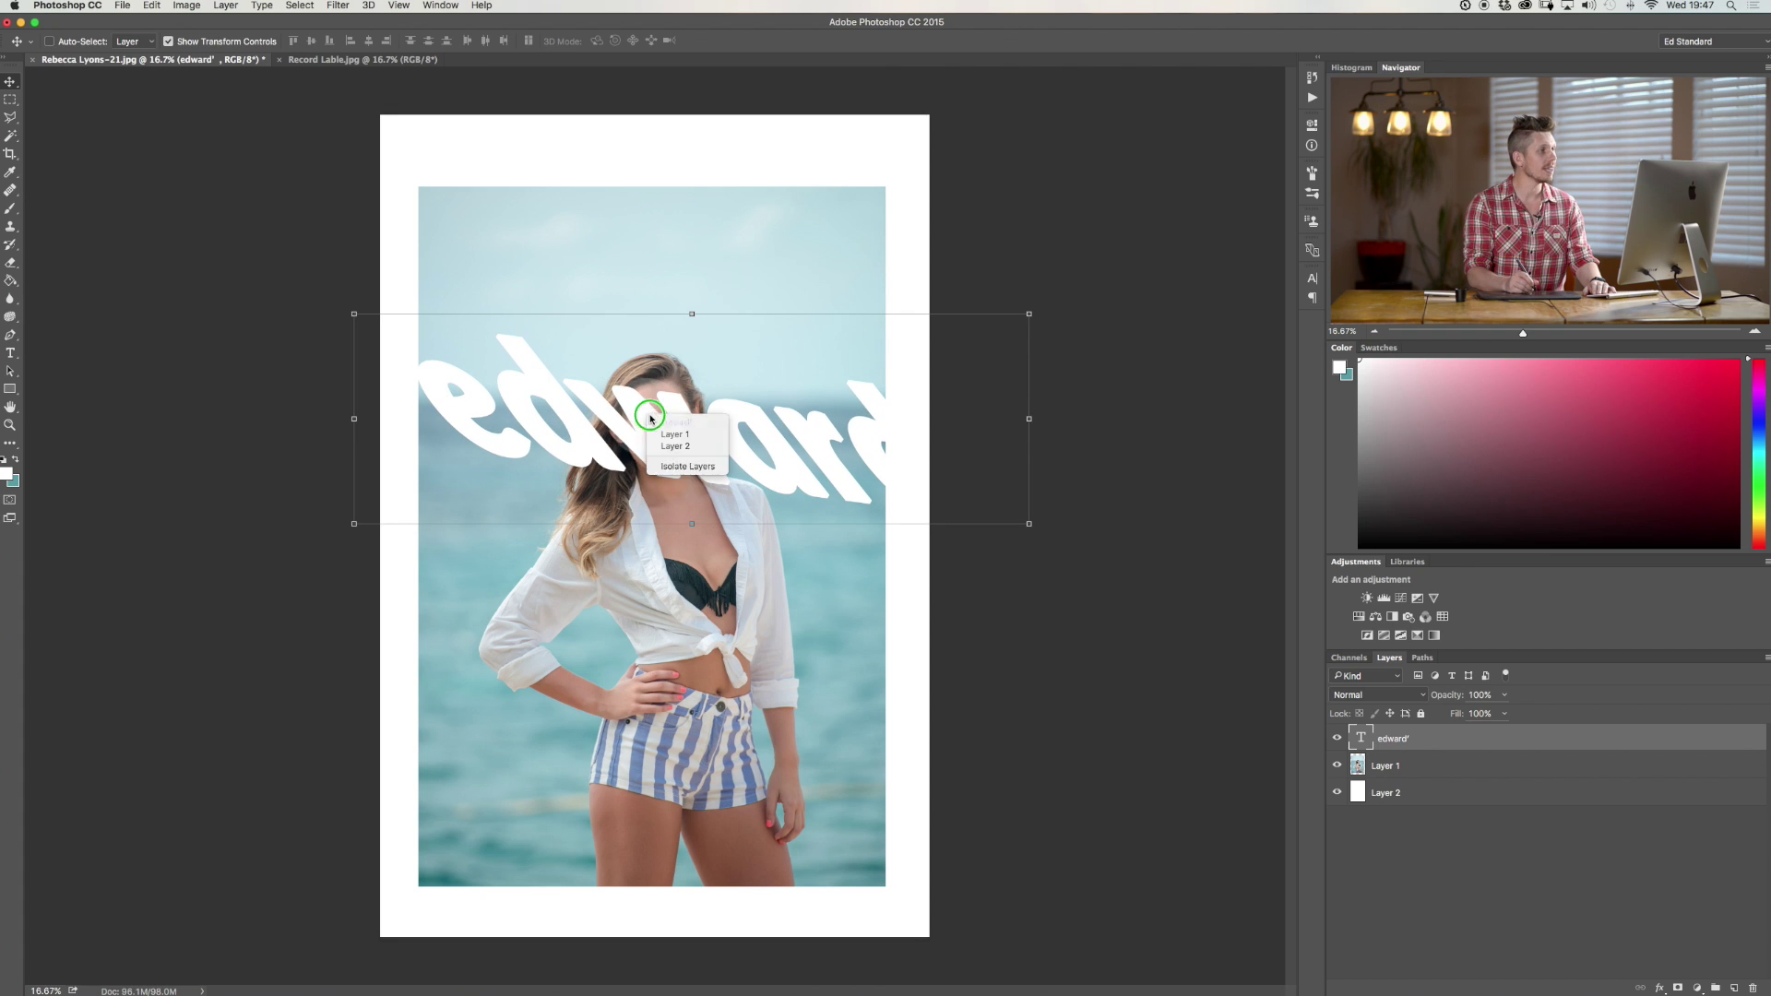
- Rasterize the name text layer after a free-transform attempt
key(super+t)
right_click(672, 441)
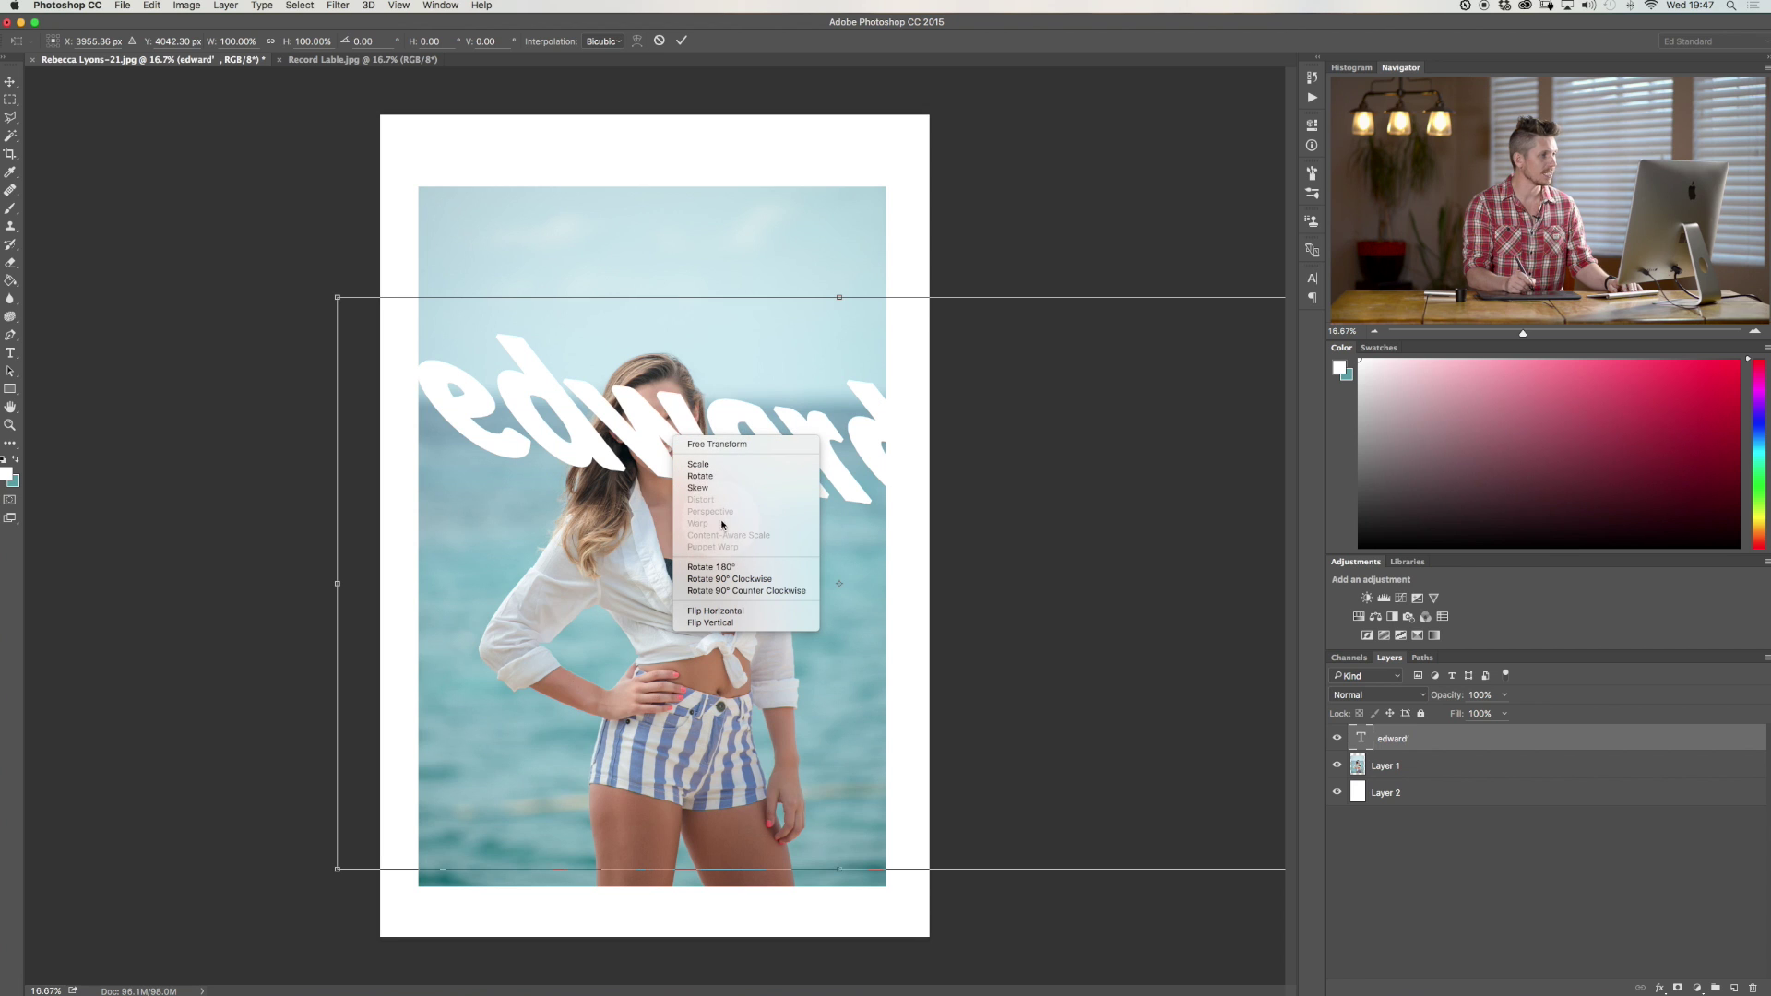
click(690, 428)
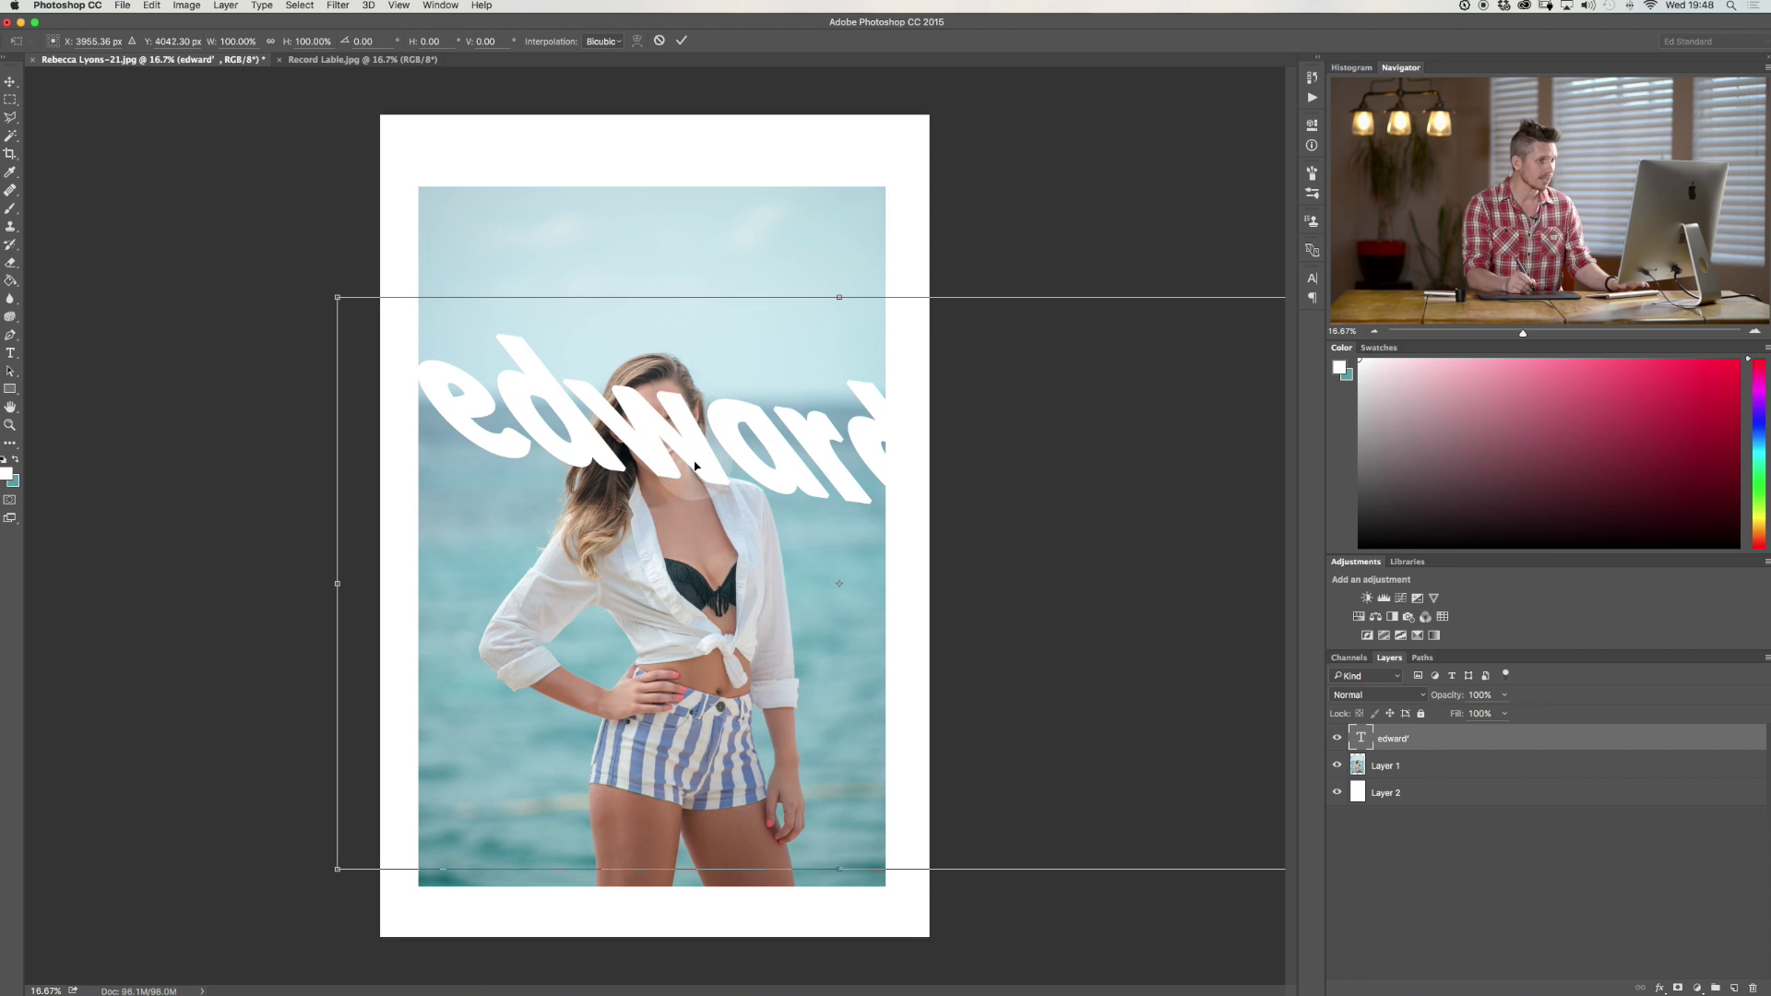
click(1441, 740)
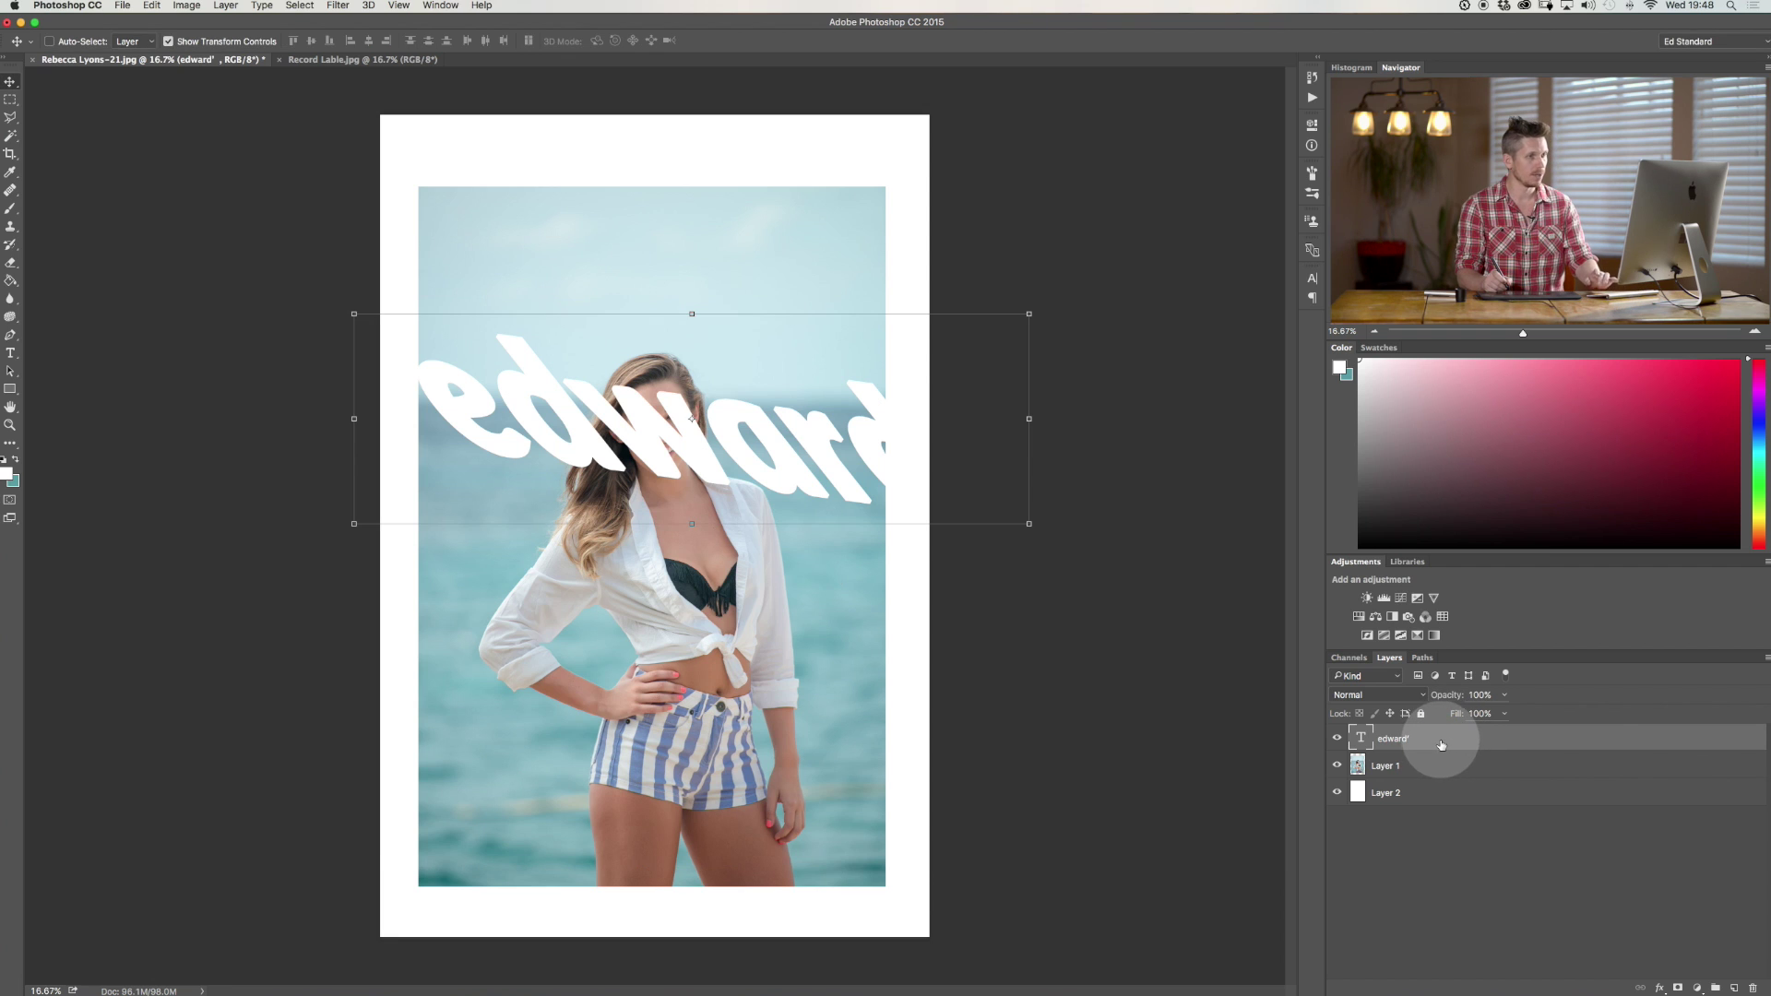
right_click(1441, 748)
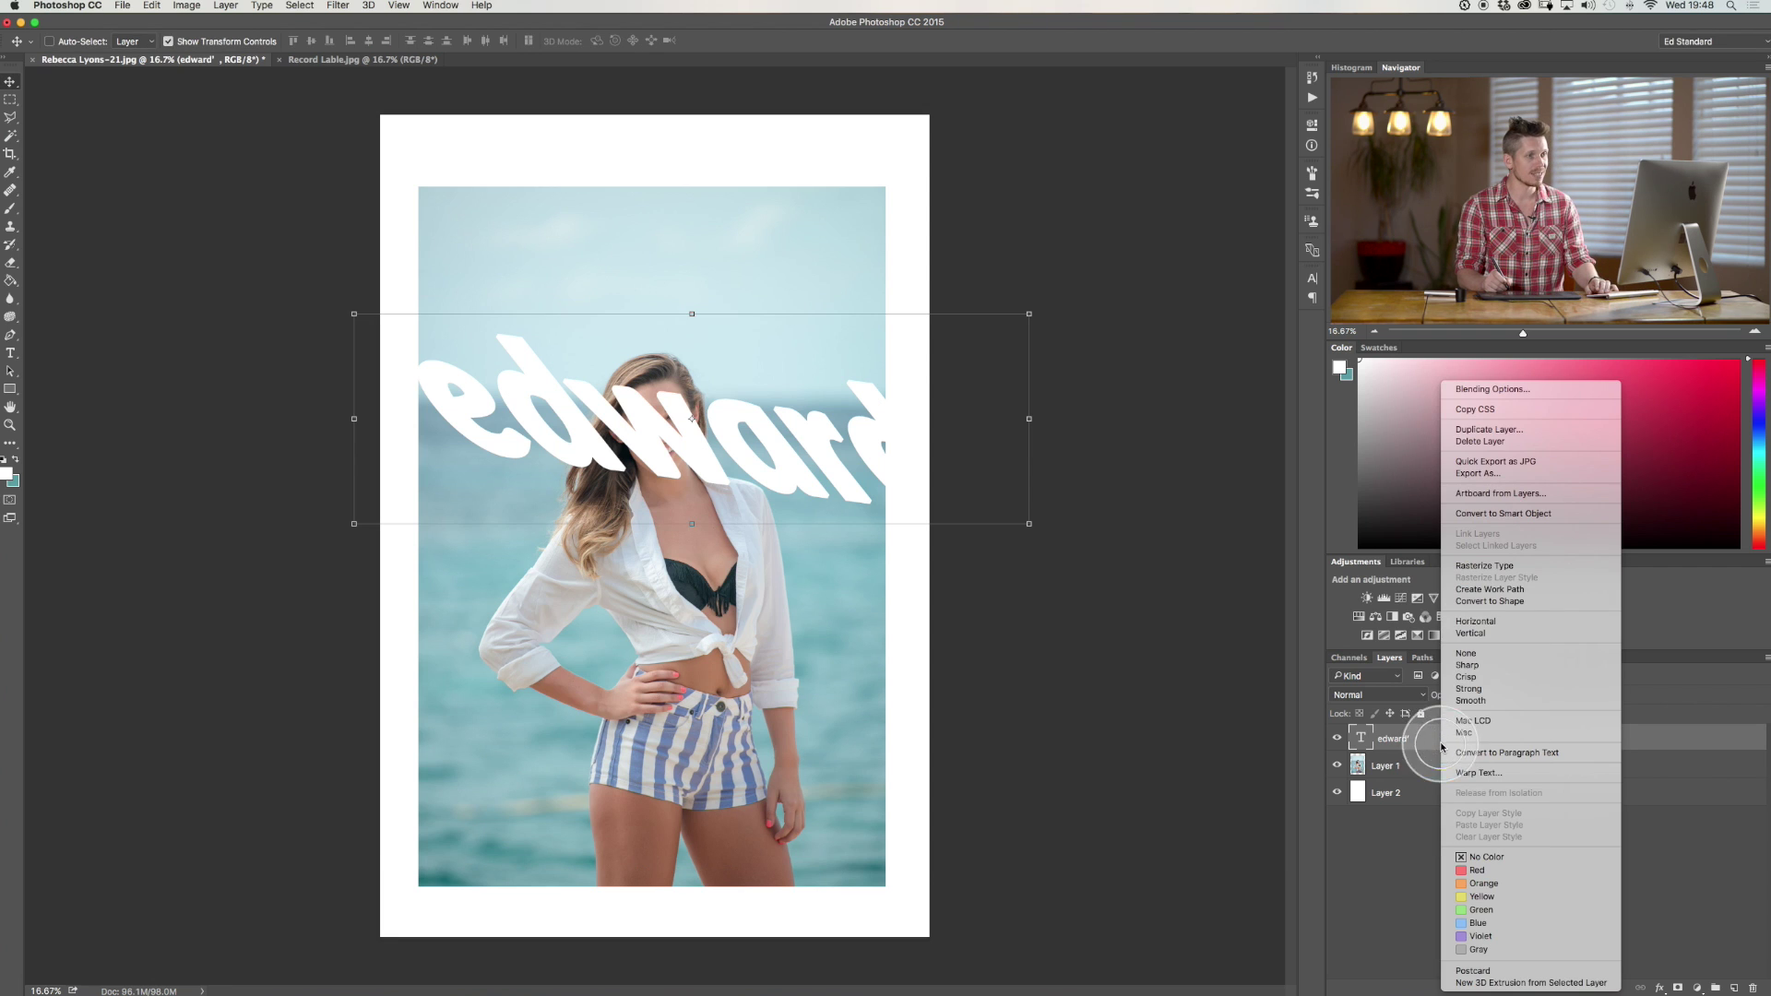
click(1492, 572)
- Cancel the pending free transform on the rasterized text
right_click(681, 437)
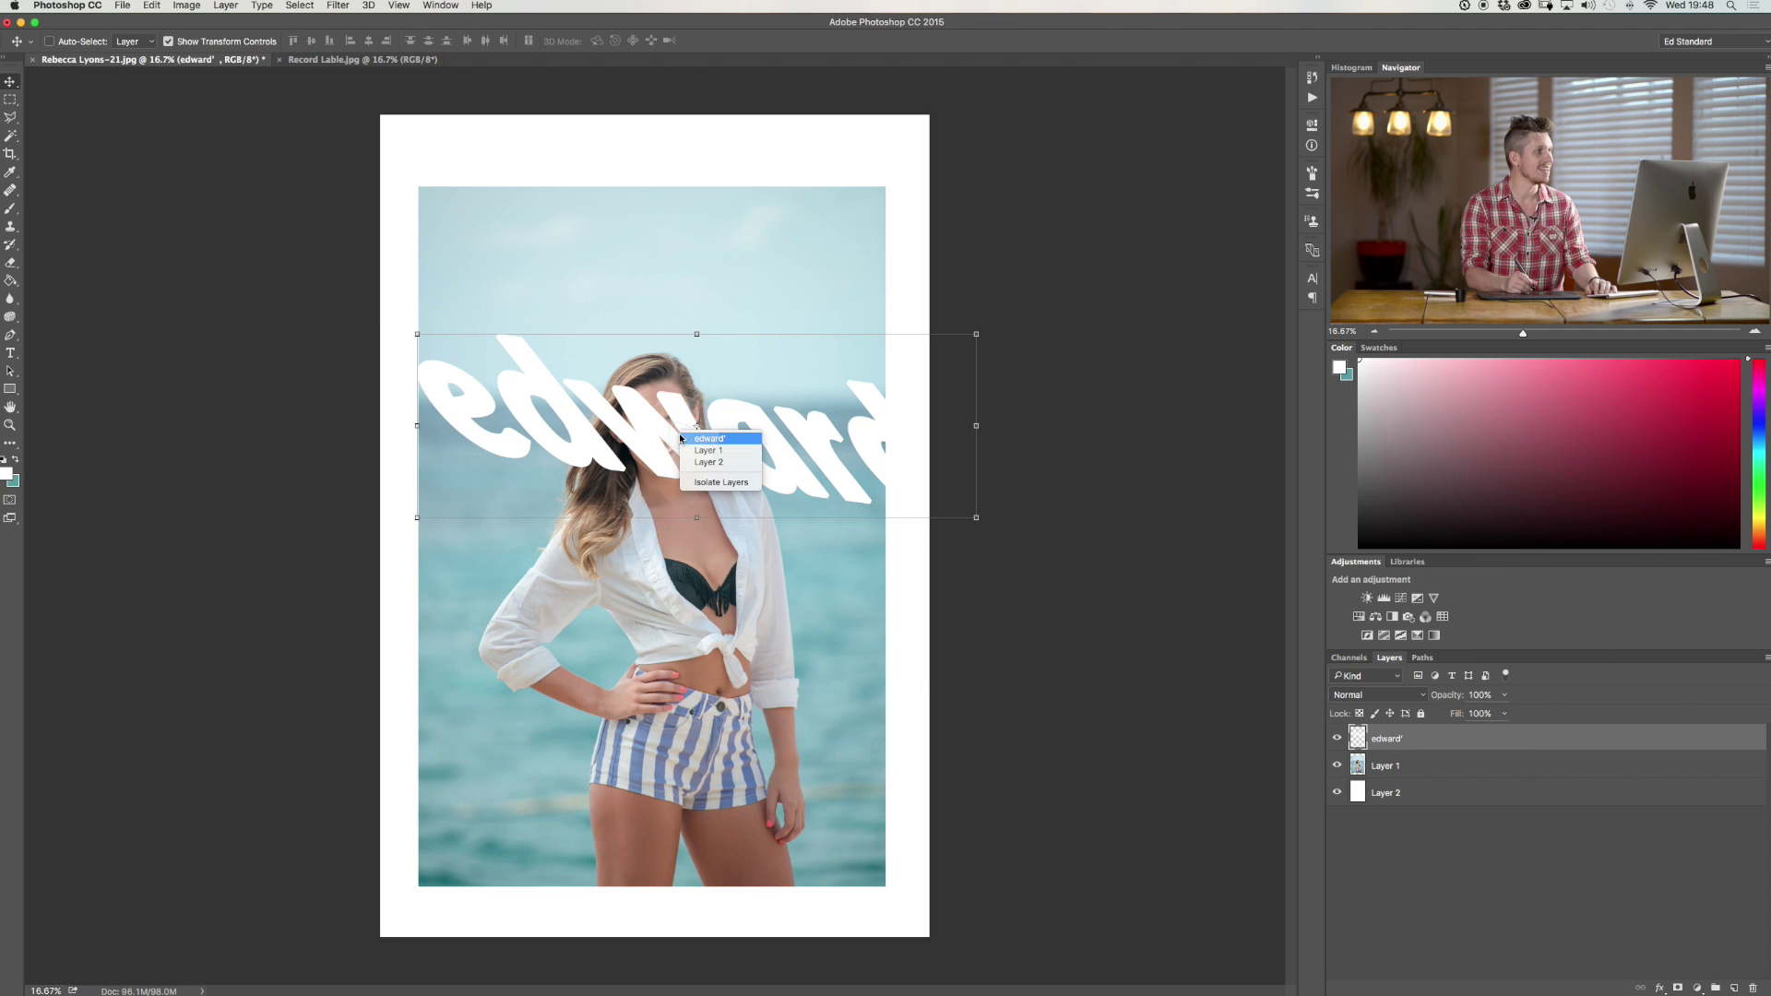
click(669, 452)
right_click(674, 452)
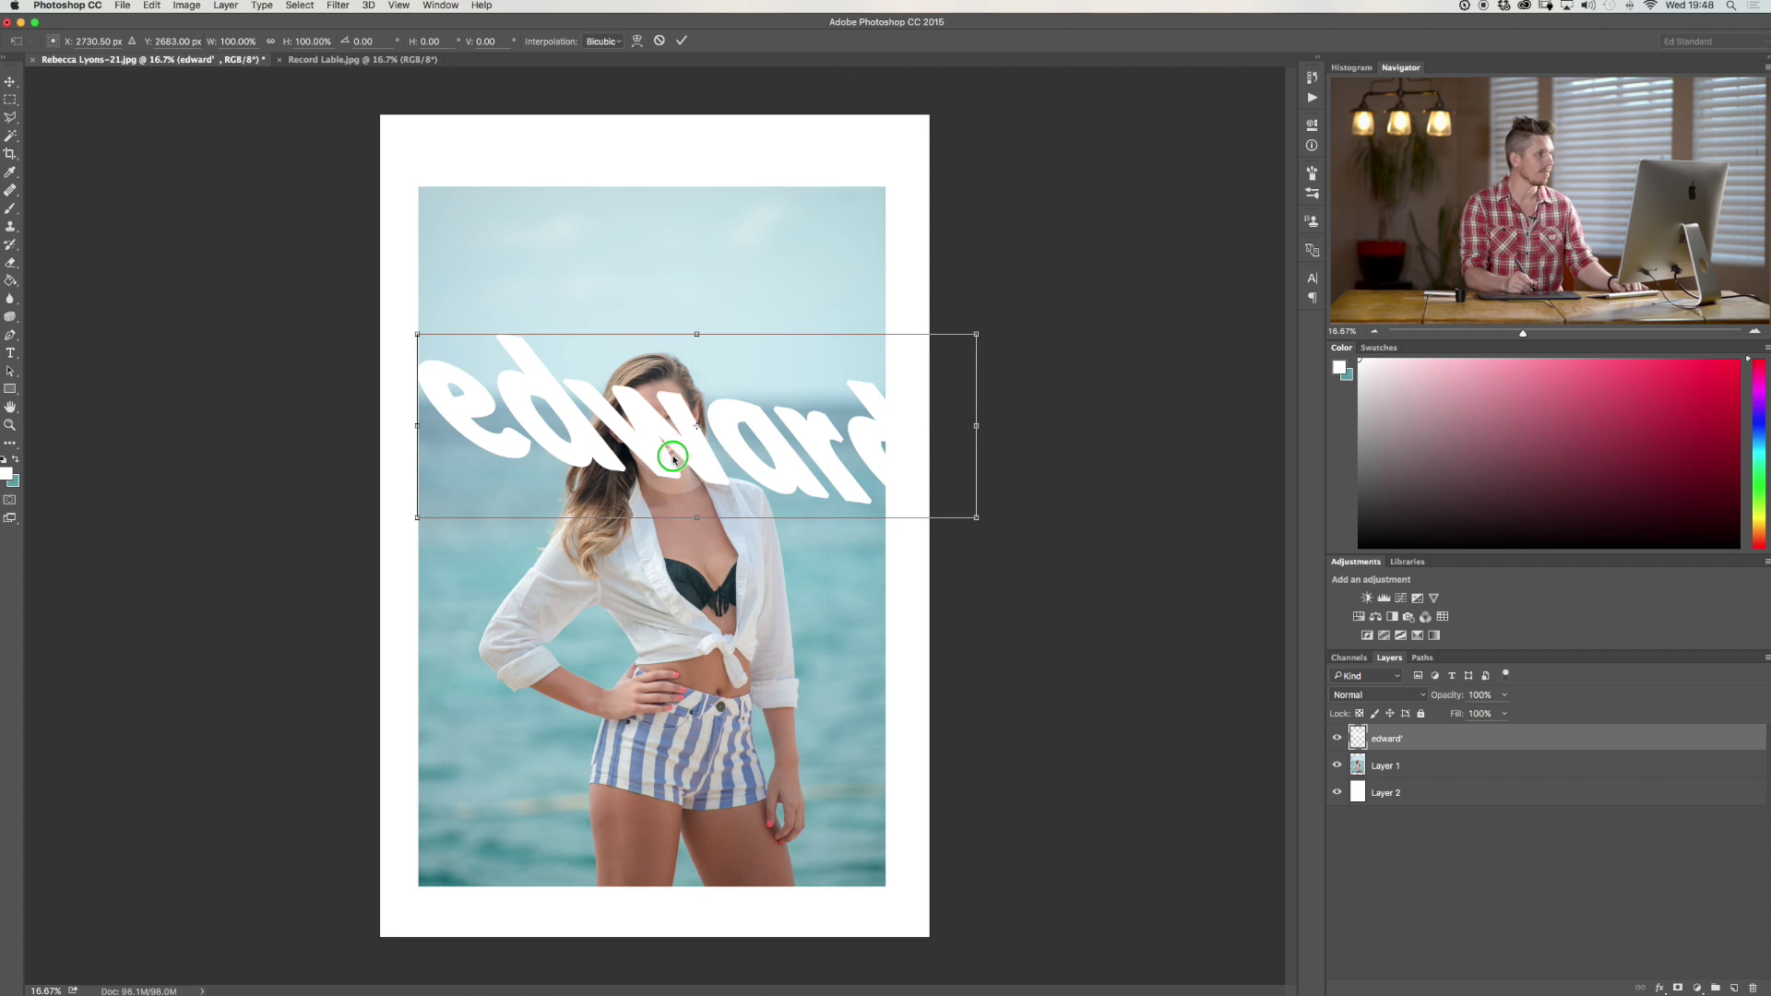
click(595, 437)
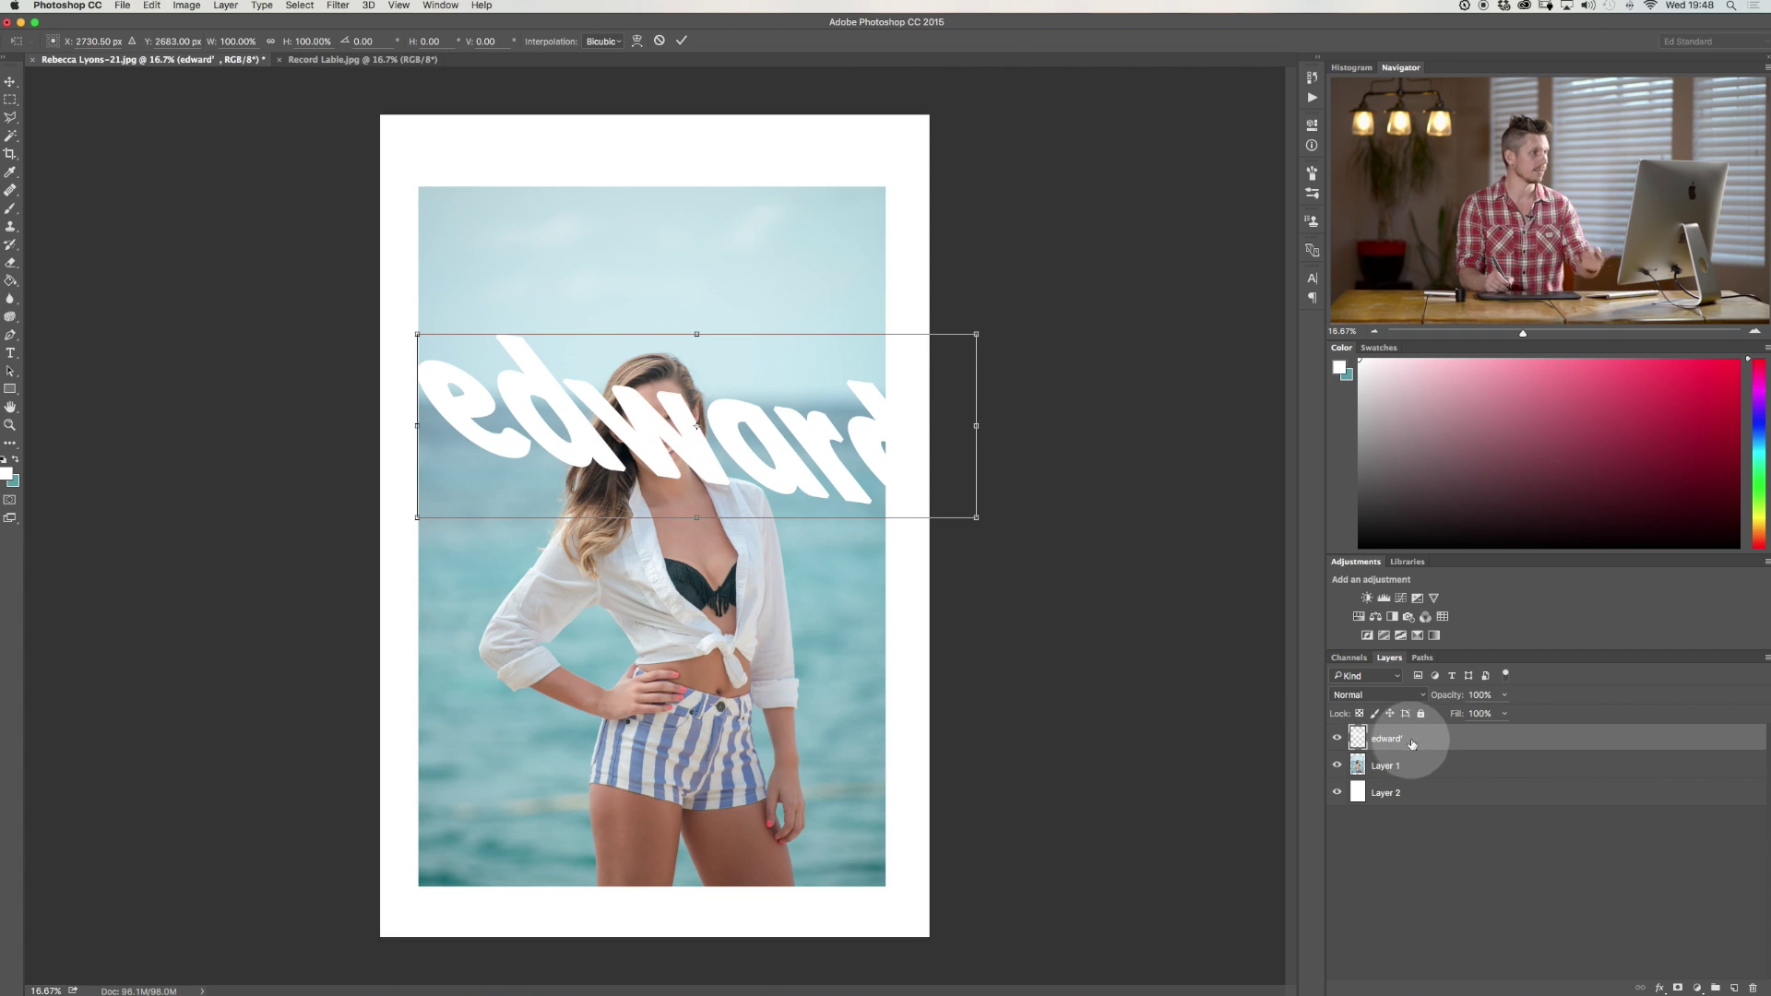
key(Return)
key(Delete)
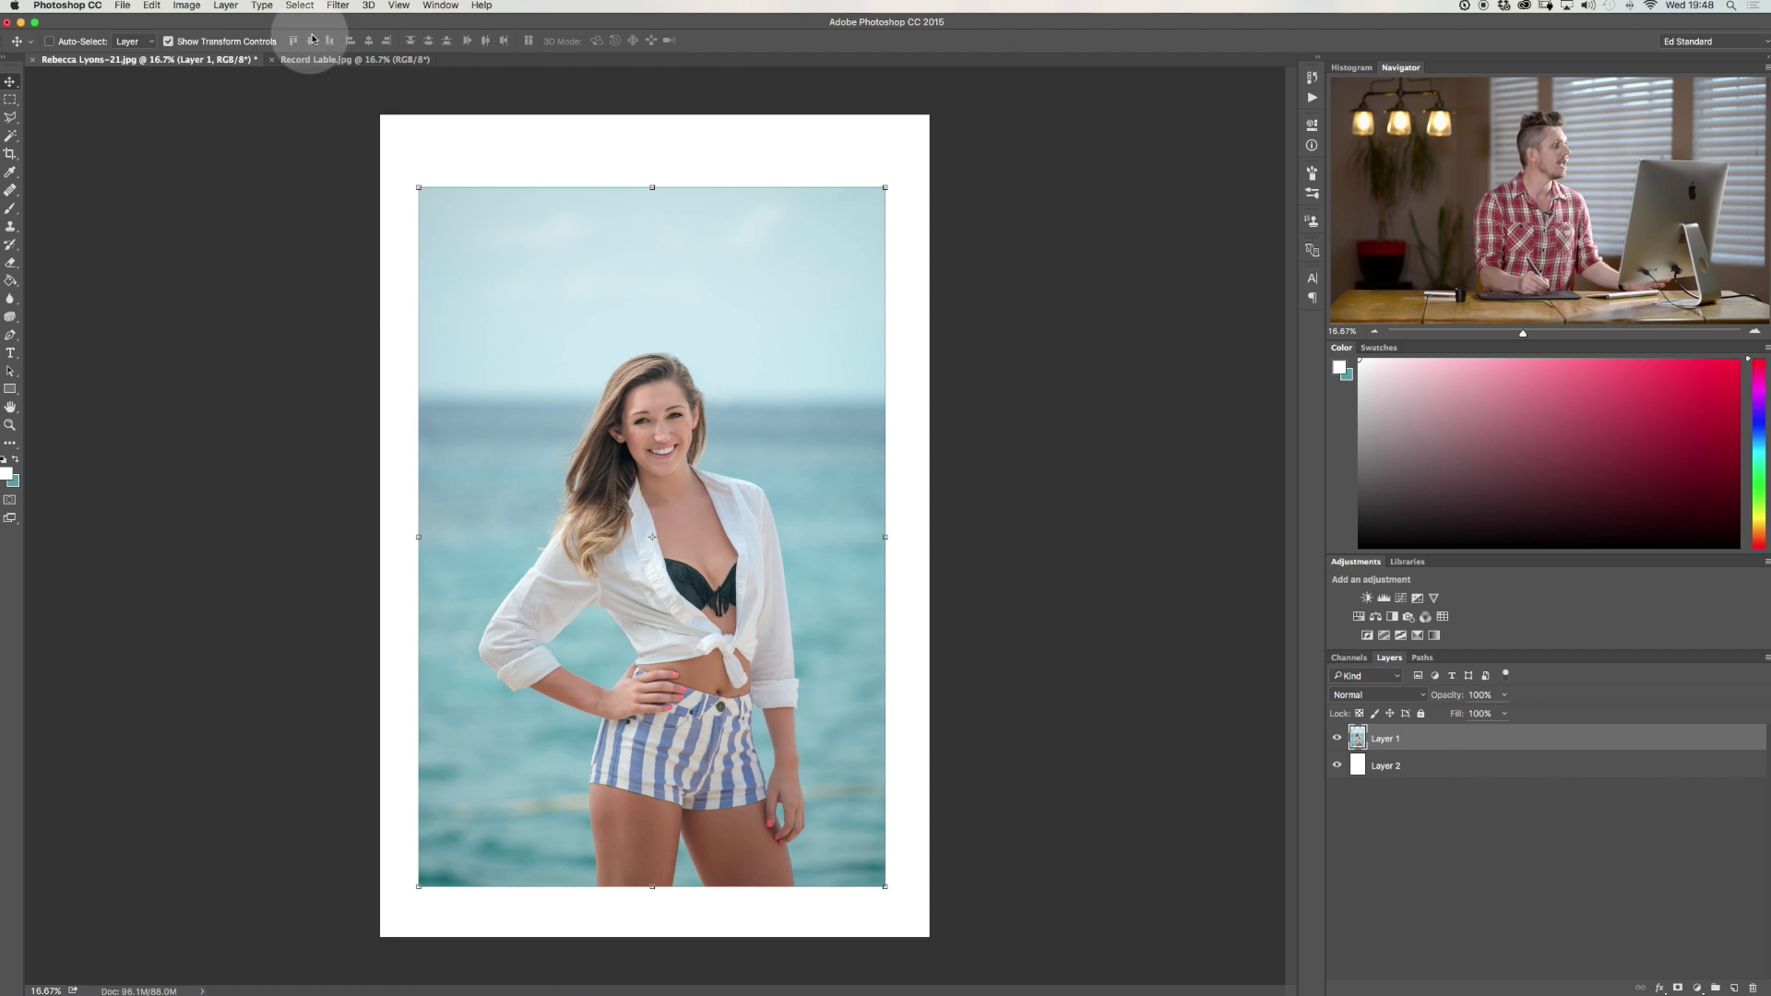
click(327, 61)
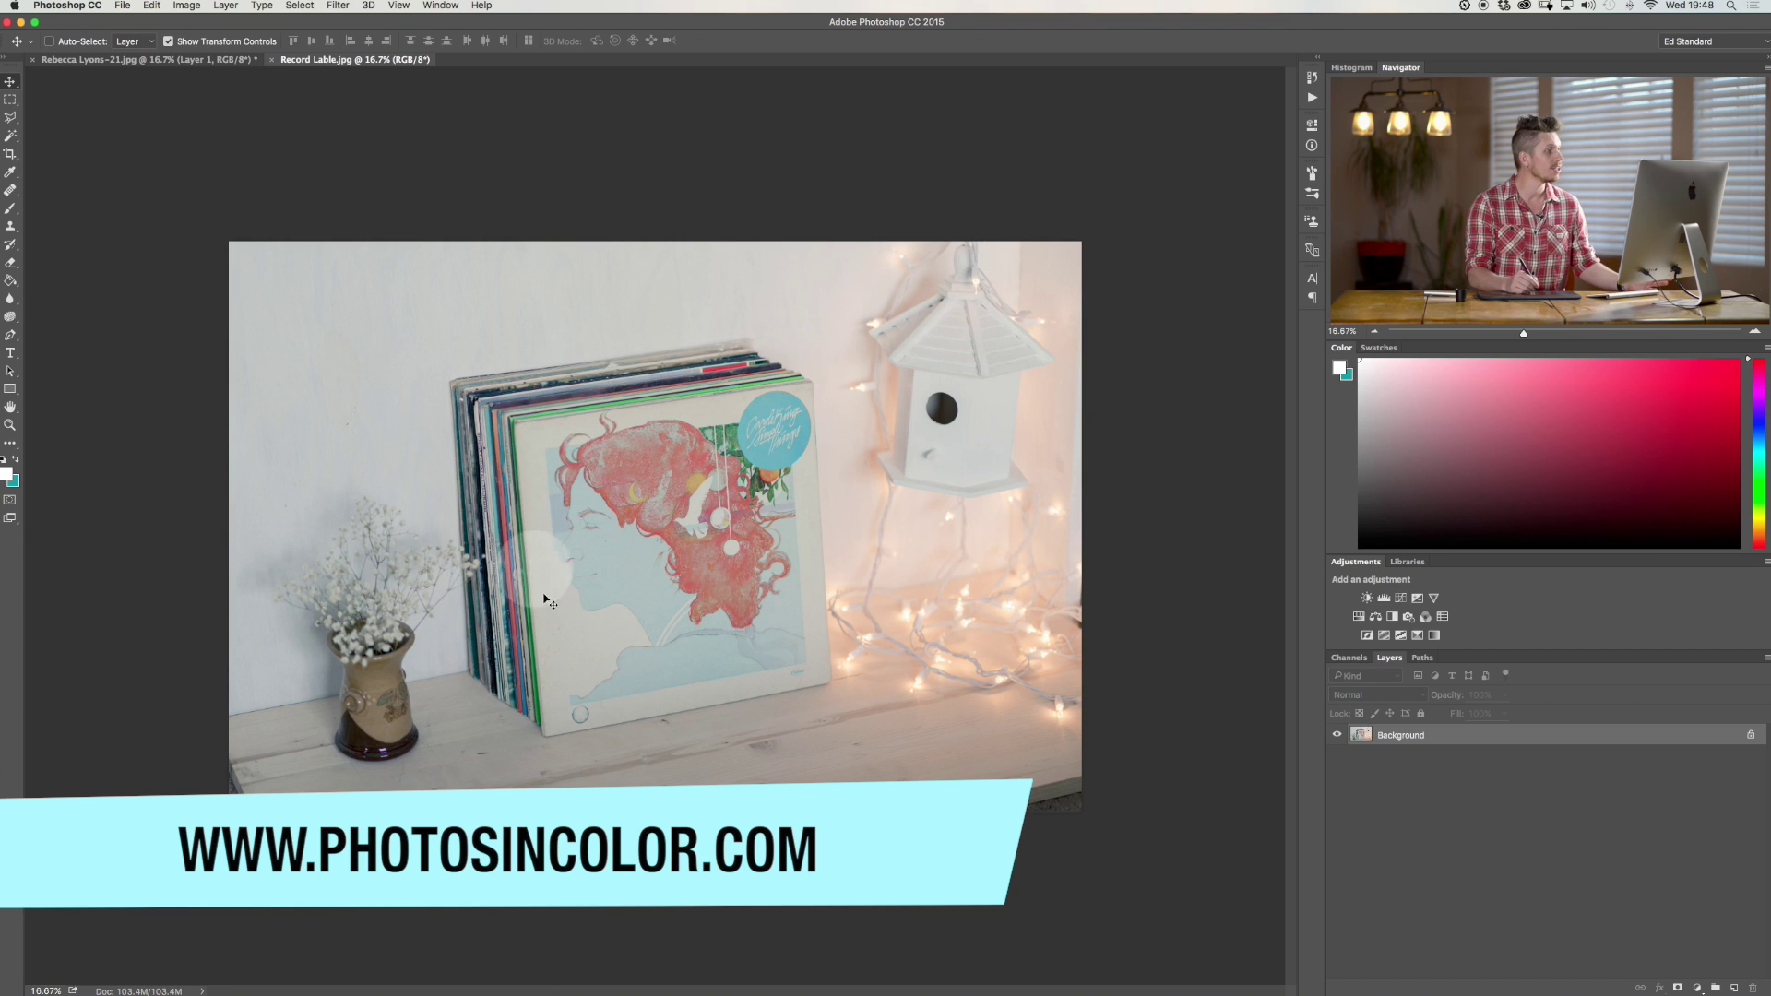
click(190, 59)
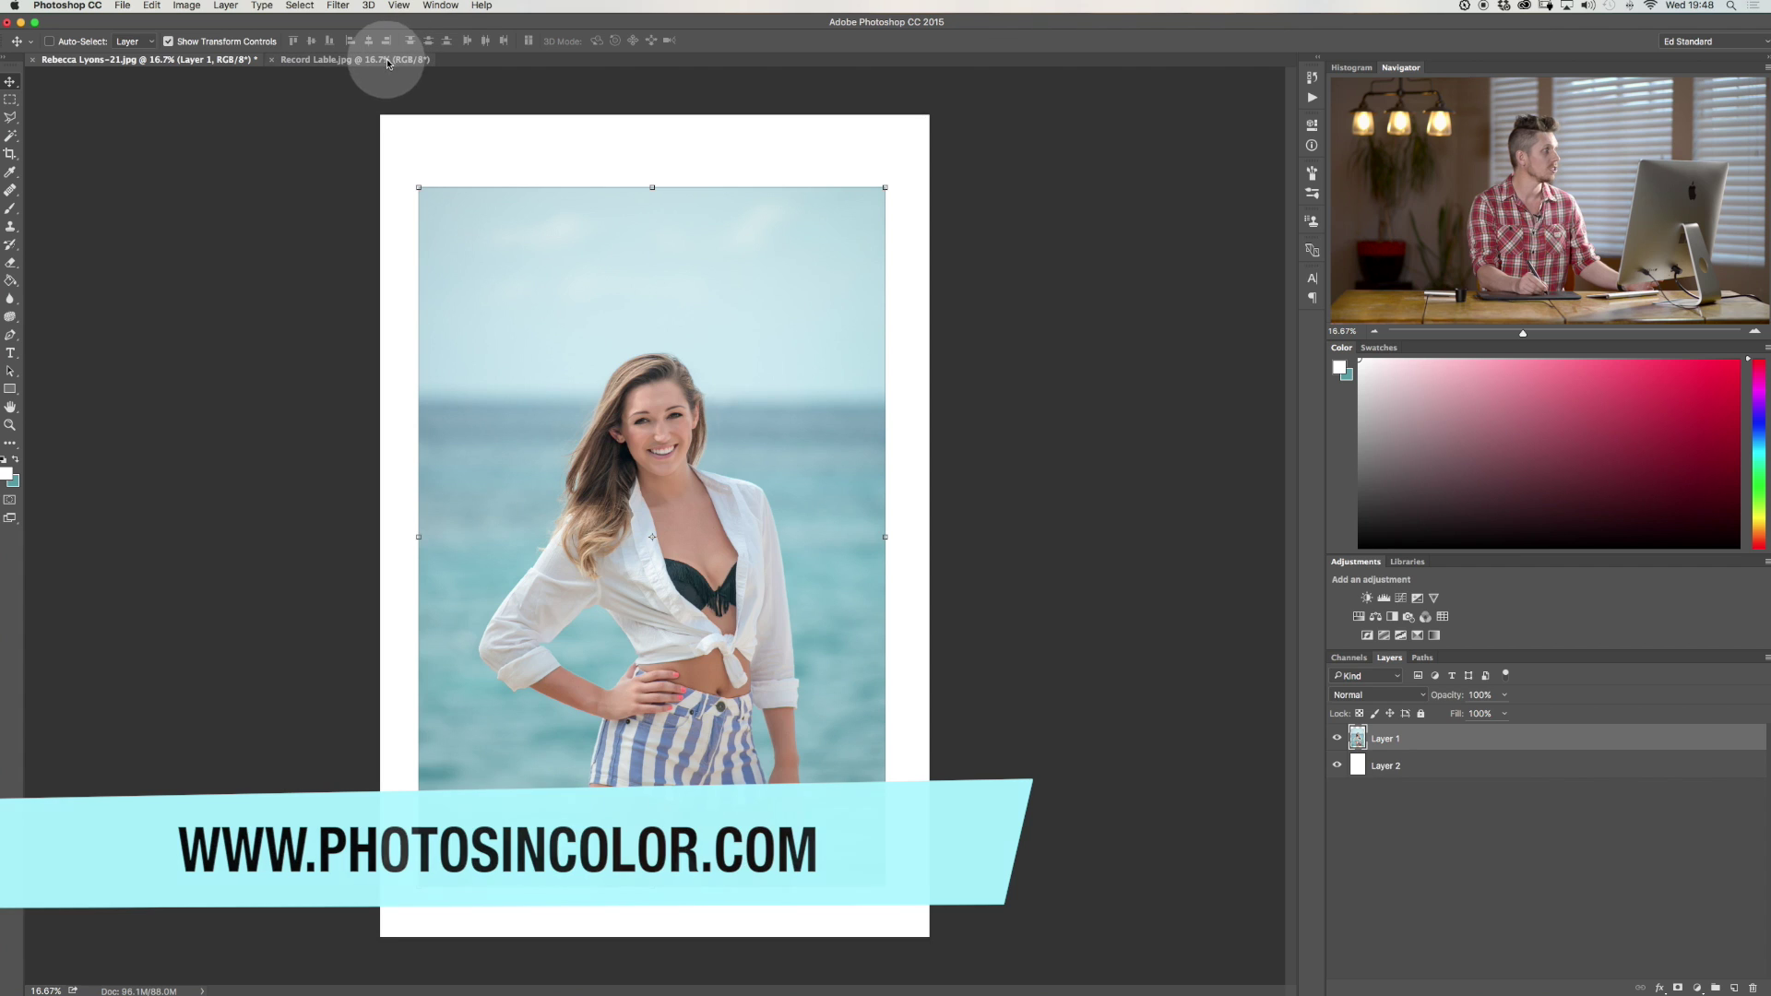
click(418, 59)
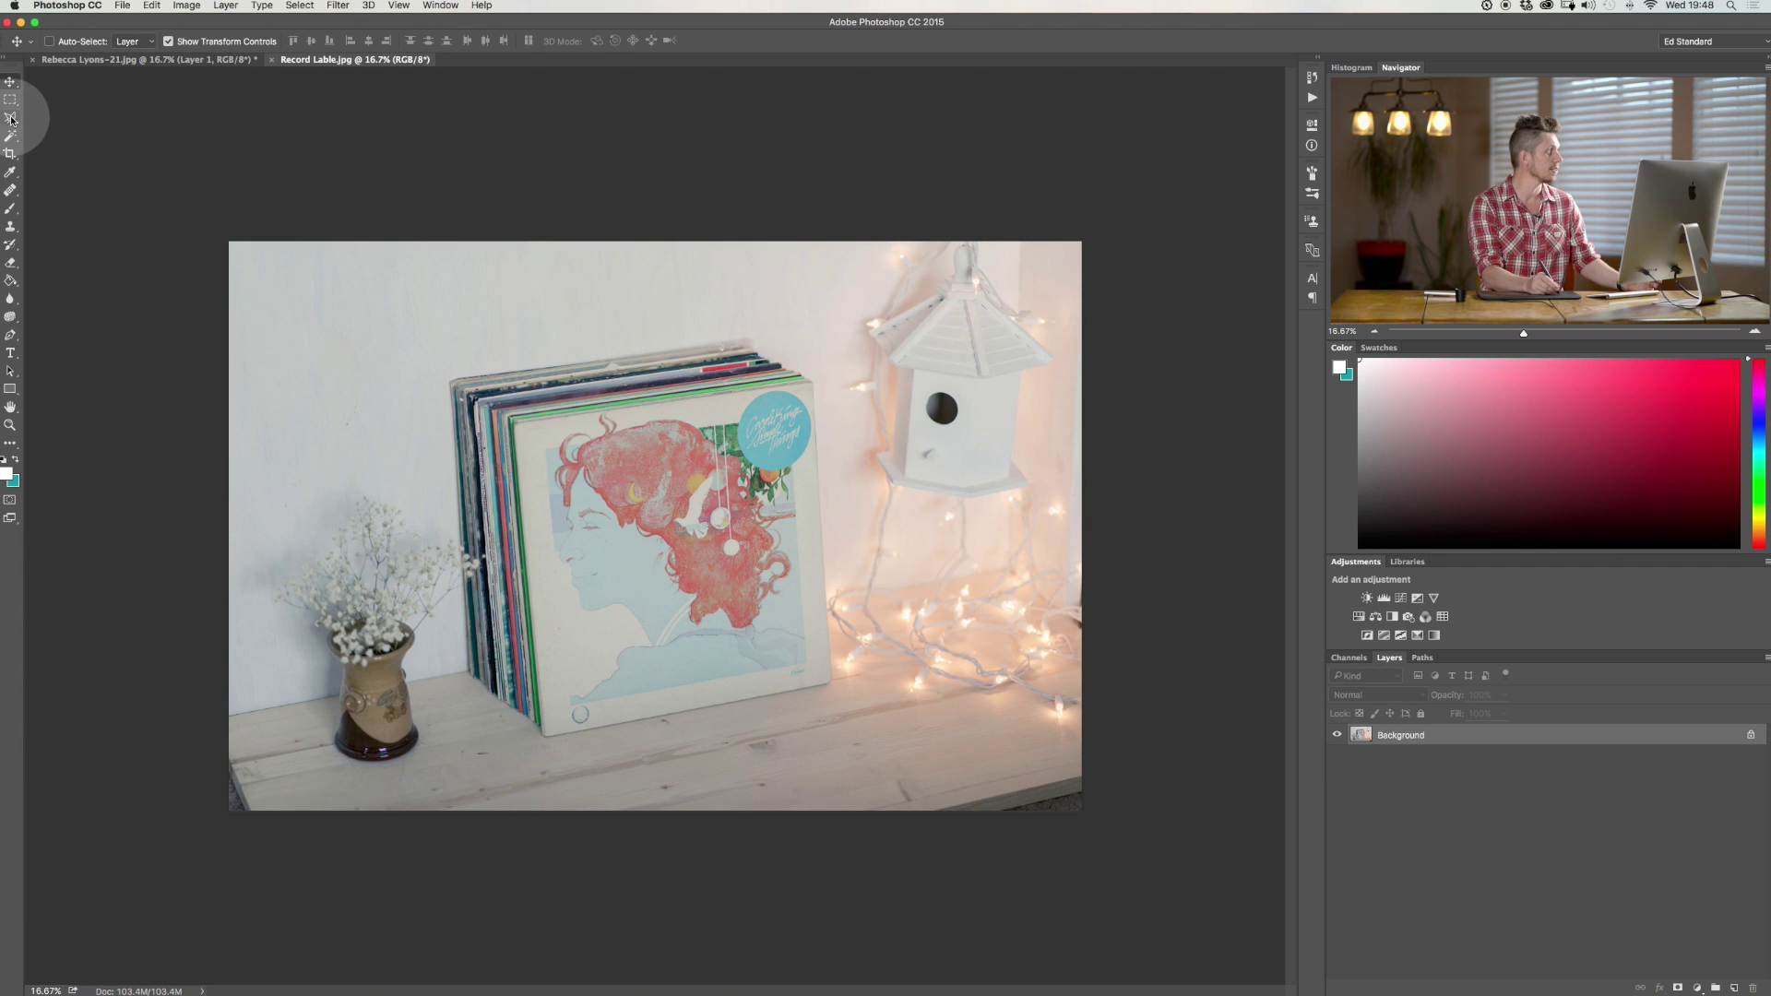
- Select the front record sleeve with a four-corner polygonal lasso
drag(11, 118, 51, 136)
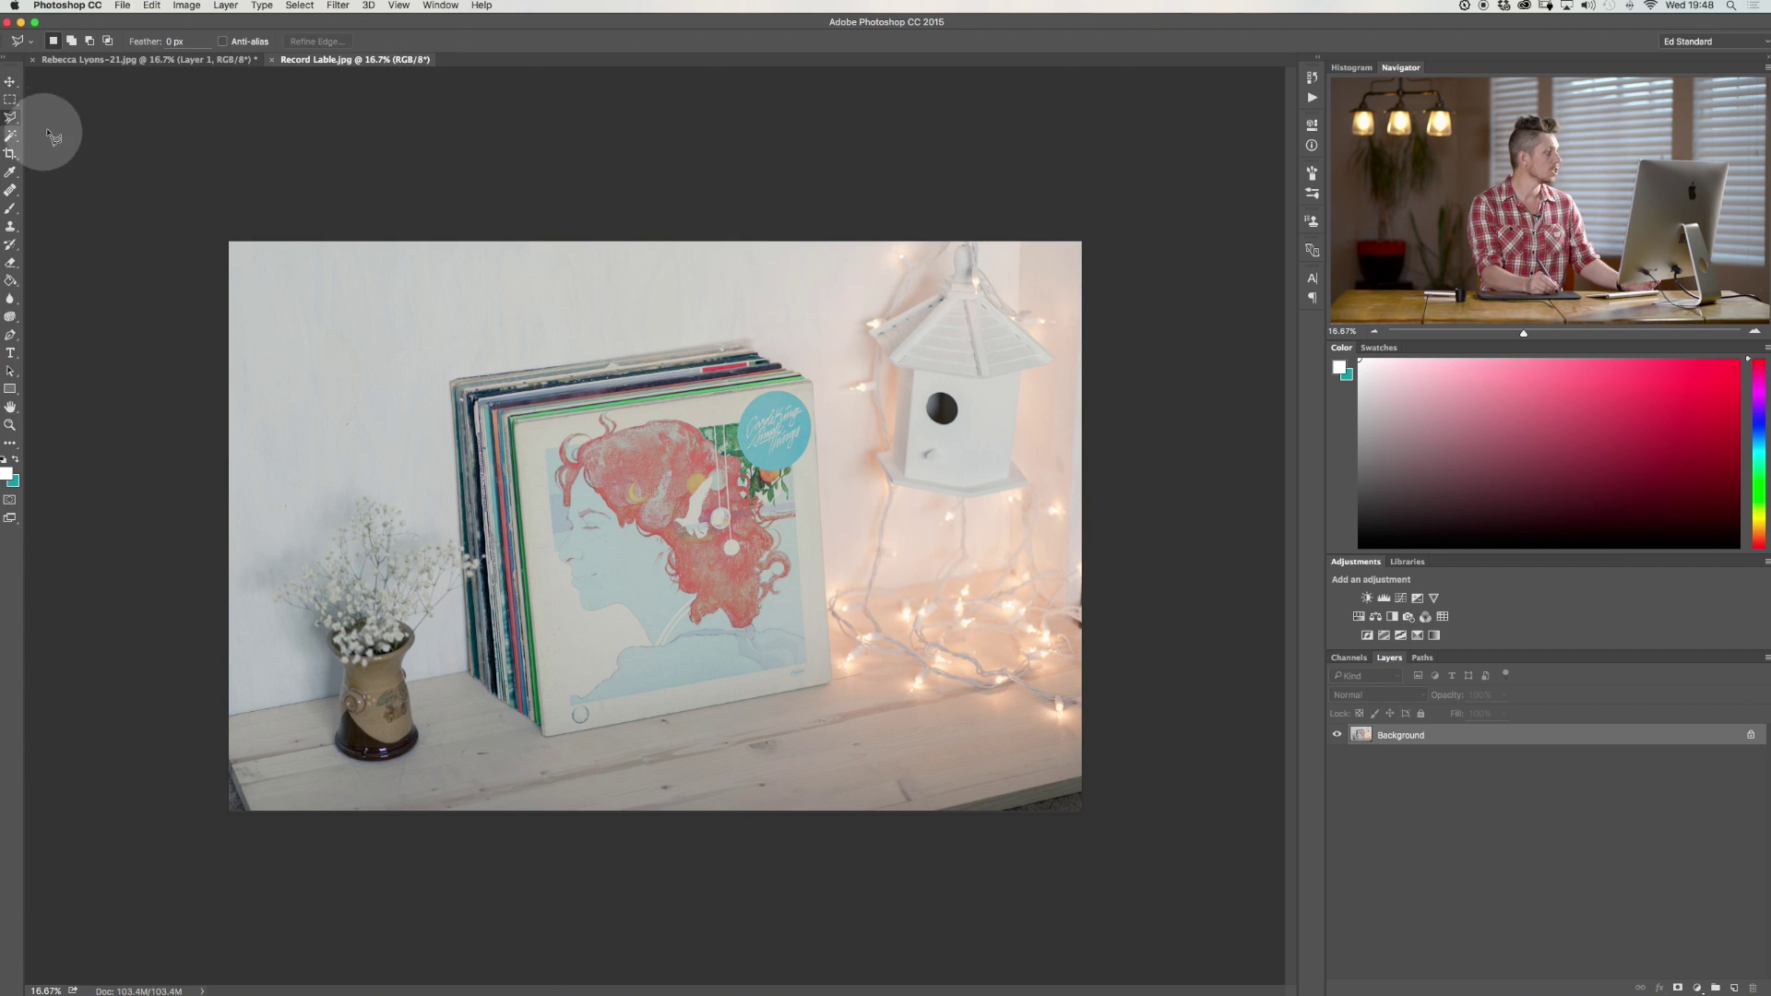
click(515, 426)
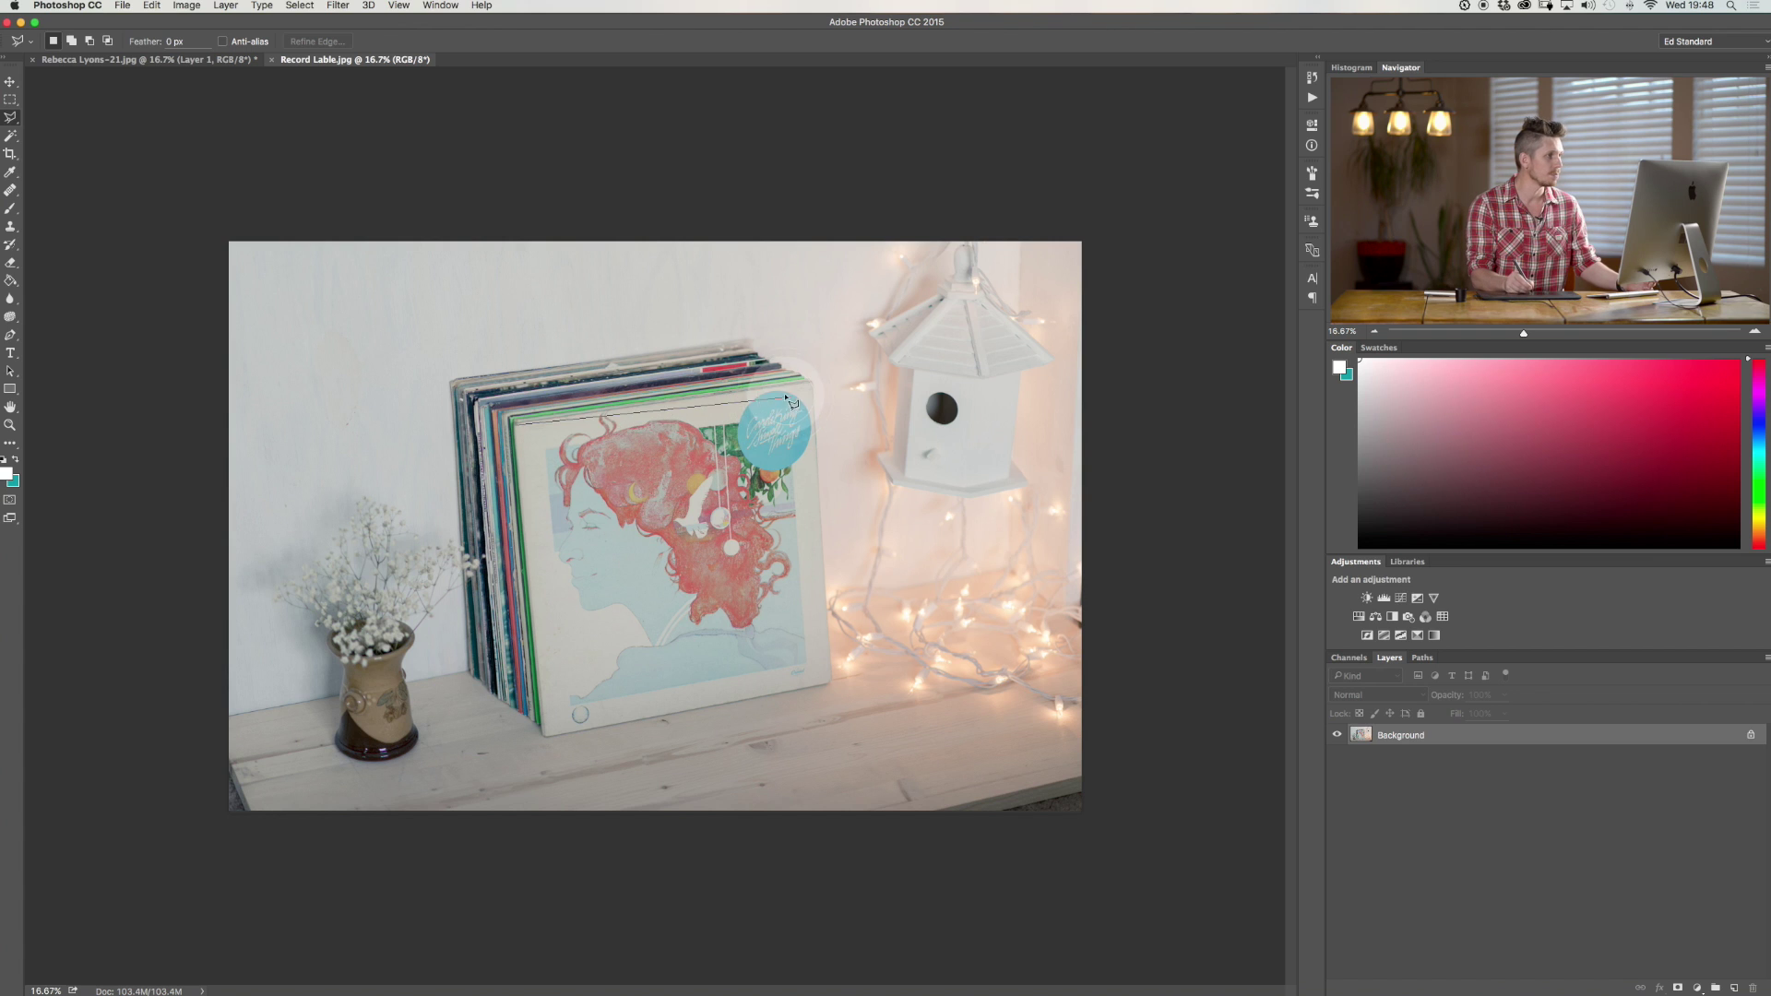
click(811, 385)
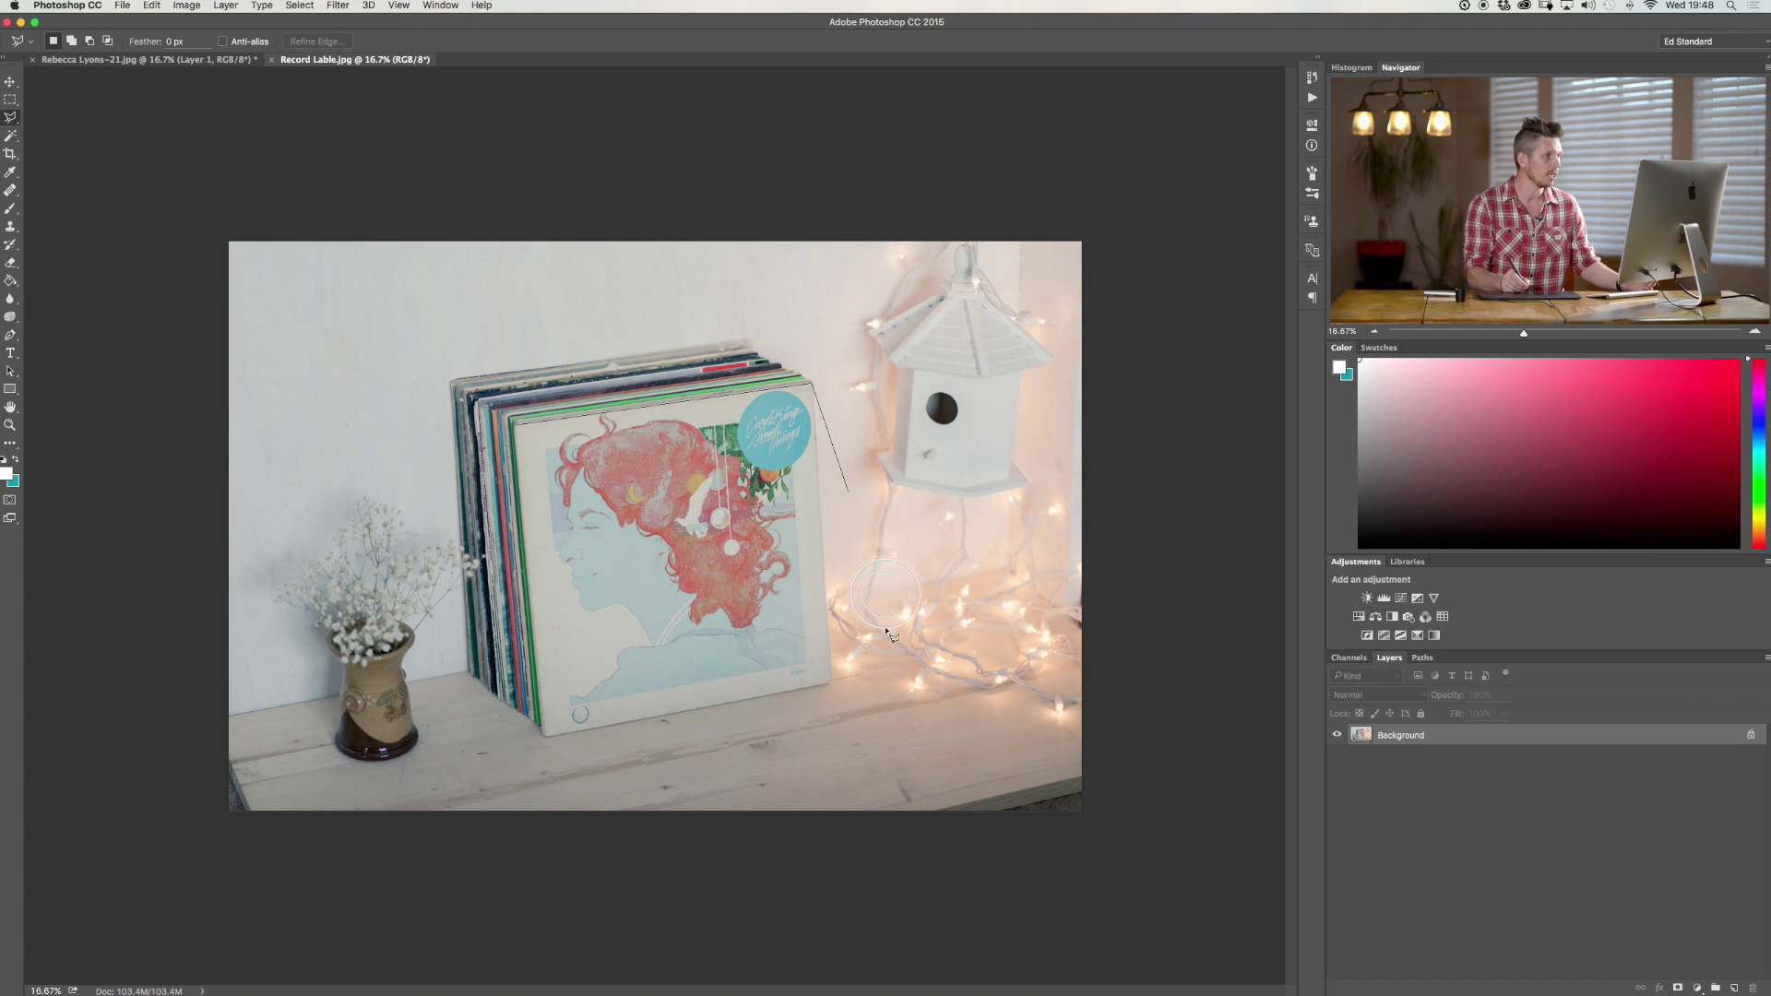
click(833, 680)
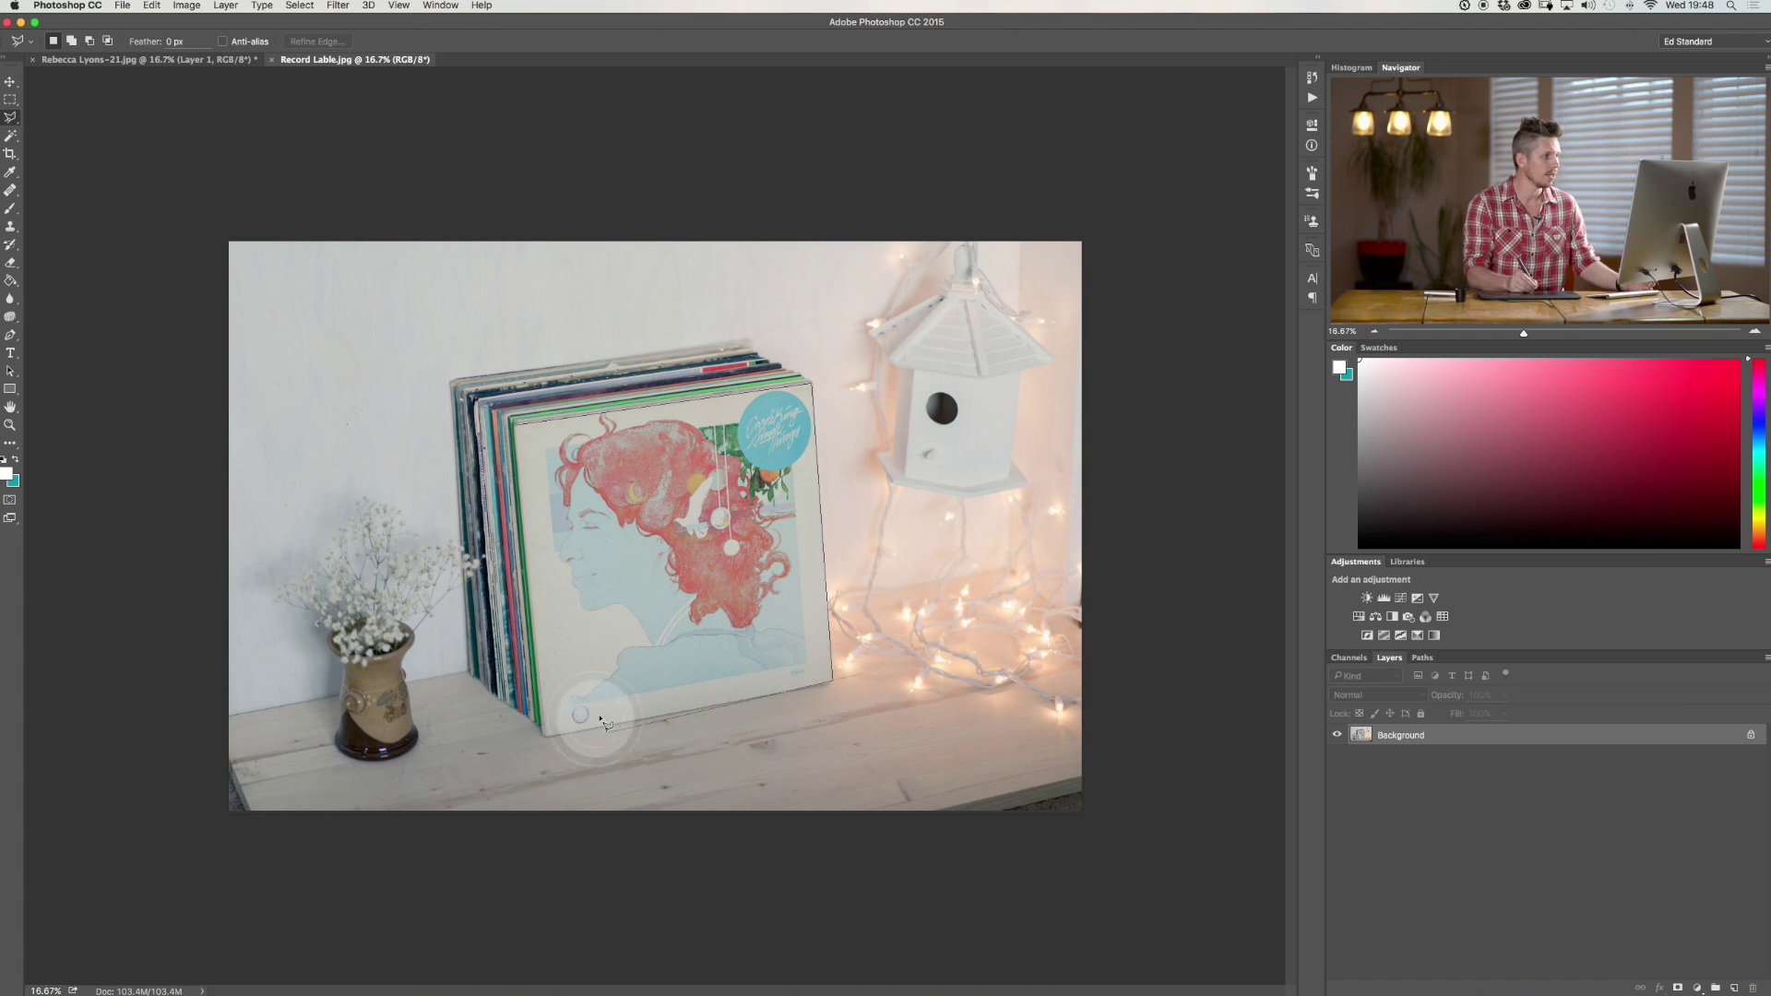
click(546, 735)
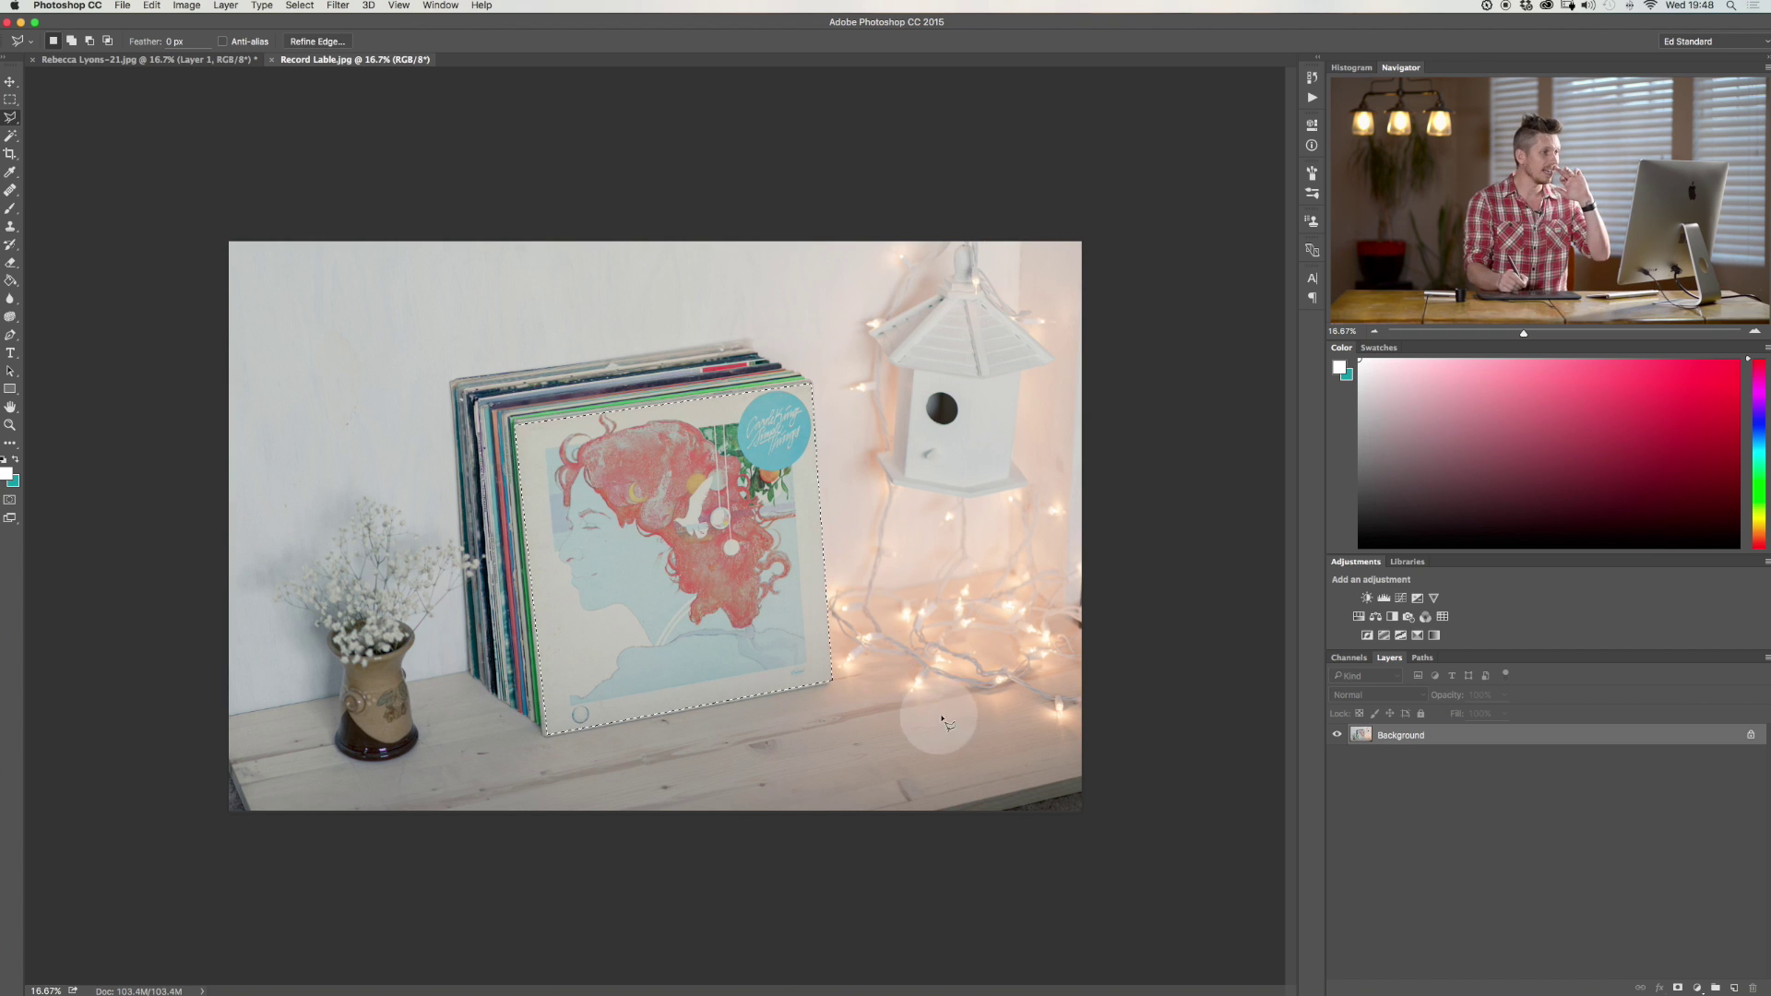
- Feather the selection 3.0 px, add a layer mask and invert it
click(317, 41)
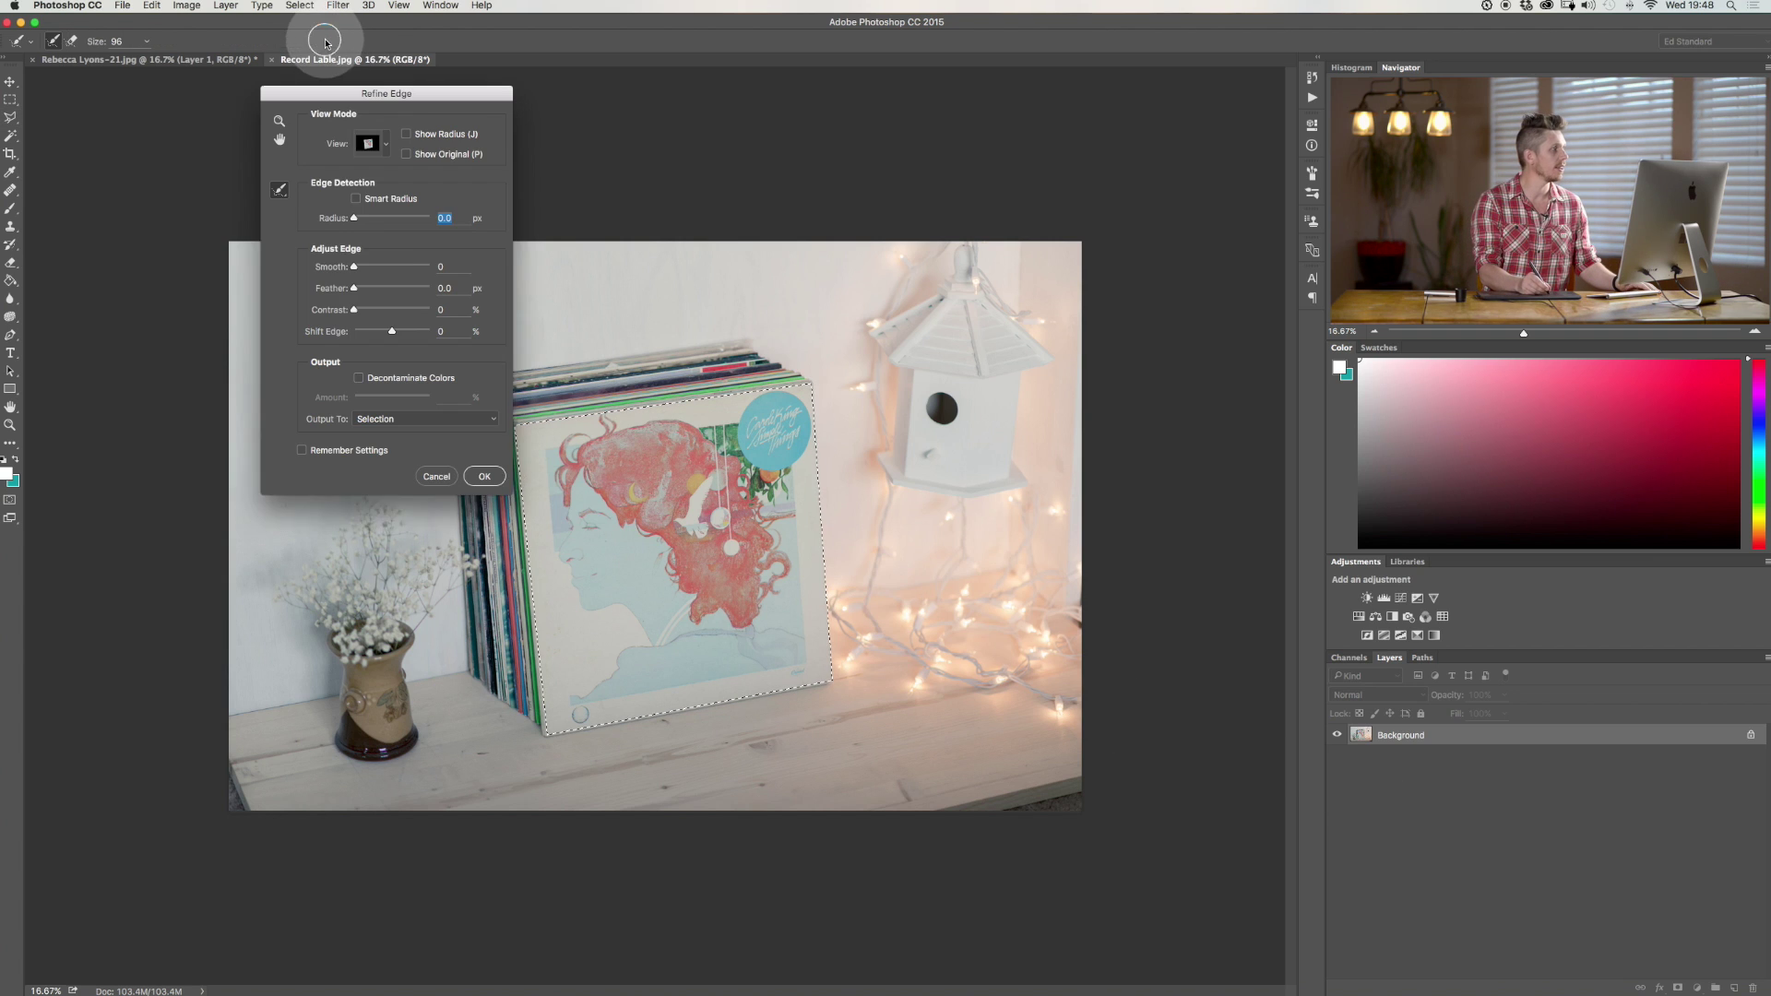
drag(355, 291, 367, 290)
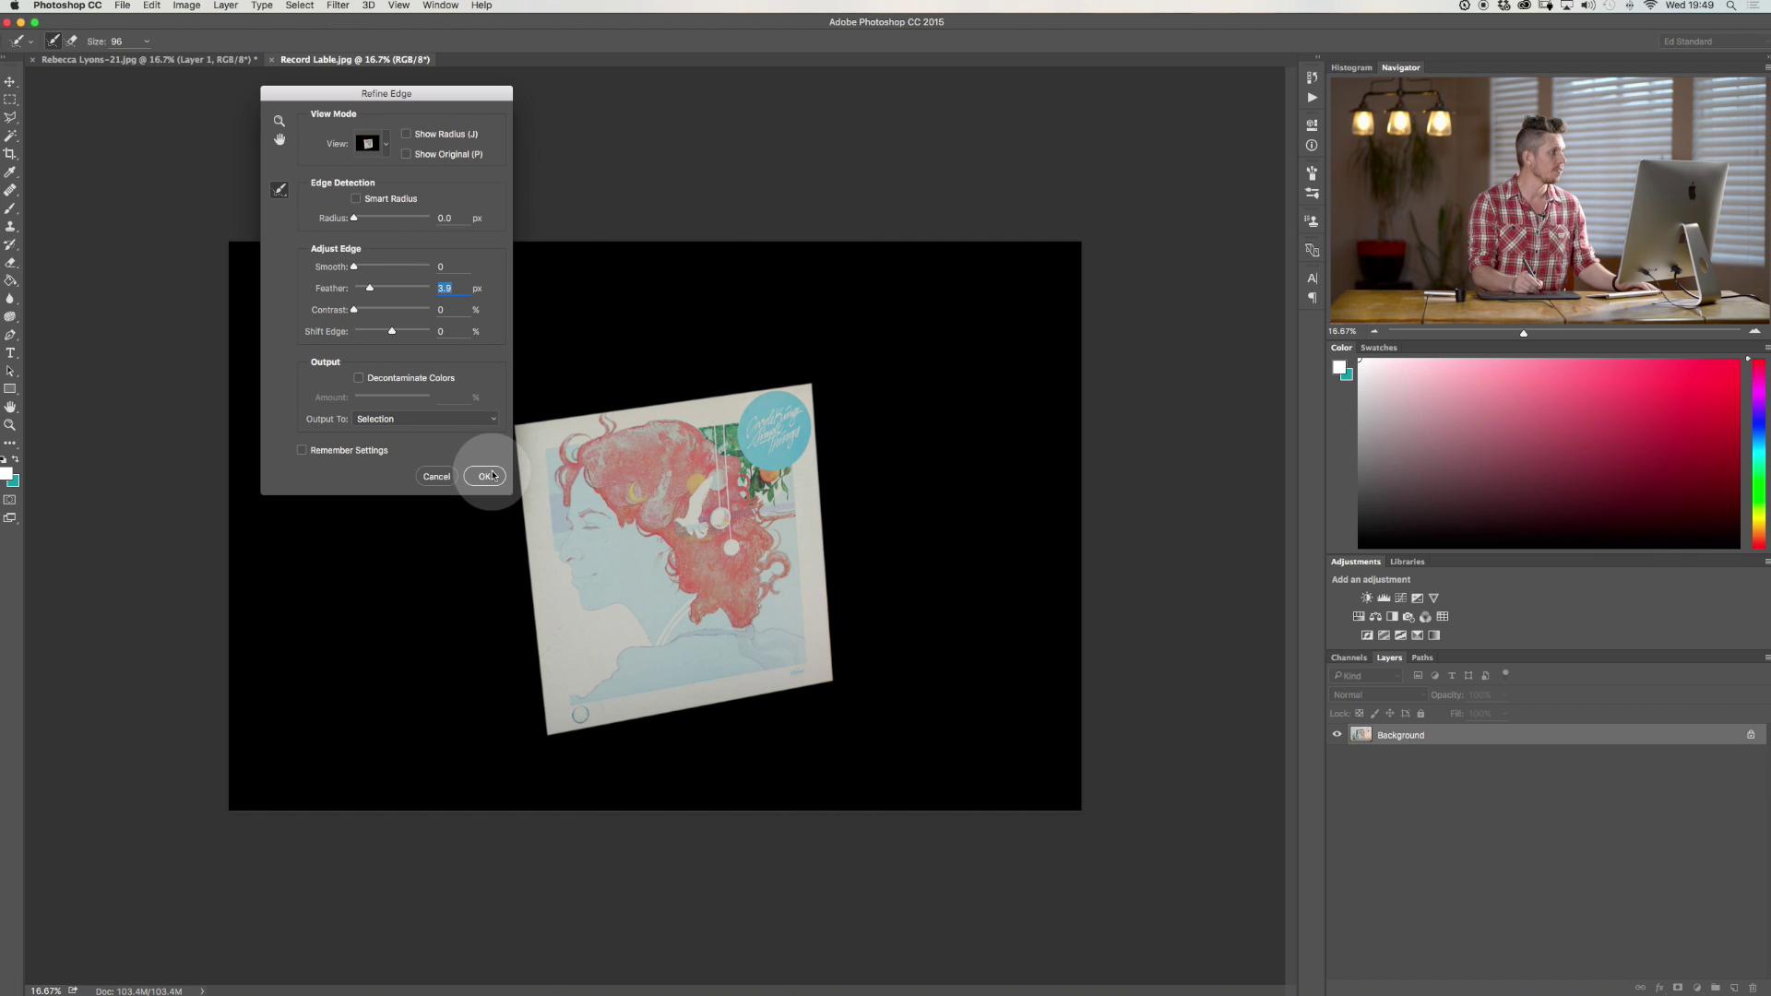
click(486, 476)
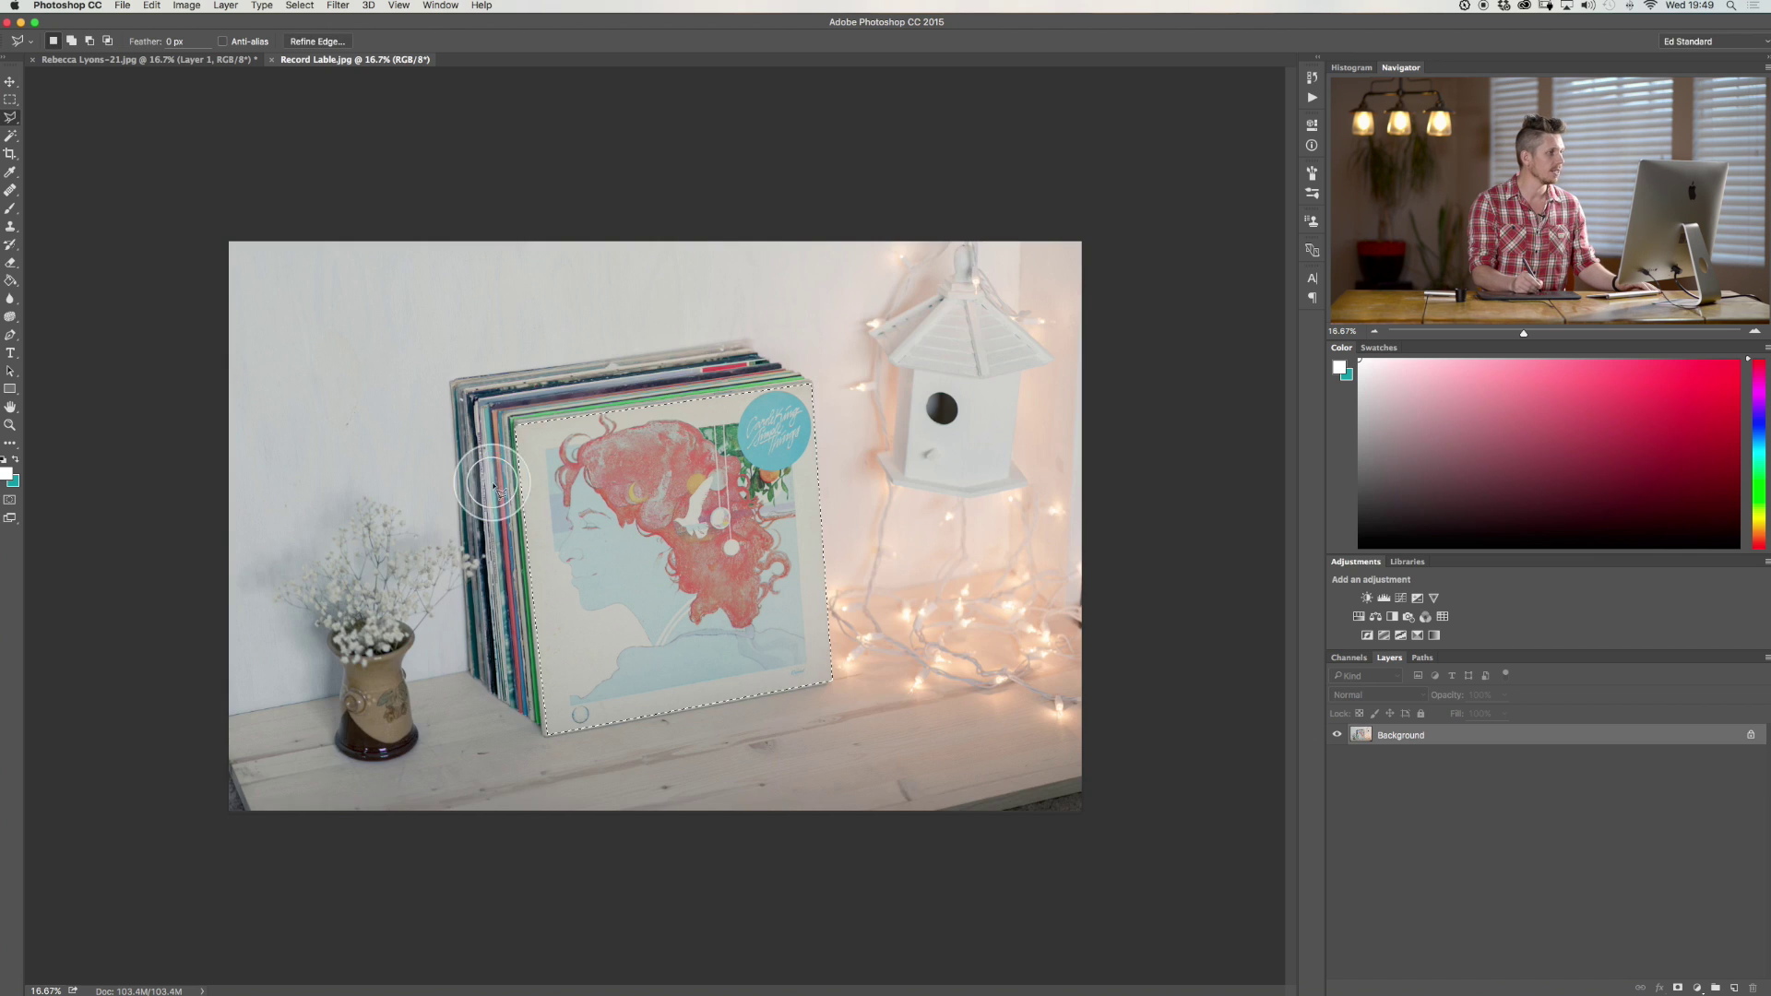
click(1676, 983)
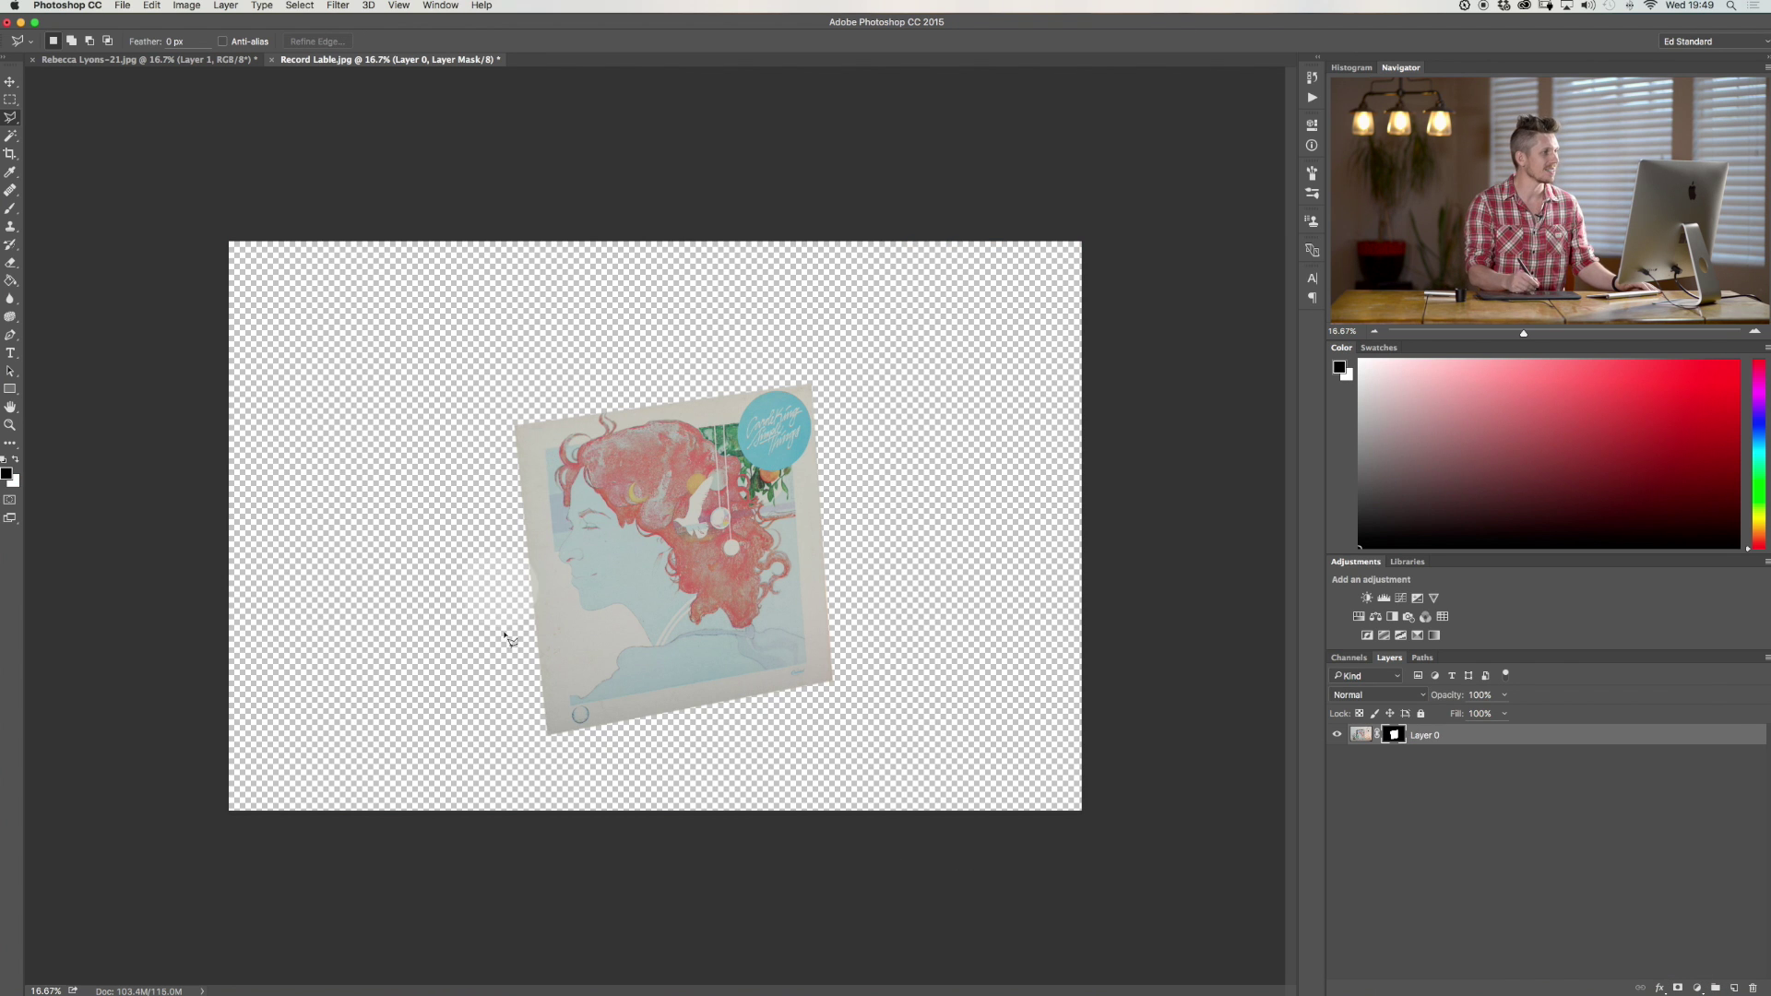
key(super+i)
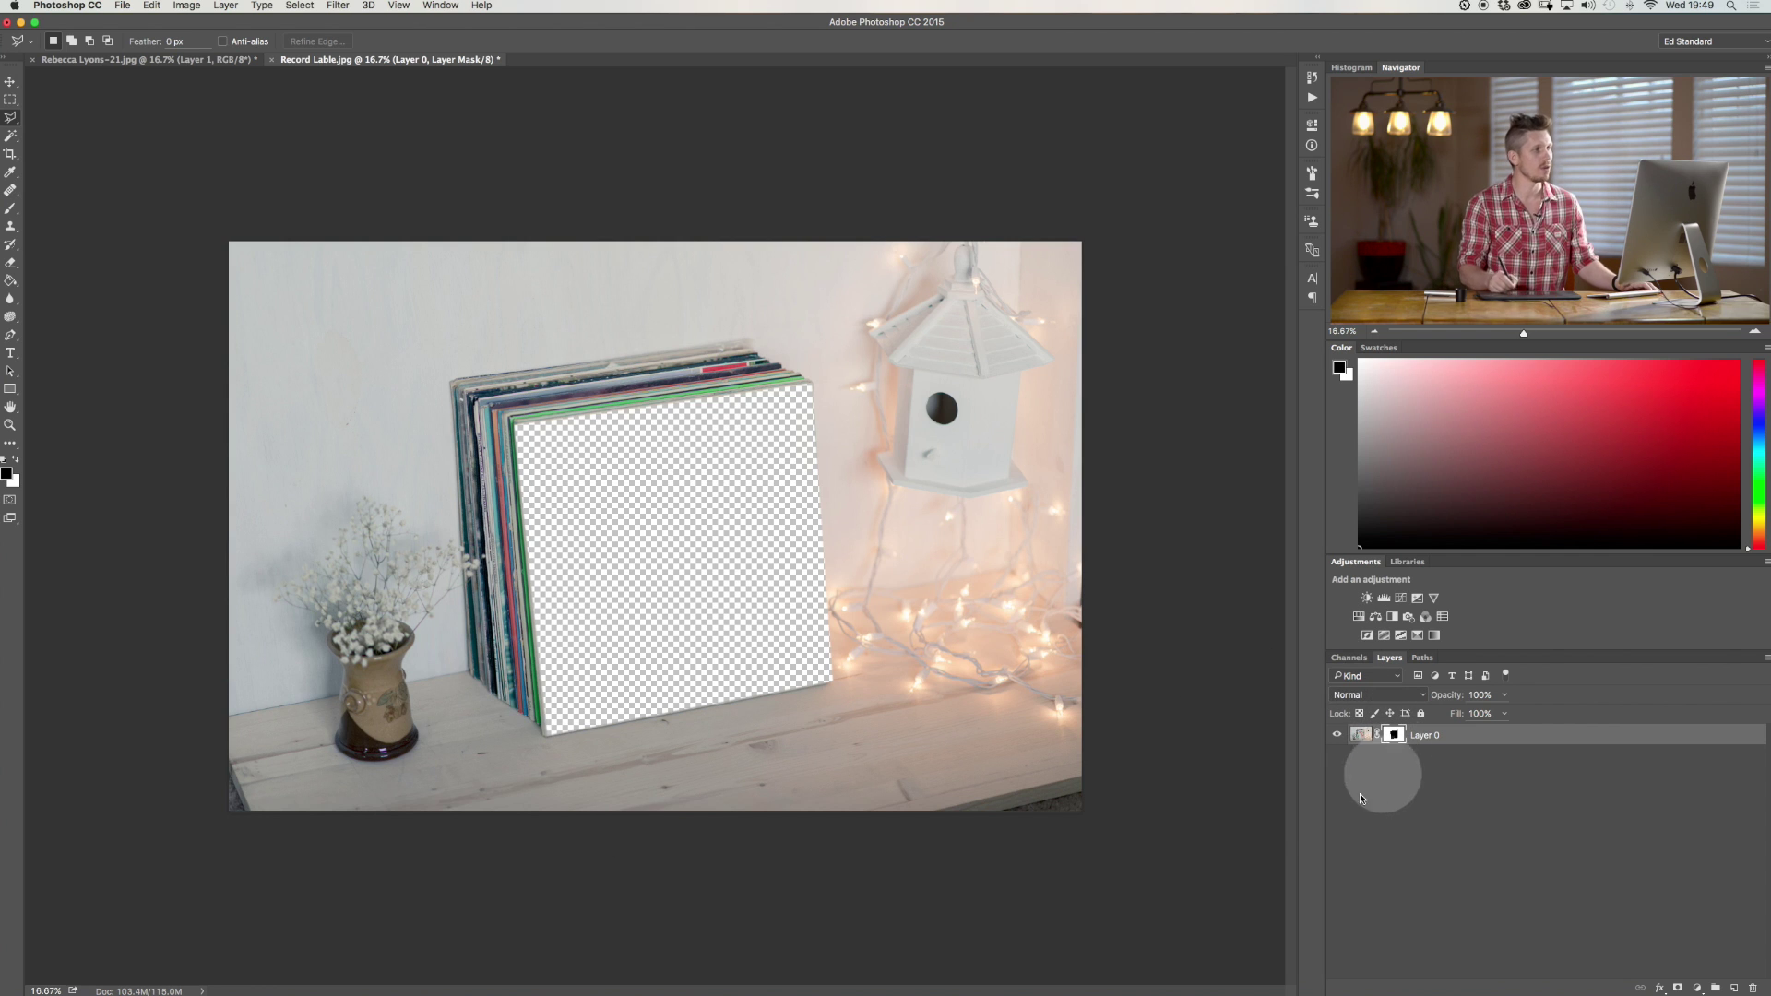
- Drag the beach portrait into the record photo, accepting the colour-profile conversion
click(203, 59)
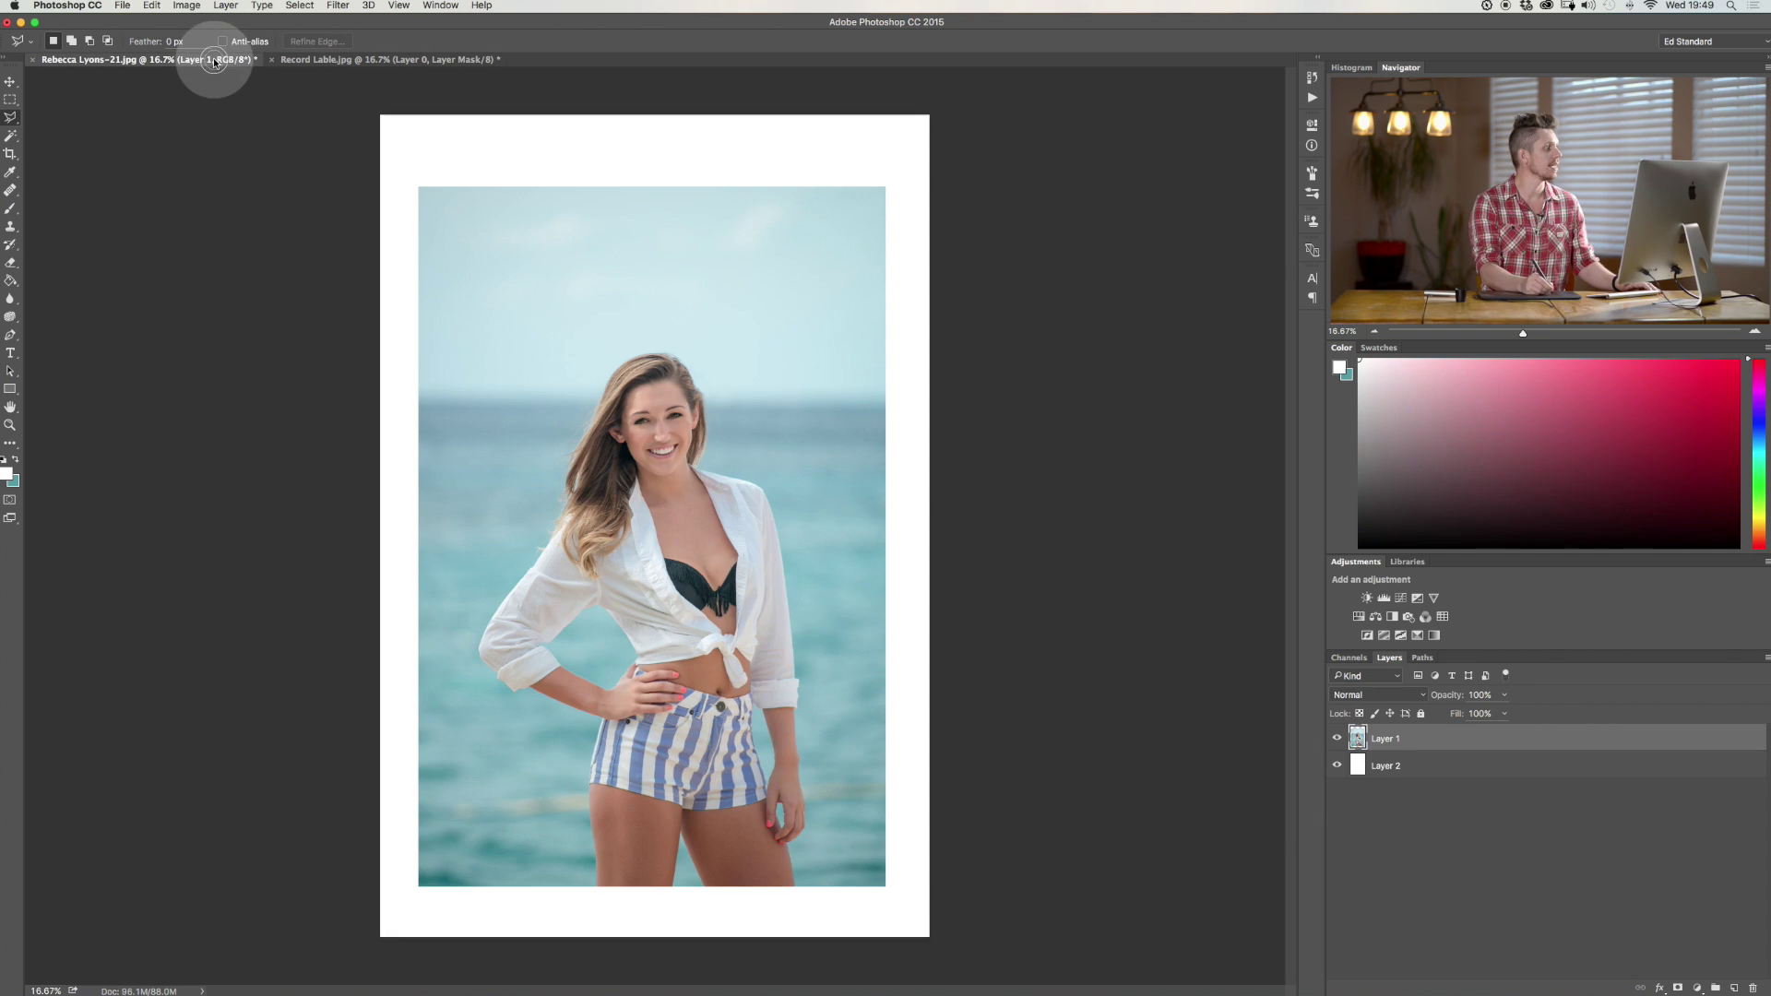
click(10, 81)
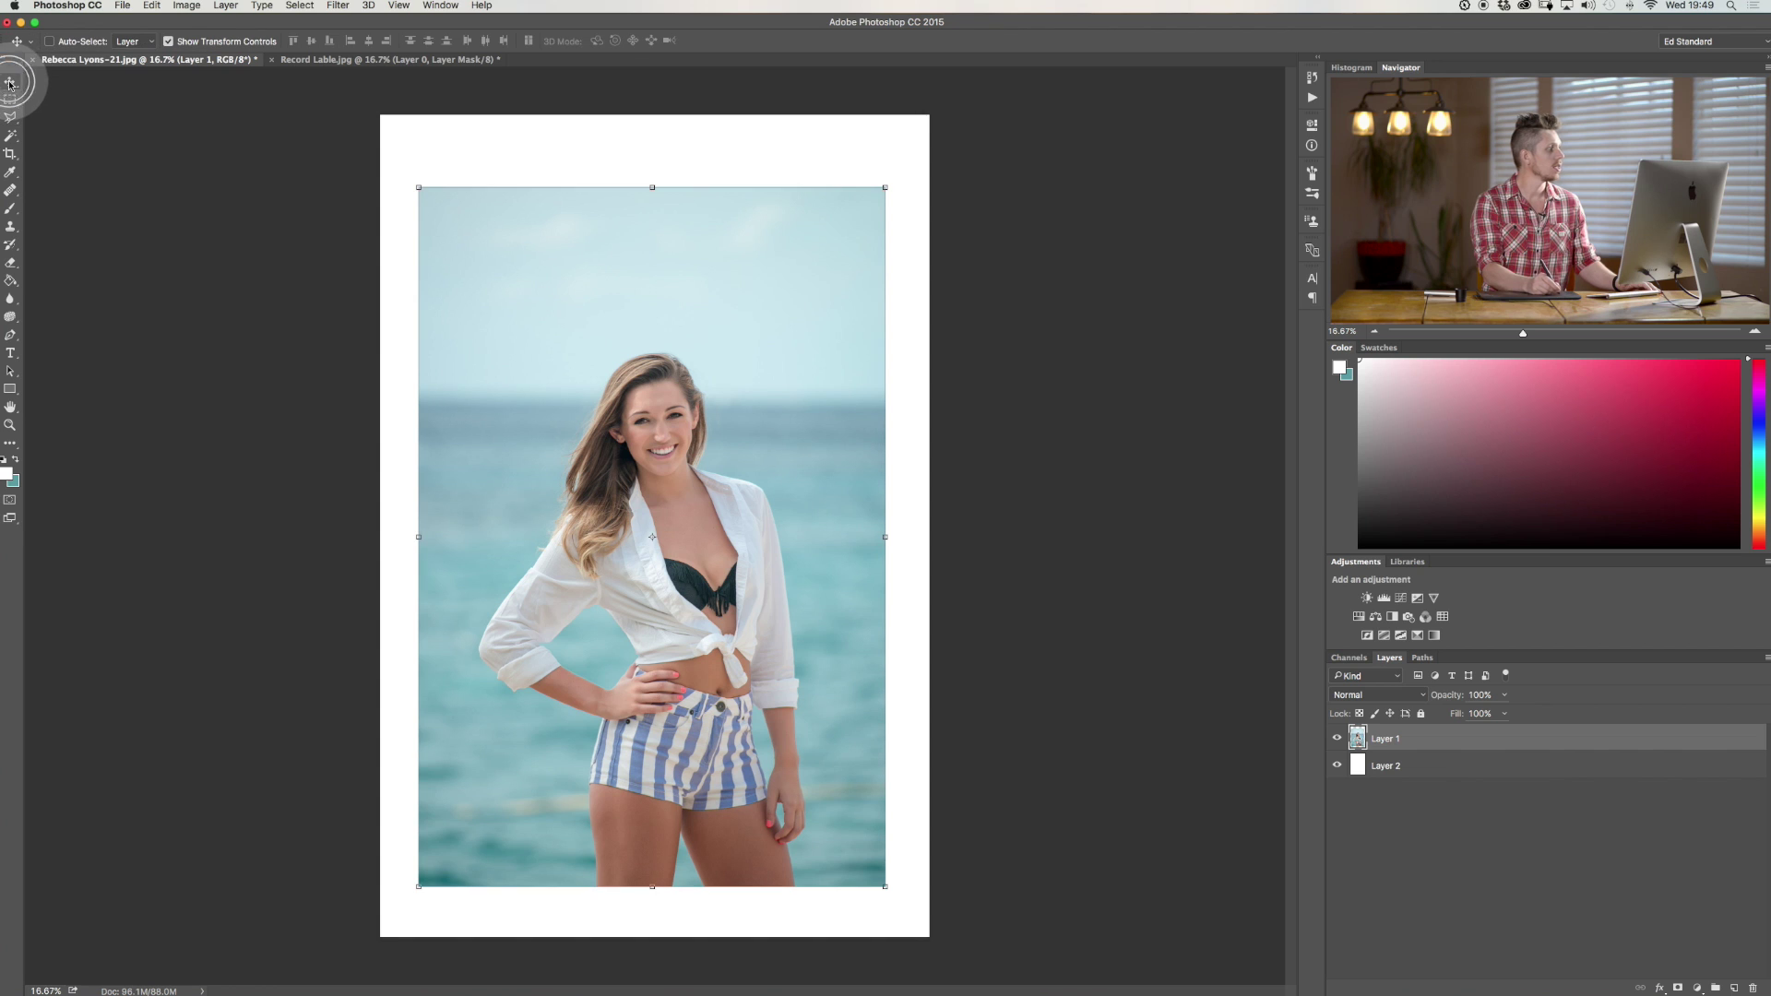
drag(708, 373, 685, 531)
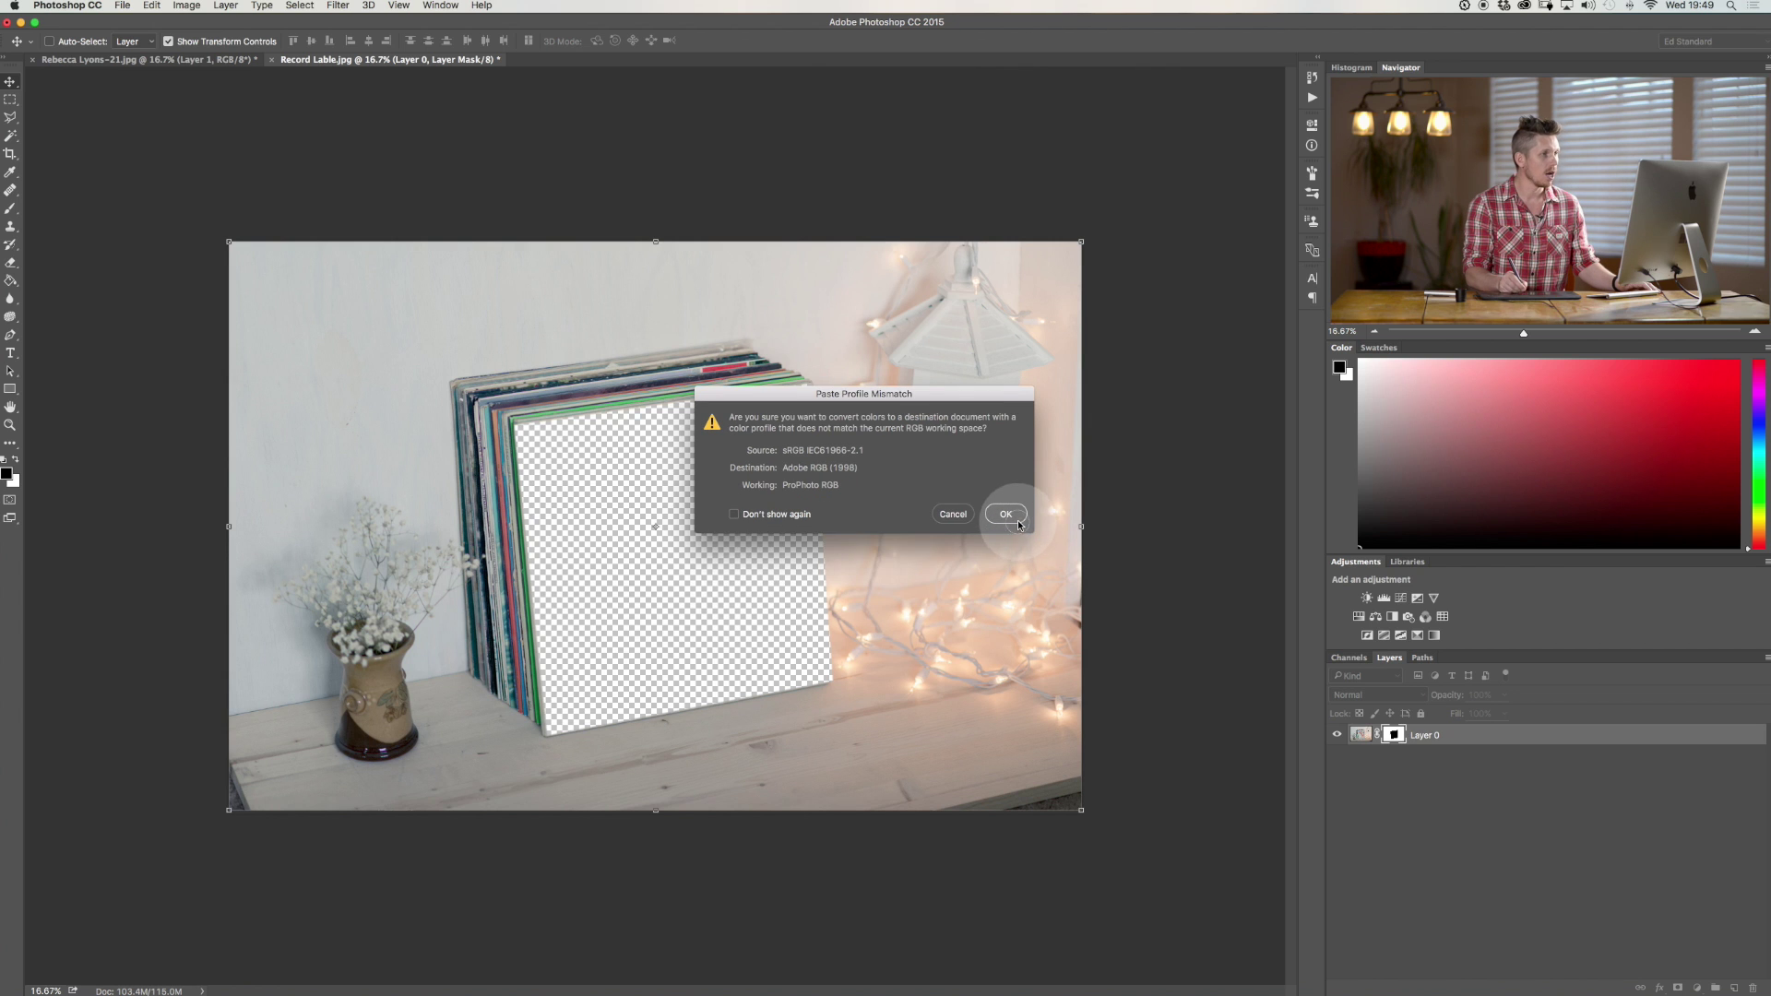
click(1026, 561)
- Place the portrait beneath the masked shelf layer, positioned inside the sleeve opening
drag(788, 632, 883, 378)
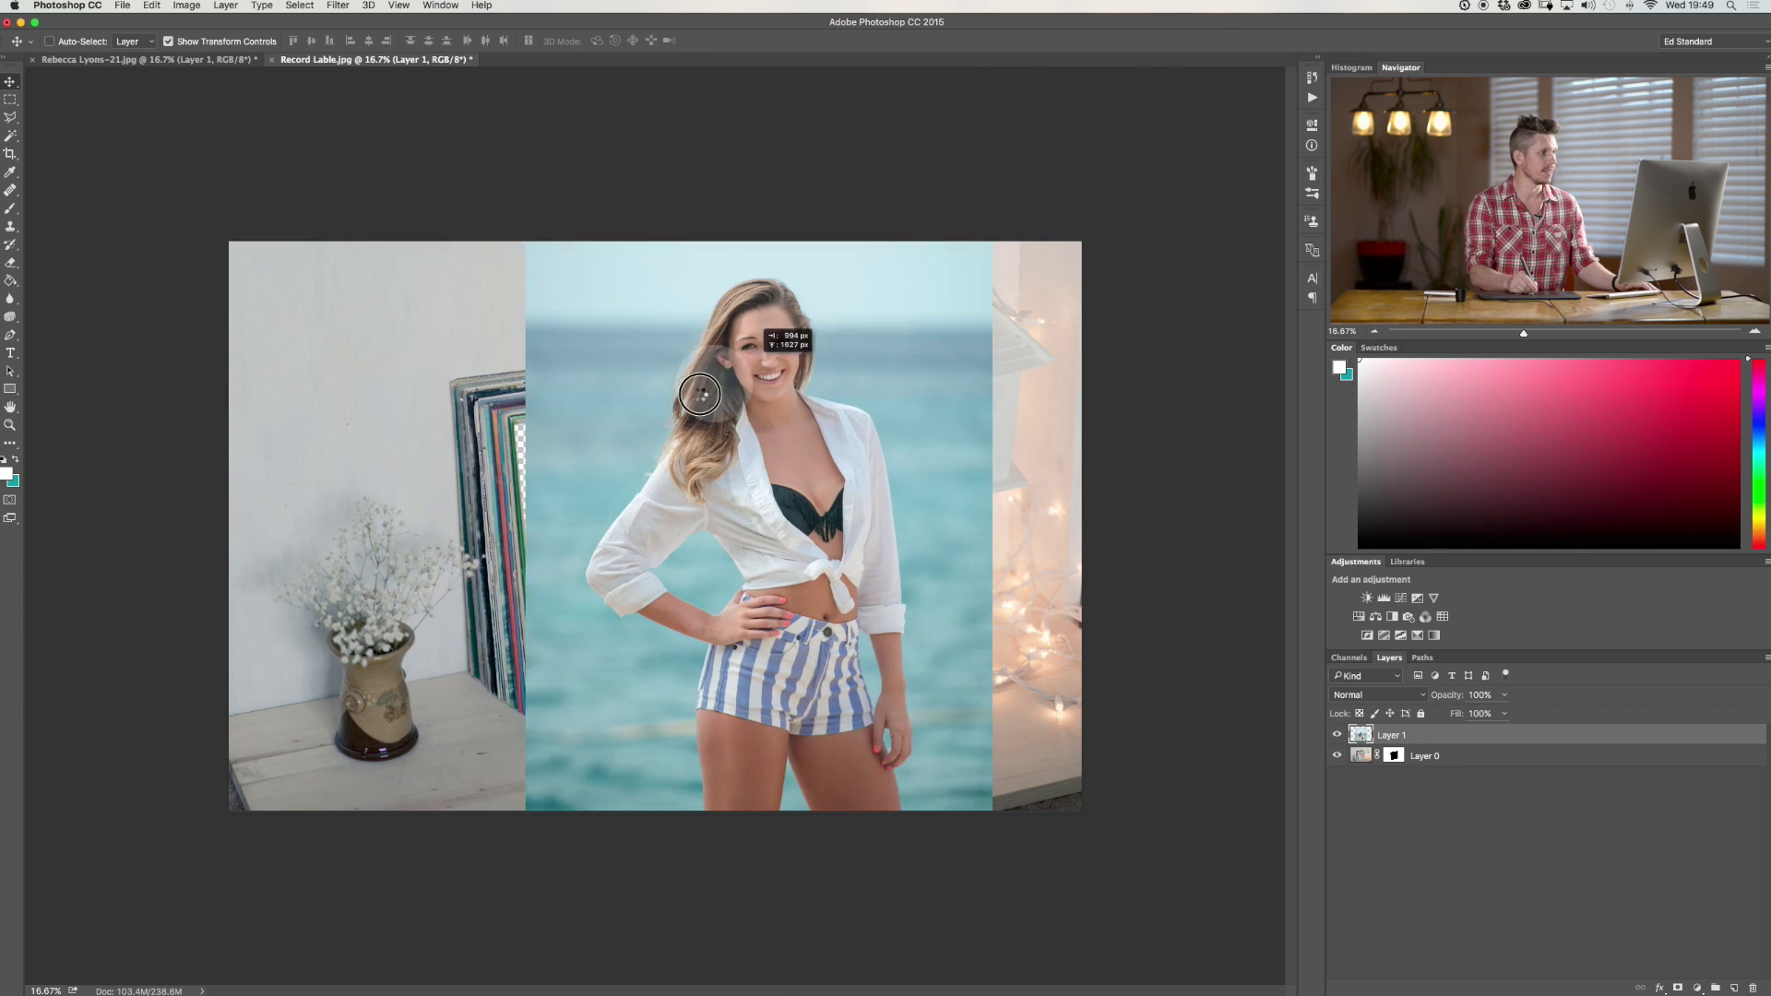
drag(699, 395, 608, 422)
drag(1436, 743, 1431, 767)
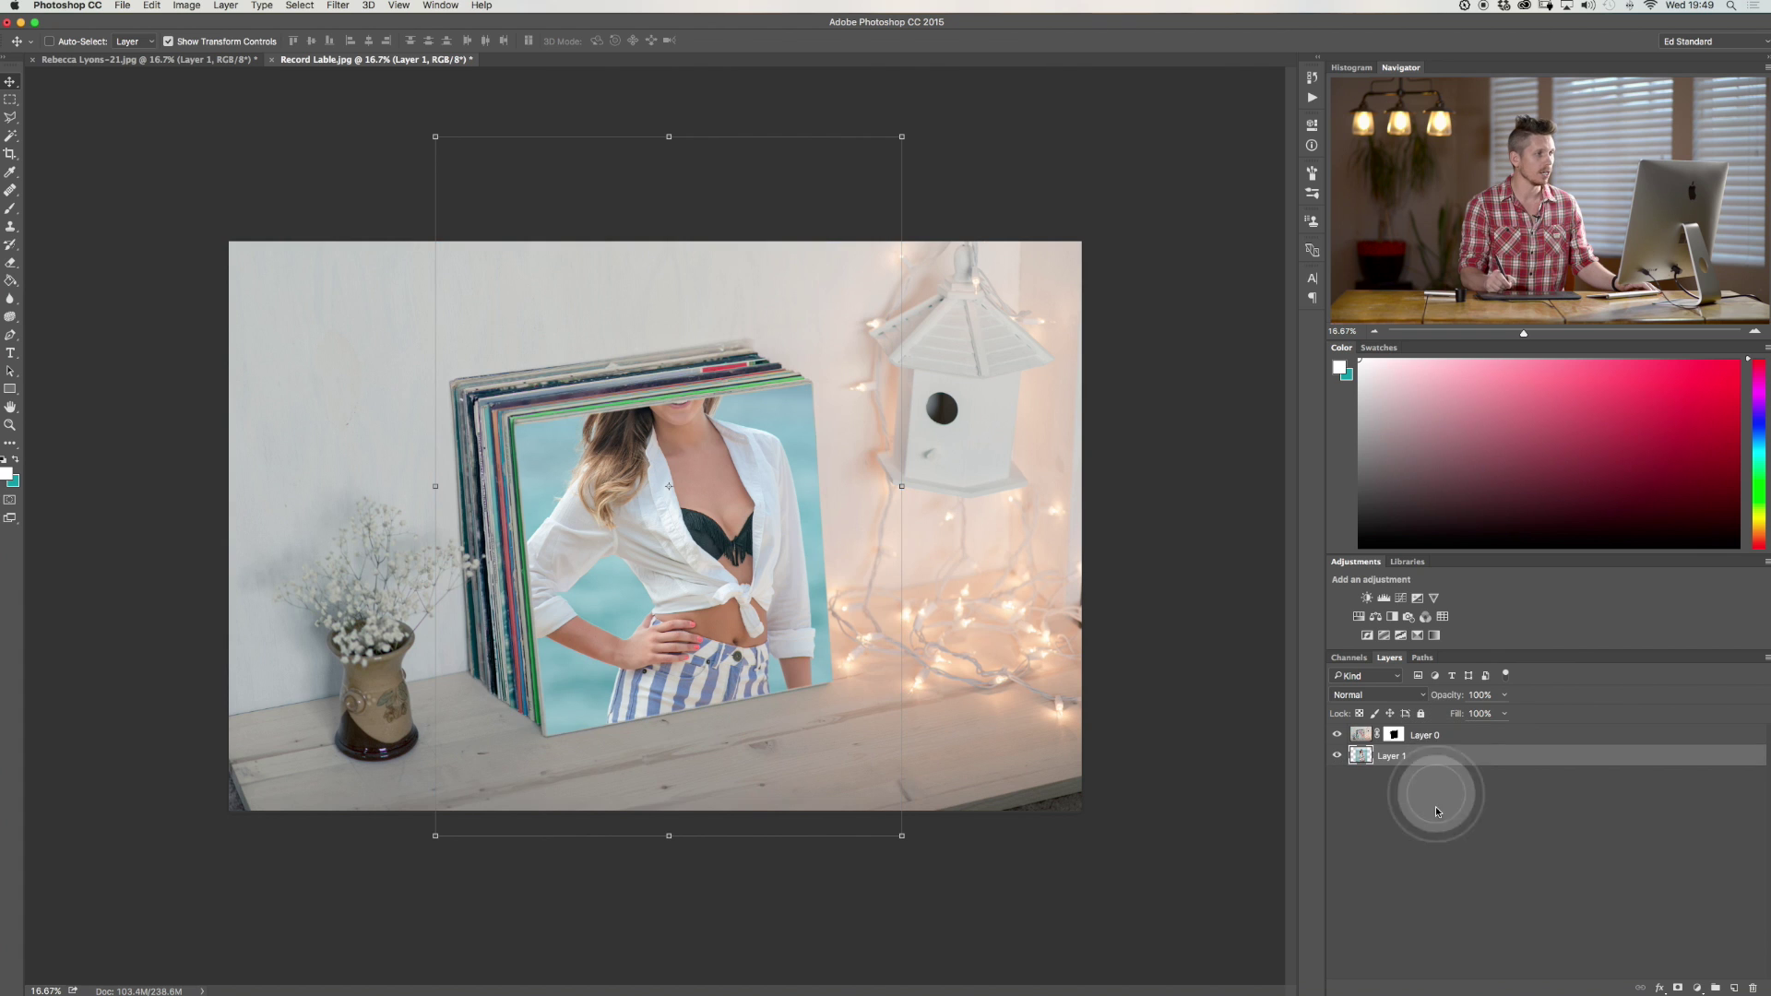
drag(756, 474, 775, 540)
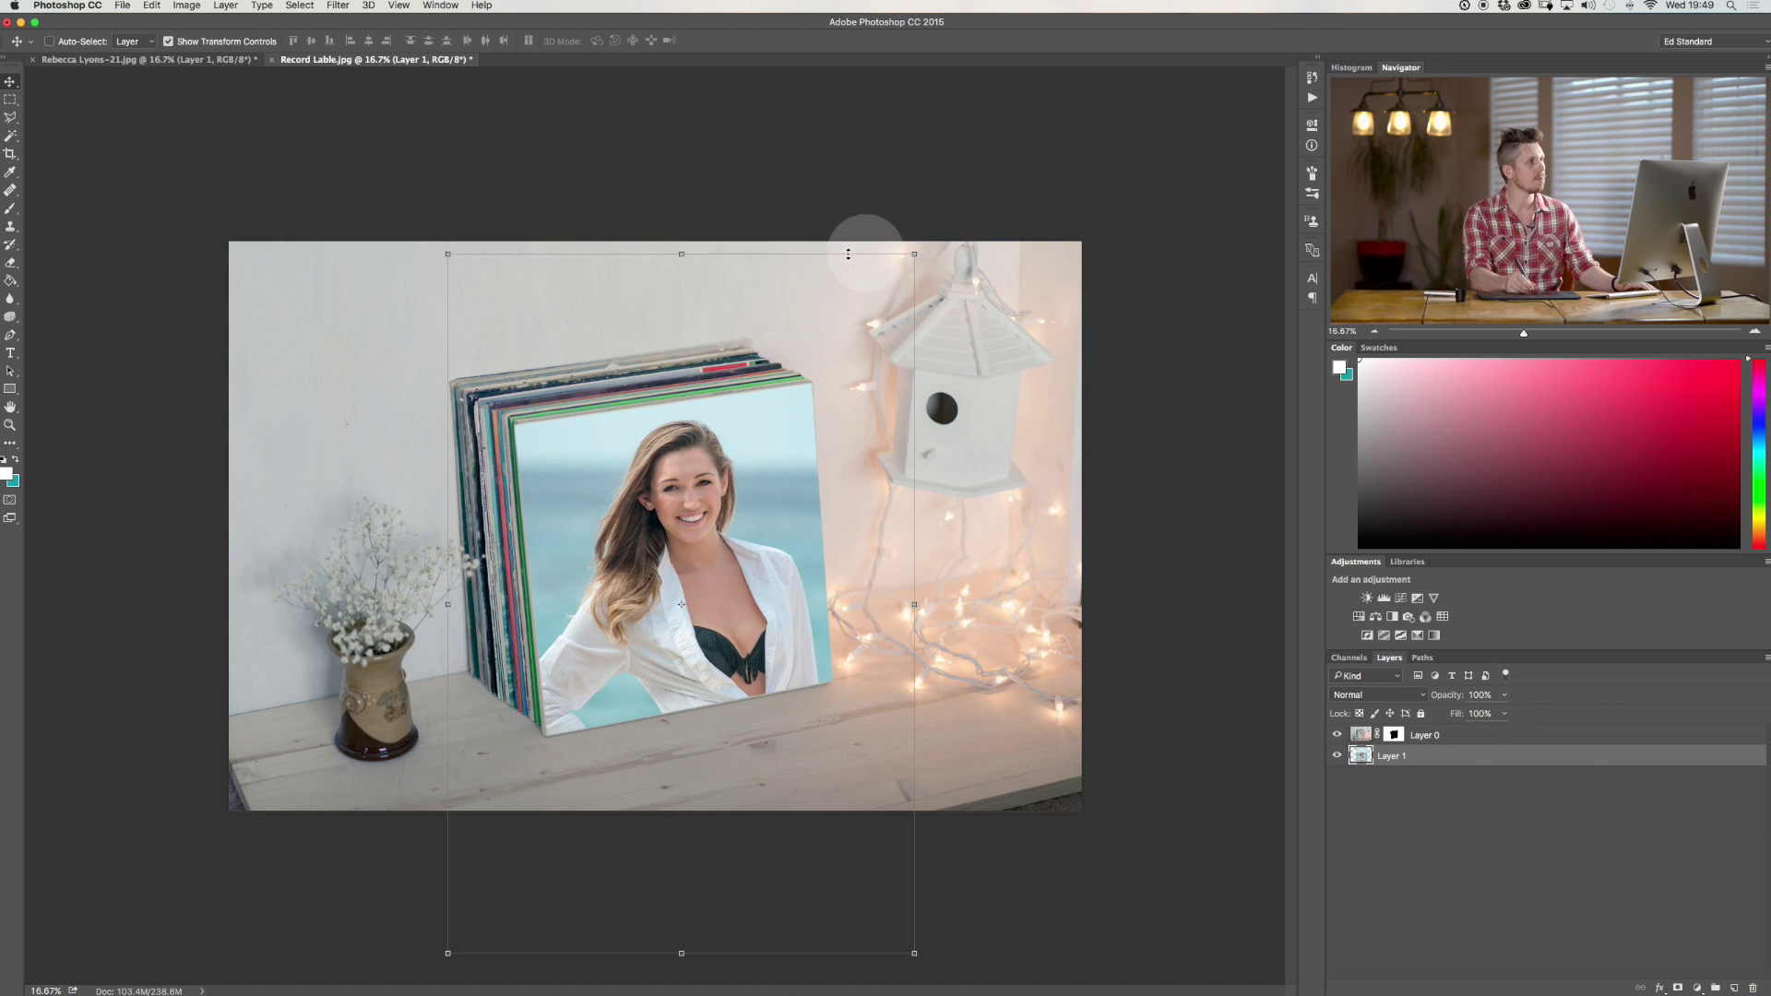
drag(643, 533, 697, 491)
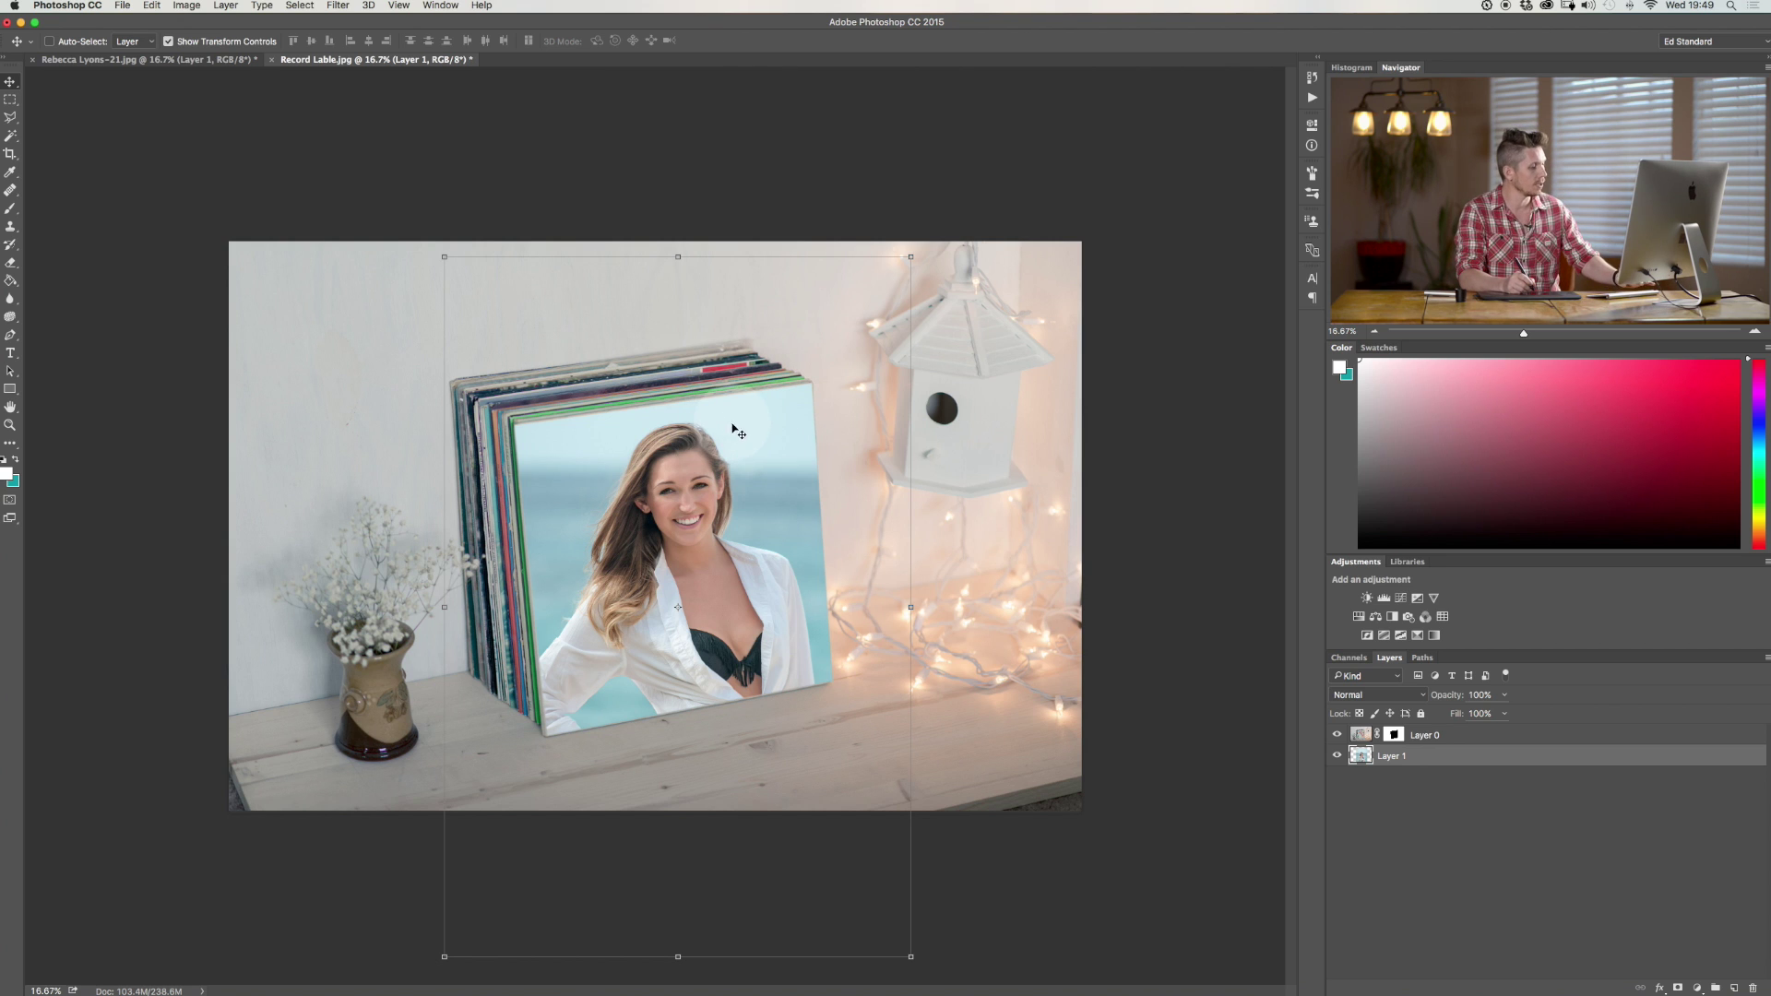
- Reposition the portrait and scale it to about 66% from its top-right corner
key(super+t)
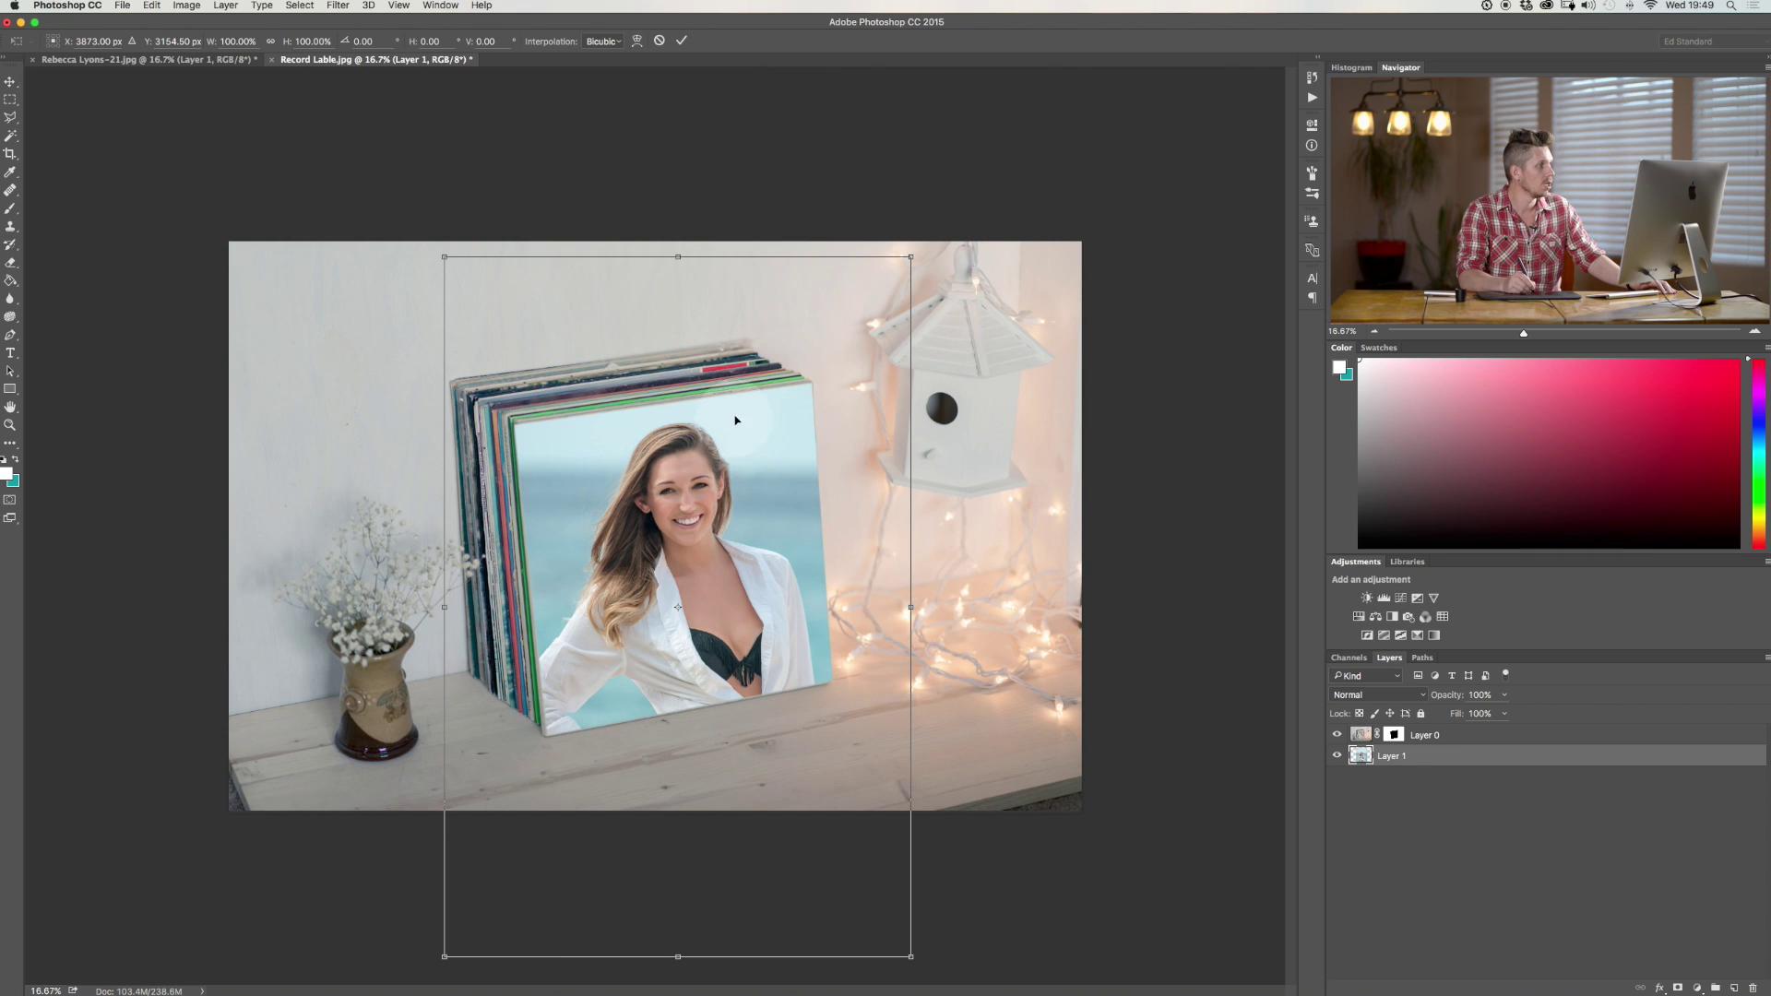
drag(735, 420, 740, 340)
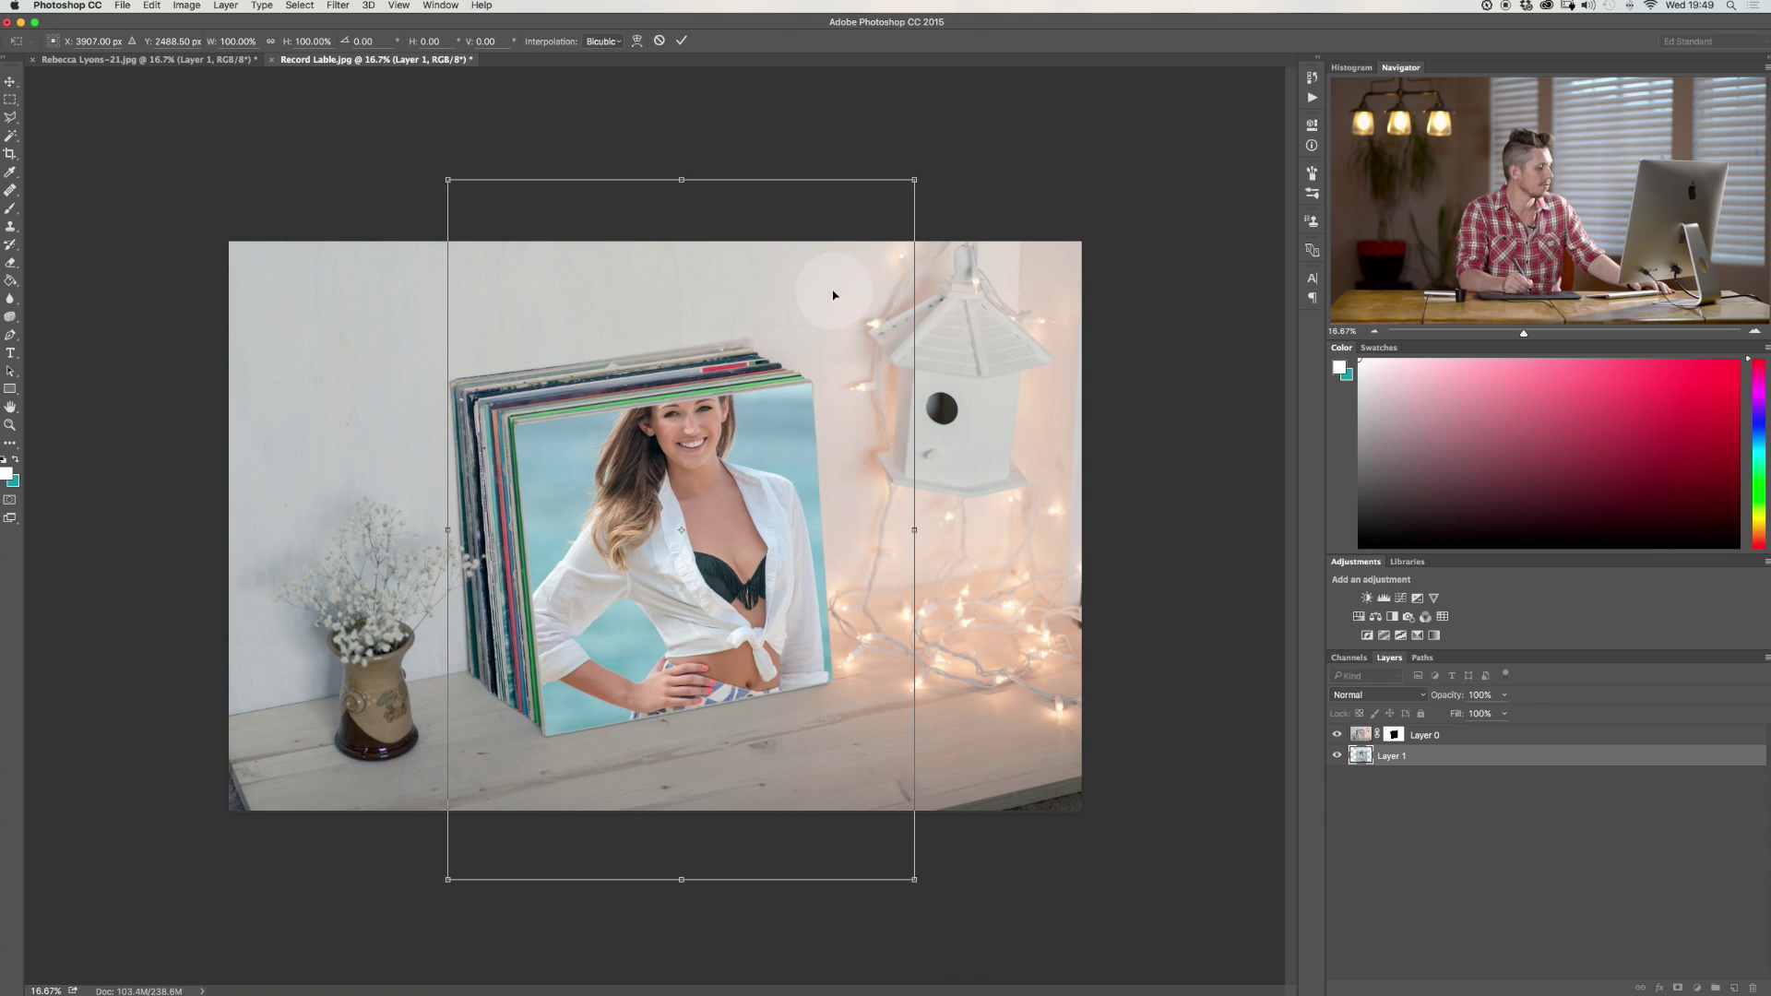
drag(747, 470, 754, 475)
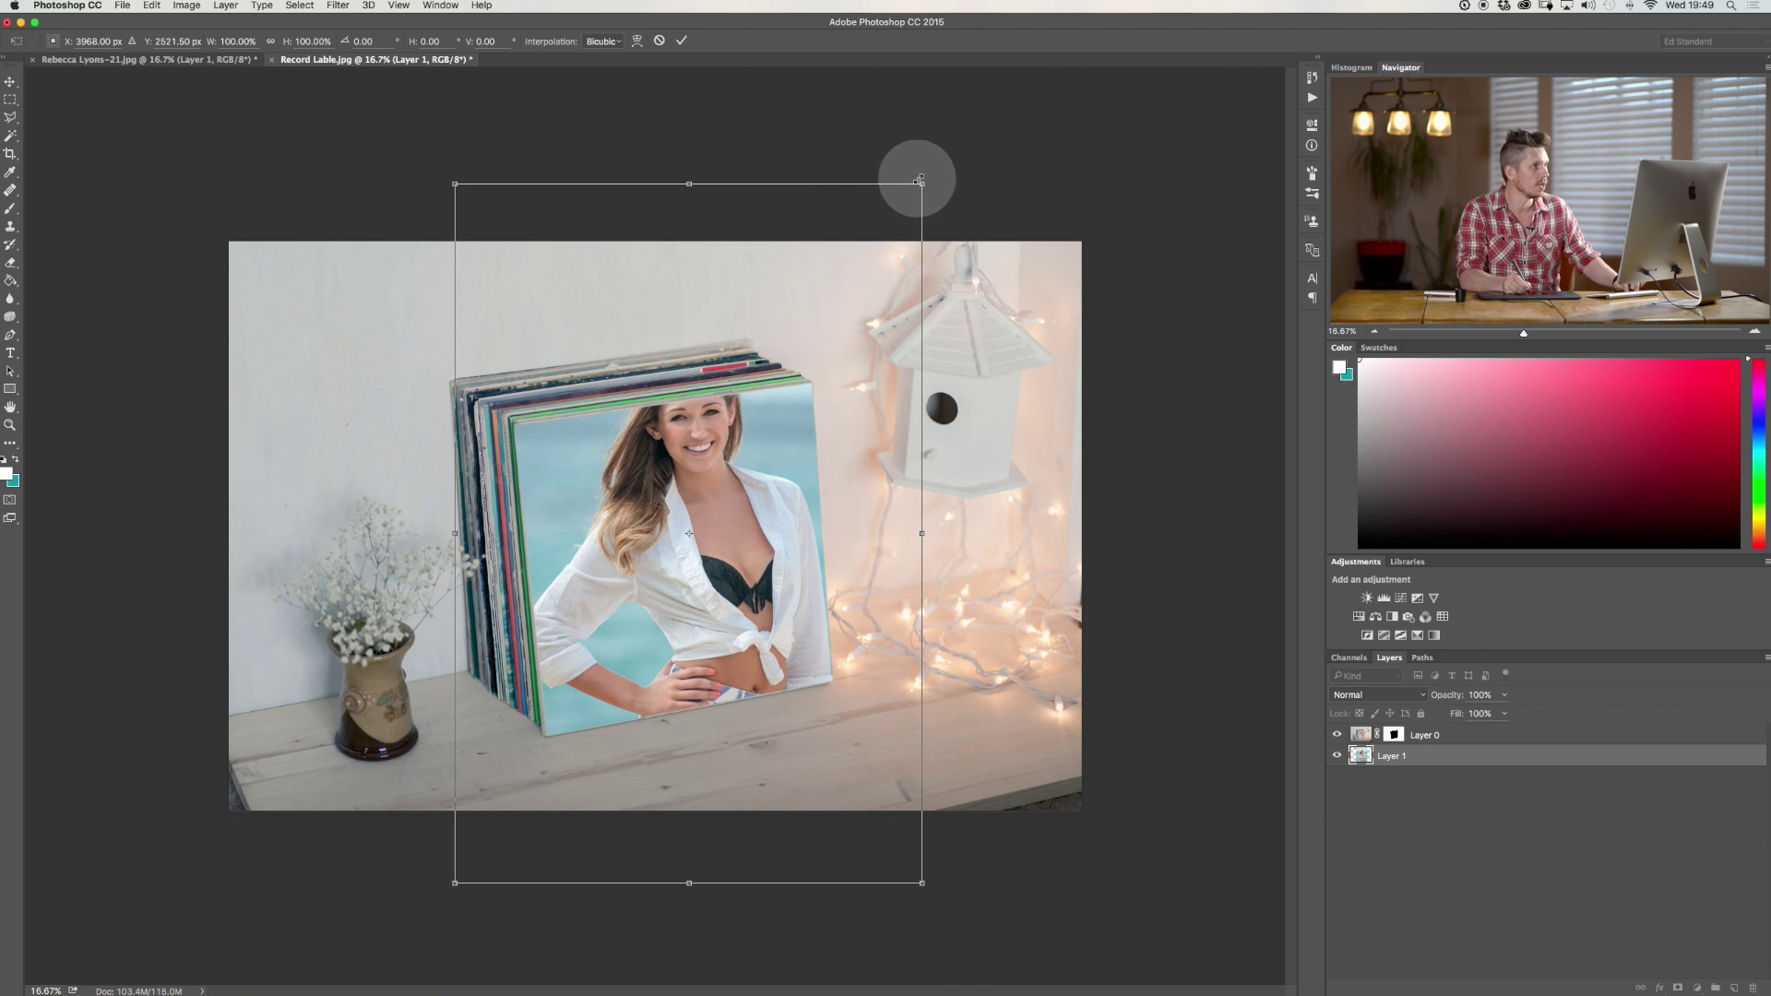
drag(720, 409, 604, 607)
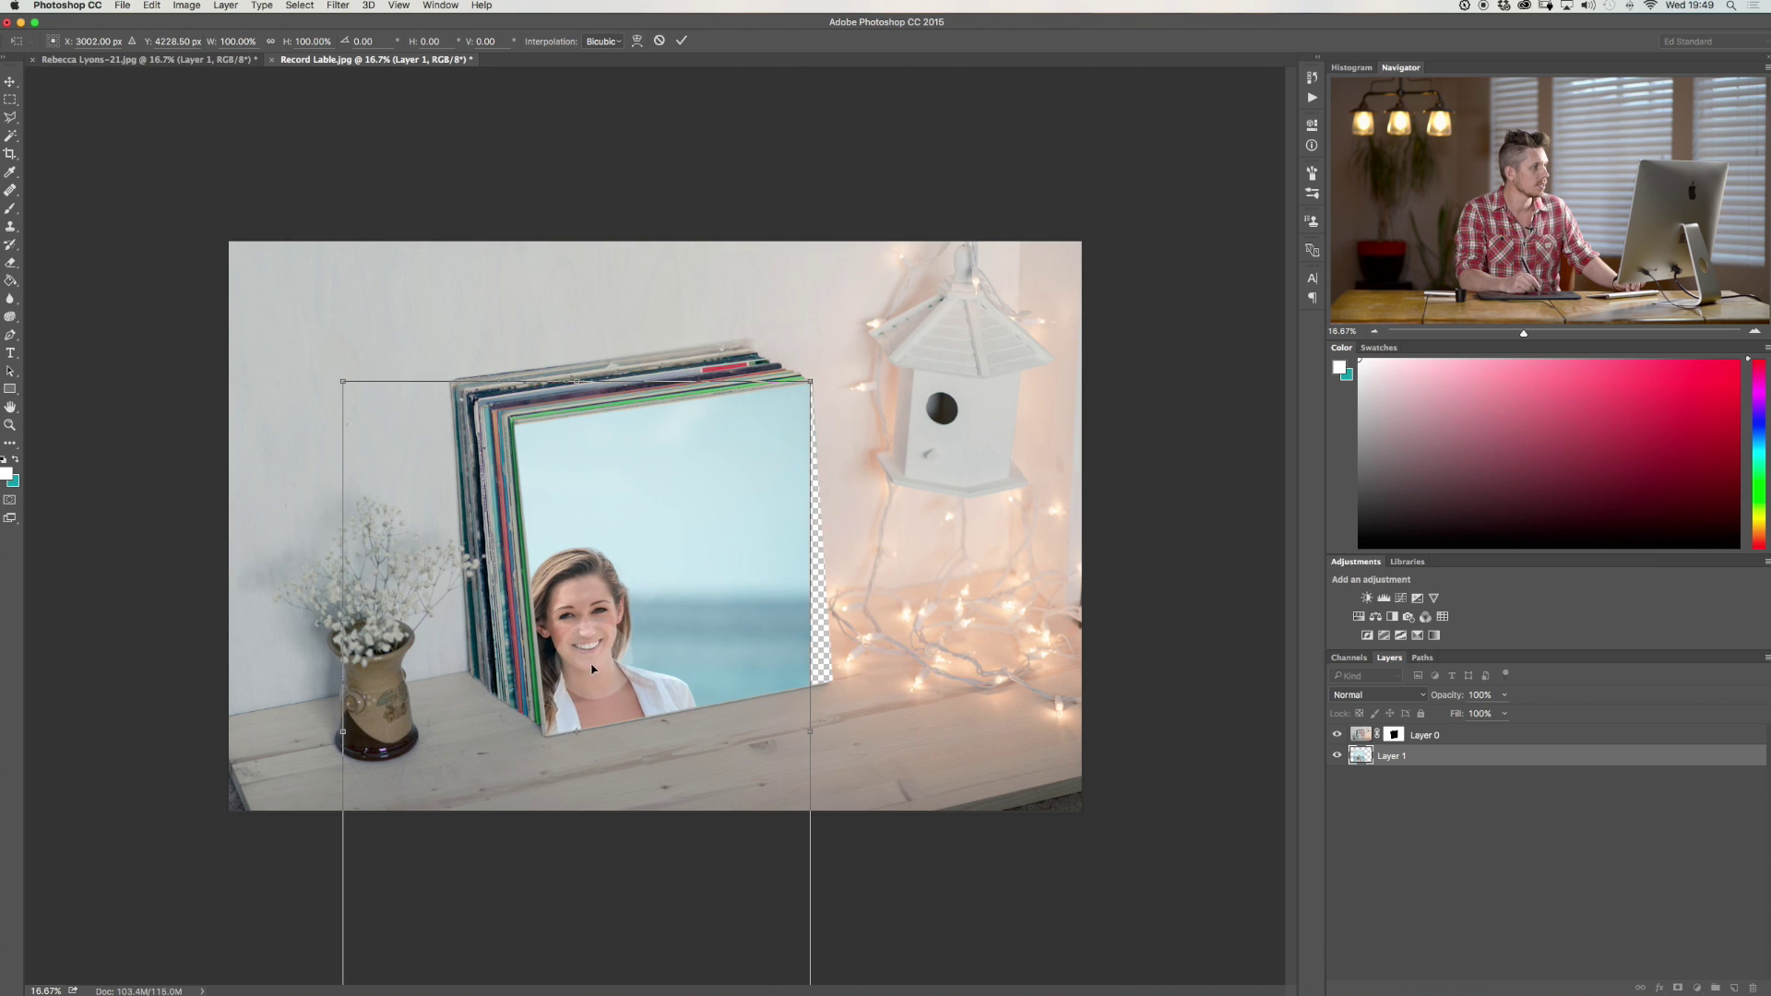
drag(573, 731, 799, 398)
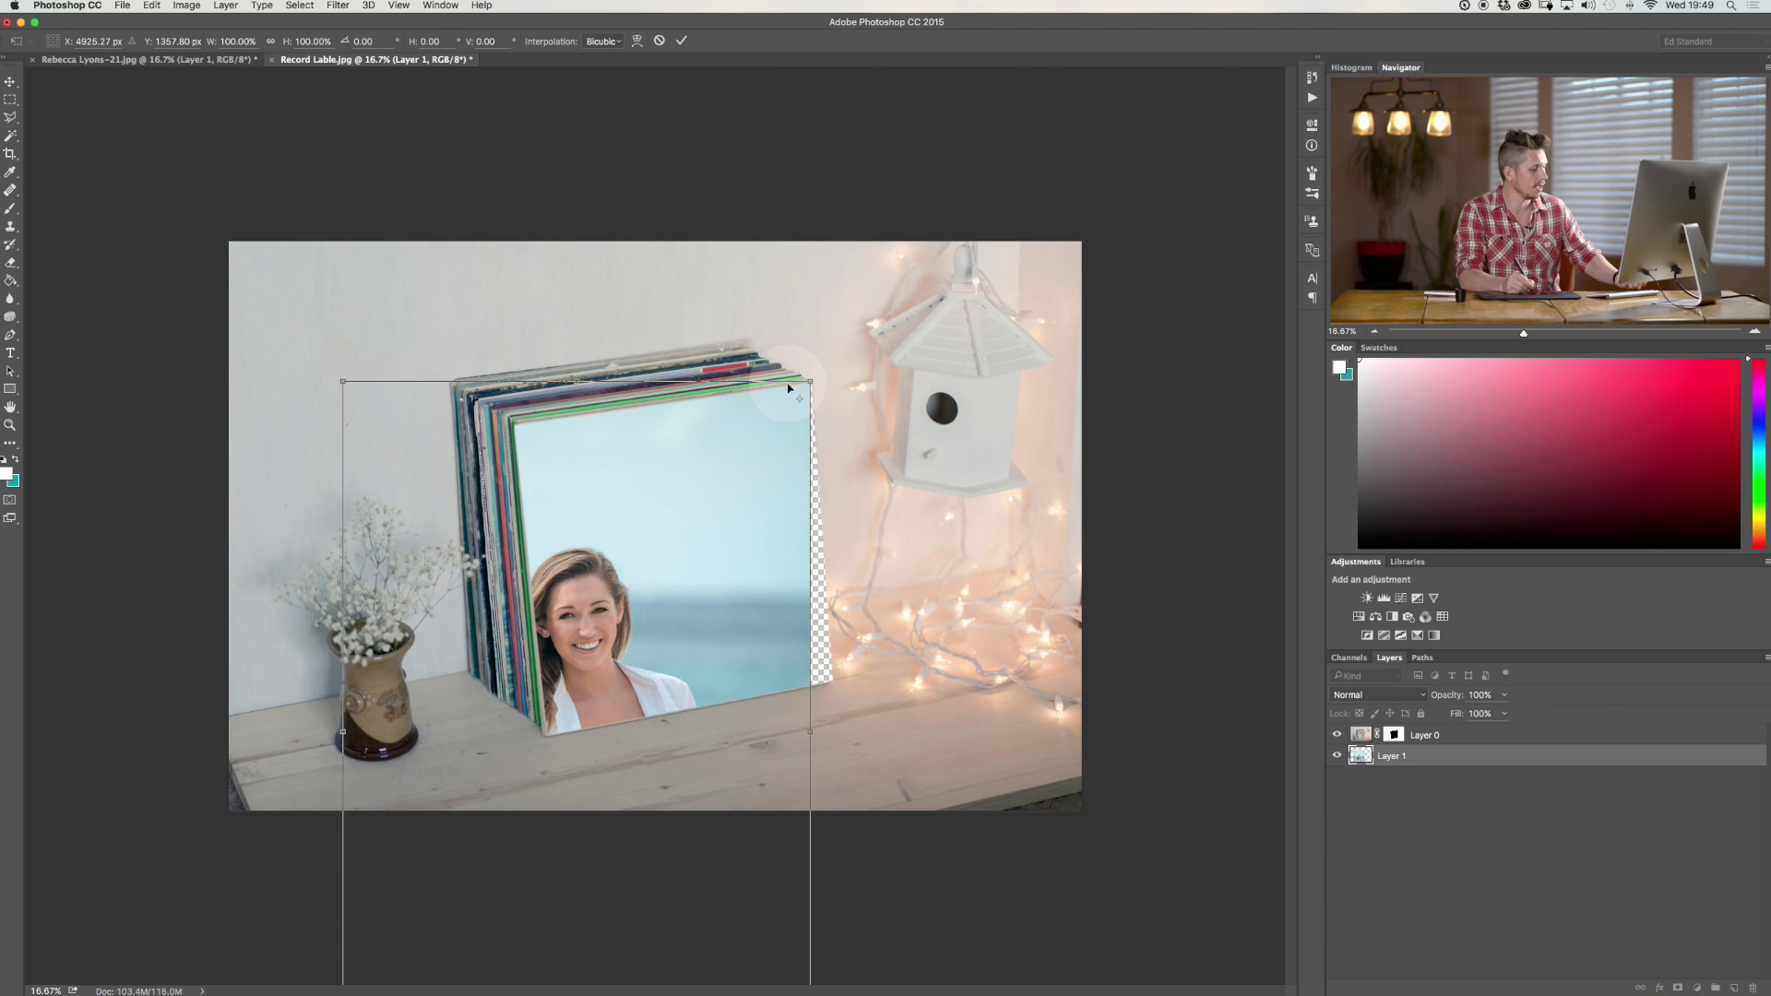
key(super+0)
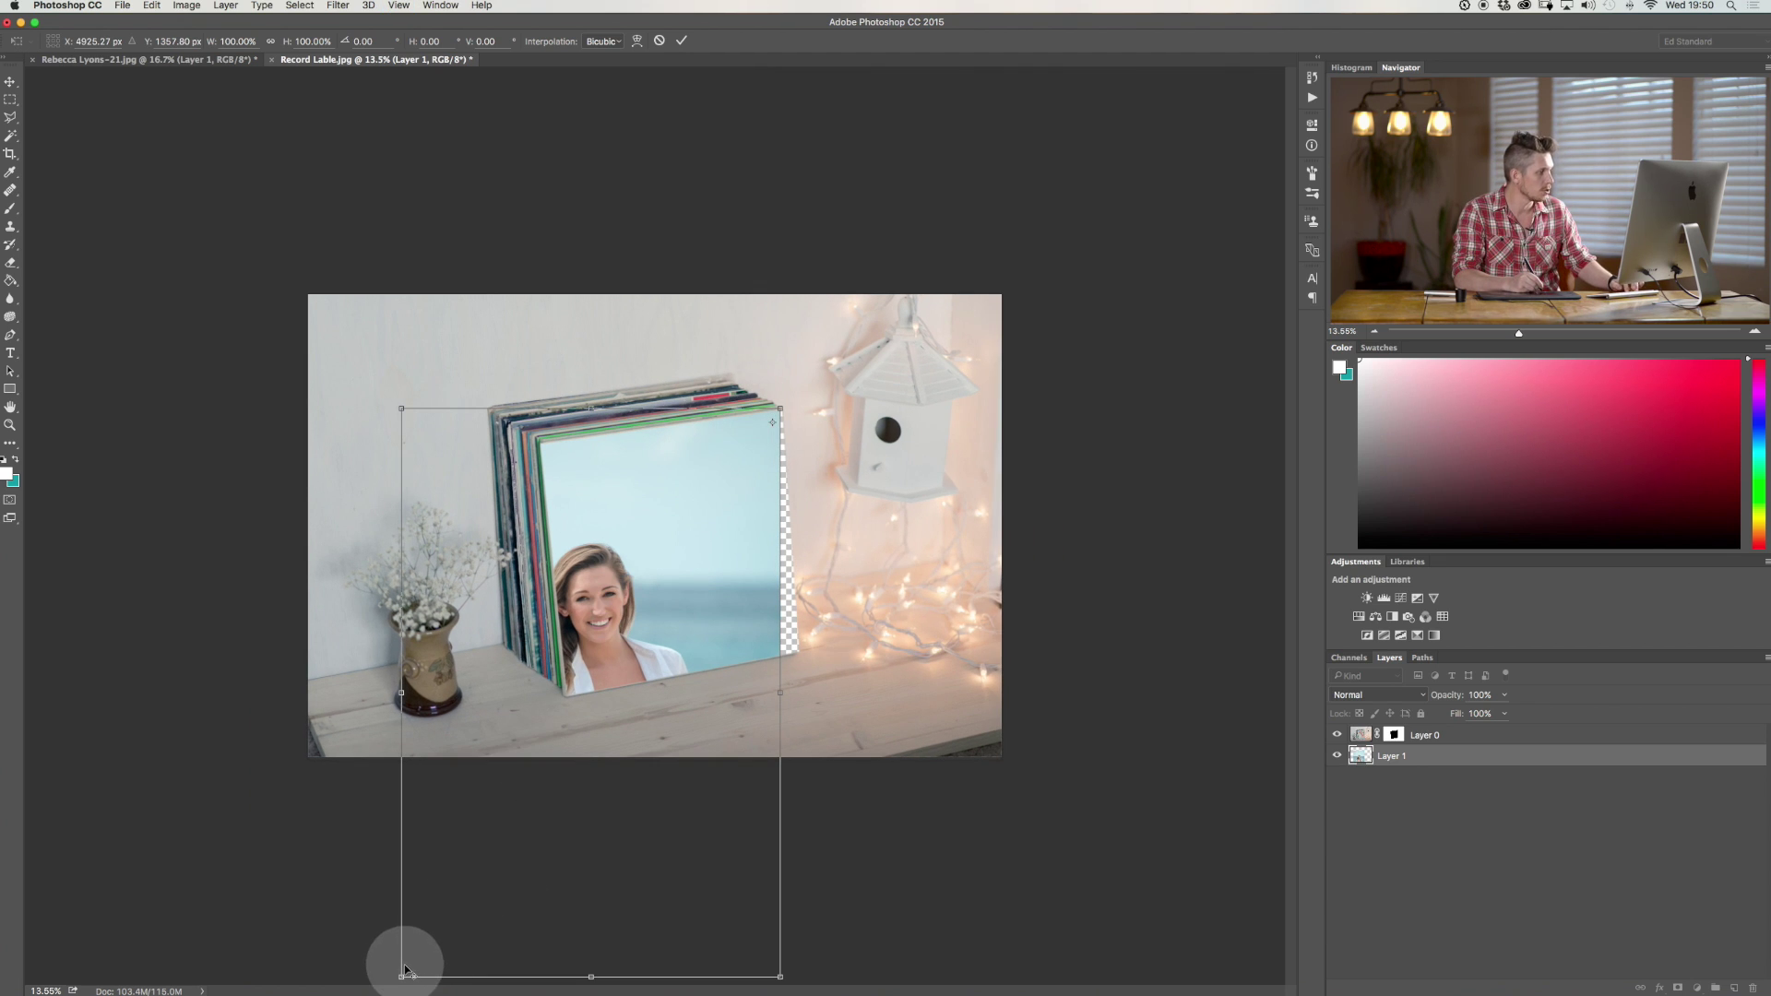
drag(401, 975, 484, 747)
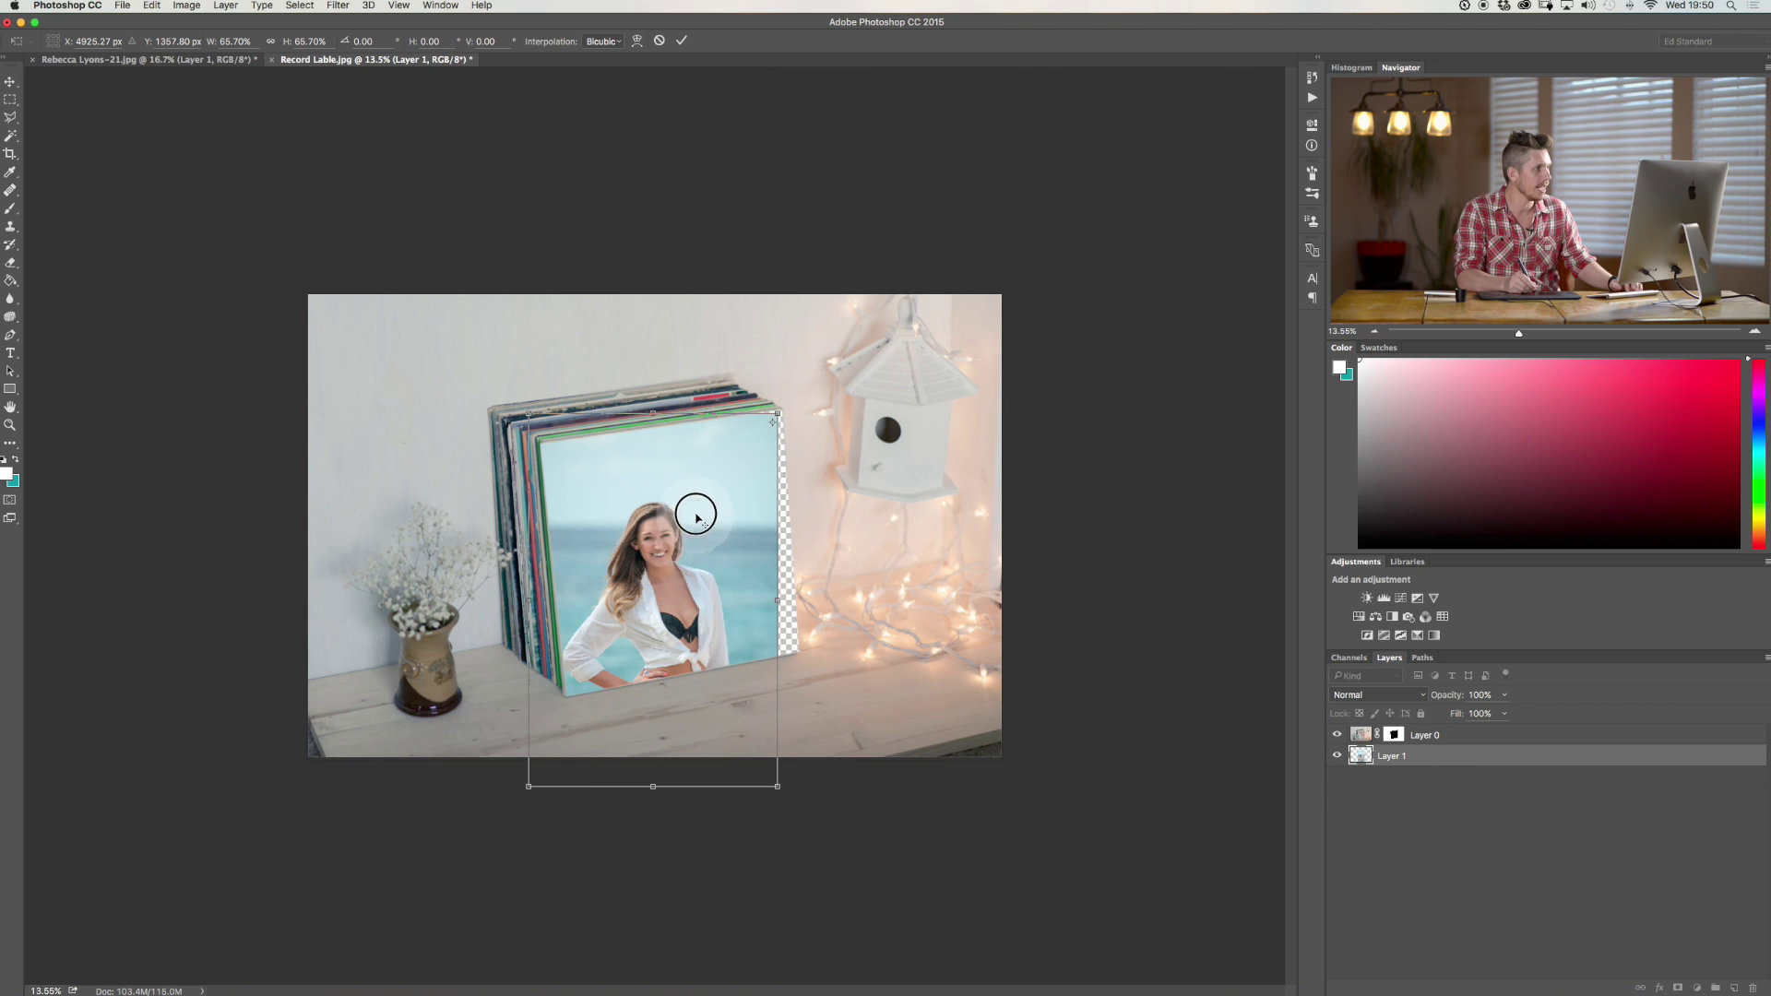
drag(695, 518, 702, 514)
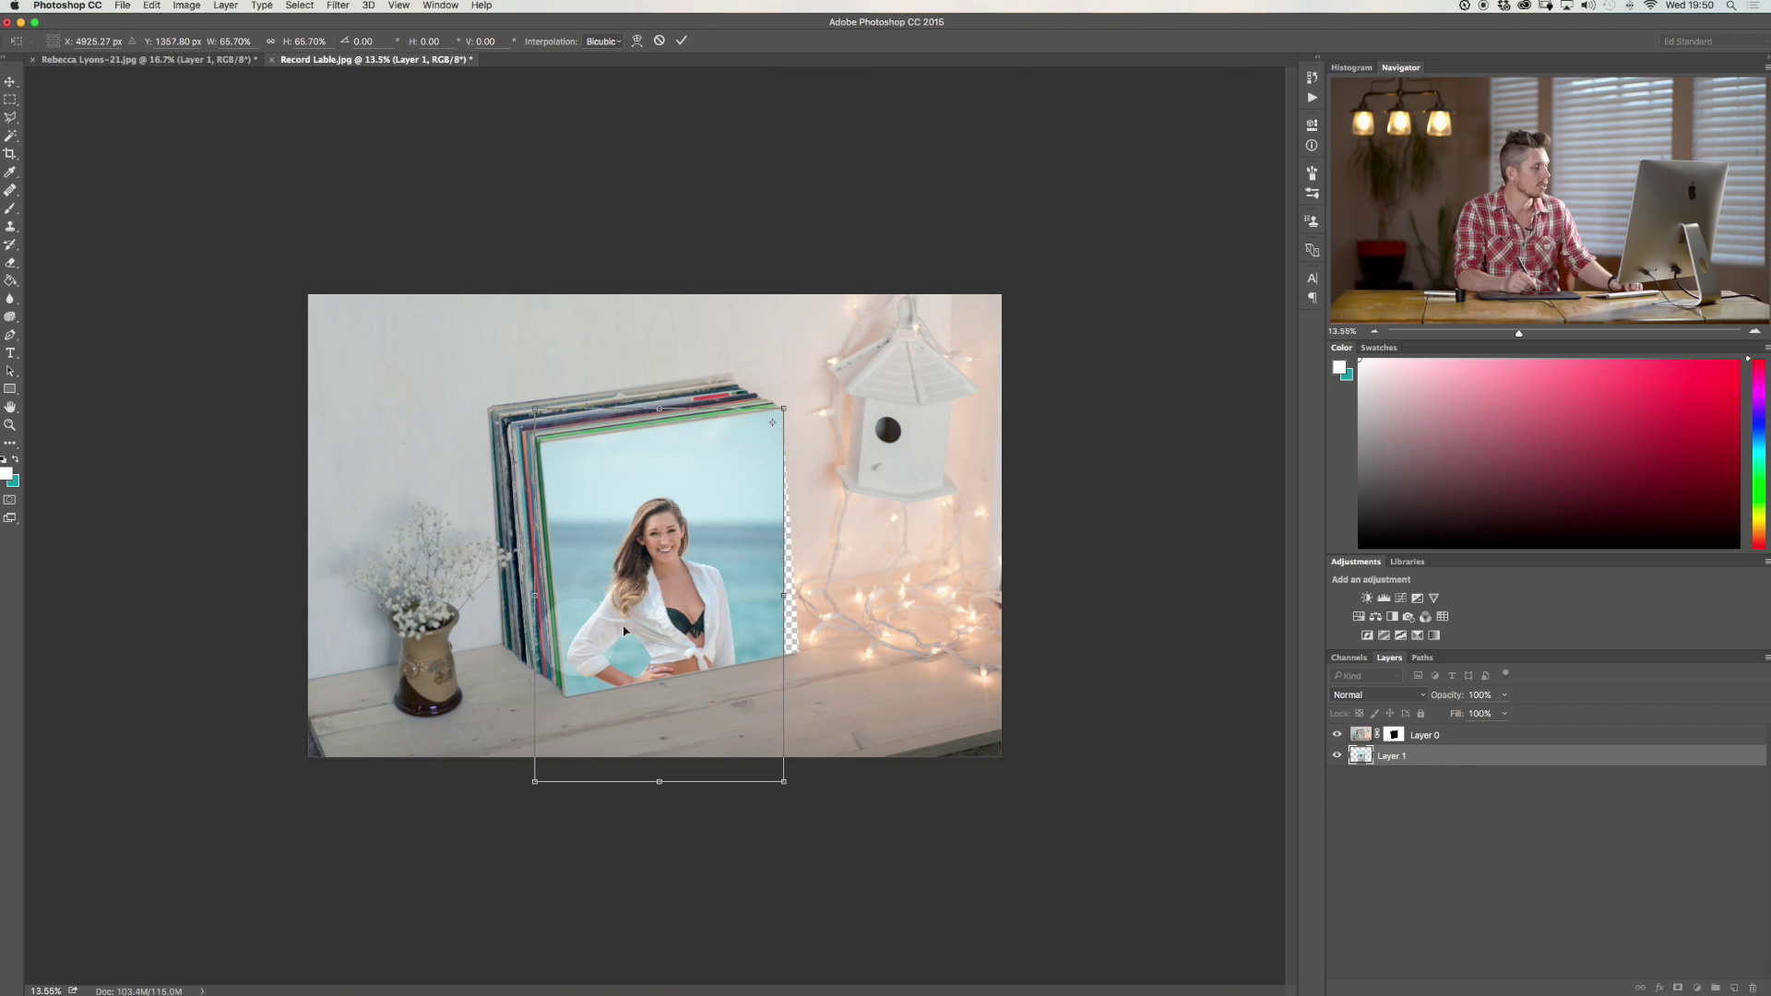
key(Return)
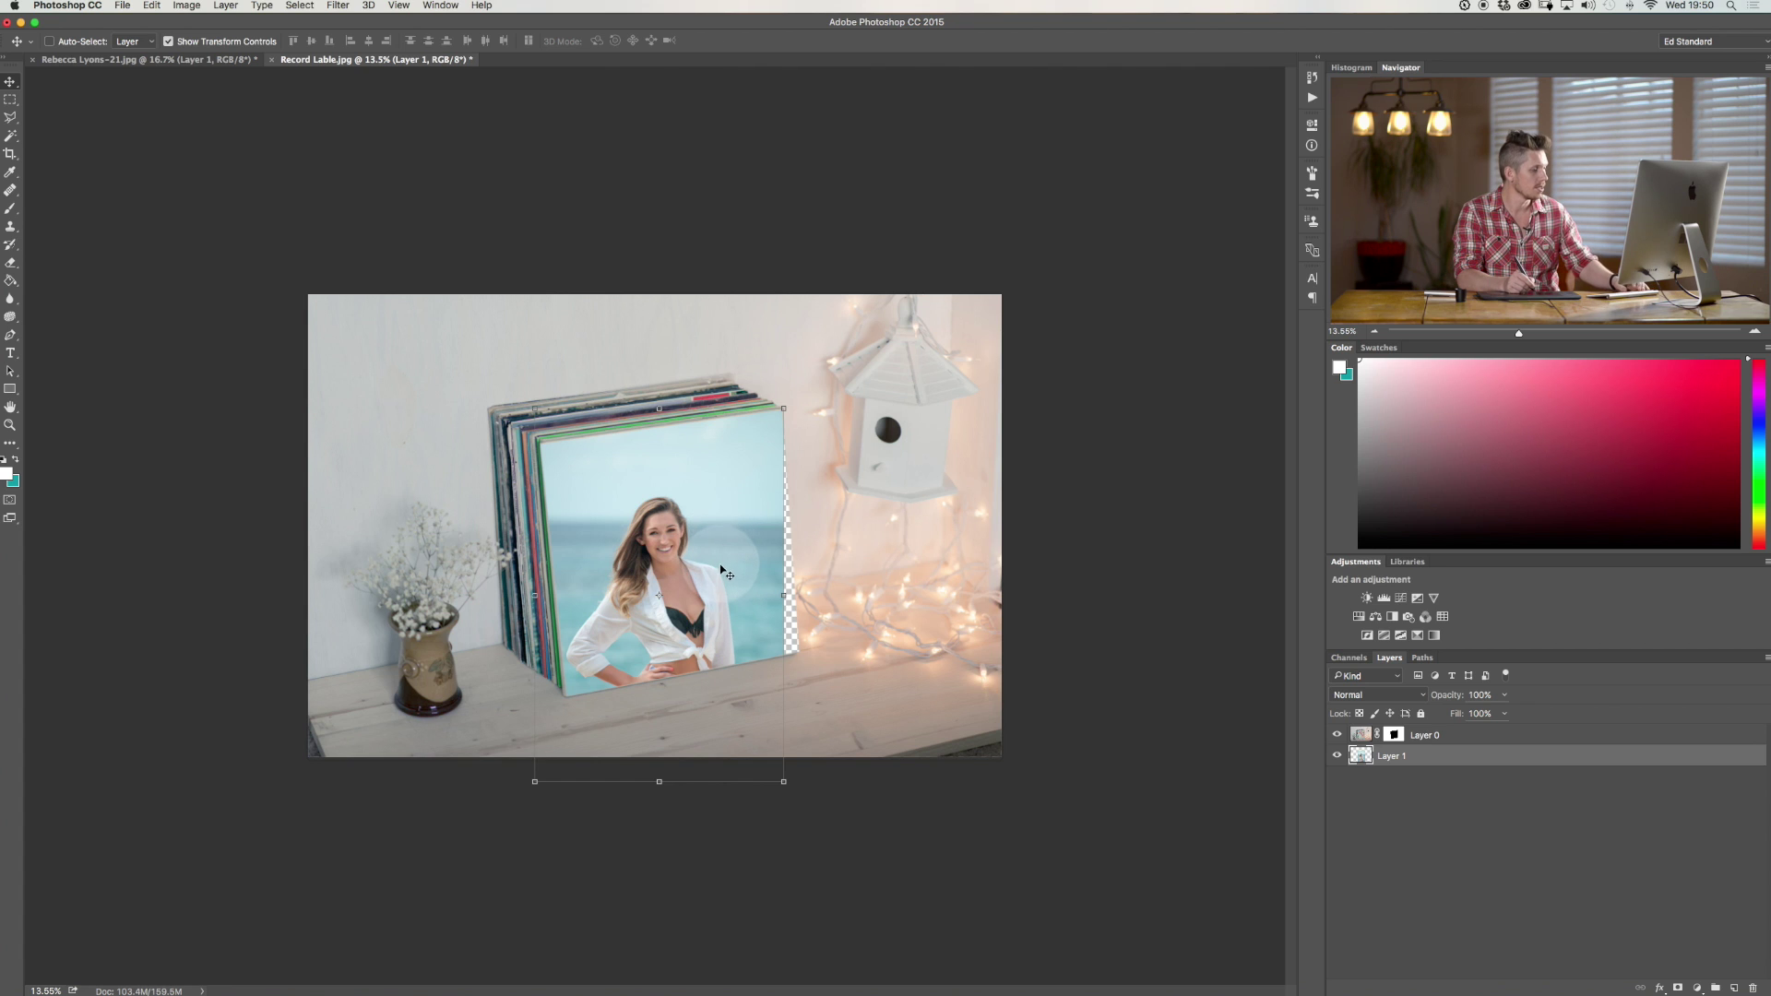
- Try a perspective transform angling the portrait toward the sleeve, then cancel it
key(ctrl+t)
right_click(678, 533)
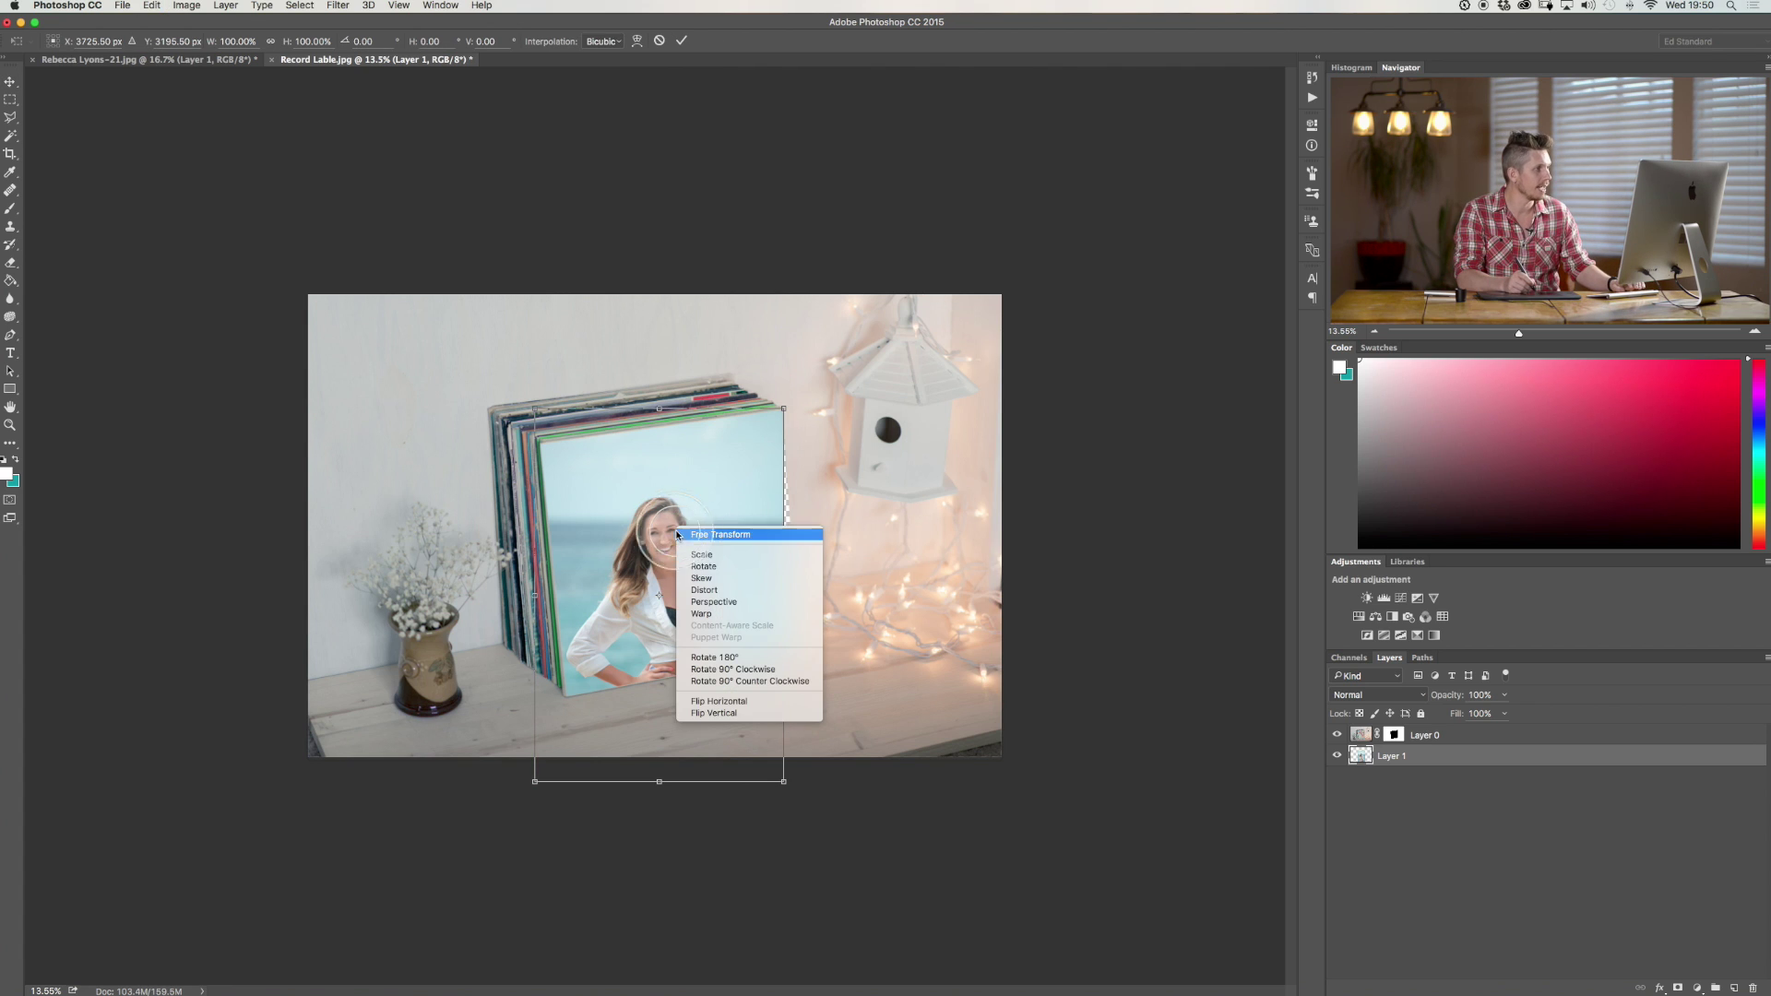
click(722, 603)
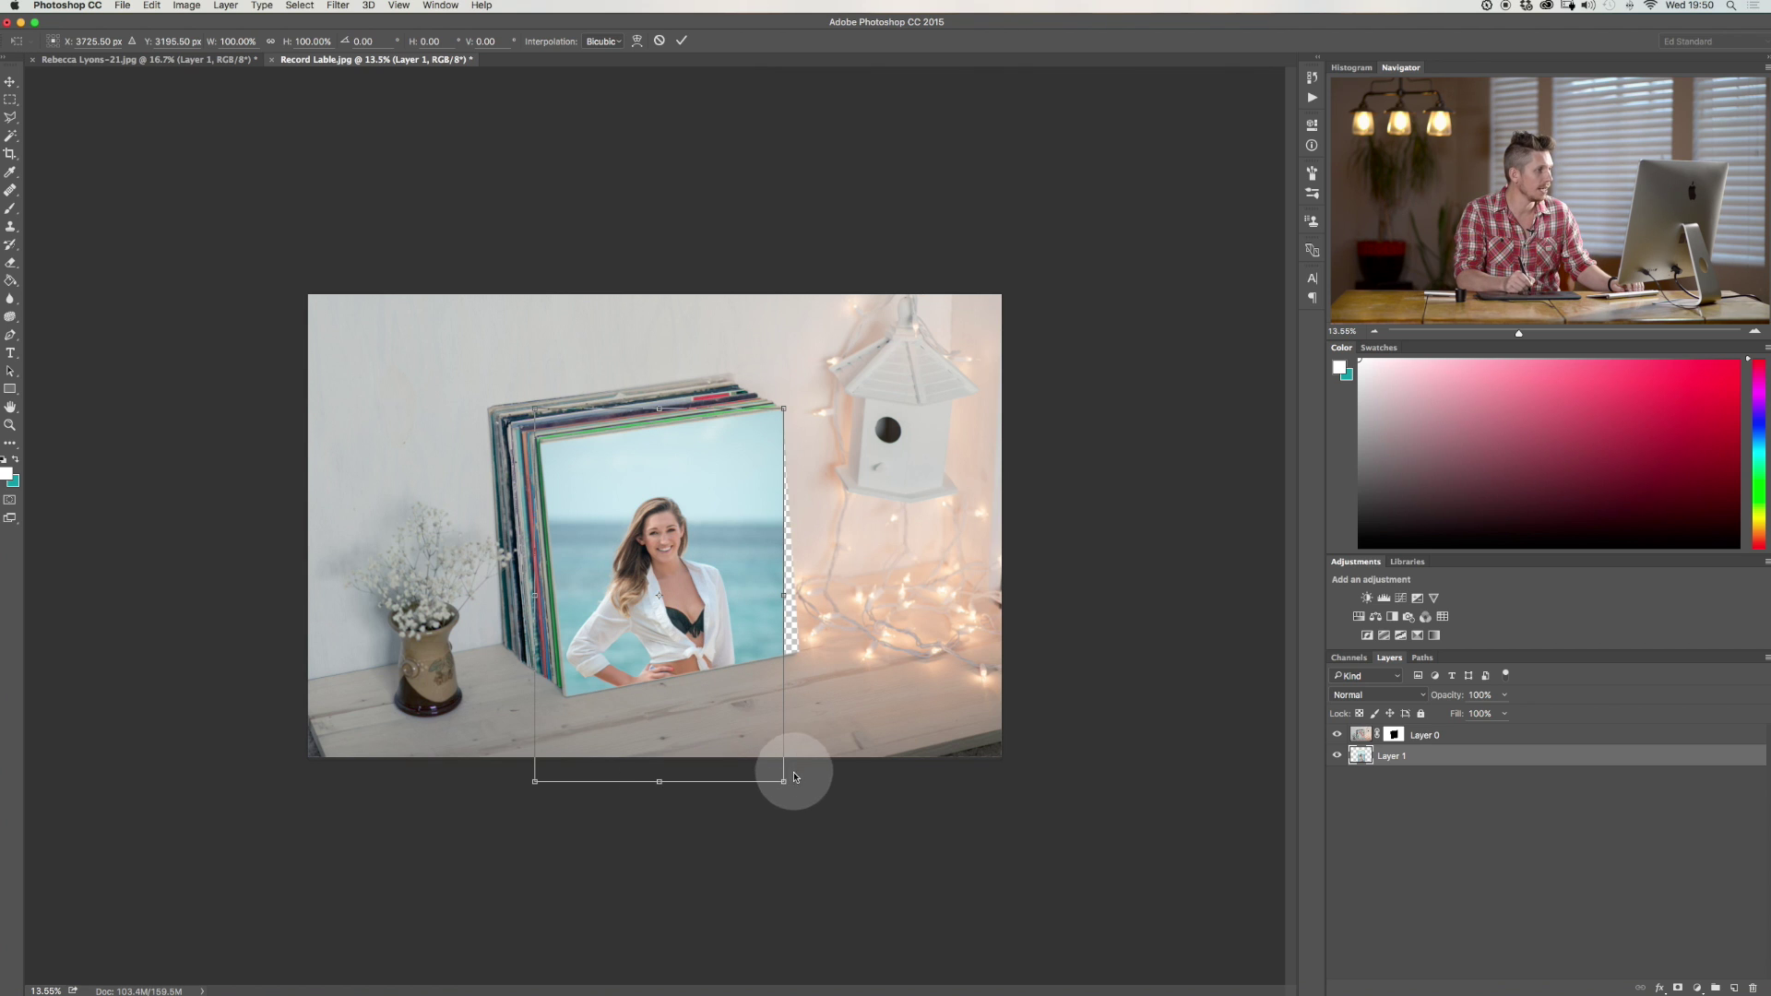
drag(784, 781, 784, 734)
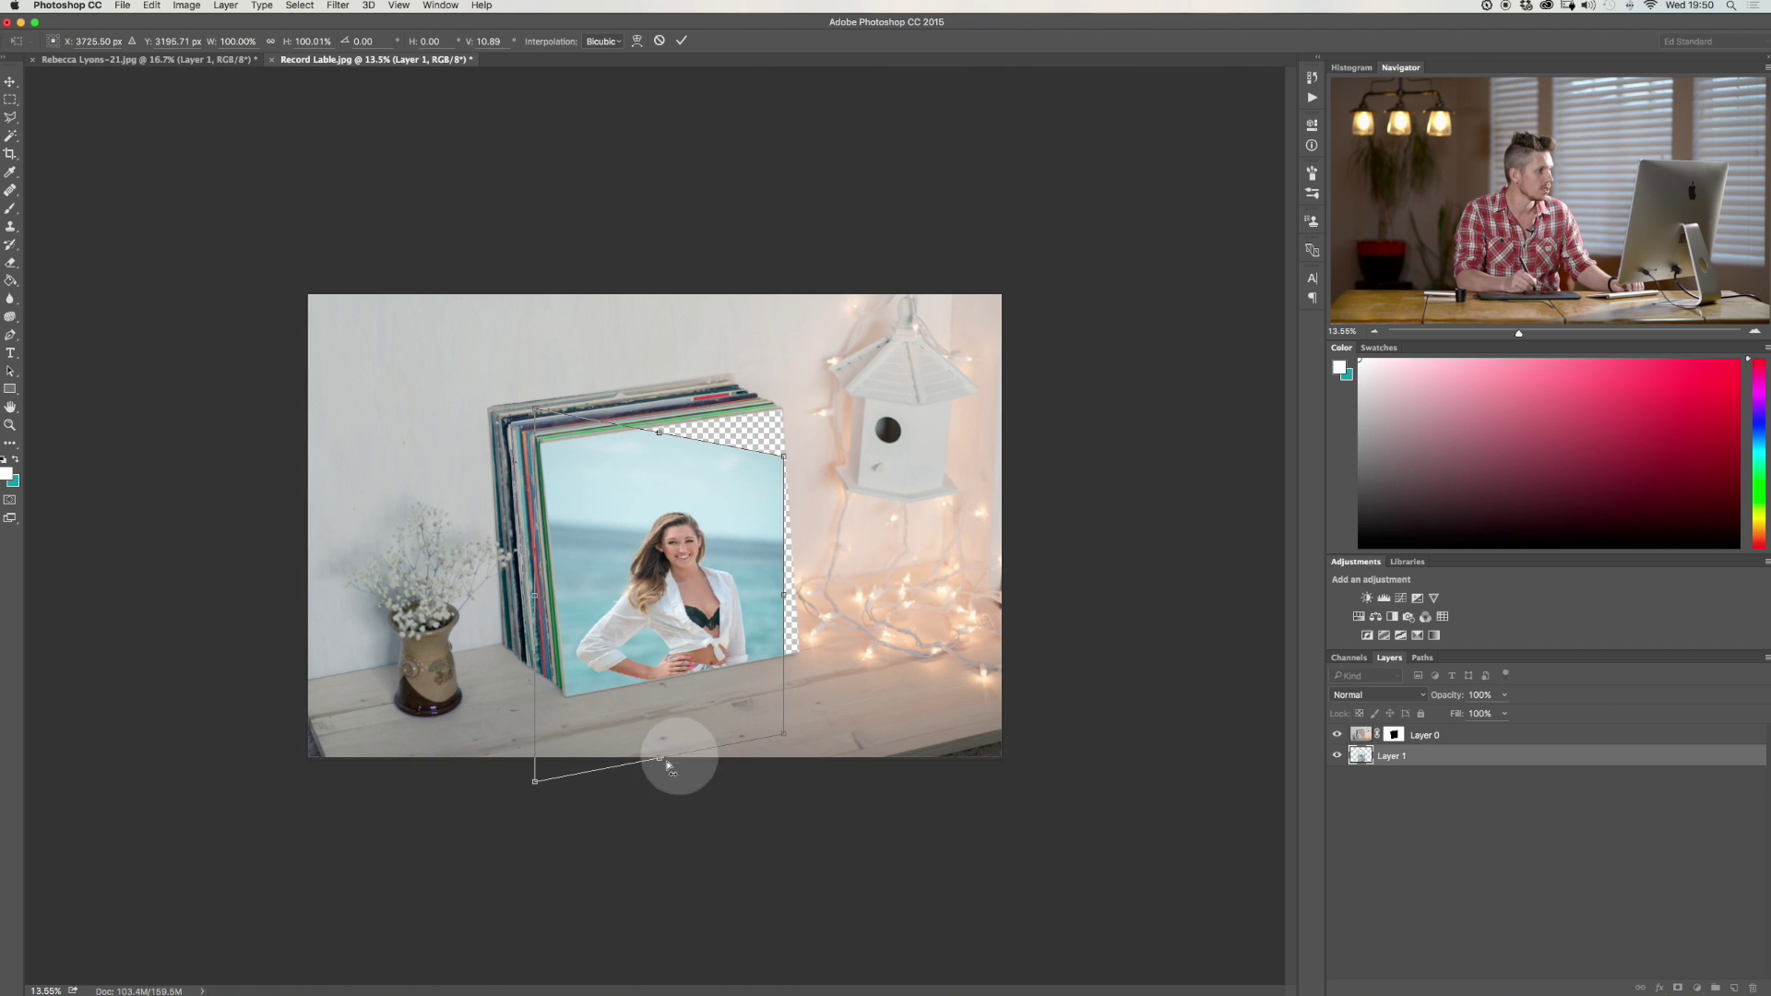
drag(684, 646, 717, 550)
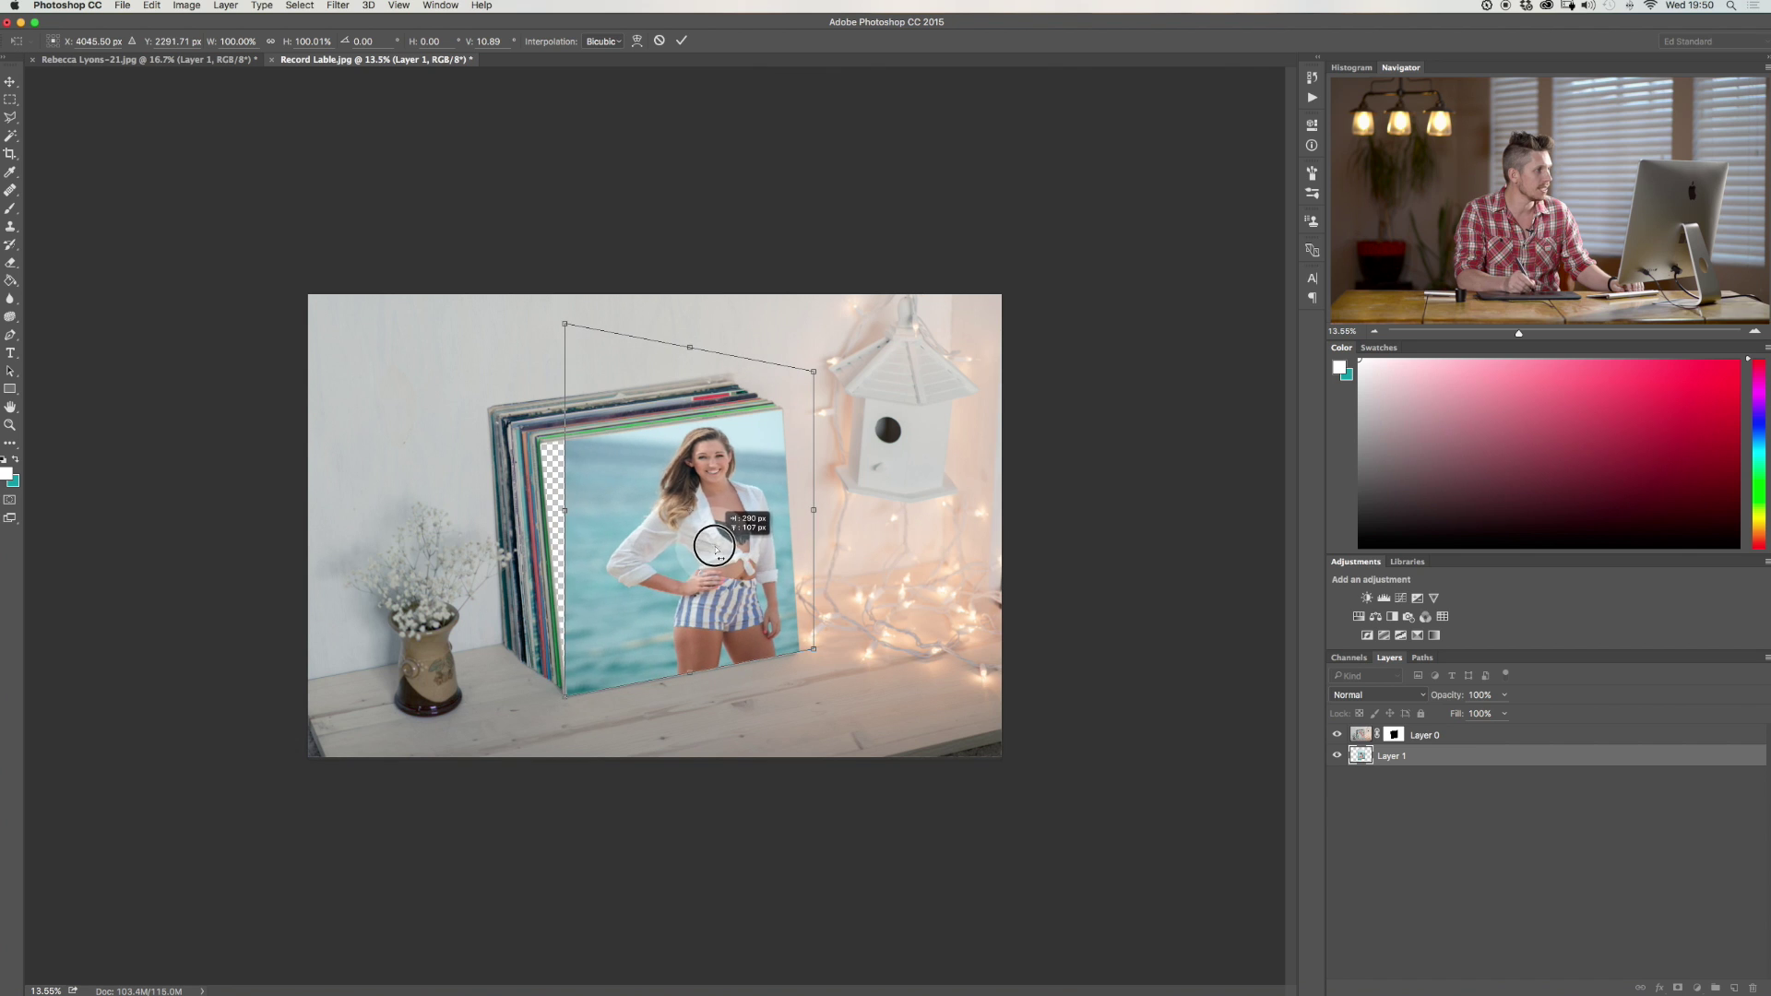
drag(689, 349, 648, 340)
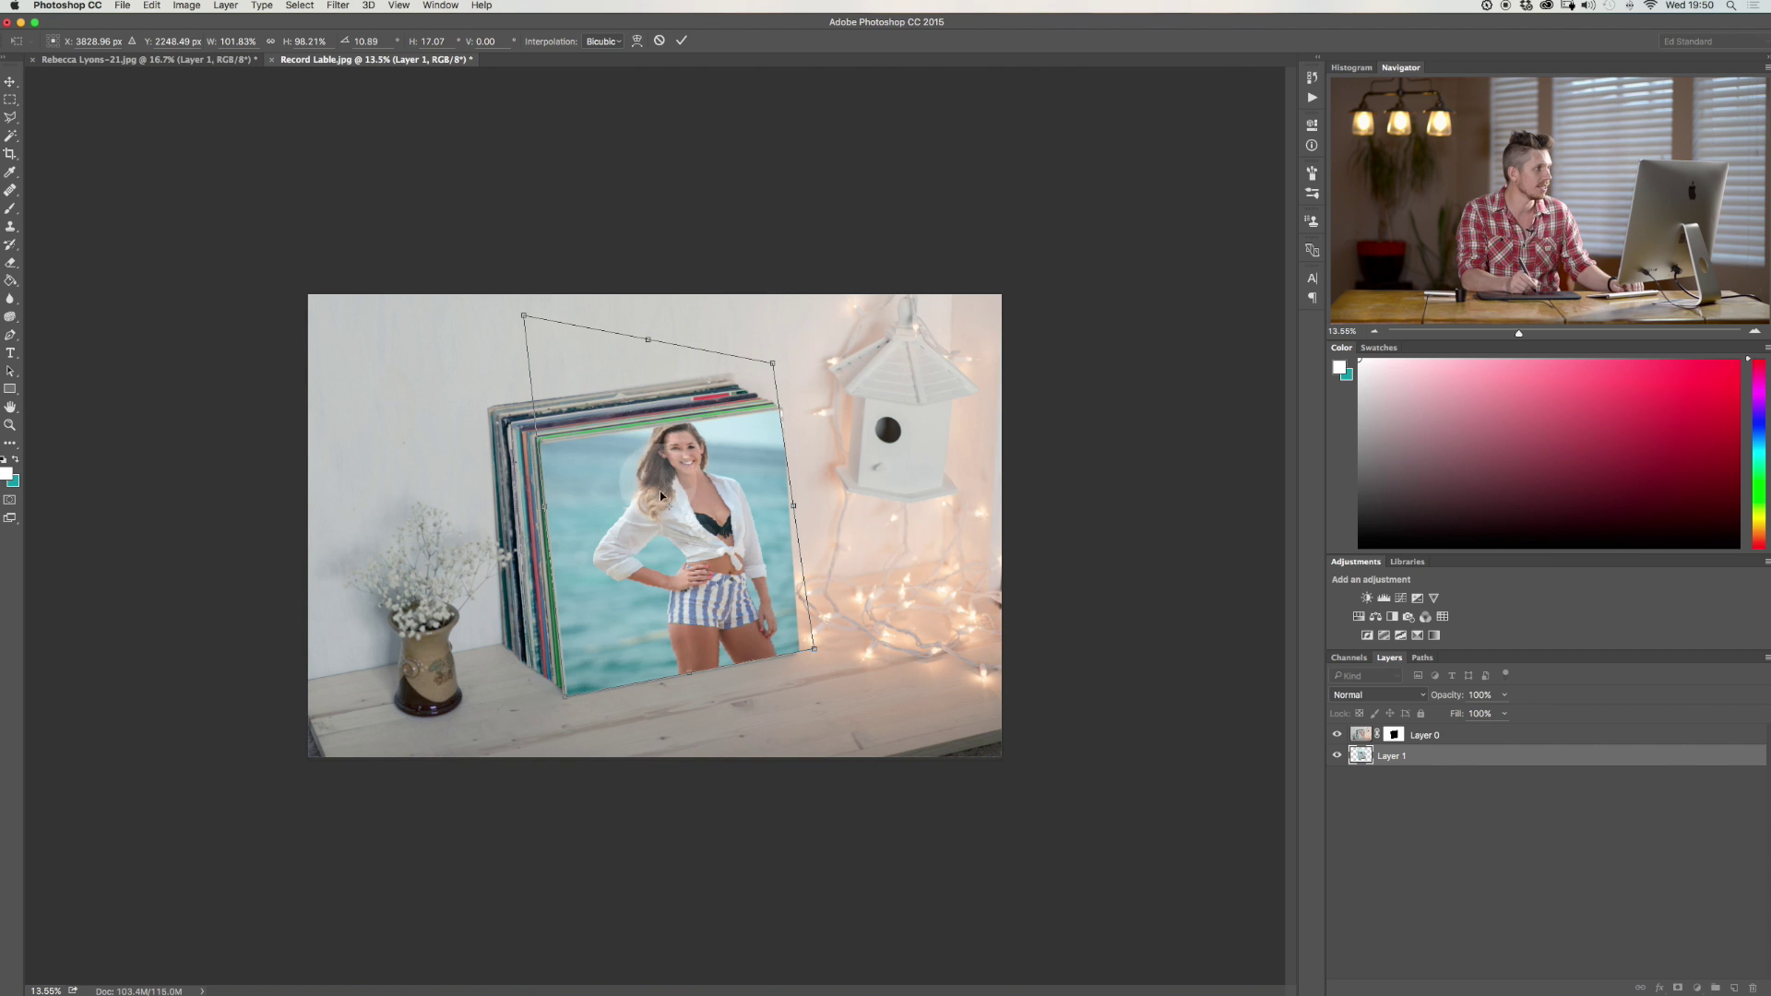
drag(666, 452, 671, 496)
drag(529, 362, 540, 445)
mouse_move(601, 545)
mouse_down()
mouse_move(667, 593)
mouse_move(617, 517)
mouse_move(620, 541)
mouse_up()
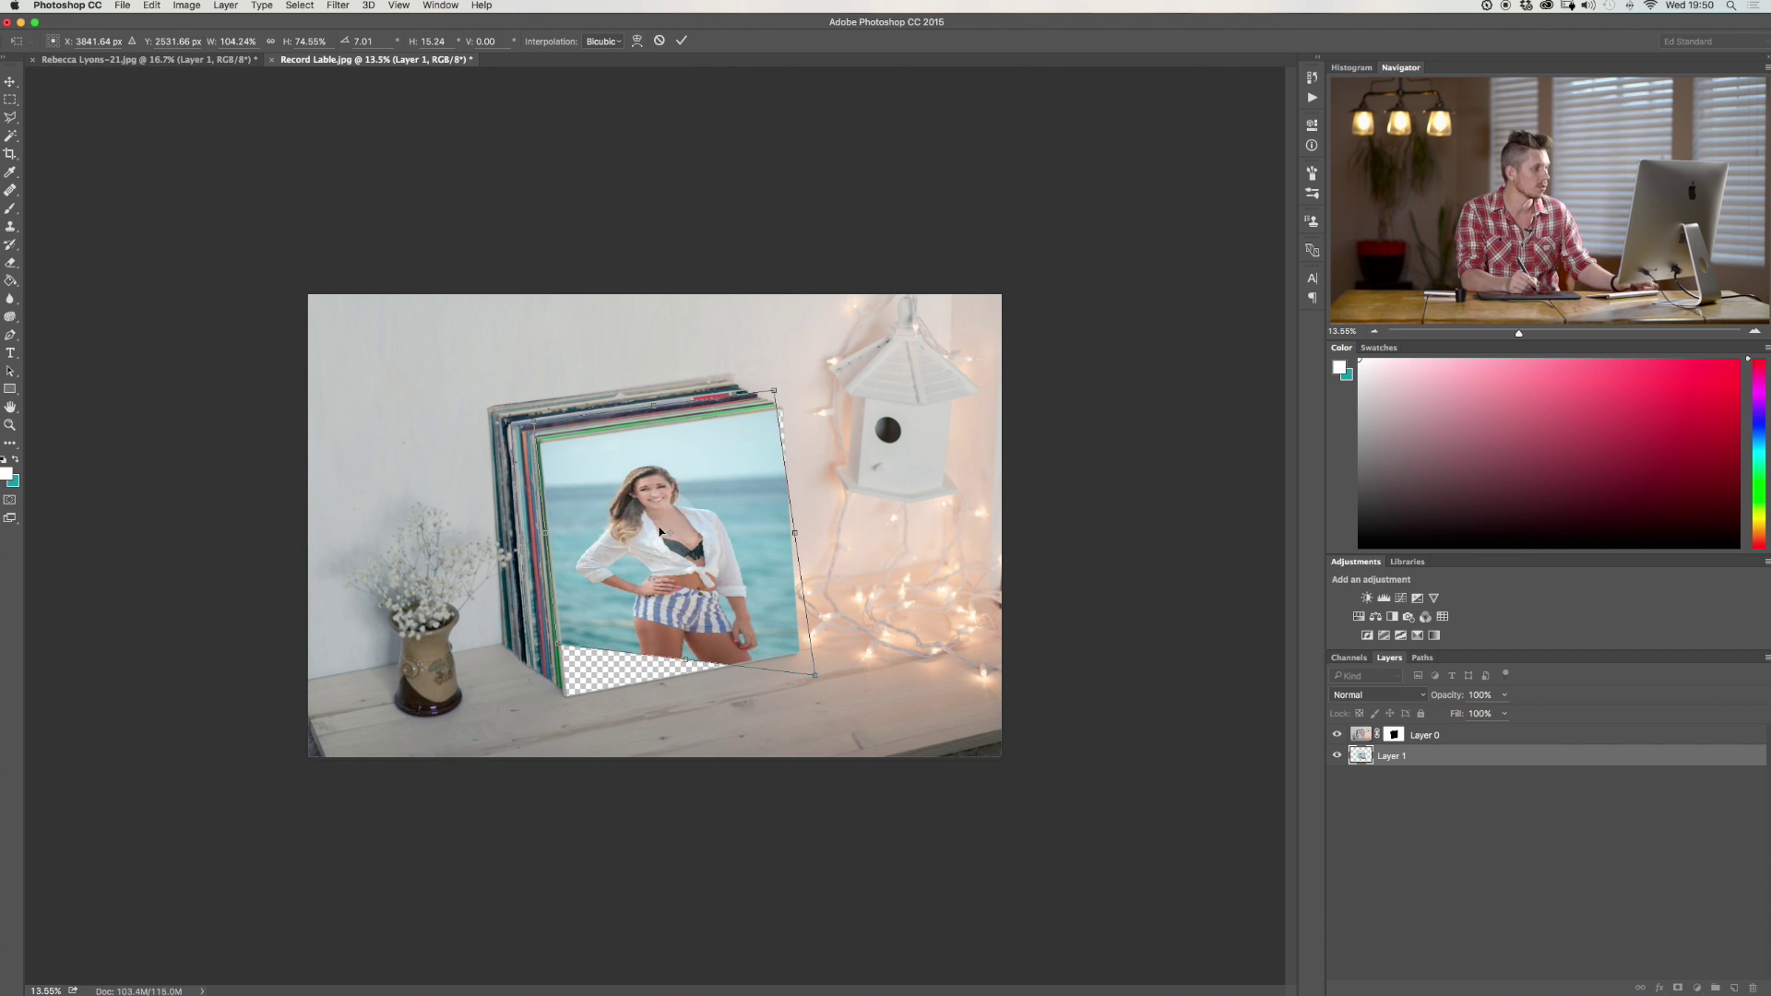
key(Escape)
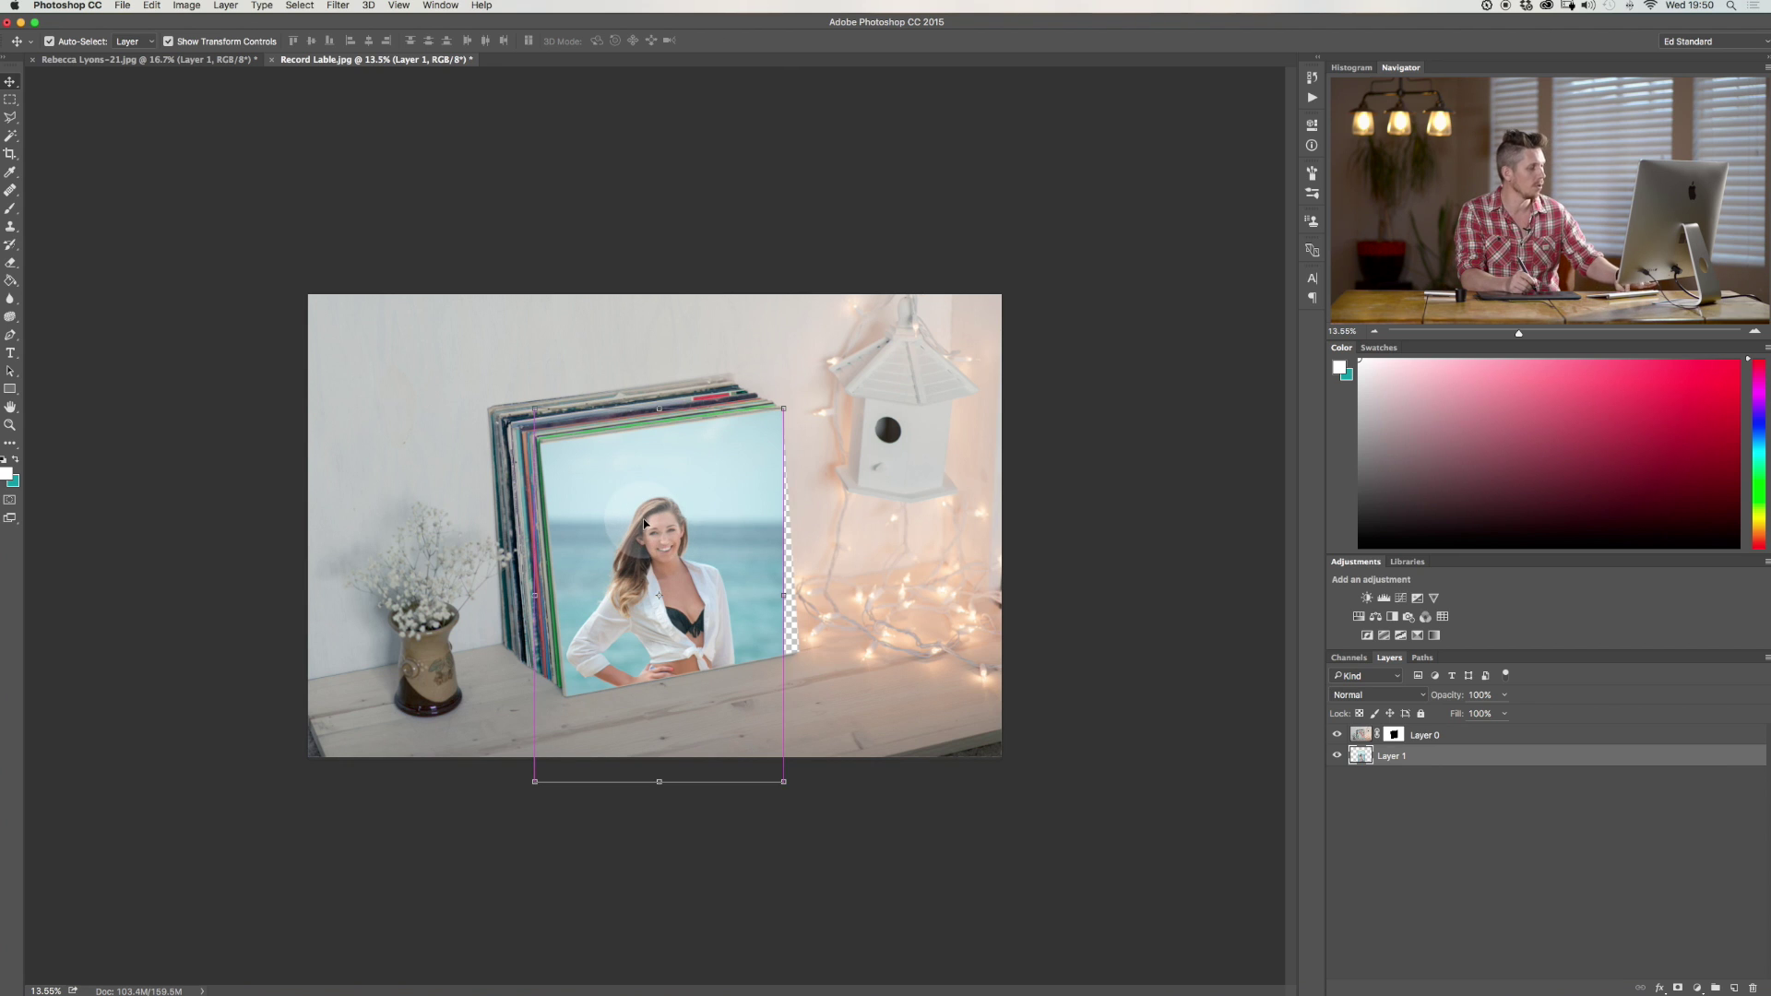
- Use Perspective to slant the portrait's bottom edge toward the sleeve's tilt
key(super+t)
right_click(646, 498)
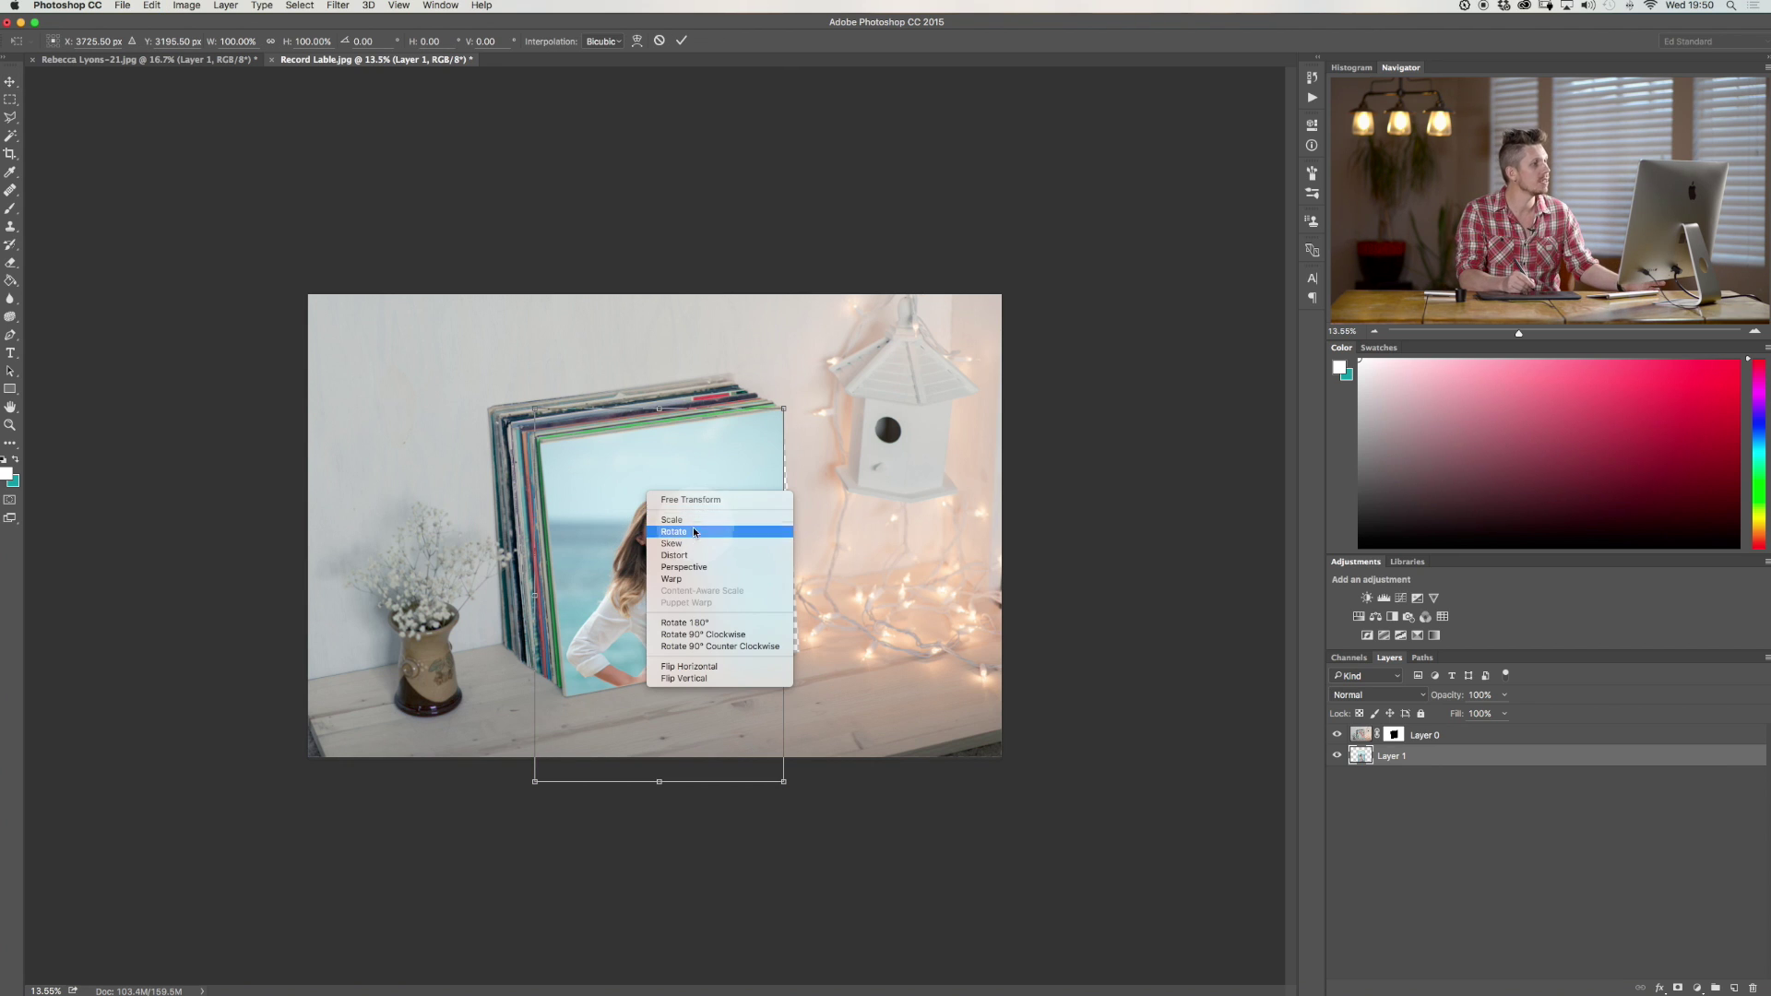
click(701, 568)
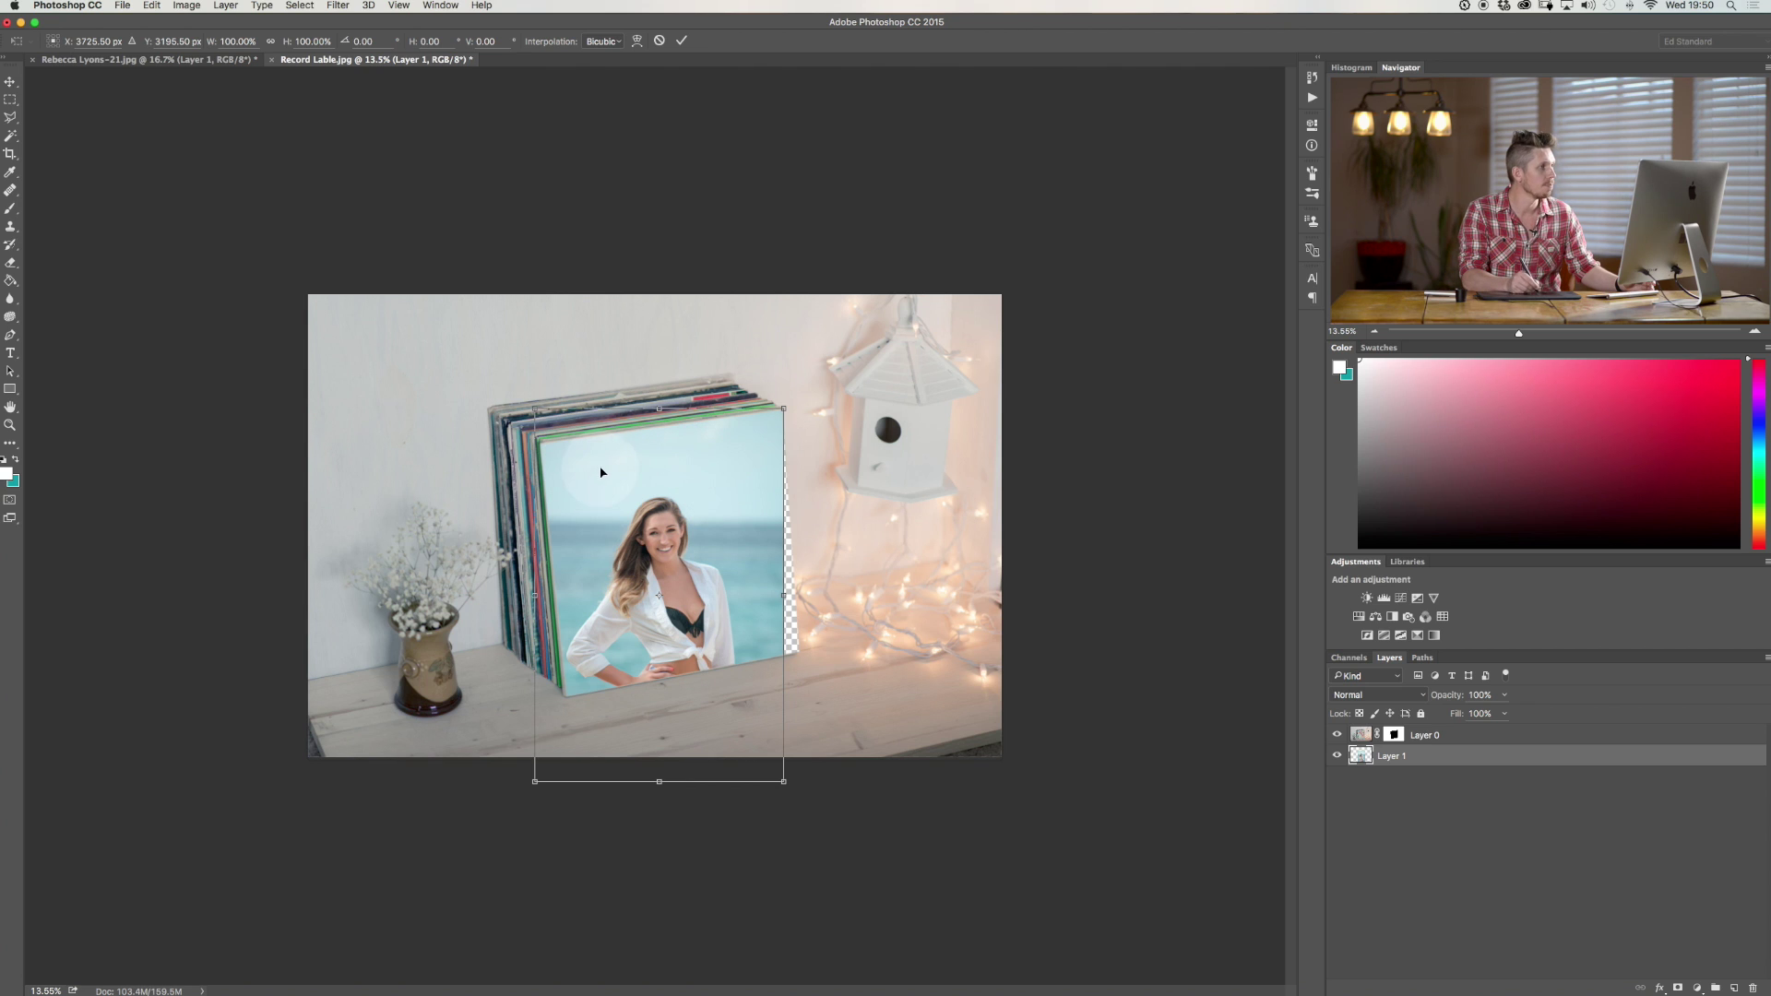
click(755, 611)
drag(662, 784, 688, 780)
click(574, 773)
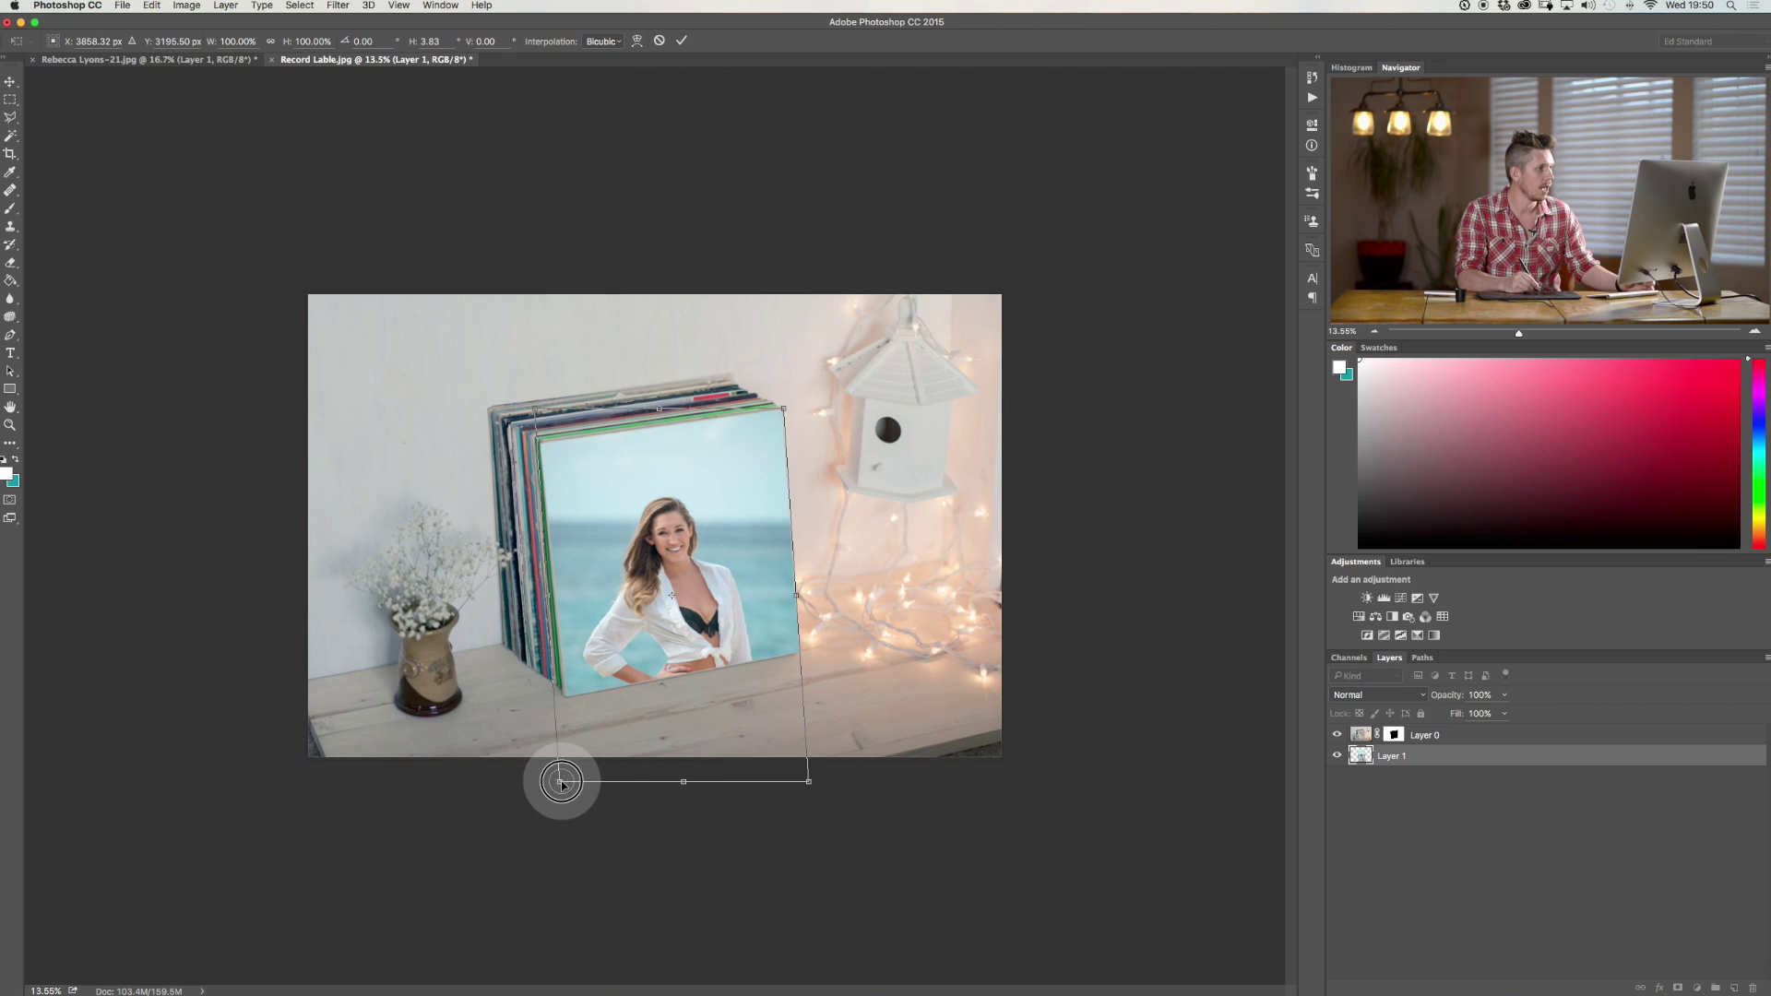
drag(562, 782, 575, 782)
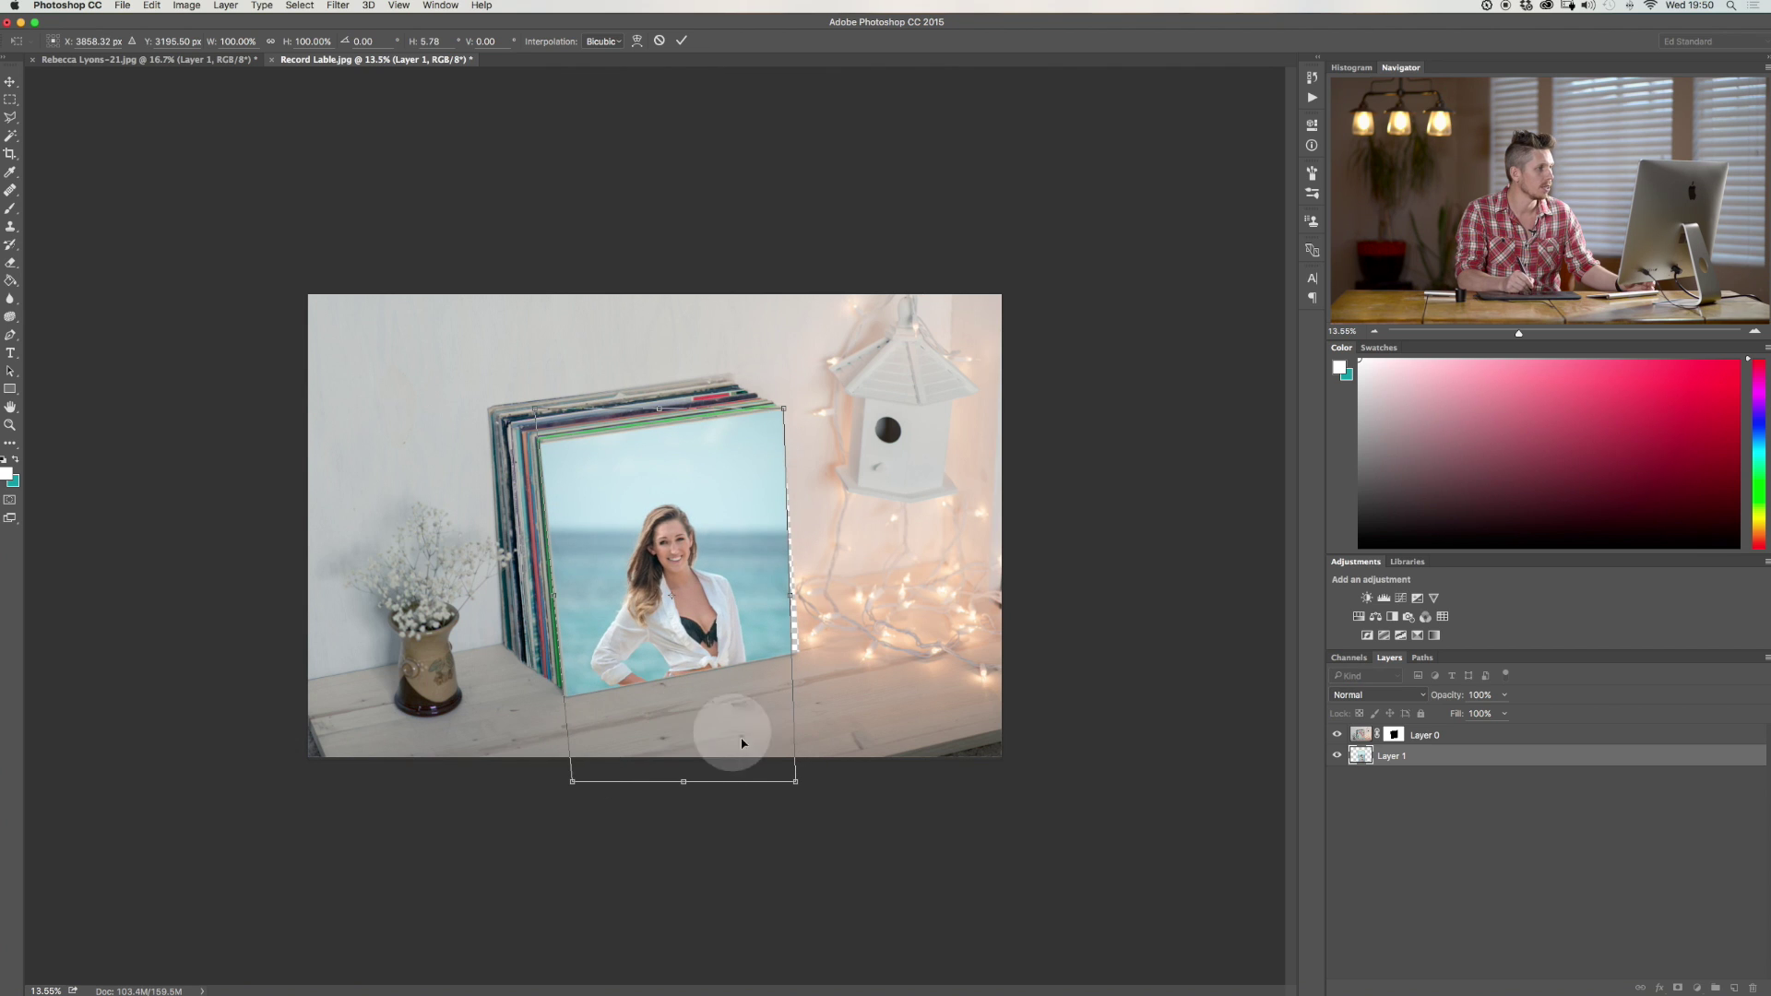
drag(796, 782, 805, 781)
click(687, 762)
drag(687, 782, 693, 783)
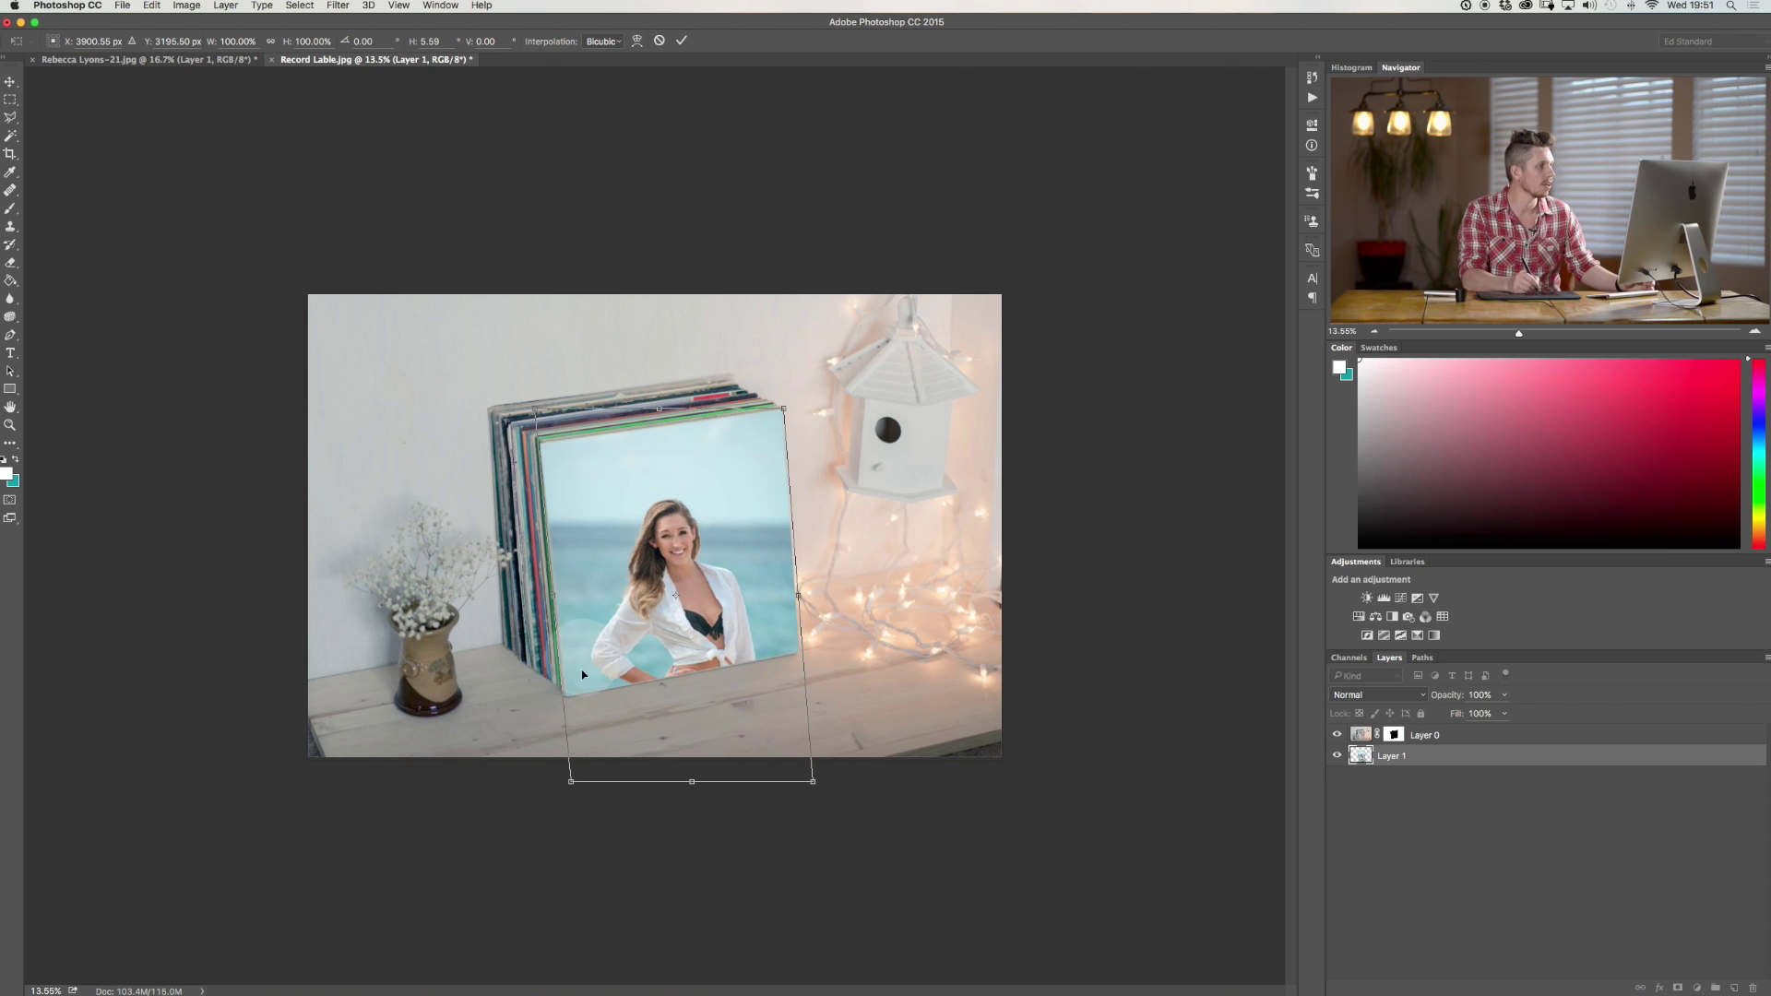
- Skew the top-left and bottom-right corners onto the sleeve, move it up and commit
right_click(630, 499)
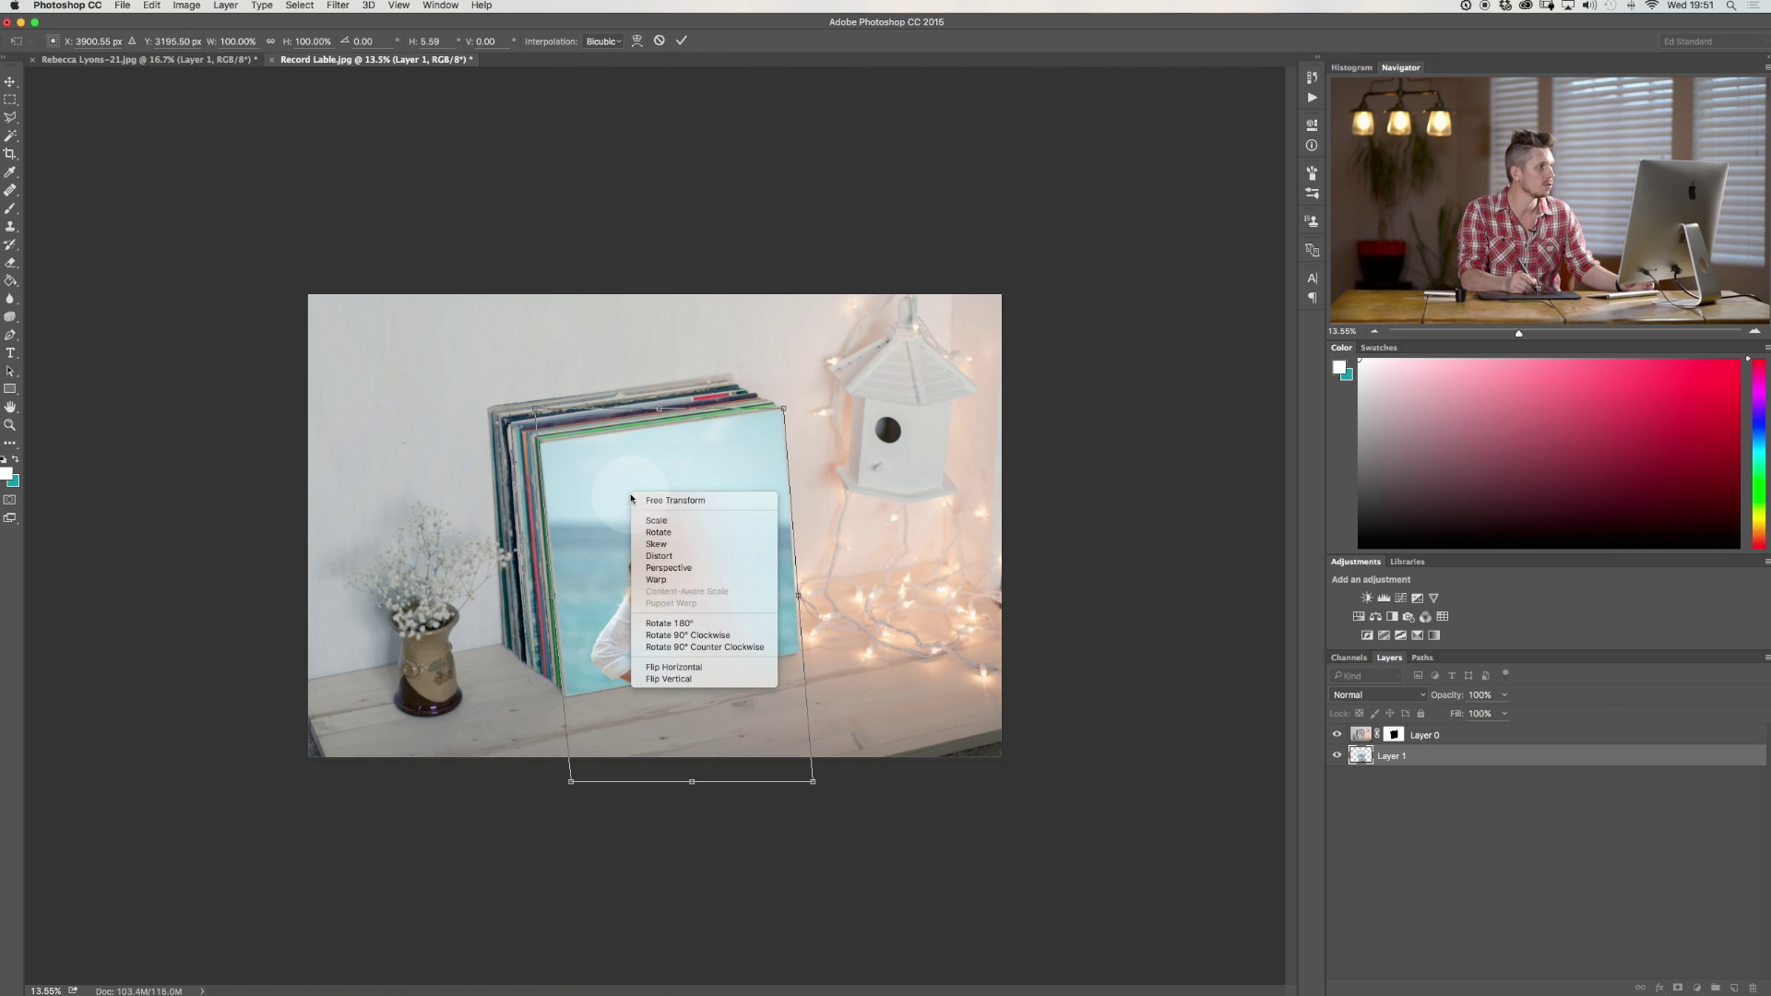
click(672, 546)
drag(536, 418, 535, 449)
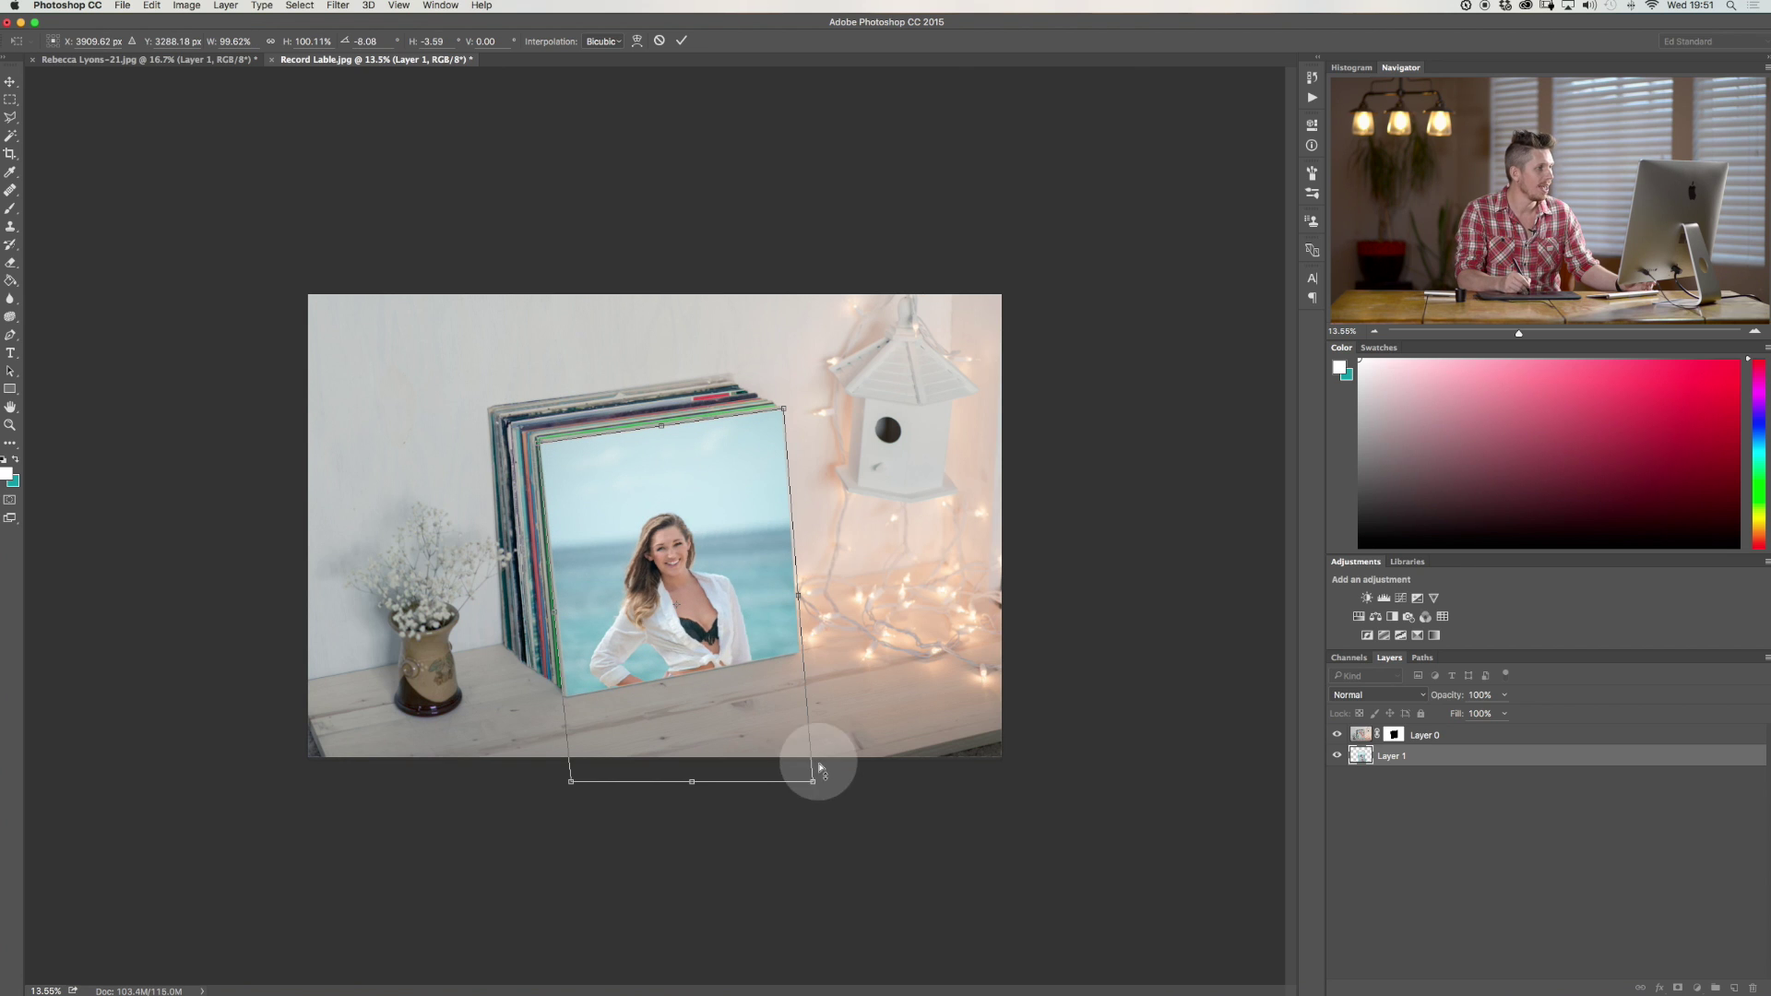
drag(812, 782, 809, 736)
mouse_move(727, 642)
mouse_down()
mouse_move(711, 562)
mouse_move(733, 517)
mouse_move(717, 526)
mouse_move(724, 611)
mouse_up()
click(754, 675)
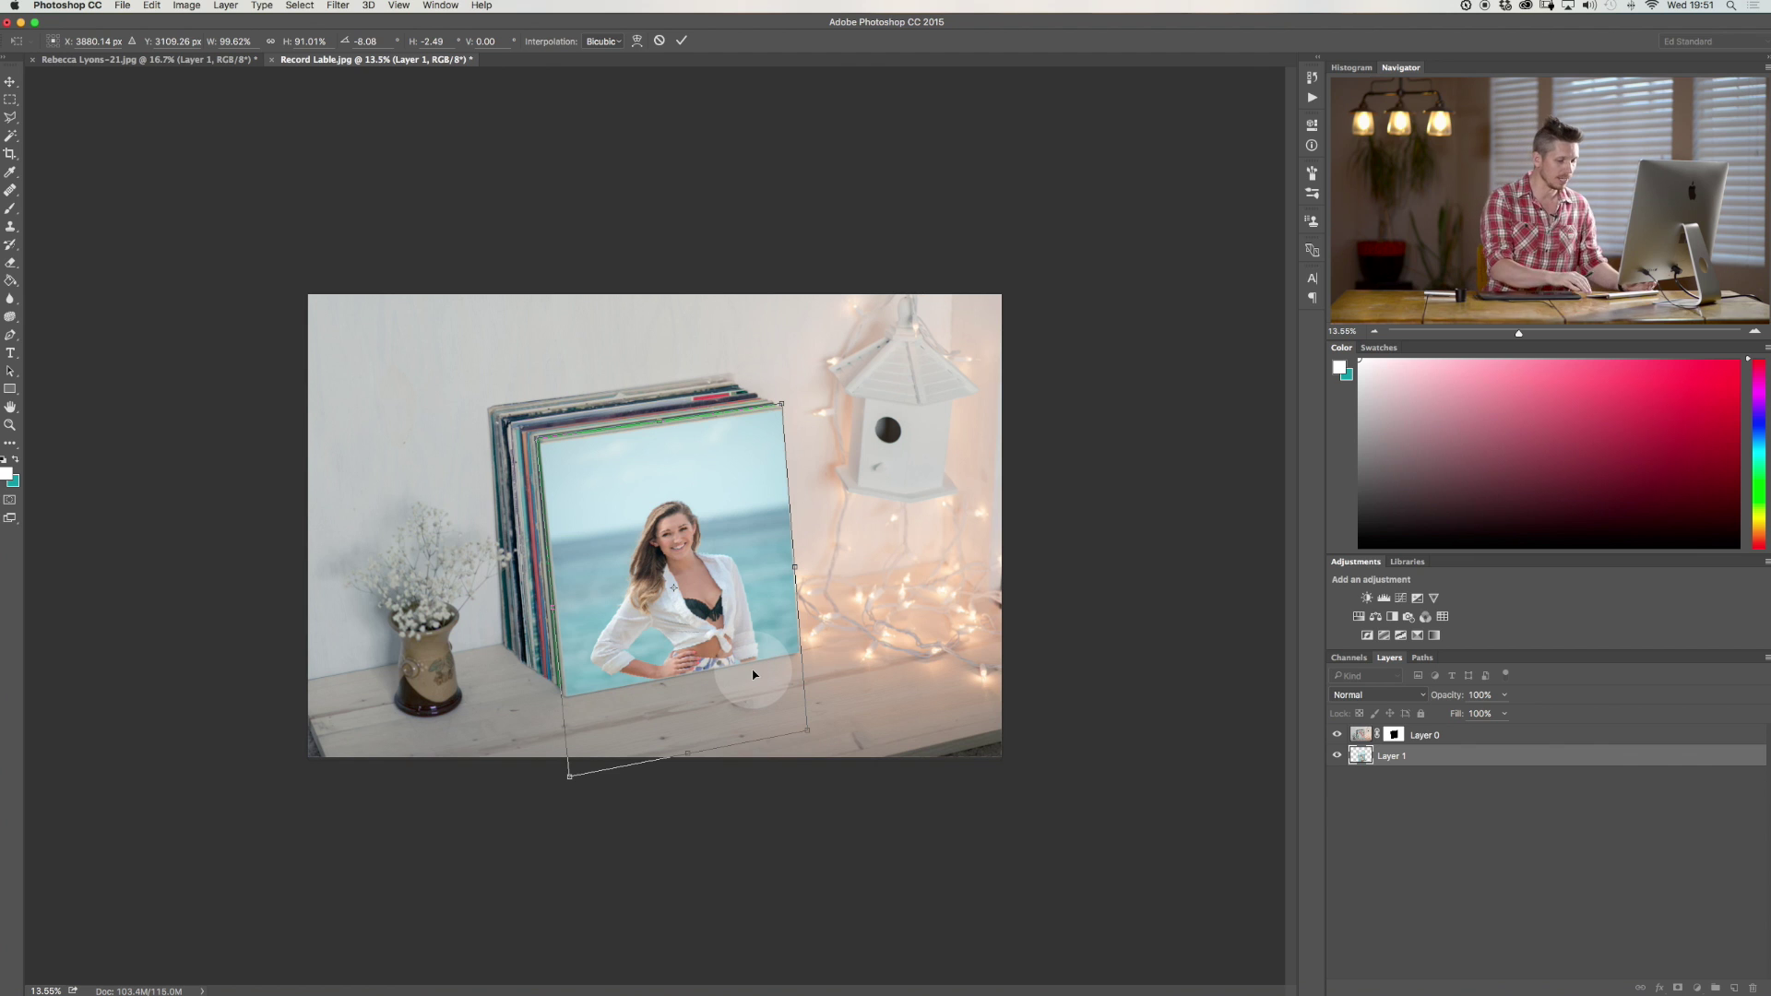
double_click(587, 473)
- Move the portrait up about 70 px and nudge it into place on the sleeve
drag(658, 533, 670, 475)
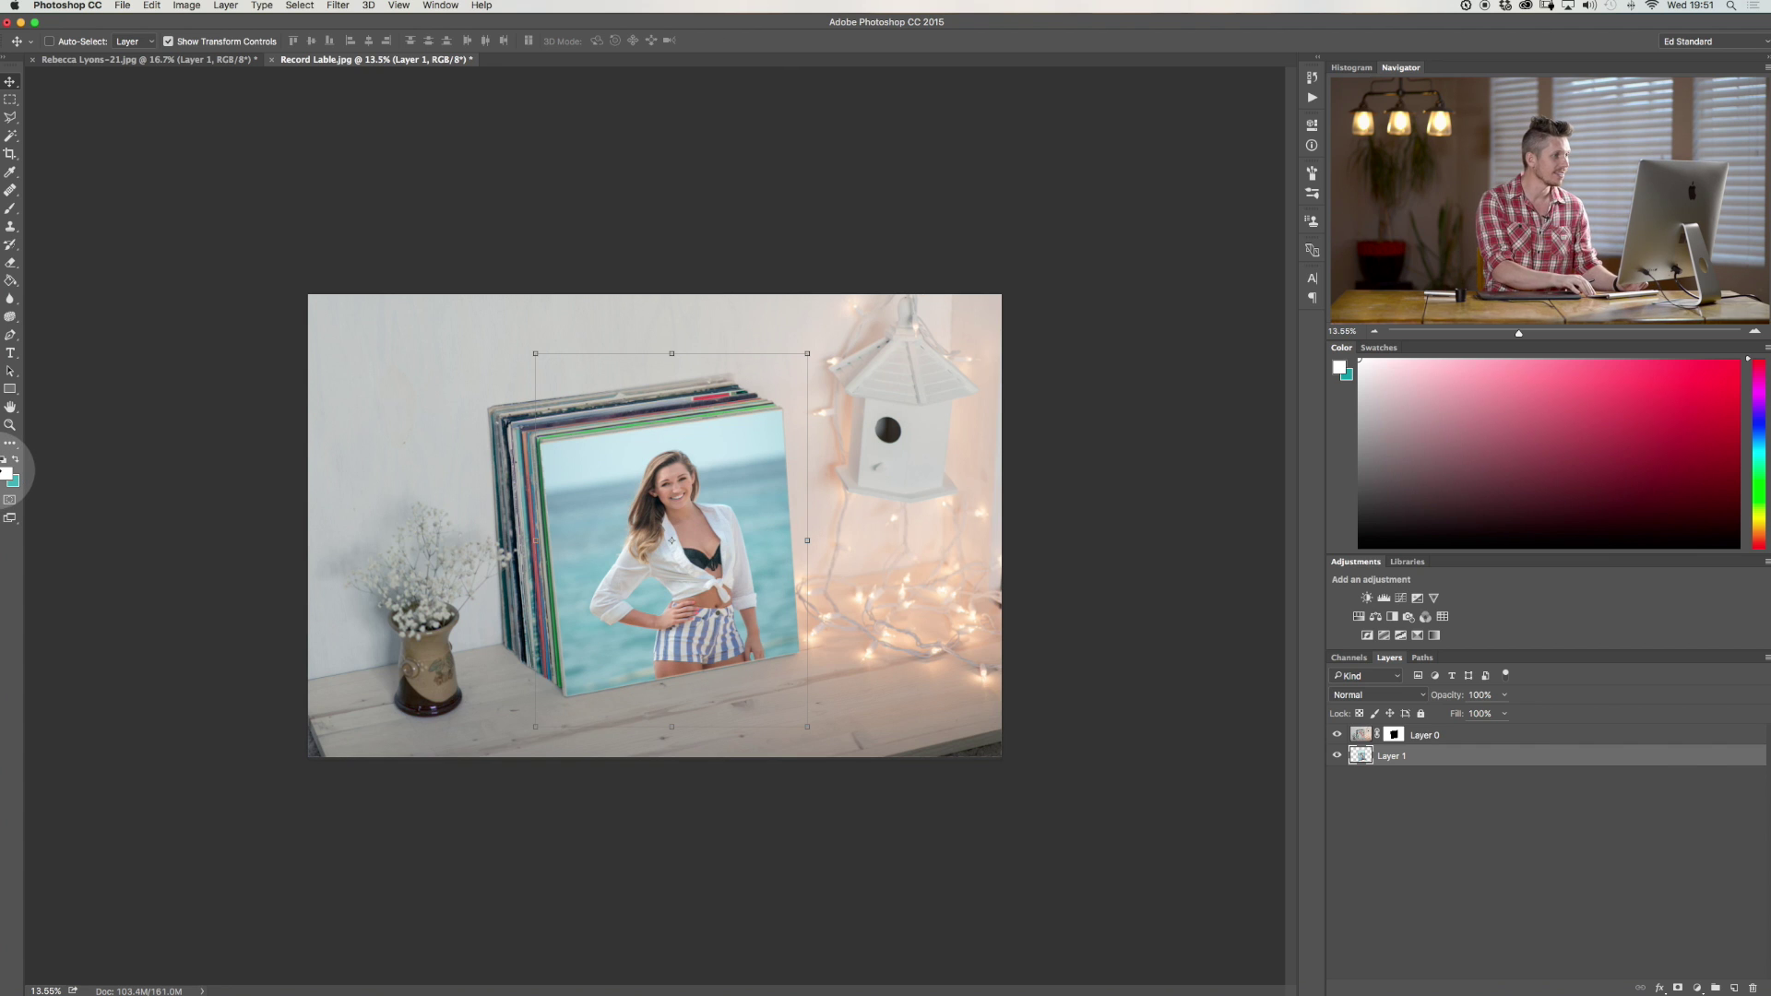
key(shift+Left)
key(shift+Left)
key(shift+Left)
key(shift+Left)
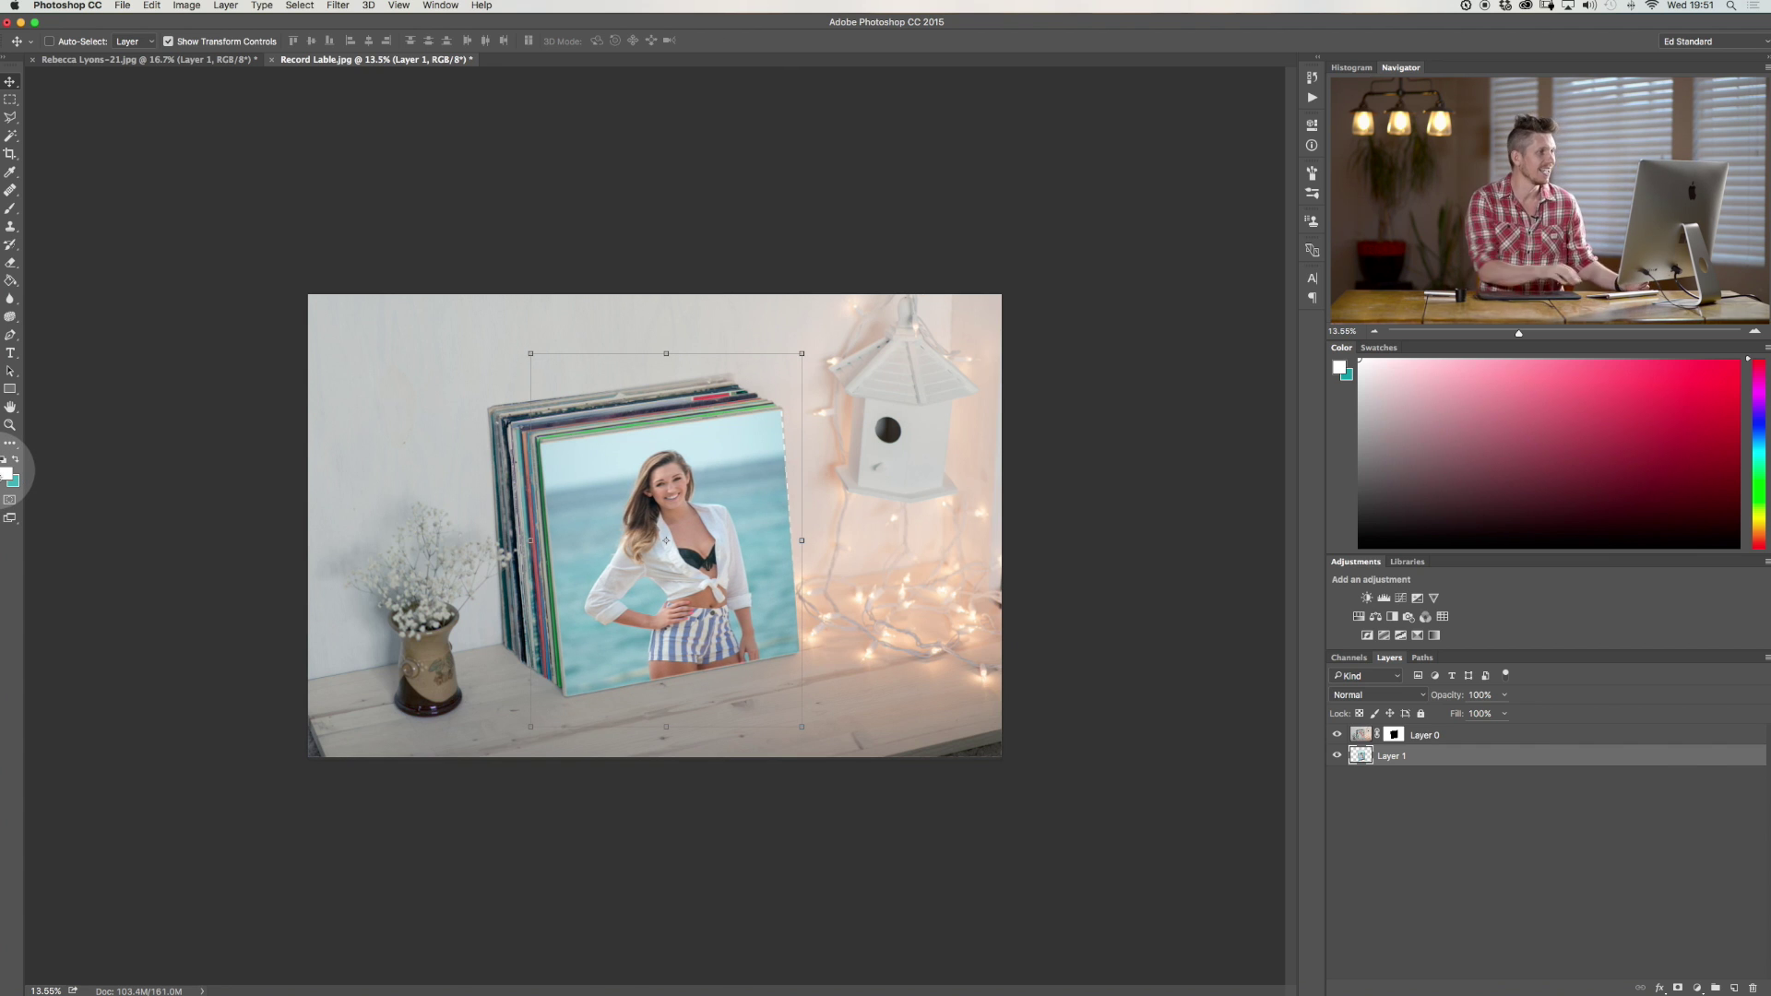
key(shift+Right)
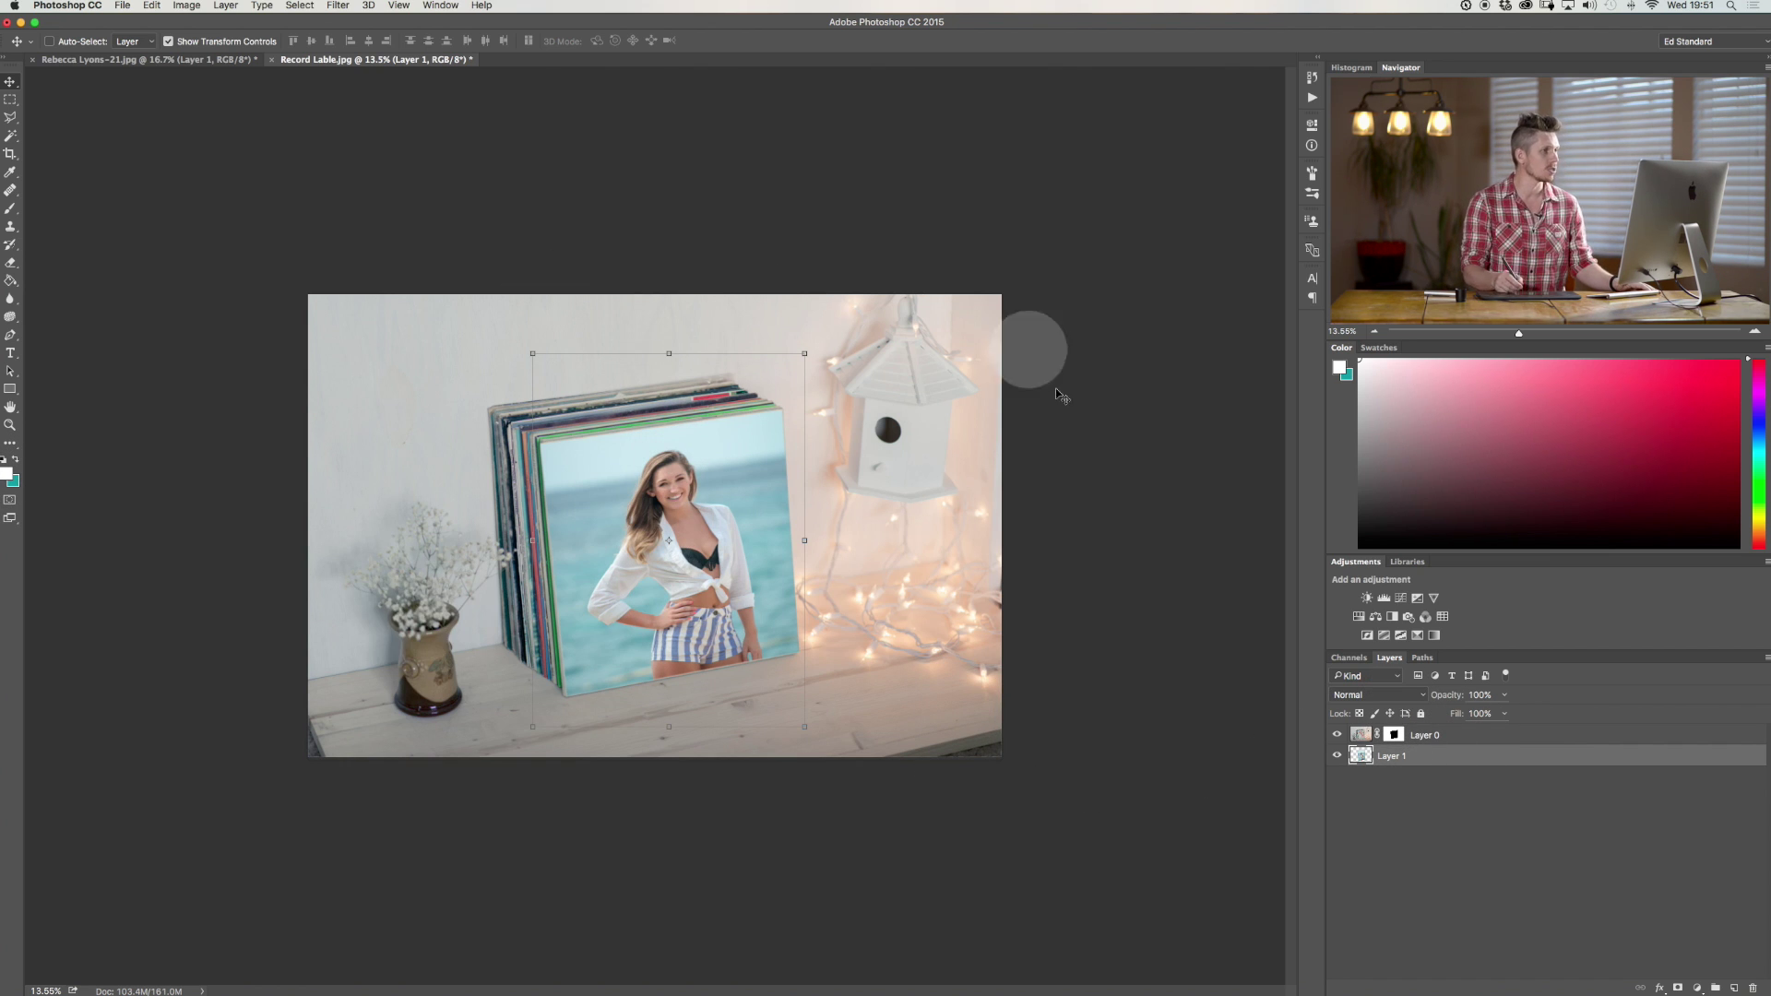
- Add a Brightness/Contrast adjustment above the portrait with Contrast at -50
click(1367, 599)
drag(1204, 232, 1114, 234)
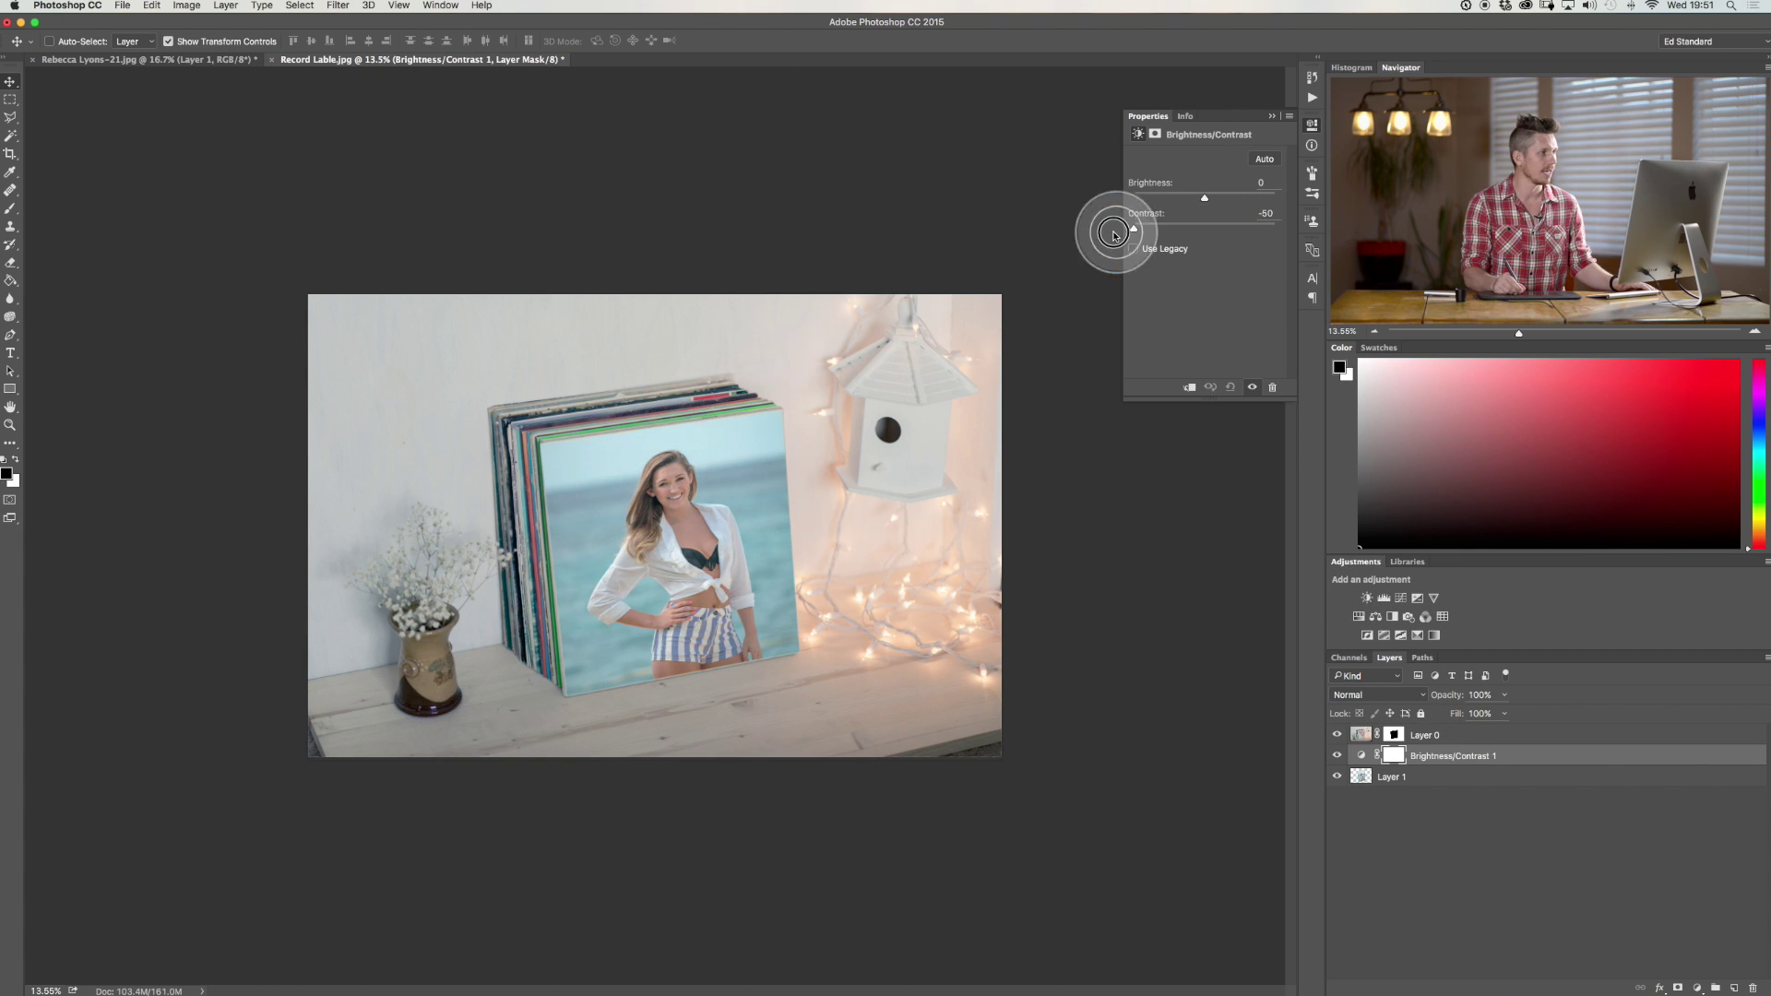
click(1273, 119)
key(super+plus)
key(super+plus)
key(super+plus)
key(super+plus)
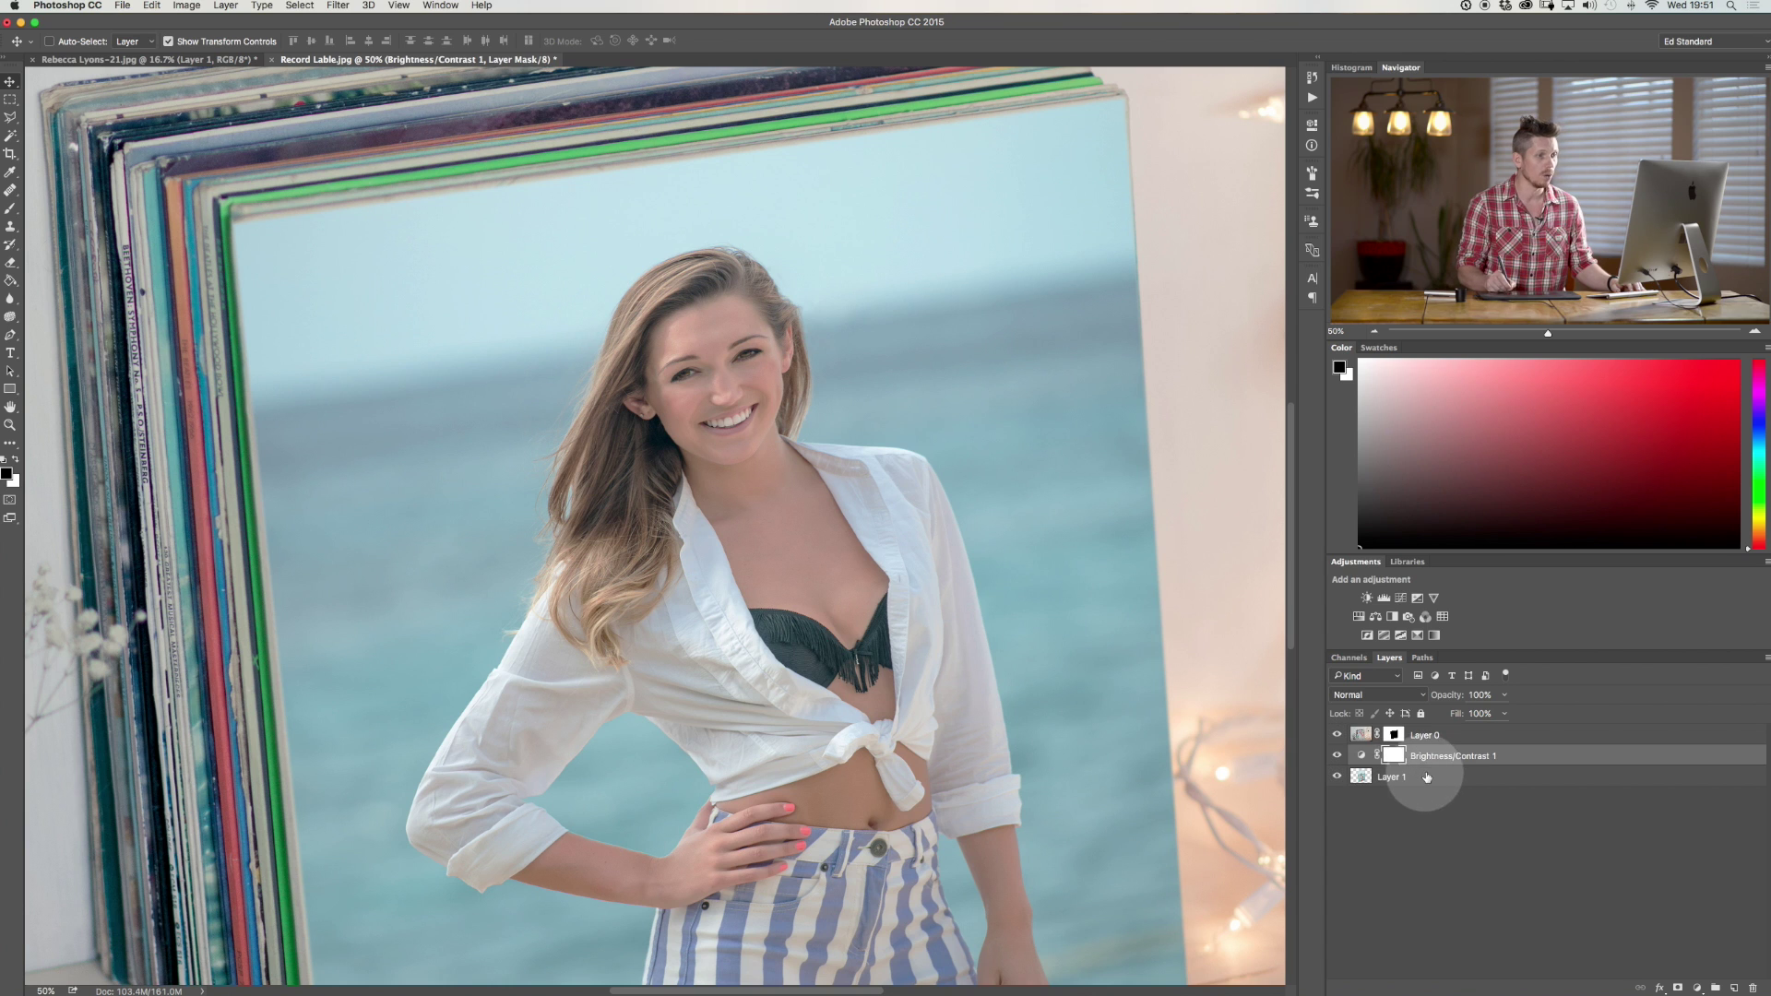
- Apply a Gaussian Blur of about 1.5 px radius to Layer 1
click(1423, 778)
click(338, 5)
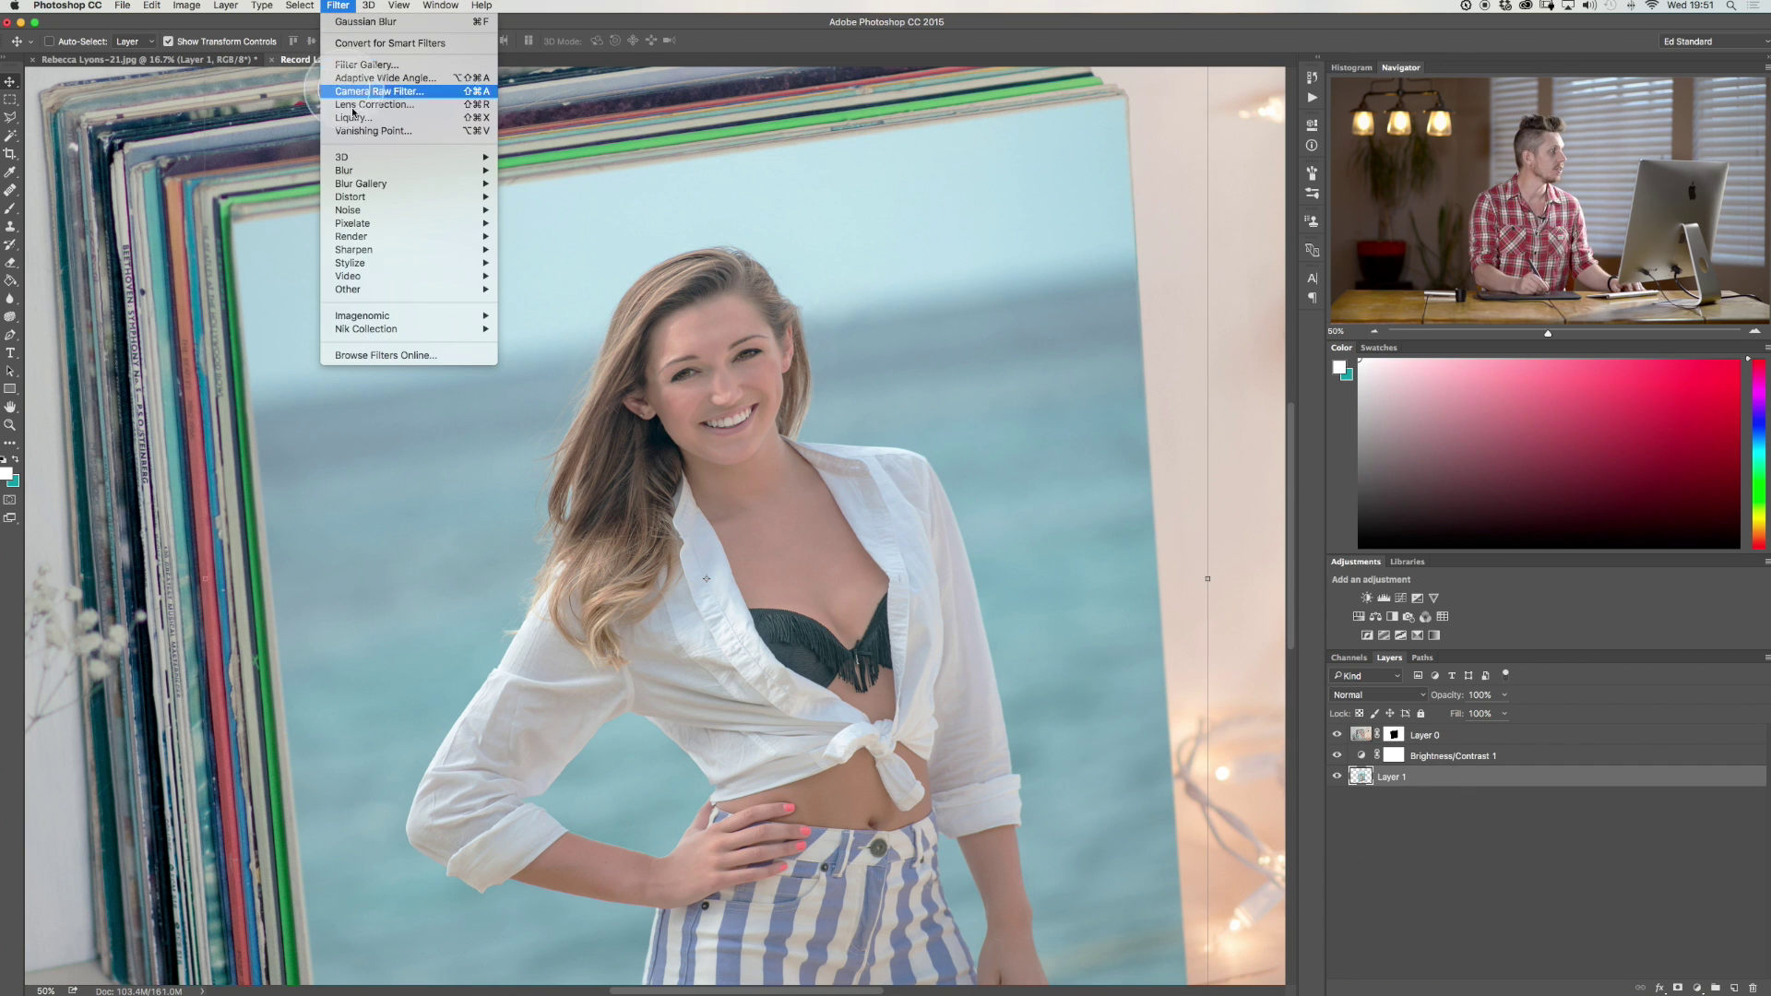
mouse_move(373, 187)
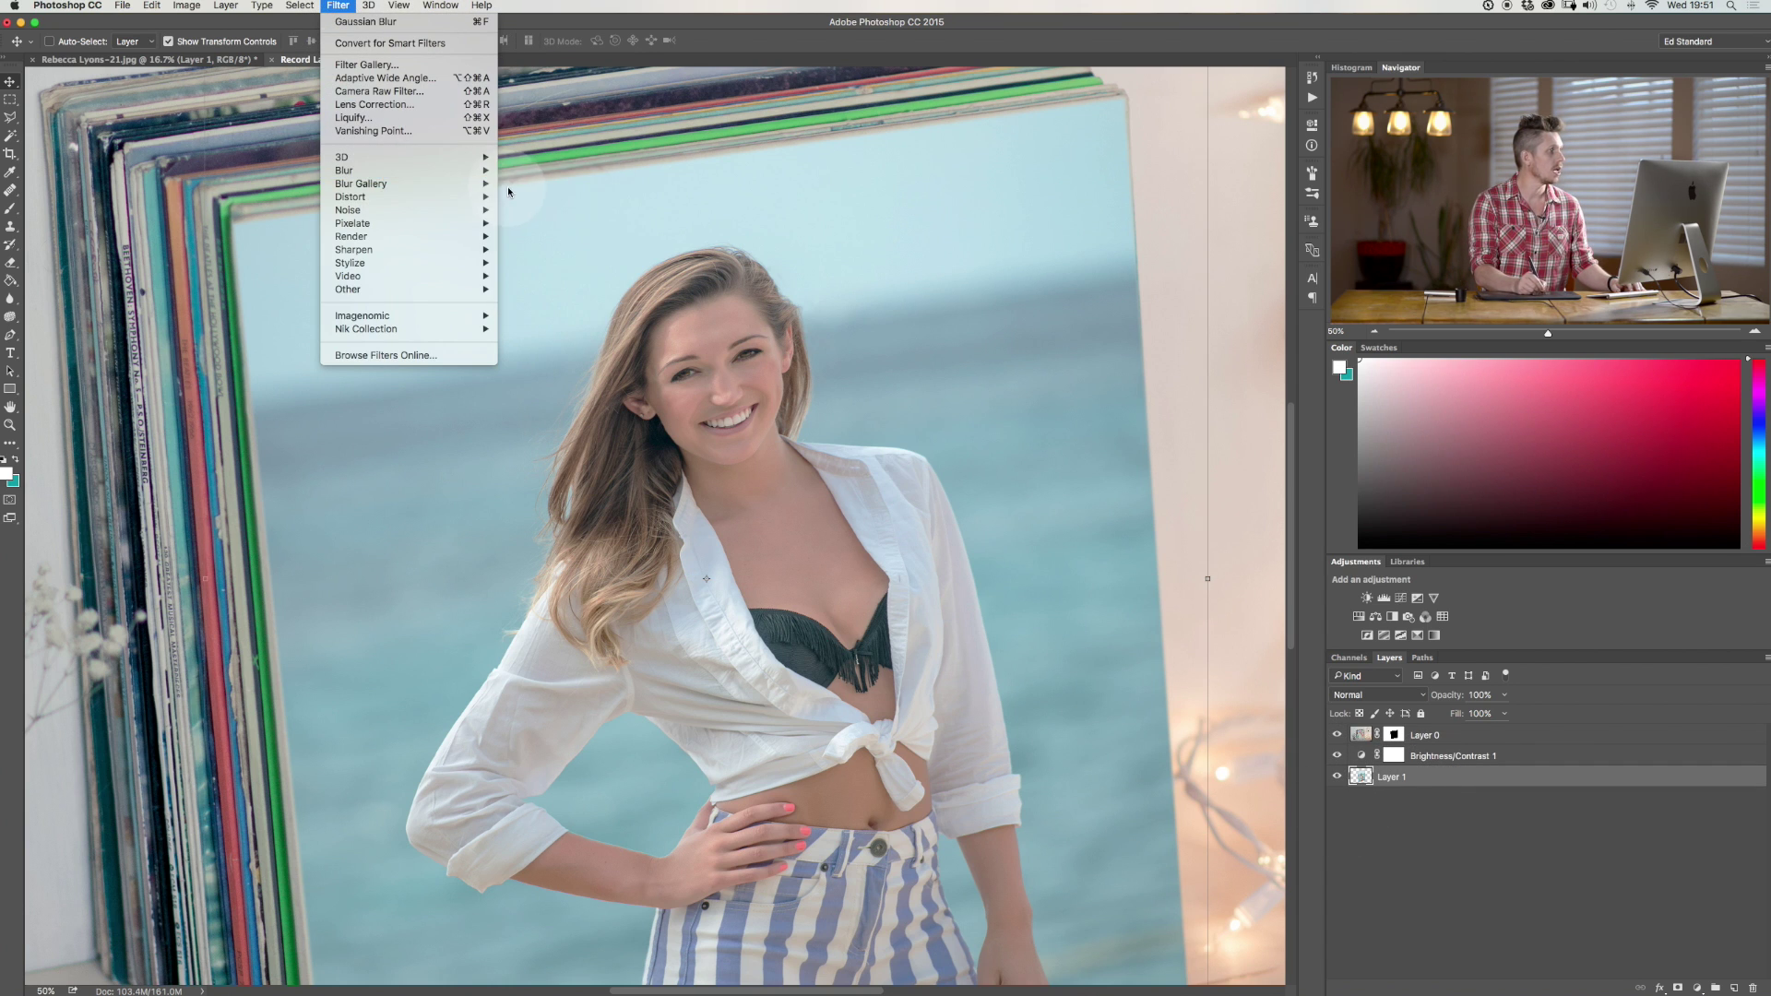
mouse_move(488, 175)
click(533, 224)
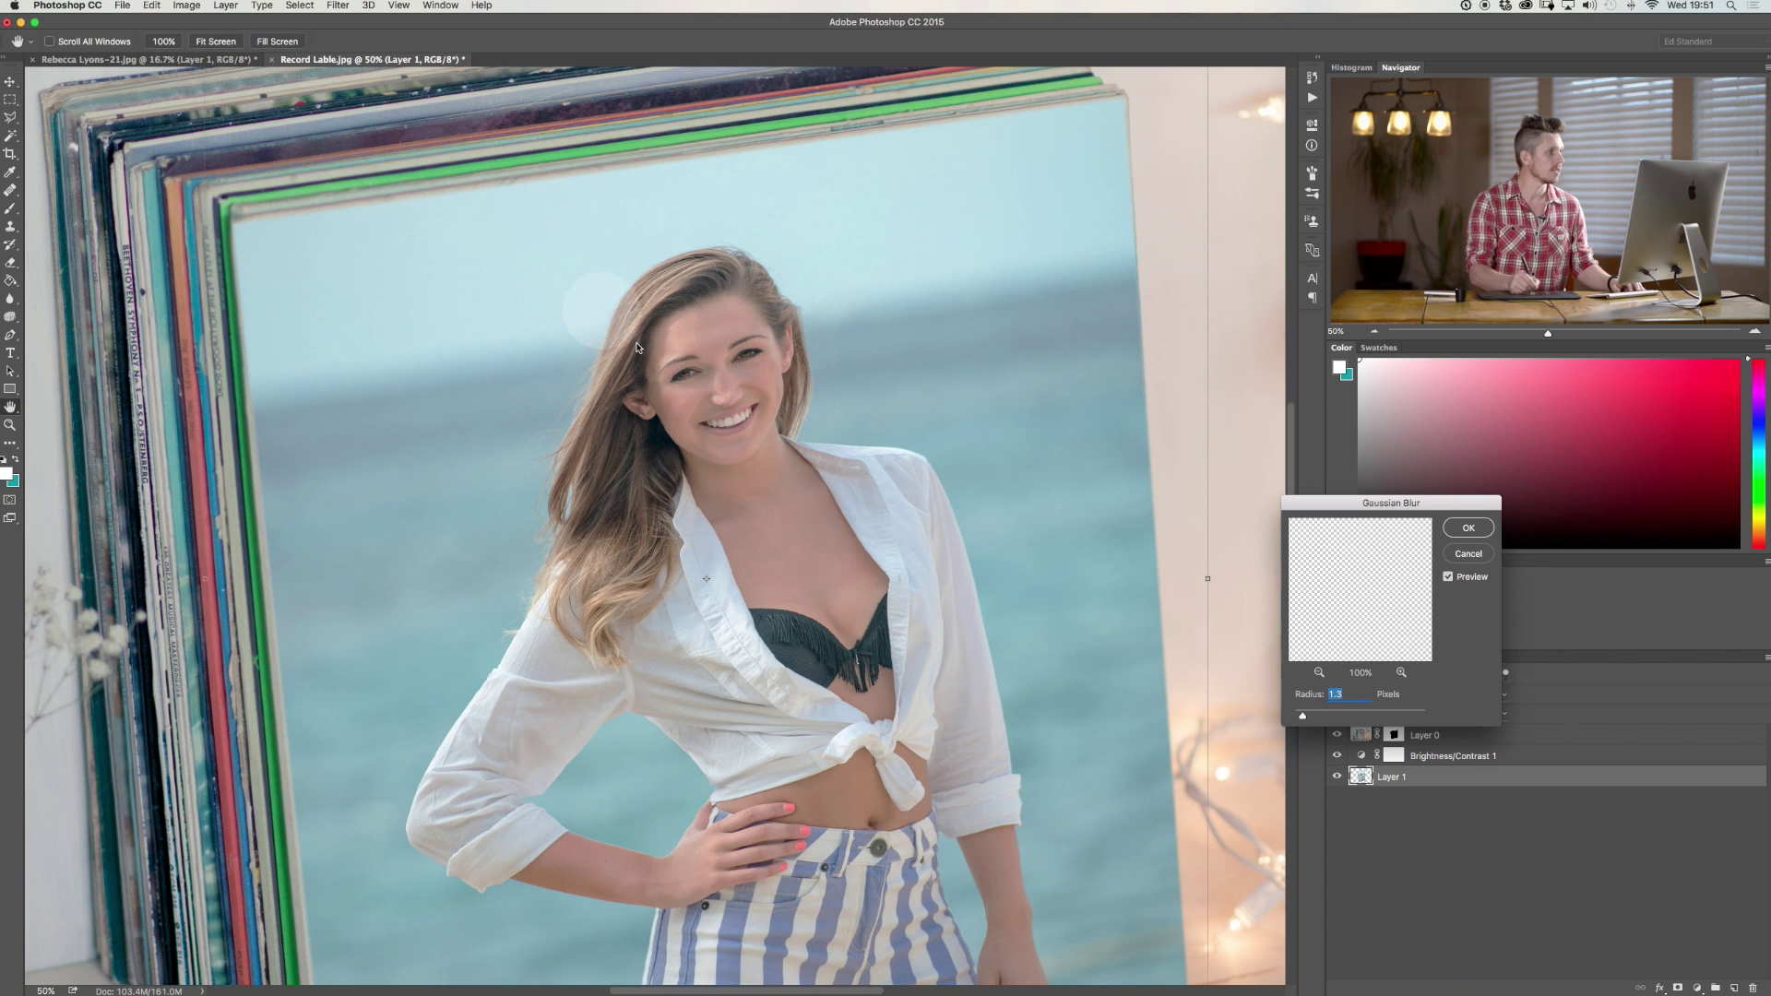
drag(1330, 717, 1332, 717)
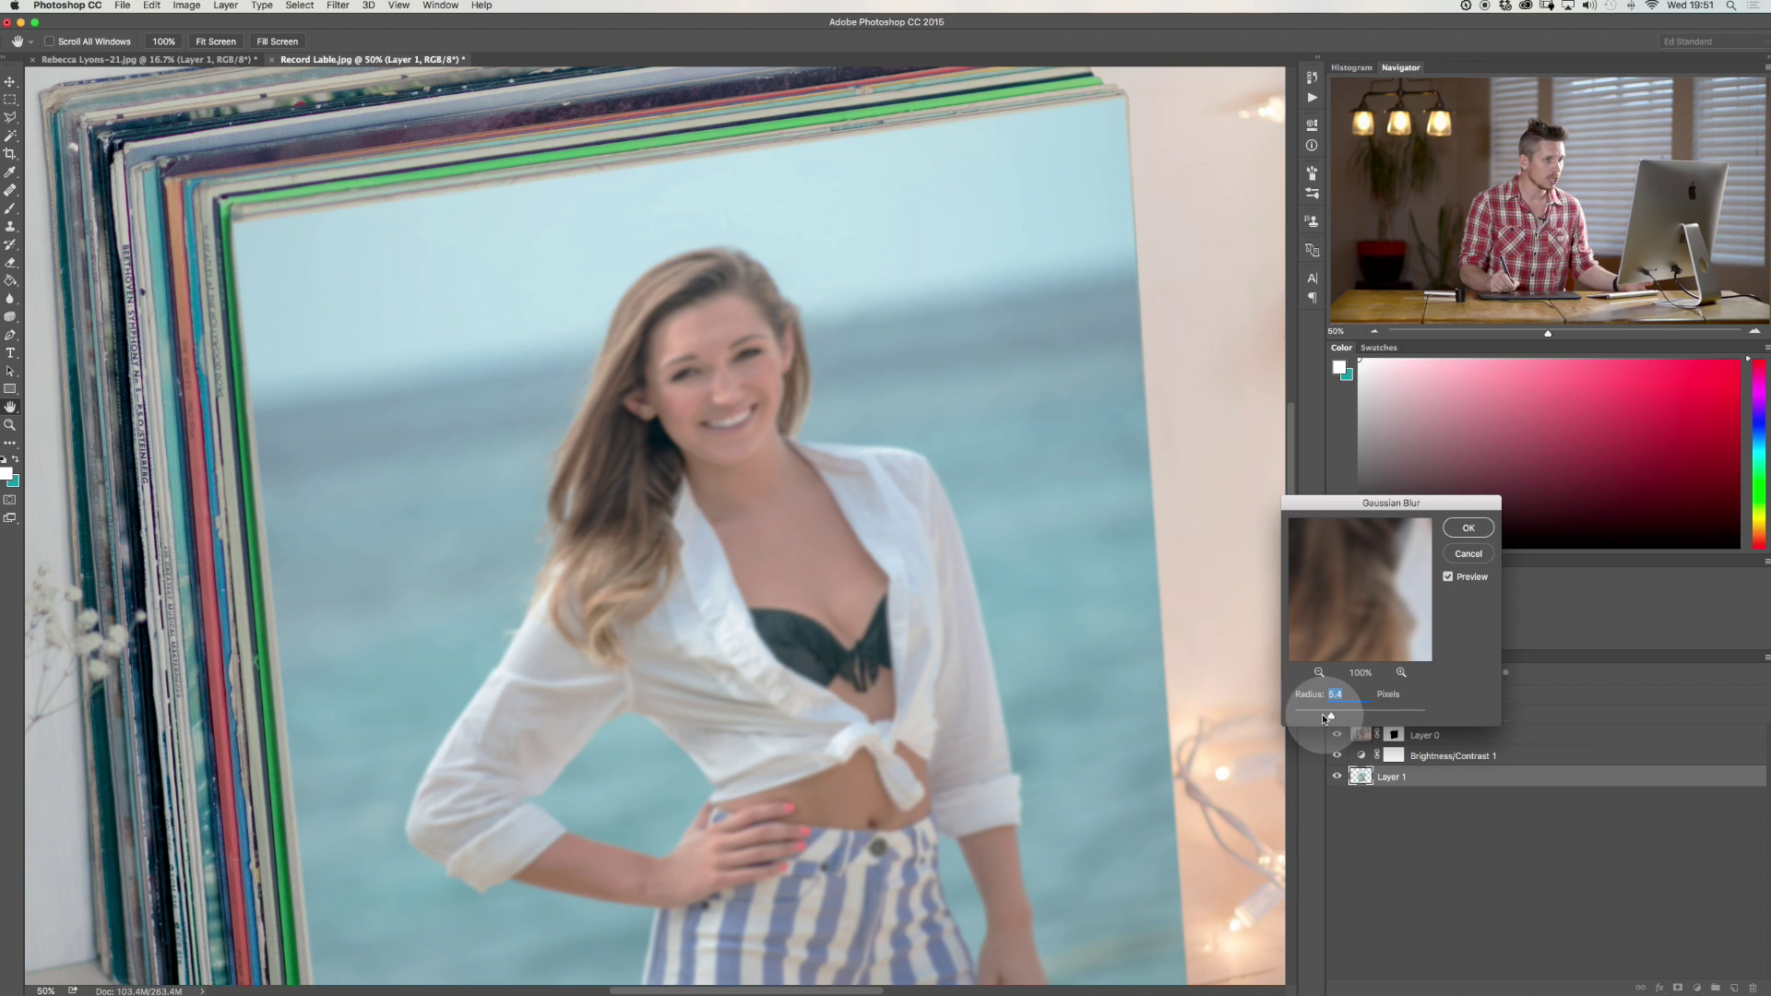
drag(1305, 716, 1304, 718)
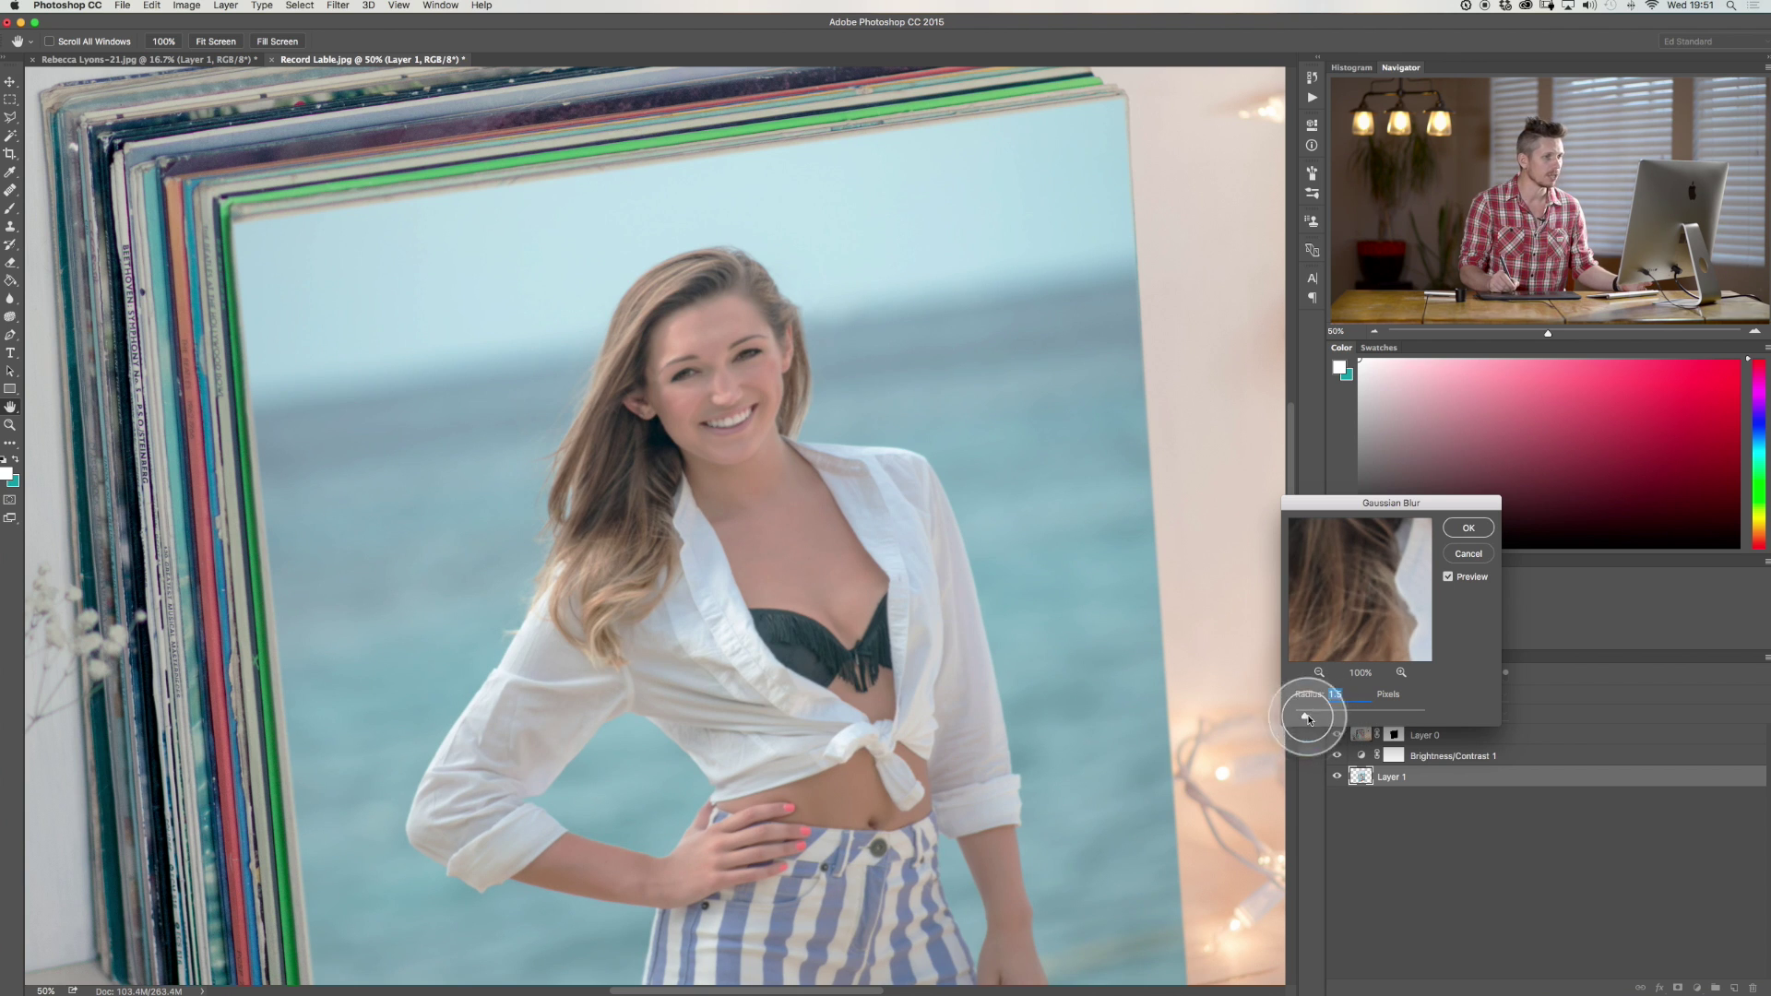
click(1461, 525)
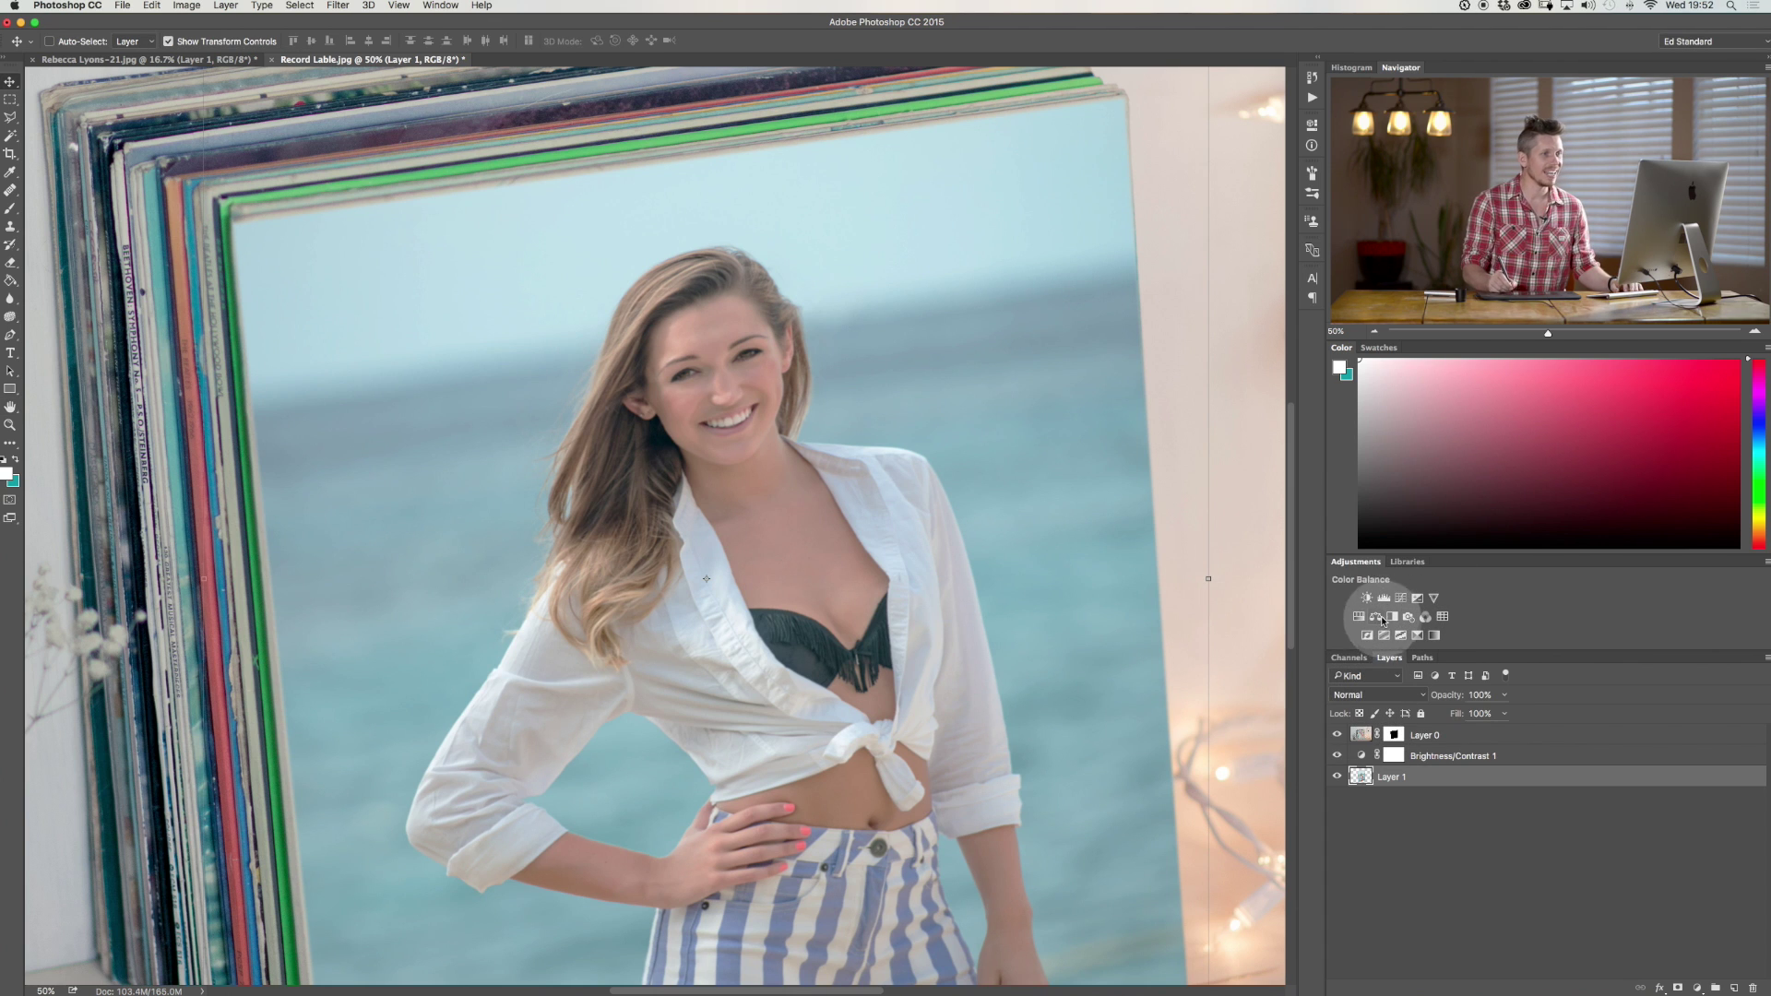
key(super+minus)
key(super+minus)
key(super+minus)
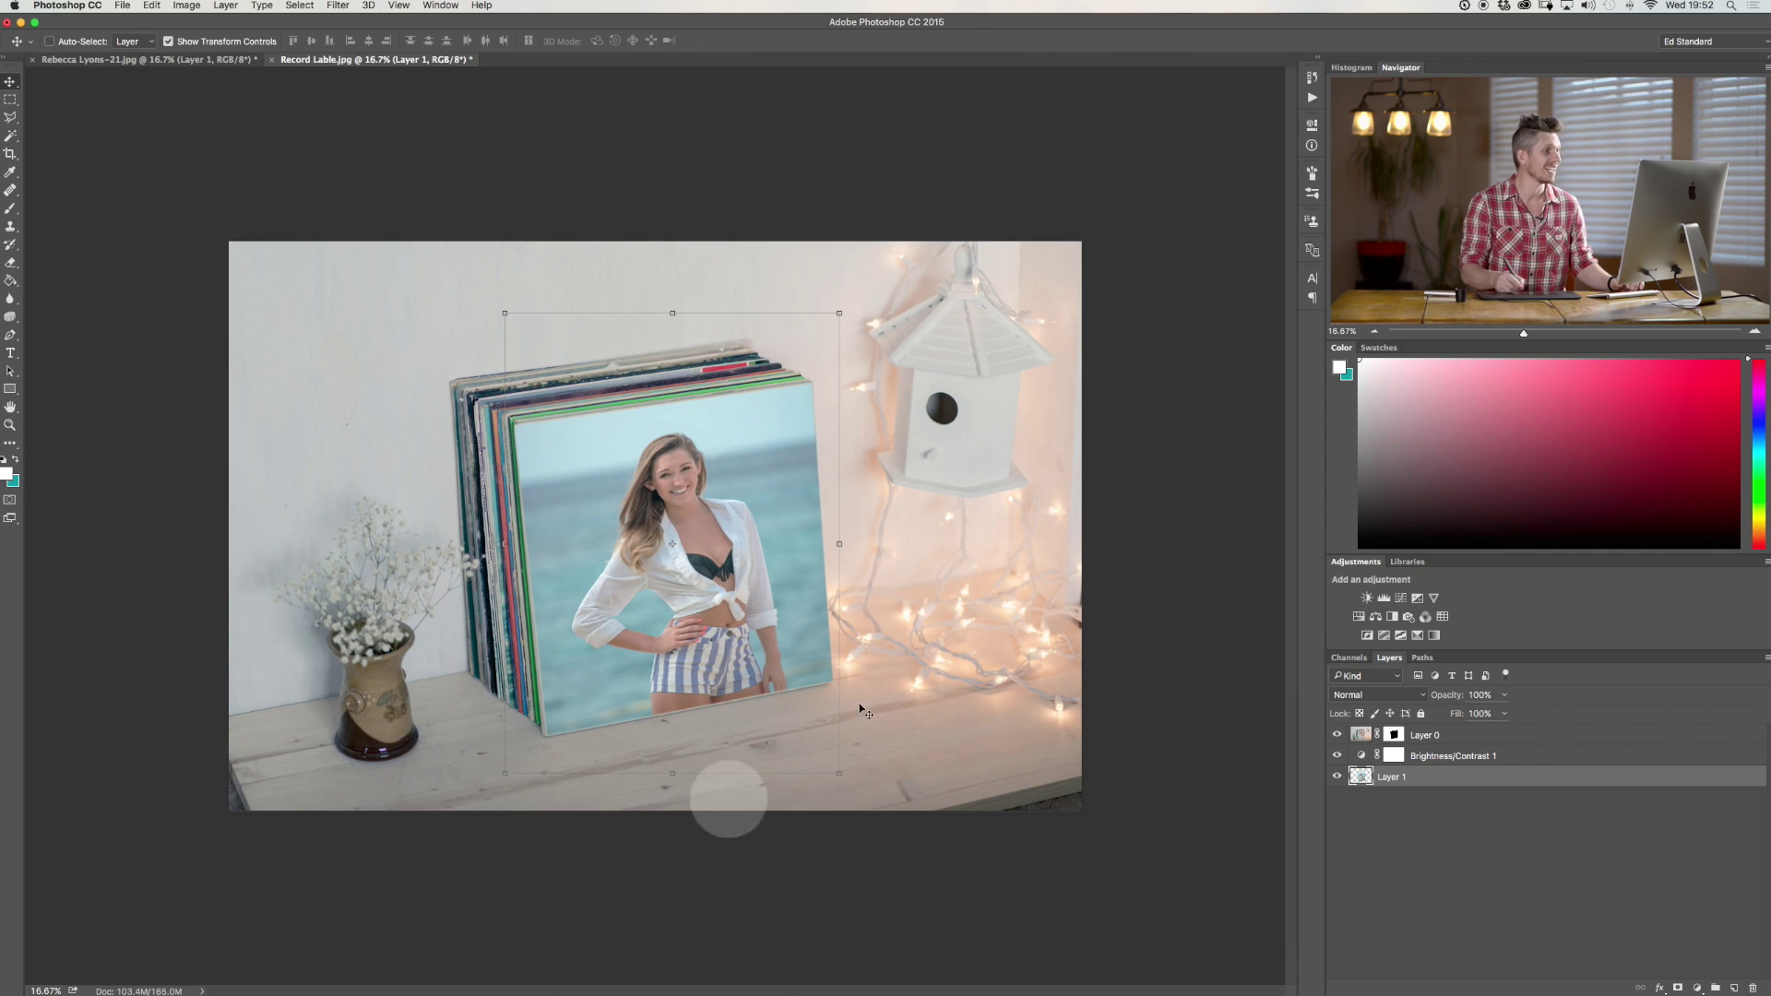
- Add a Warming Filter (85) photo filter at 40% density, then merge all visible layers
click(1480, 738)
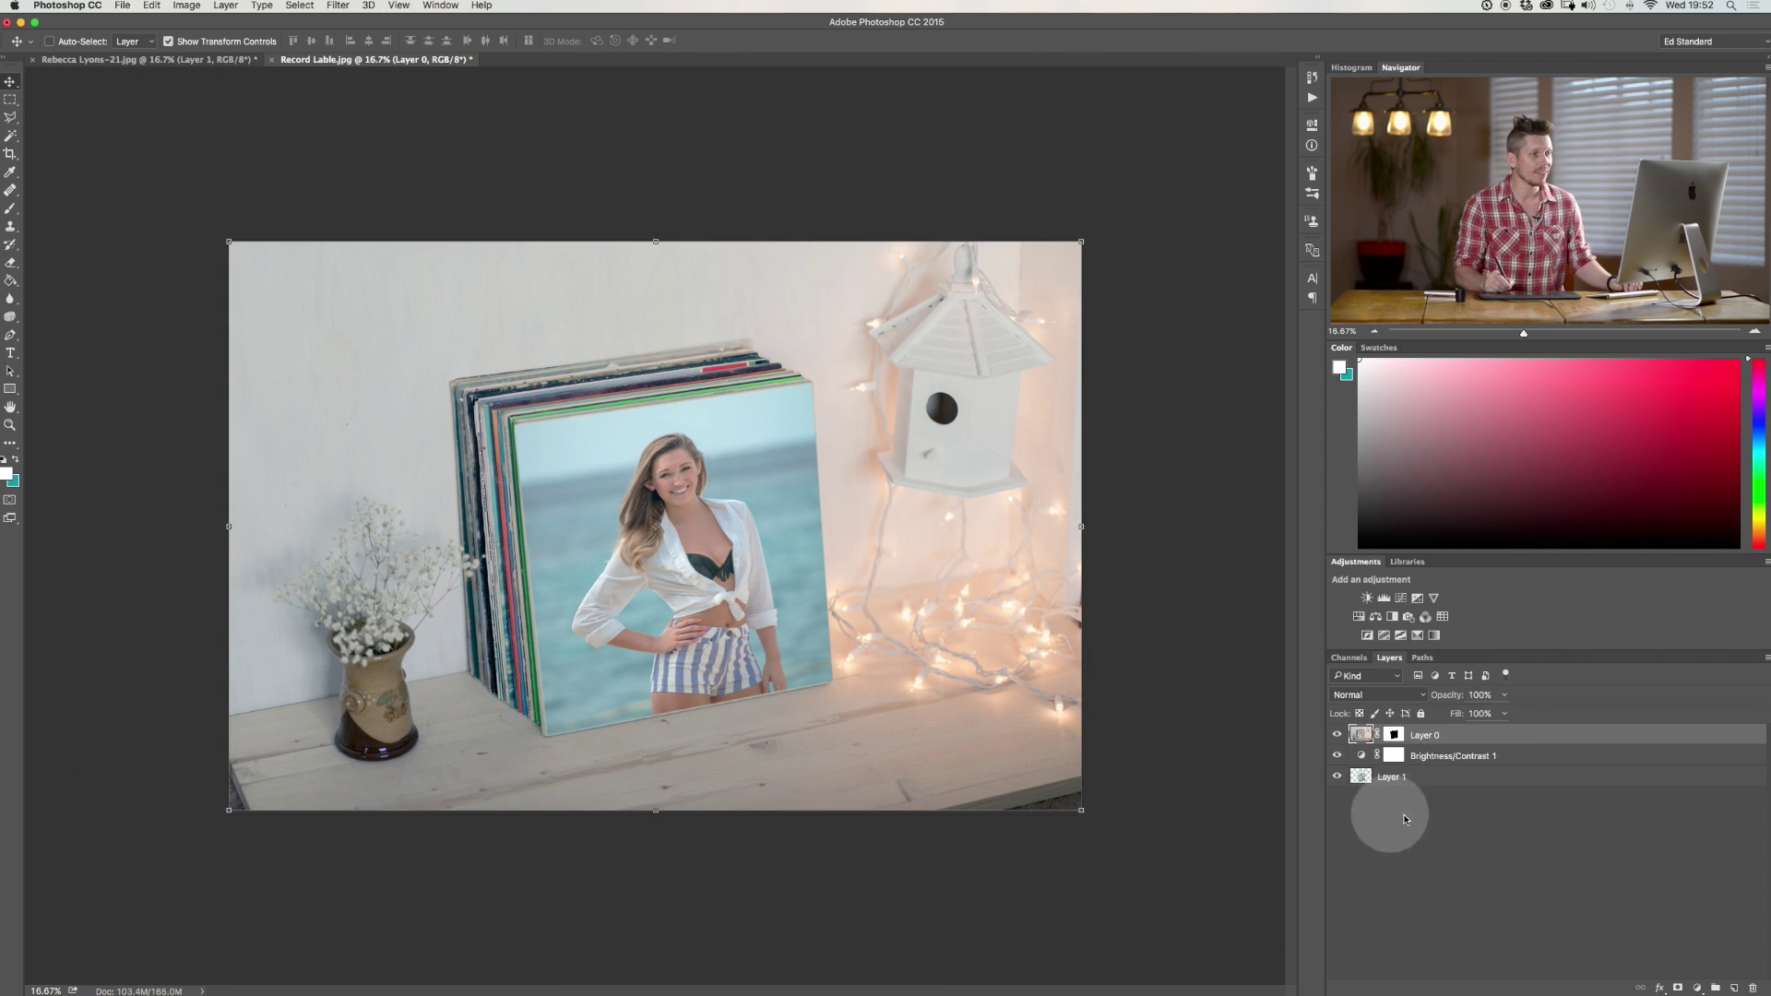
click(1410, 618)
drag(1168, 219, 1194, 218)
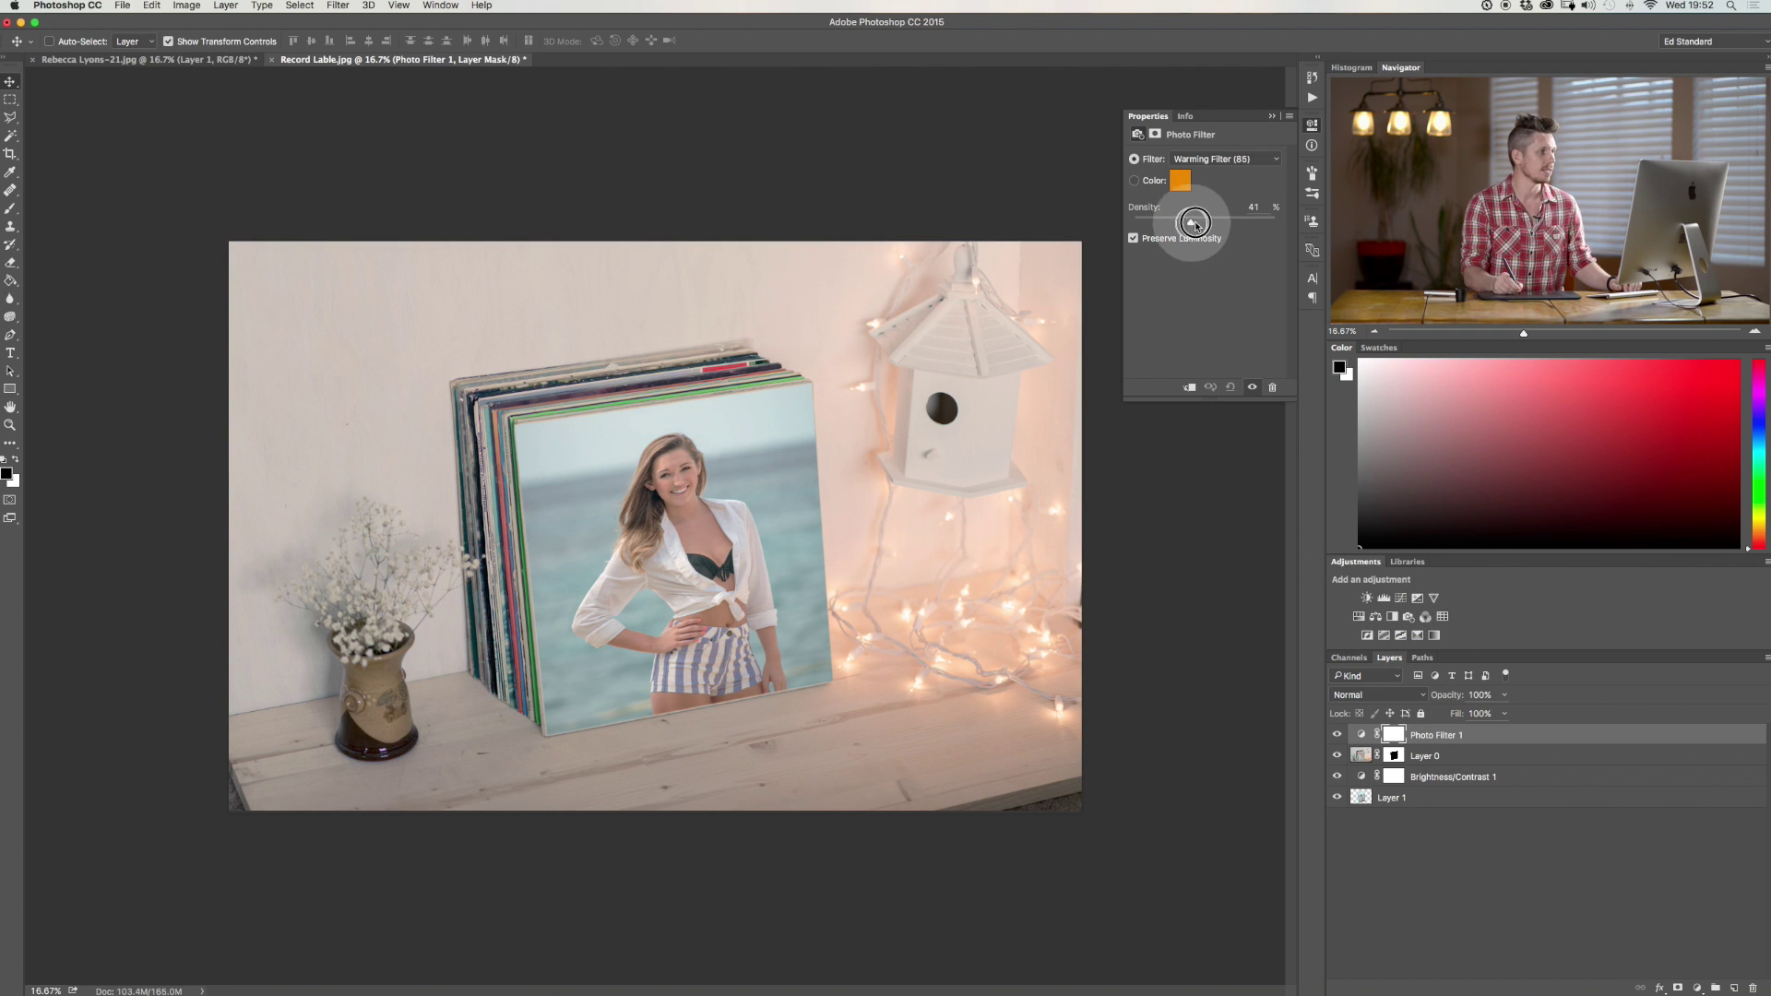
click(1274, 118)
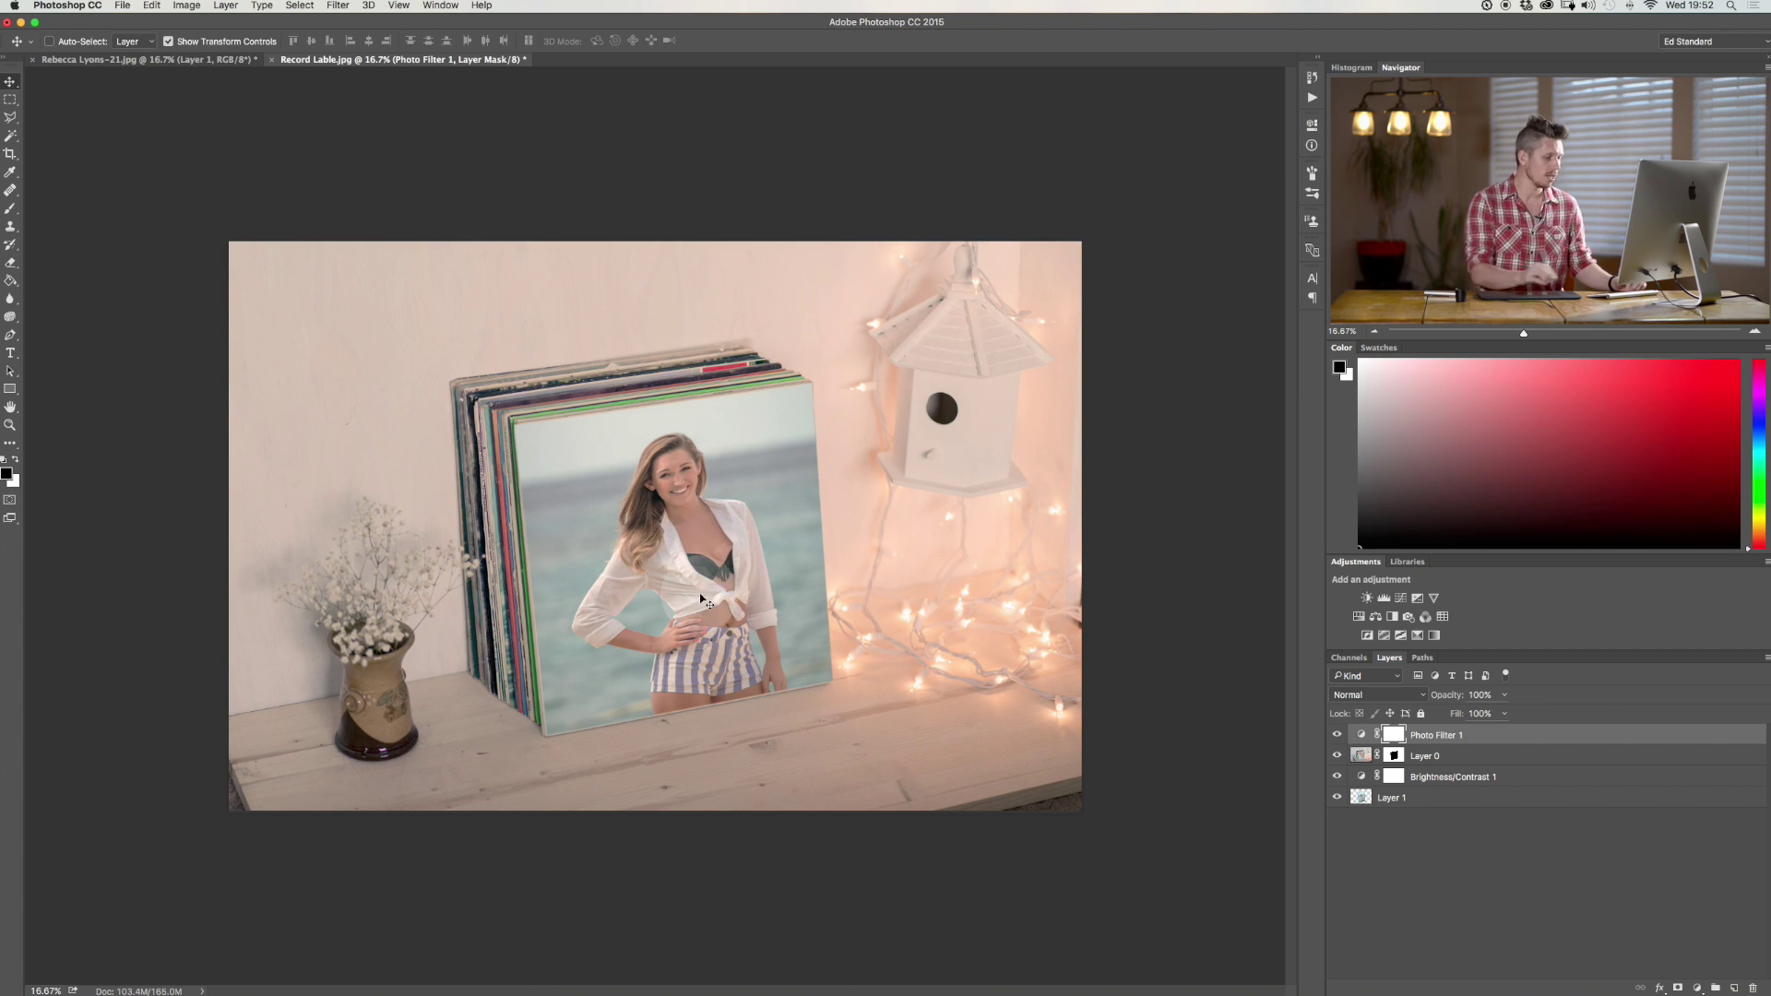
key(super+plus)
key(super+plus)
key(super+plus)
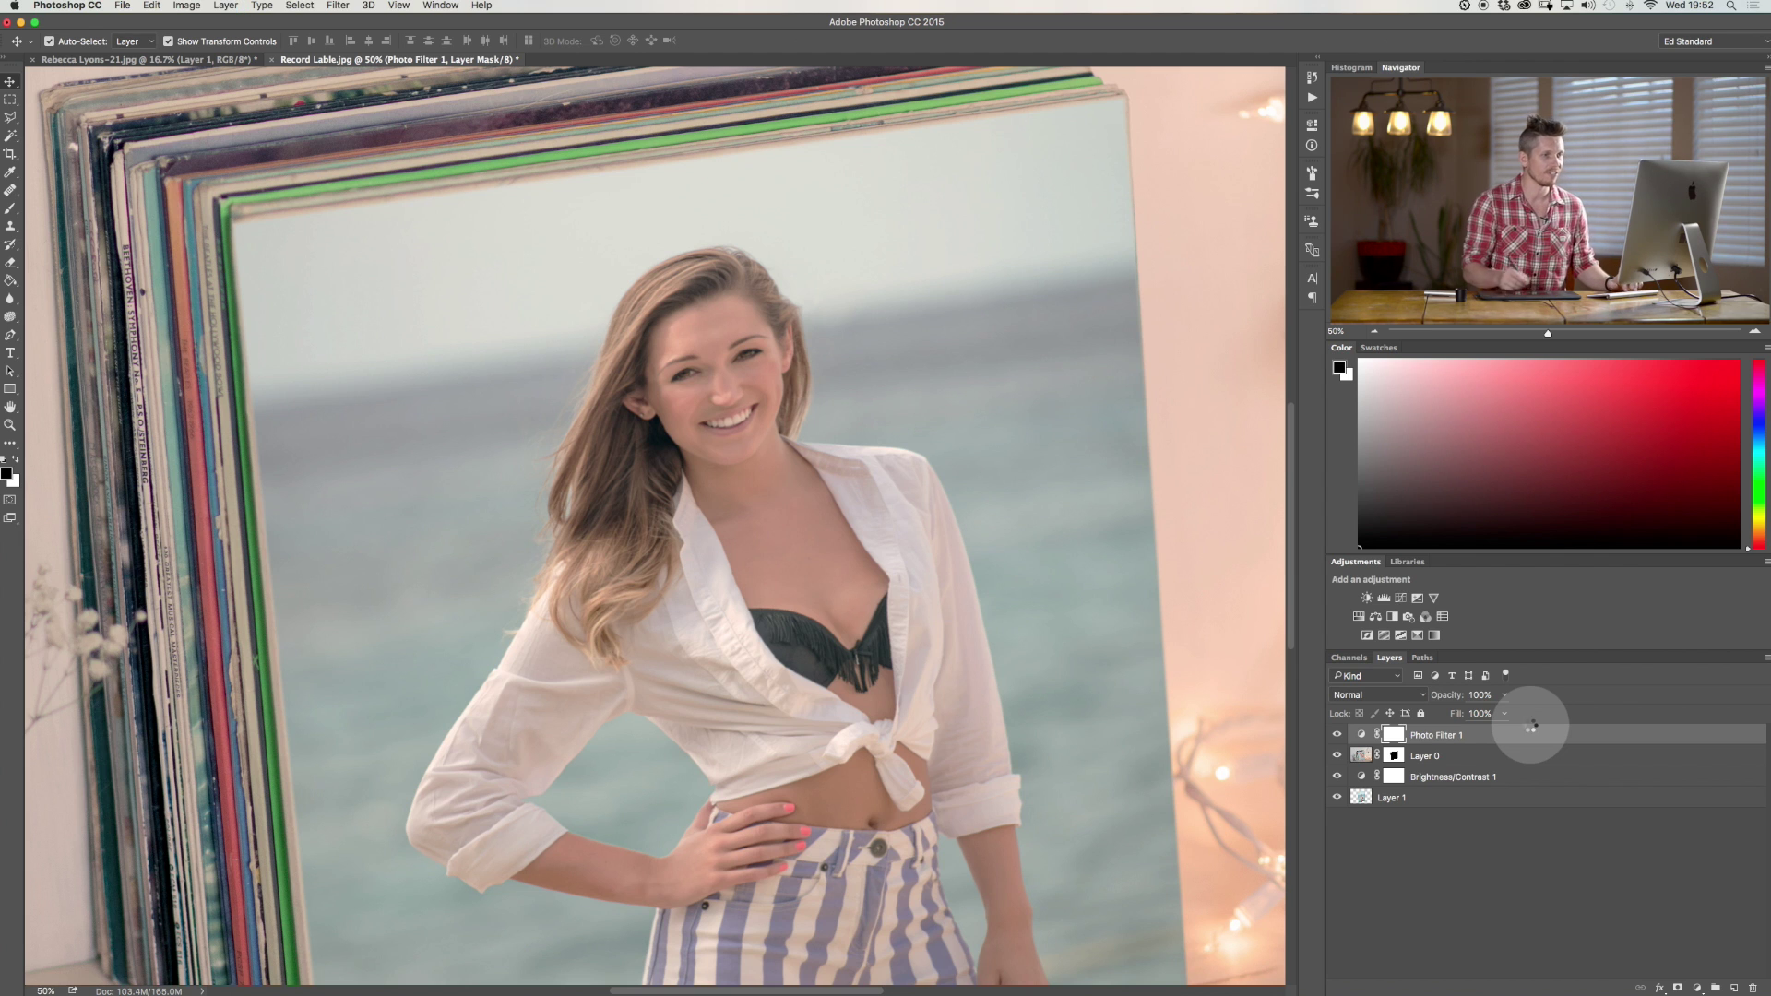
key(super+shift+e)
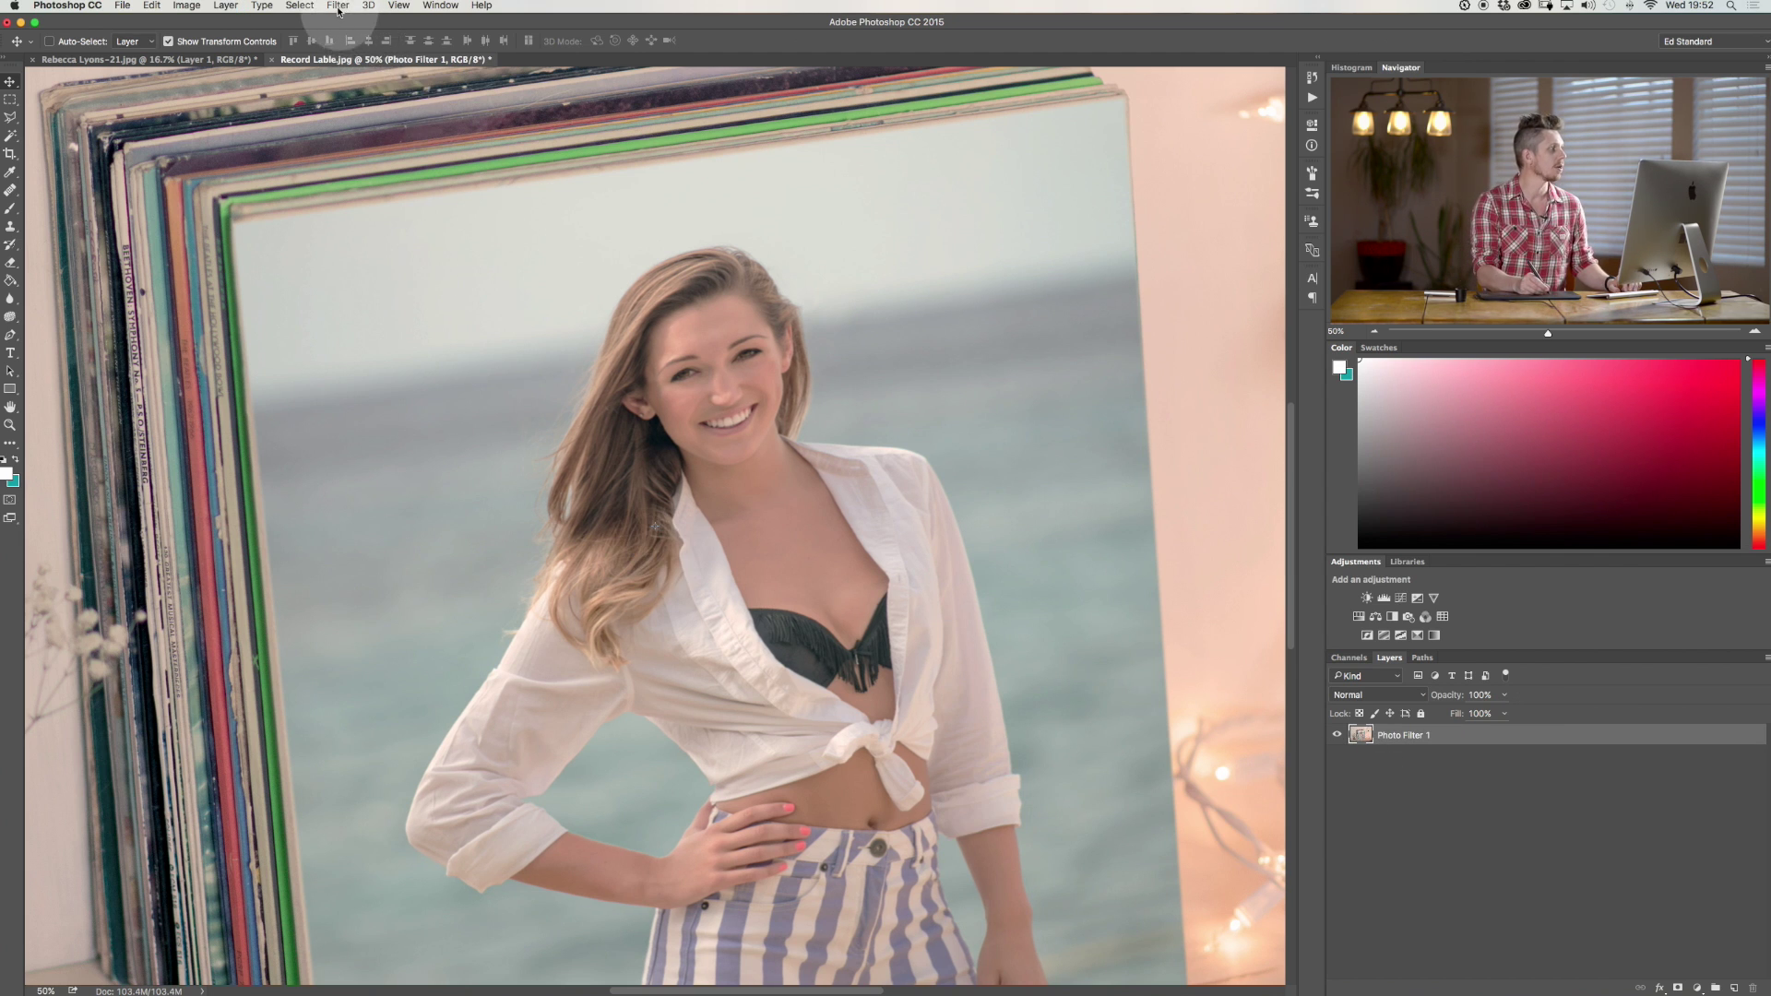
- Add Camera Raw film grain (amount 30, size 25, roughness 50) and inspect it on the record spines
click(337, 6)
click(352, 93)
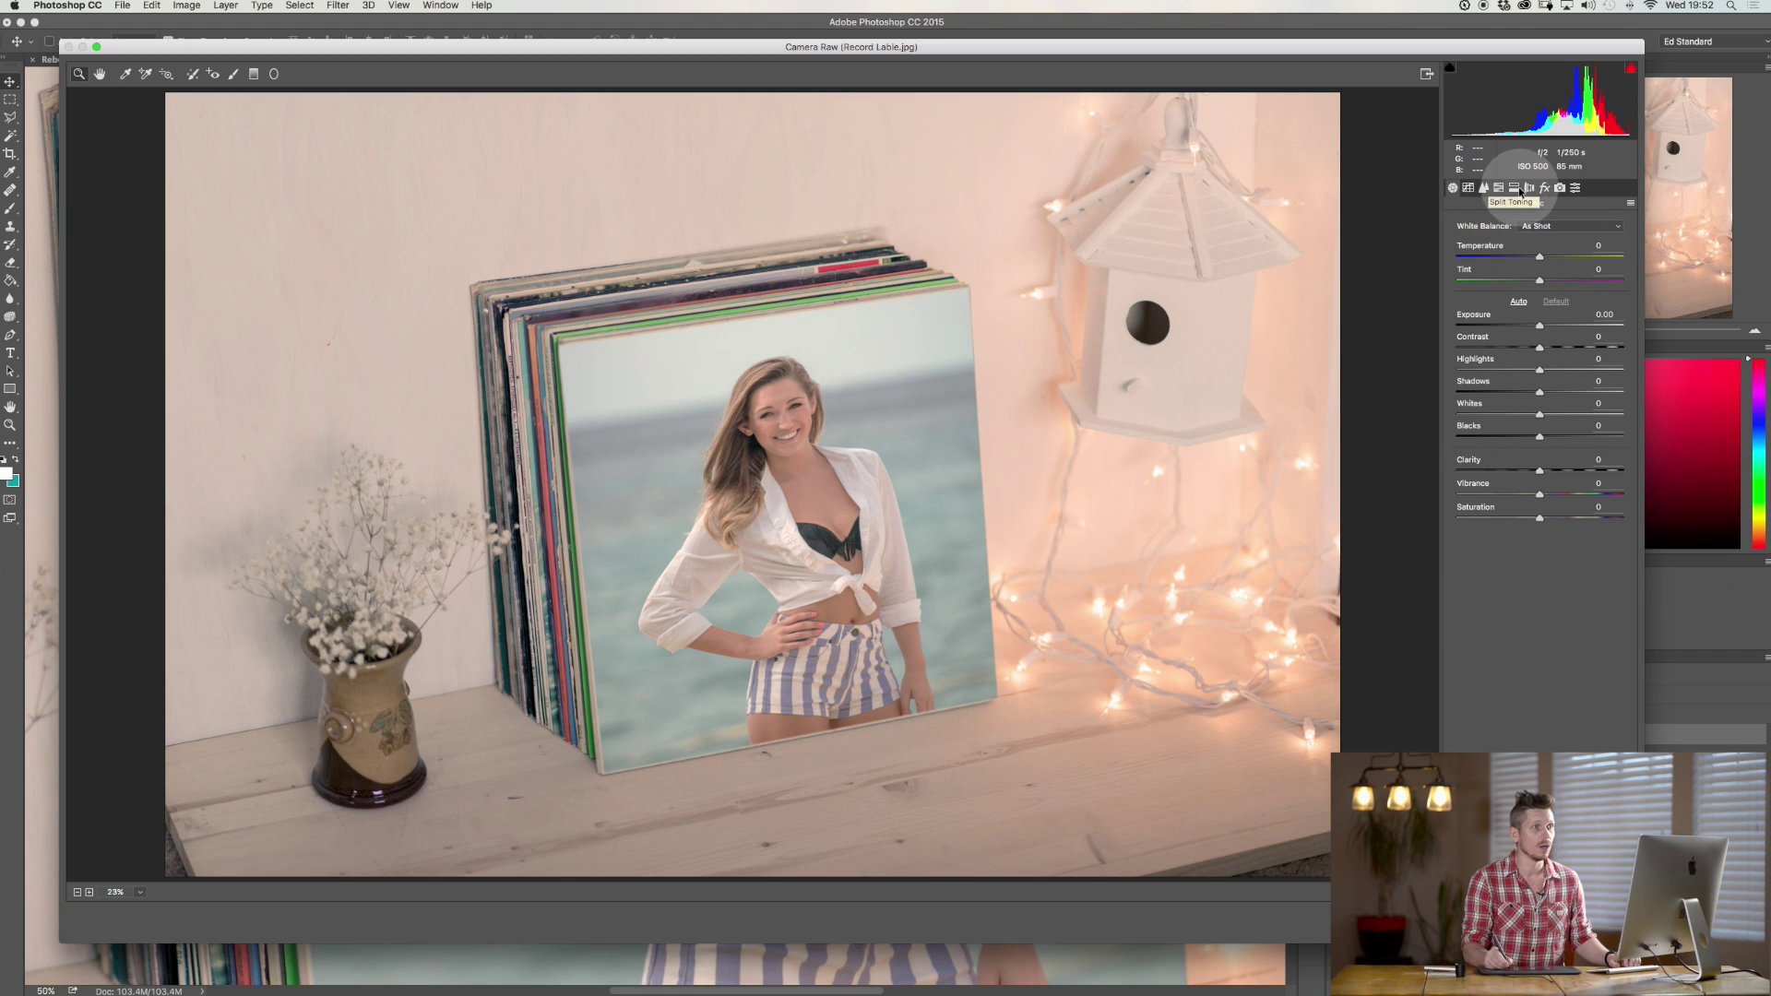
click(1544, 187)
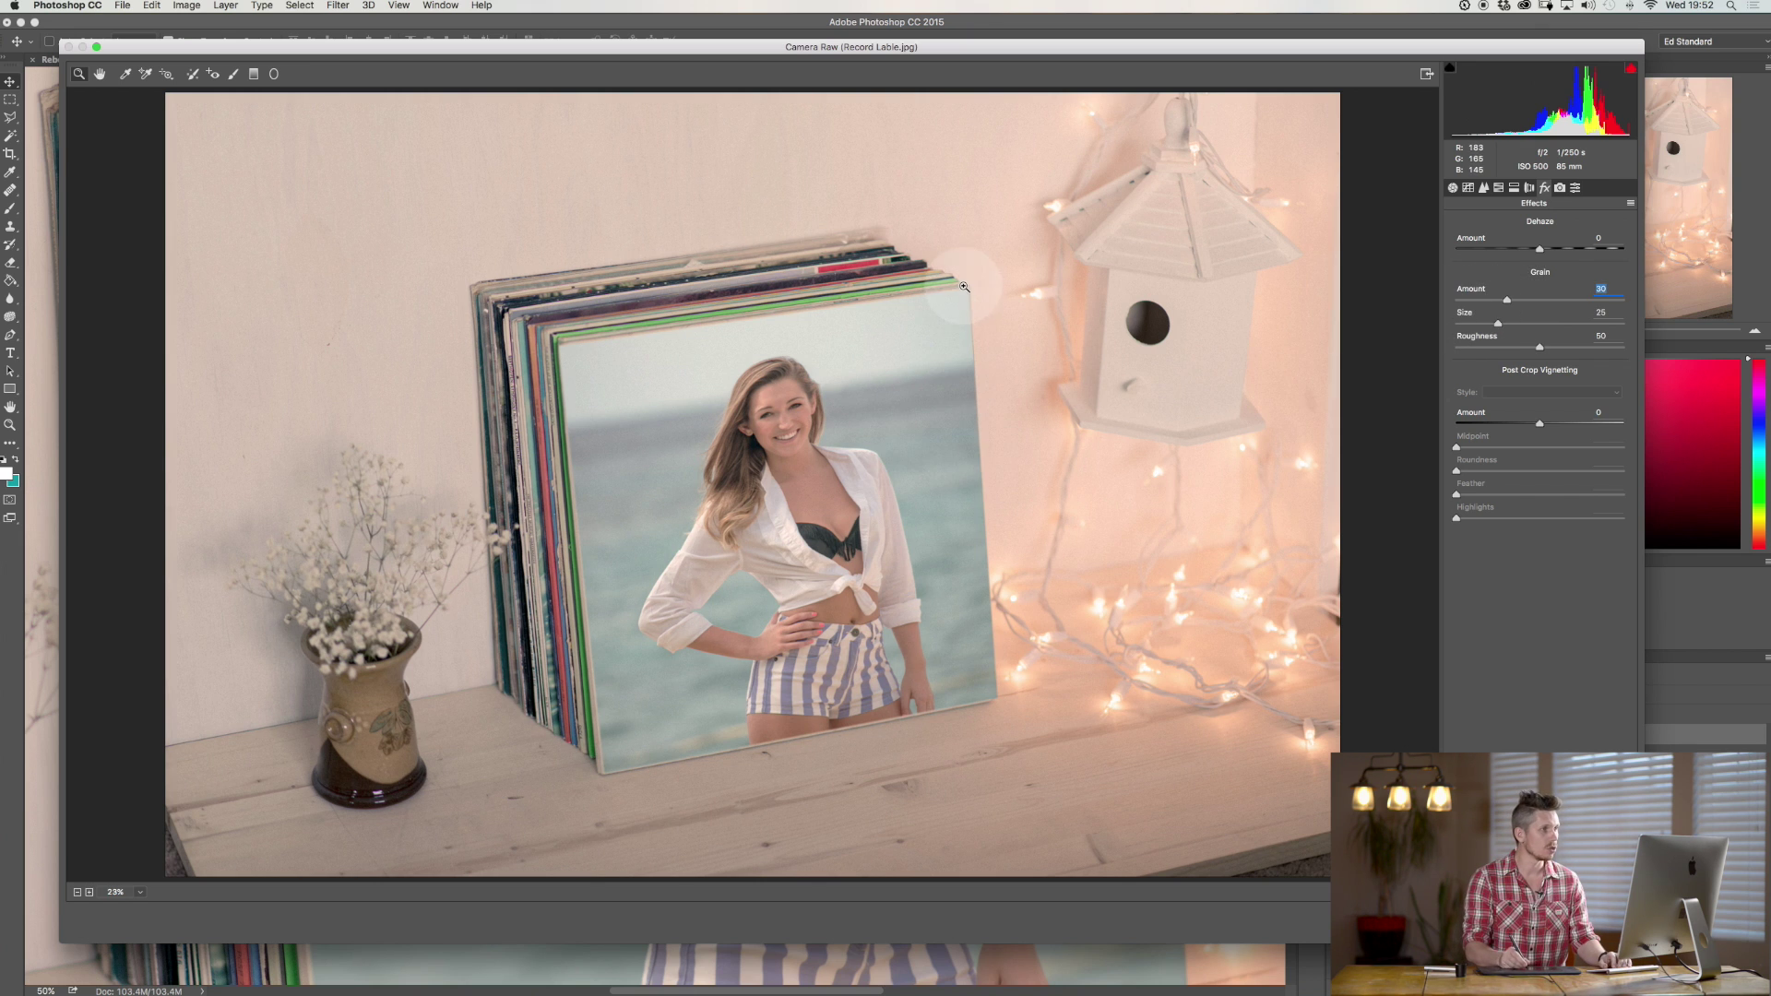
click(918, 316)
click(542, 378)
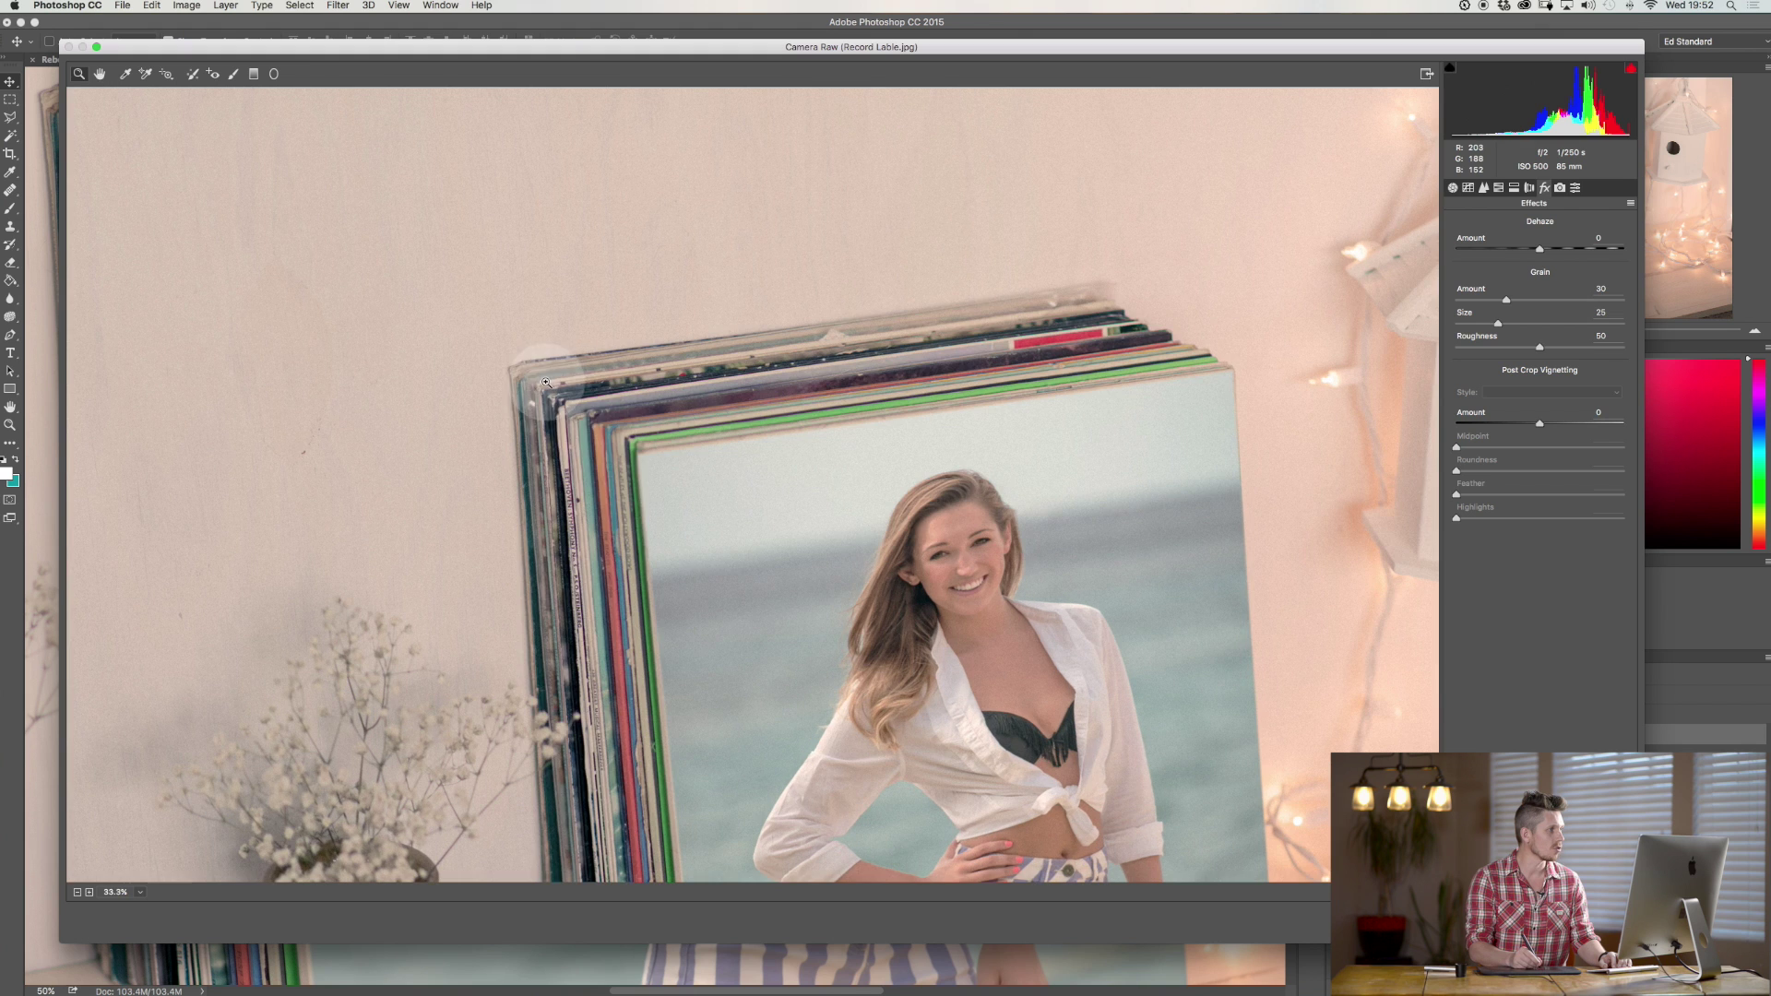
click(664, 514)
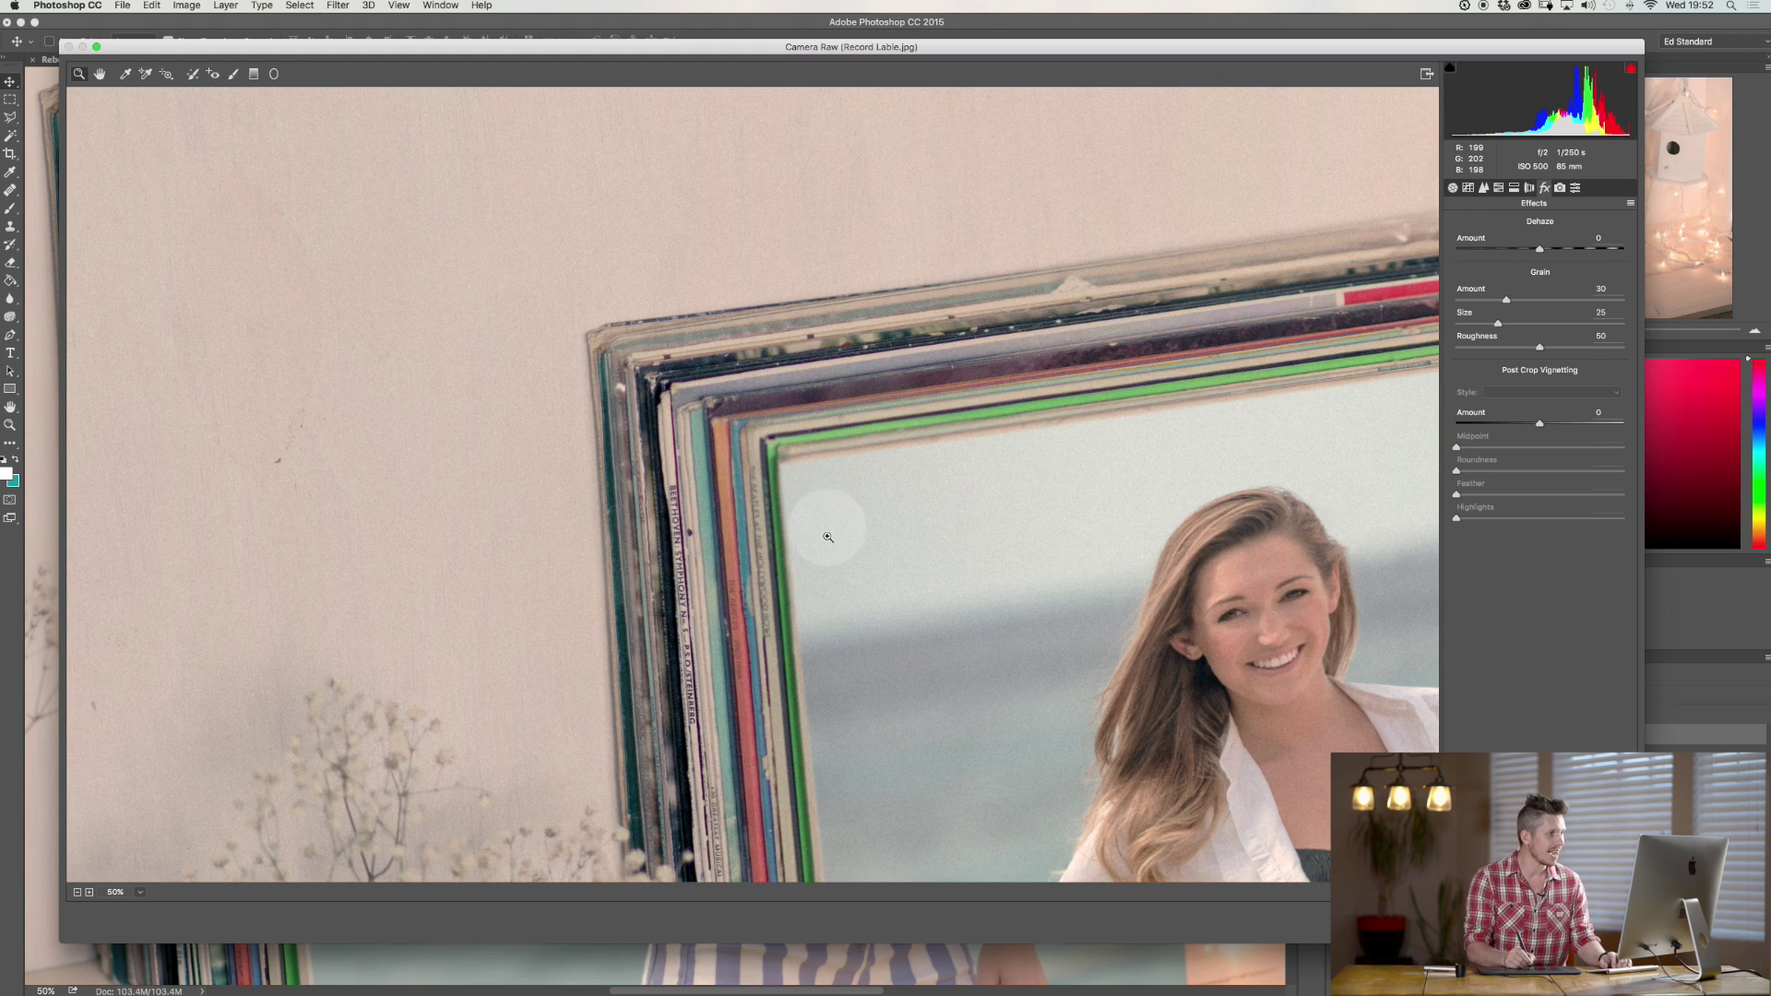
drag(825, 581, 673, 470)
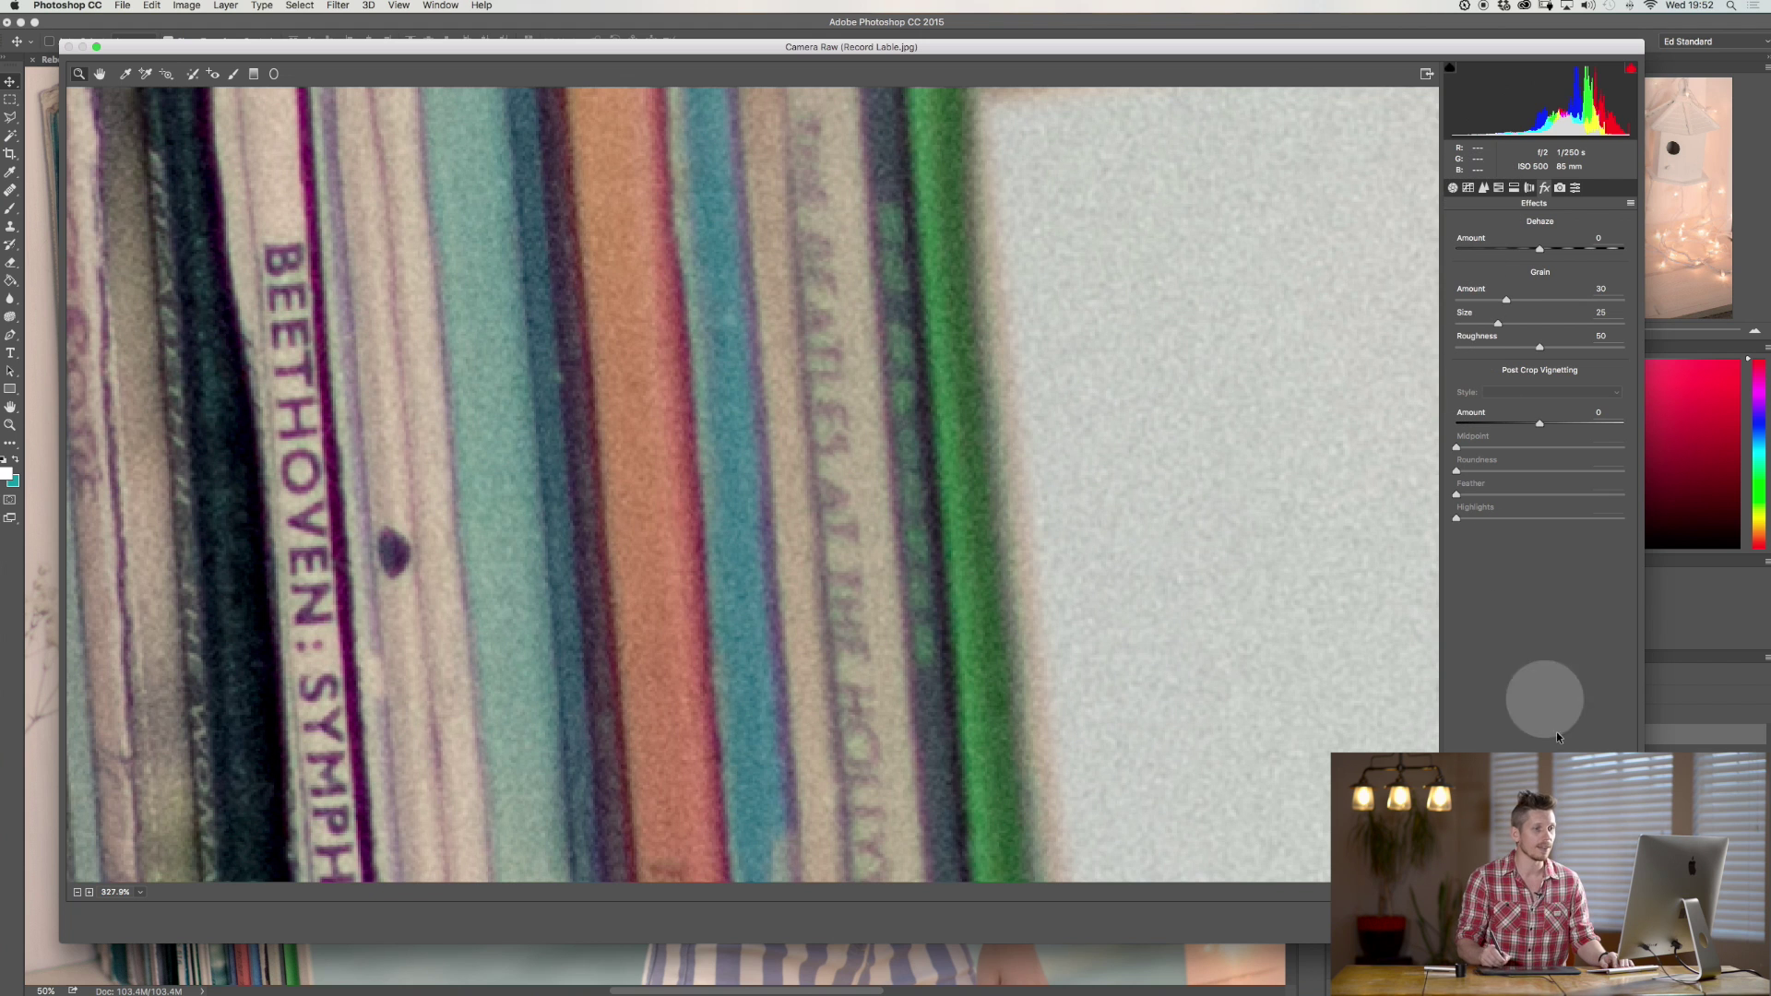
key(Return)
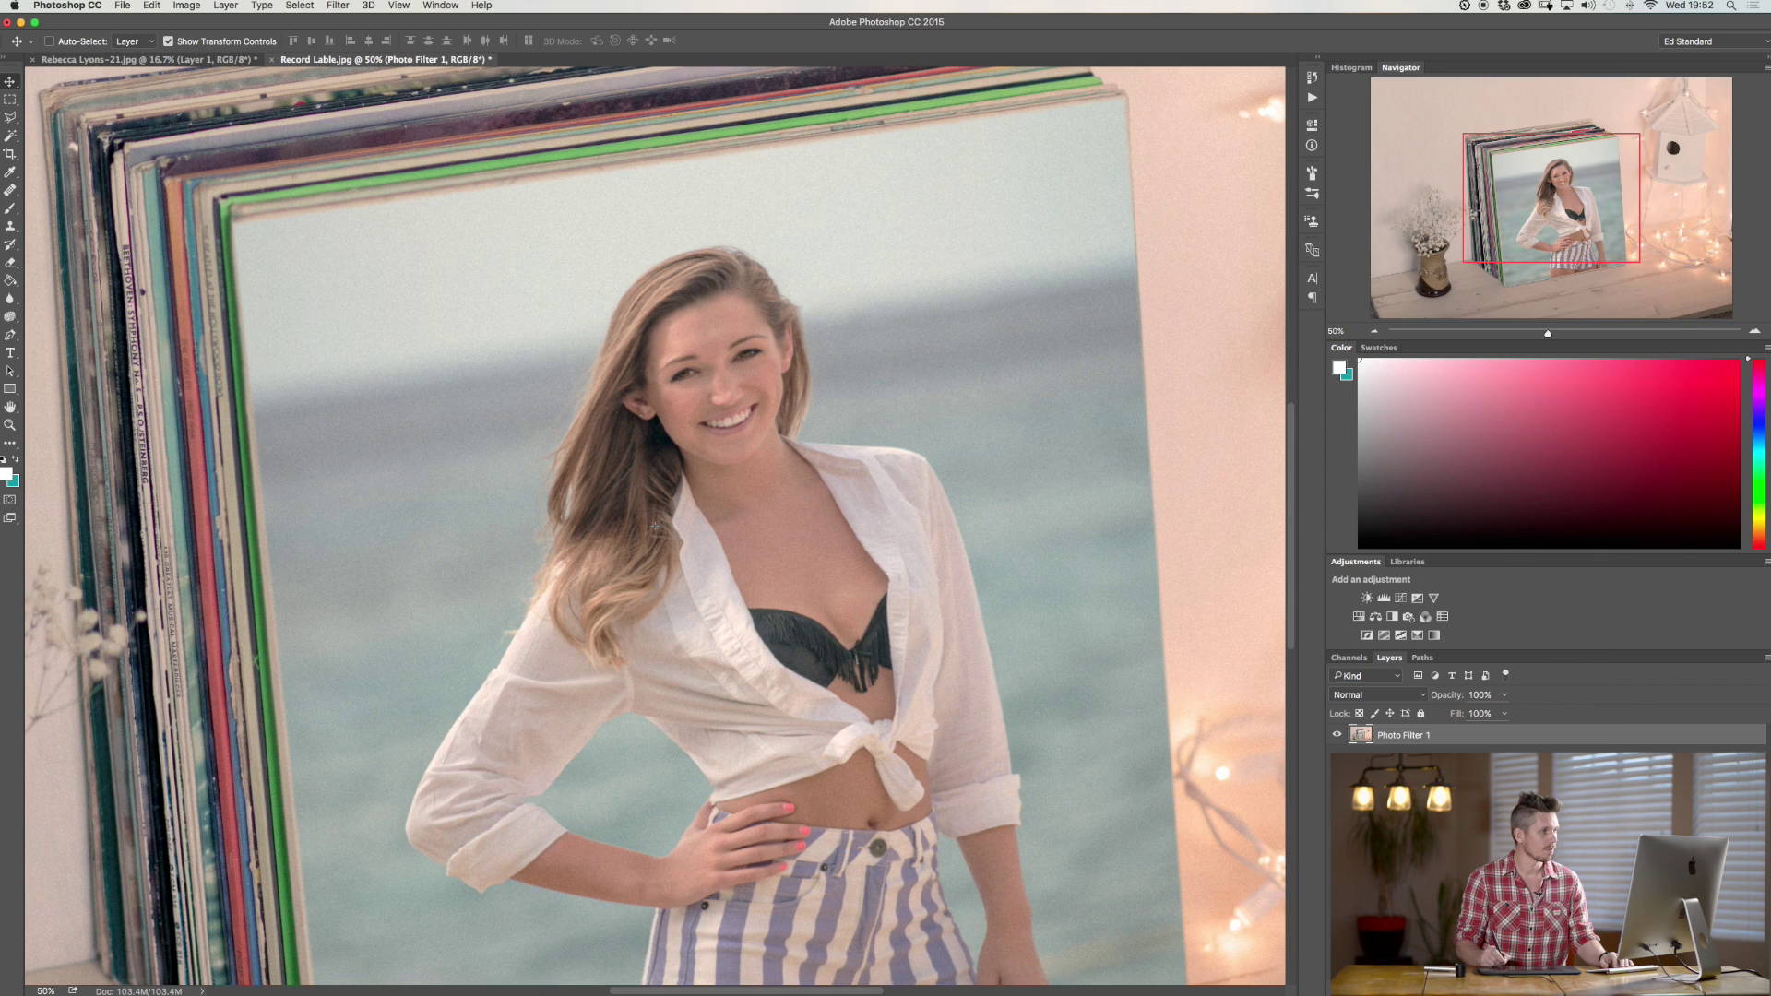
key(super+minus)
key(super+minus)
key(super+minus)
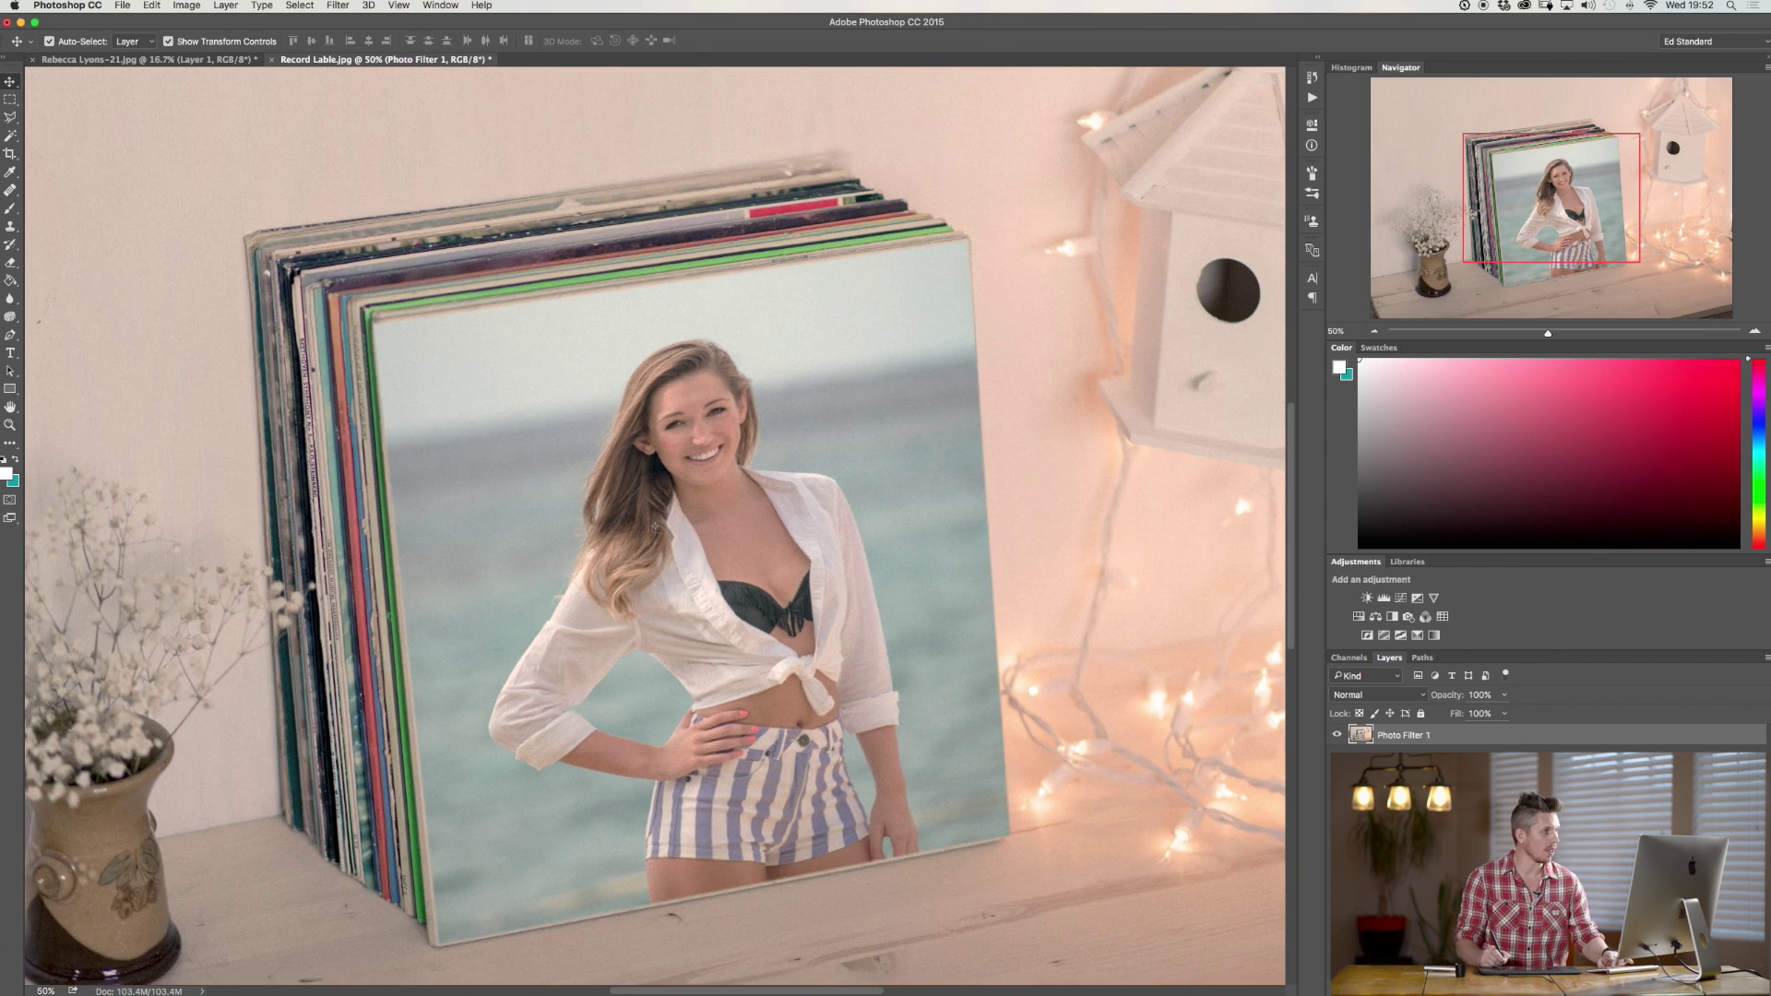
key(super)
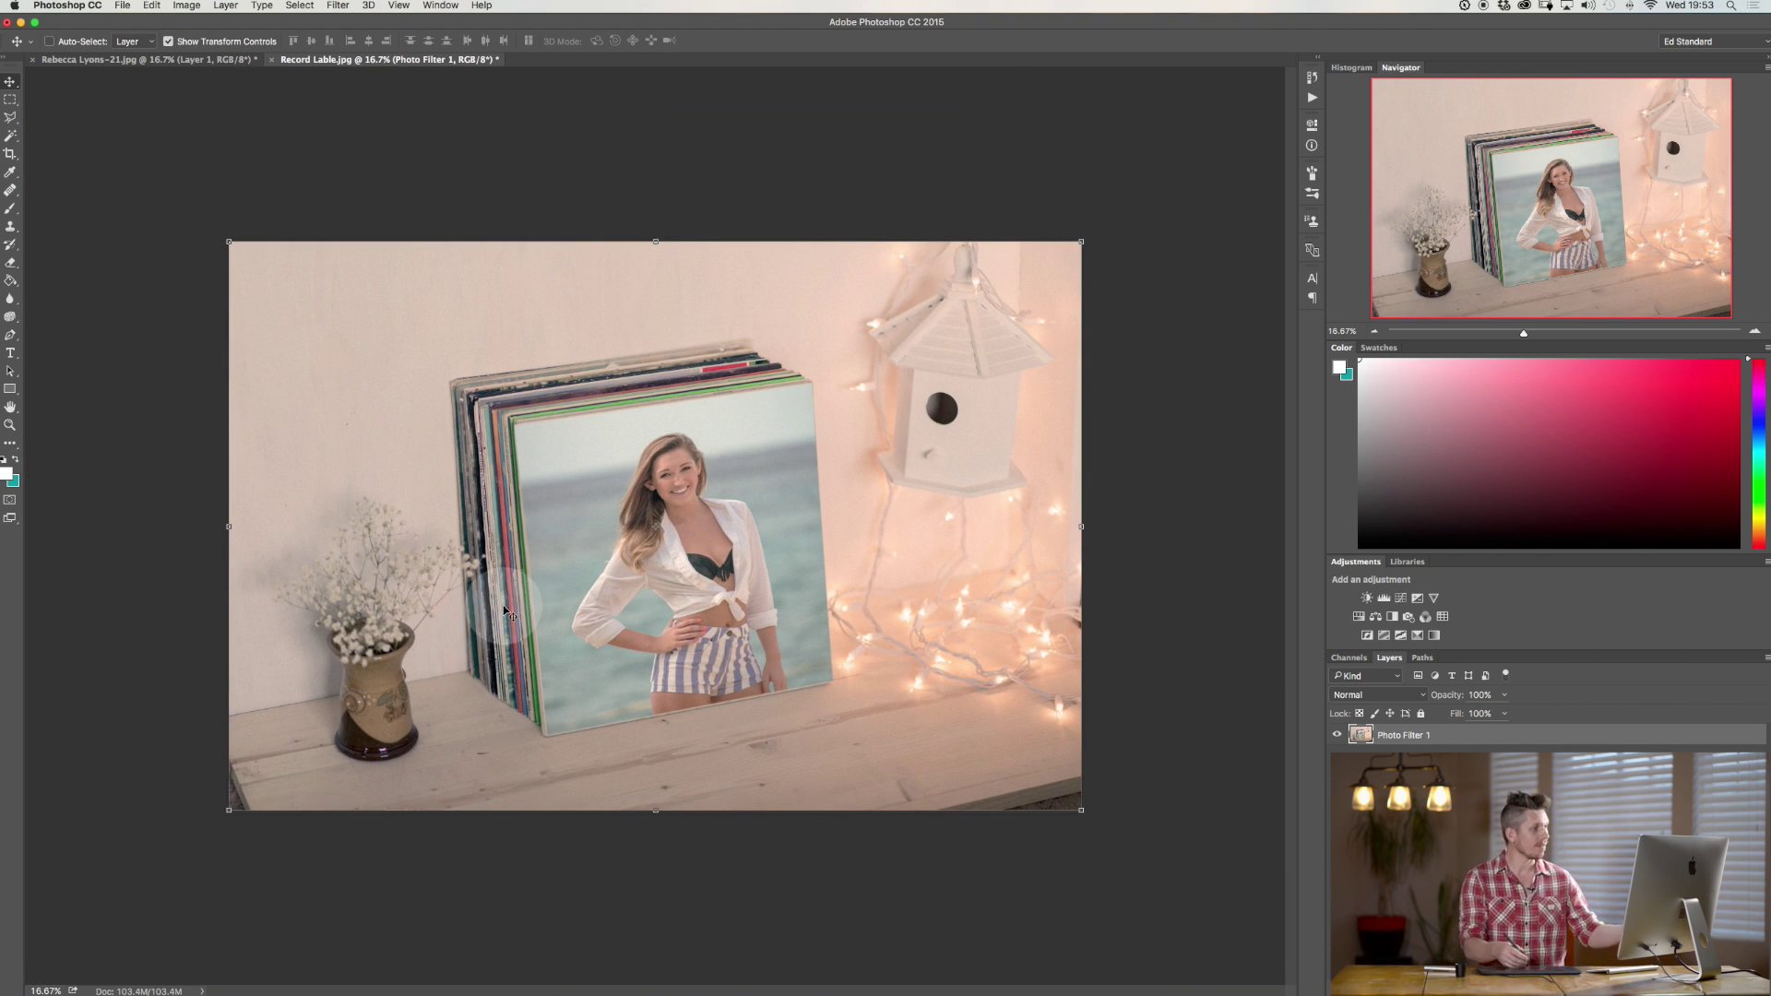